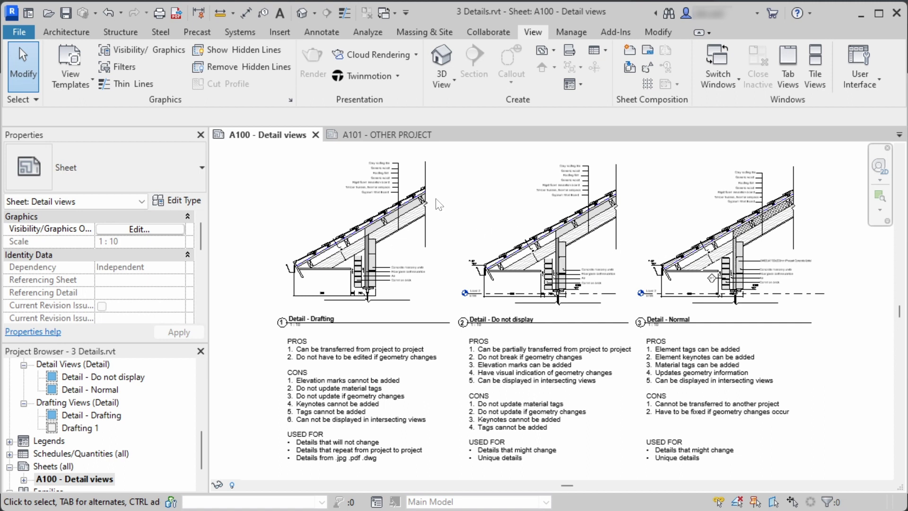
Activate the Detail - Drafting viewport on sheet A100 and frame its roof eaves drawing.
scroll(329, 206, up, 5)
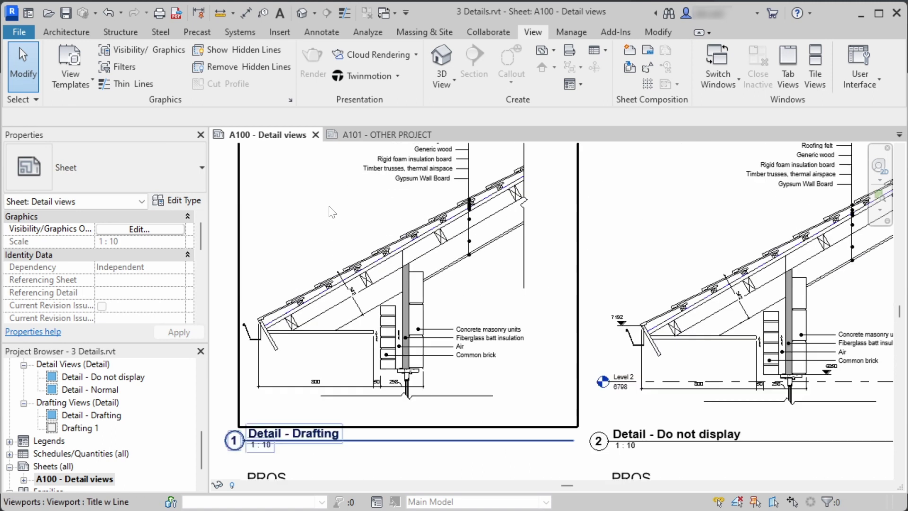
scroll(349, 321, down, 4)
middle_drag(351, 258, 354, 287)
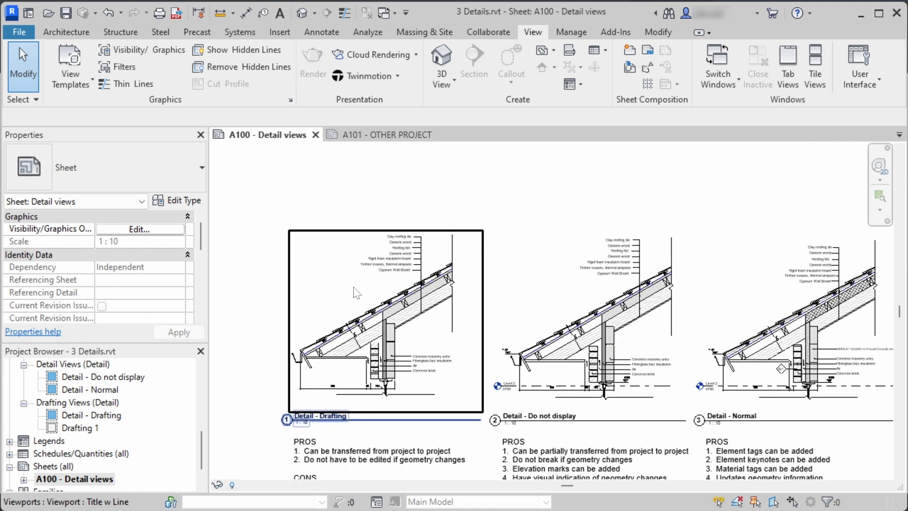
double_click(355, 292)
scroll(374, 303, up, 4)
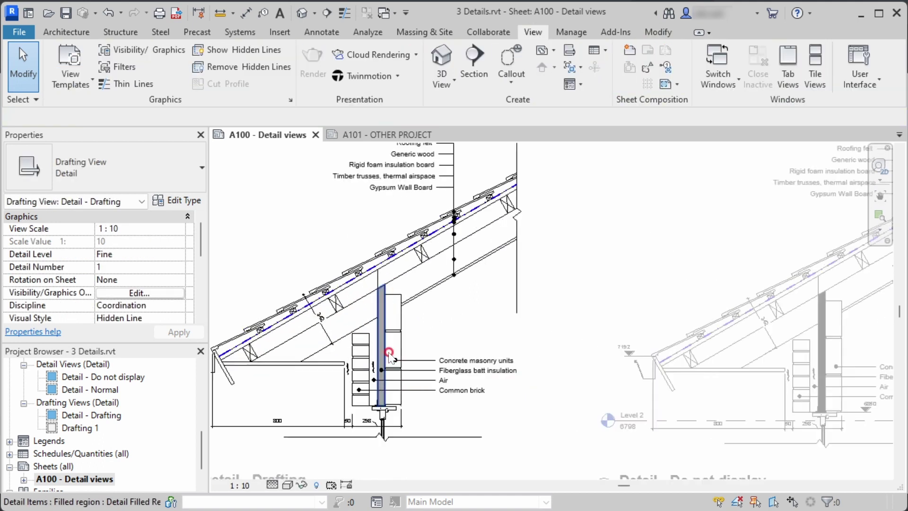
Inspect the filled regions and the material text notes that make up the Detail - Drafting view.
click(432, 278)
scroll(431, 283, up, 4)
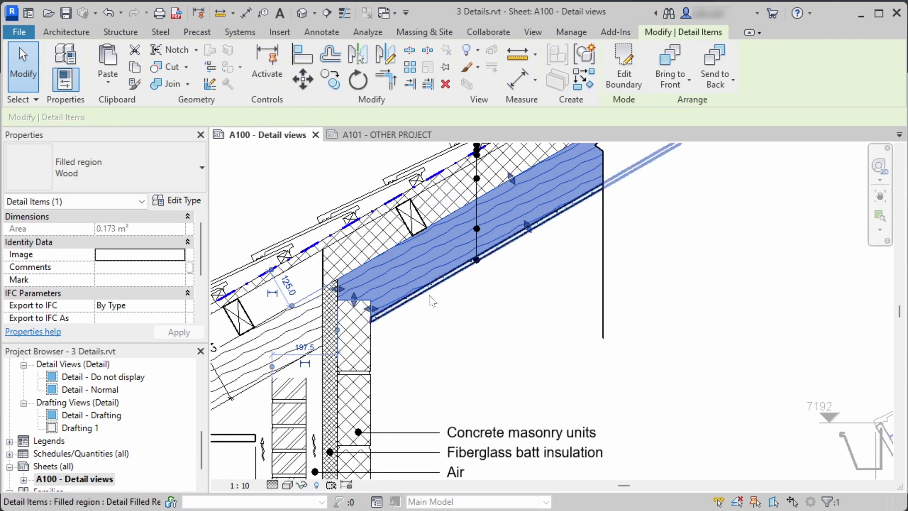
scroll(431, 301, down, 4)
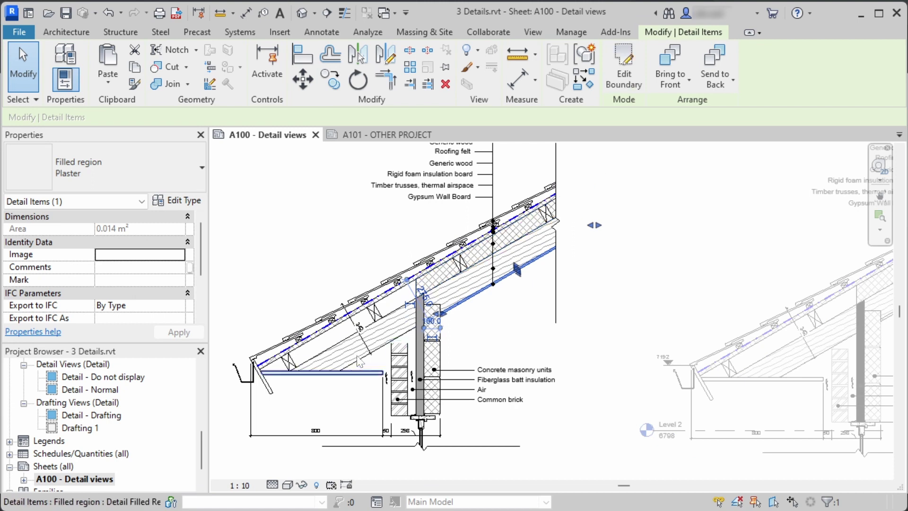
middle_drag(356, 358, 350, 418)
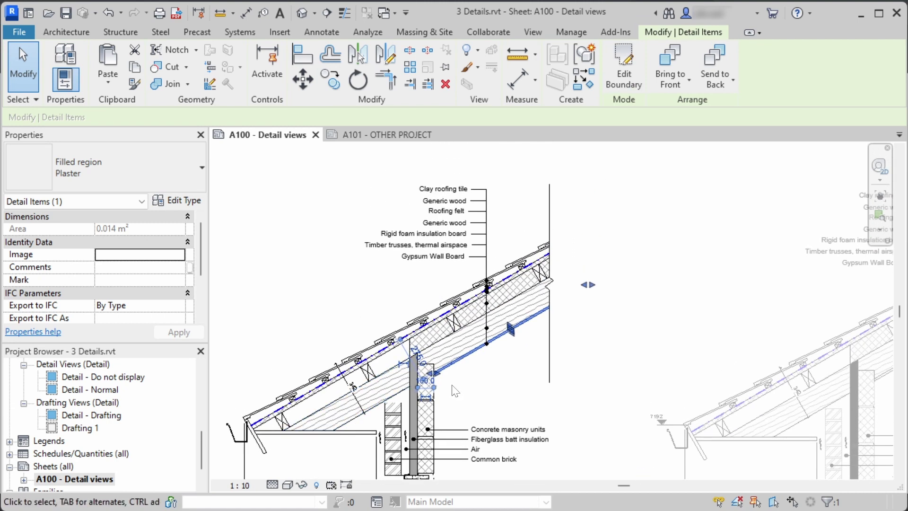
click(459, 395)
middle_drag(474, 391, 503, 309)
drag(510, 311, 482, 400)
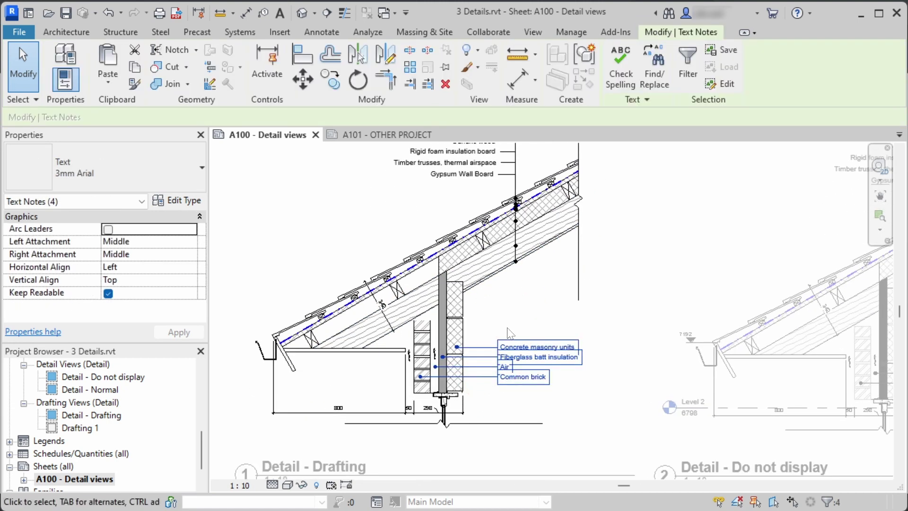
click(508, 329)
middle_drag(400, 394, 395, 423)
click(367, 220)
click(568, 81)
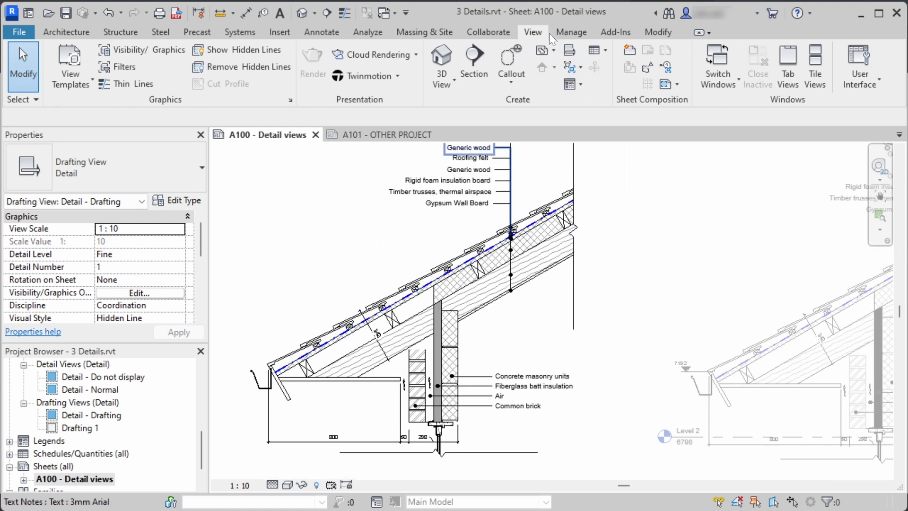
Create a new drafting view at a scale of 1:10, keeping the suggested name.
click(533, 30)
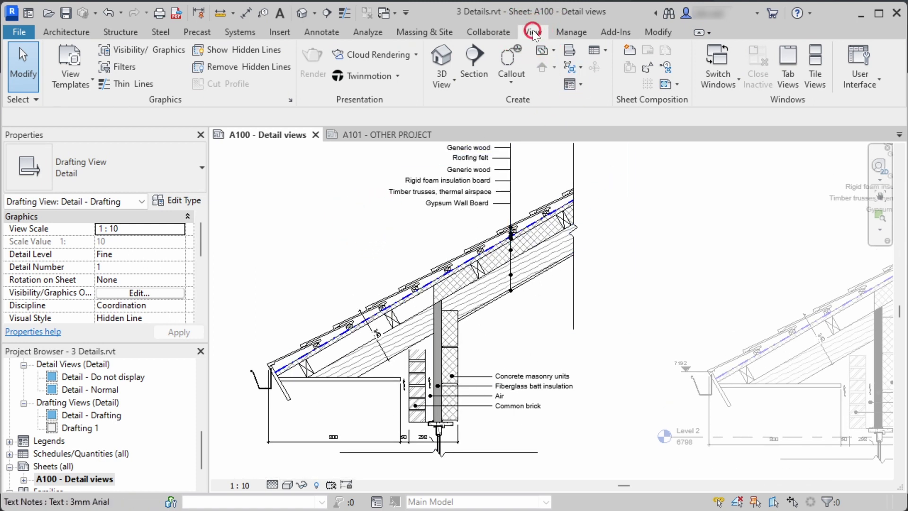
click(571, 51)
click(464, 298)
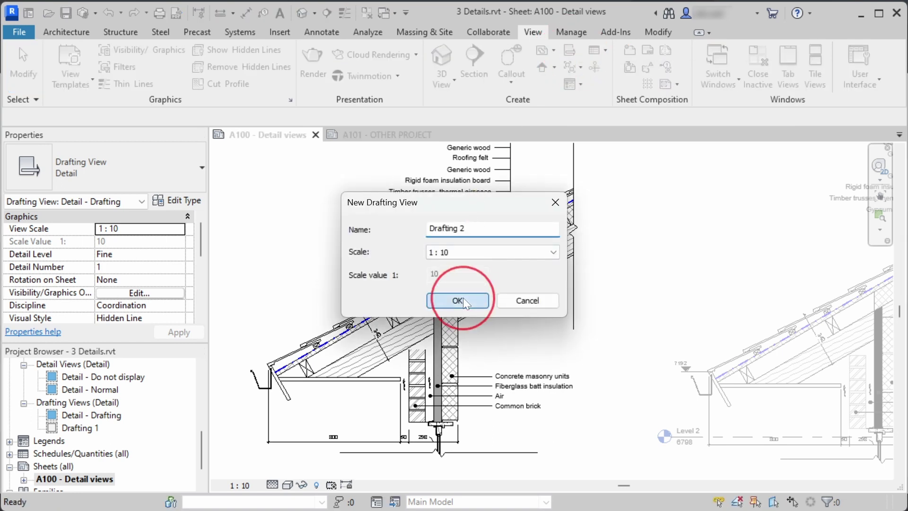
Draw a rectangular Plaster filled region with medium boundary lines in the middle of the empty drafting view.
click(327, 34)
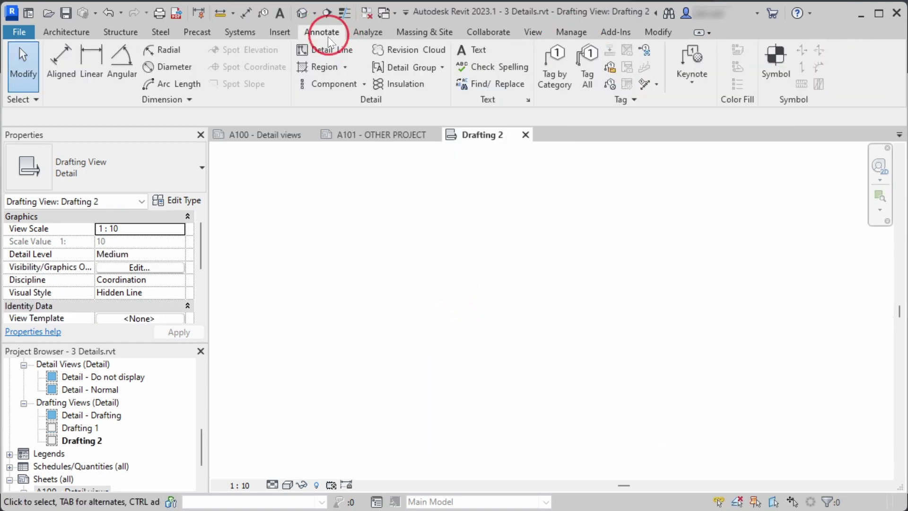
click(326, 68)
click(663, 55)
click(466, 257)
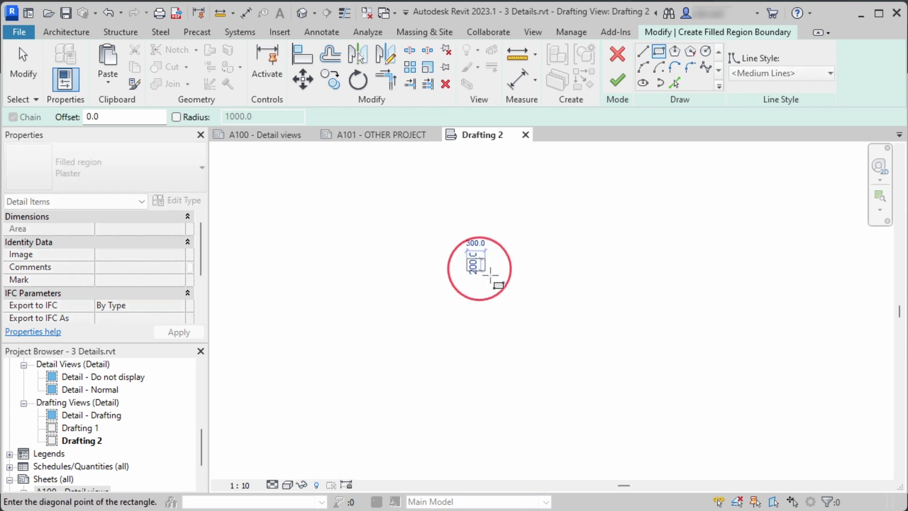
click(541, 301)
key(Escape)
click(628, 80)
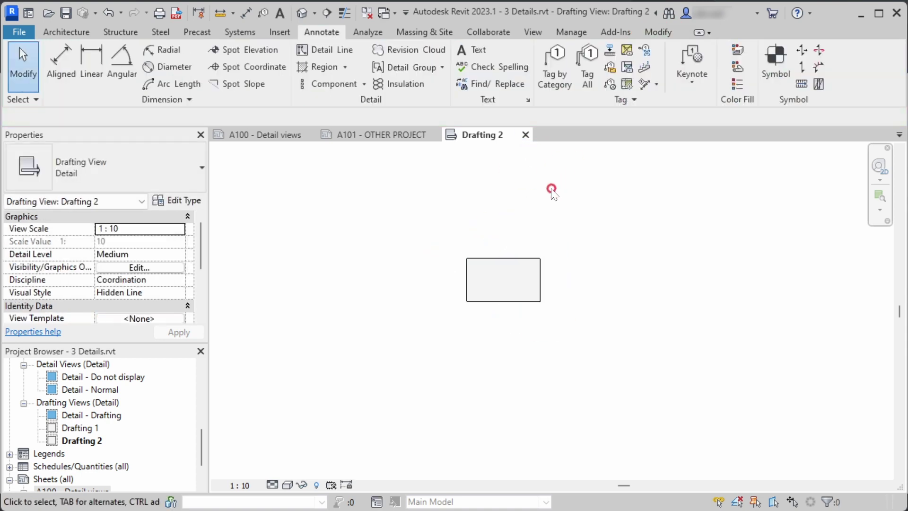
scroll(503, 260, up, 4)
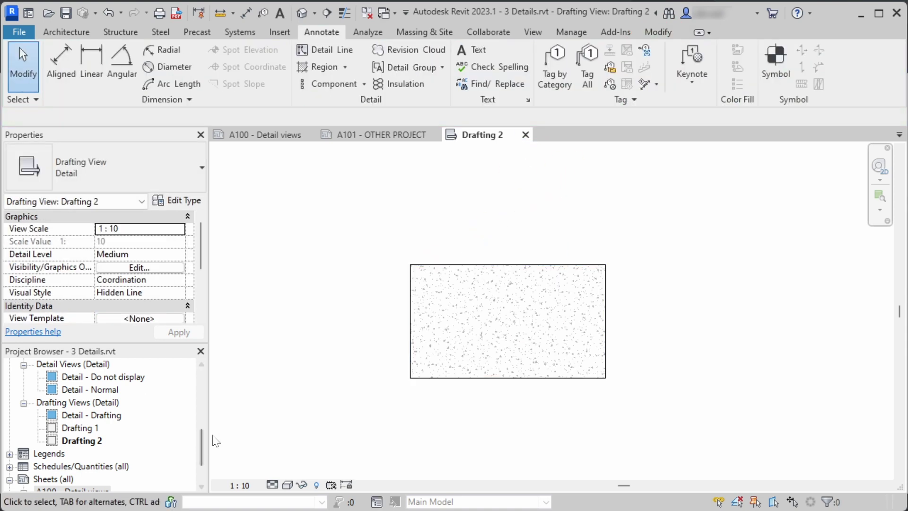
Place one Standard Detail_Items_Air_Flow_Arrow detail component from the project's families just above the filled region.
drag(202, 448, 199, 463)
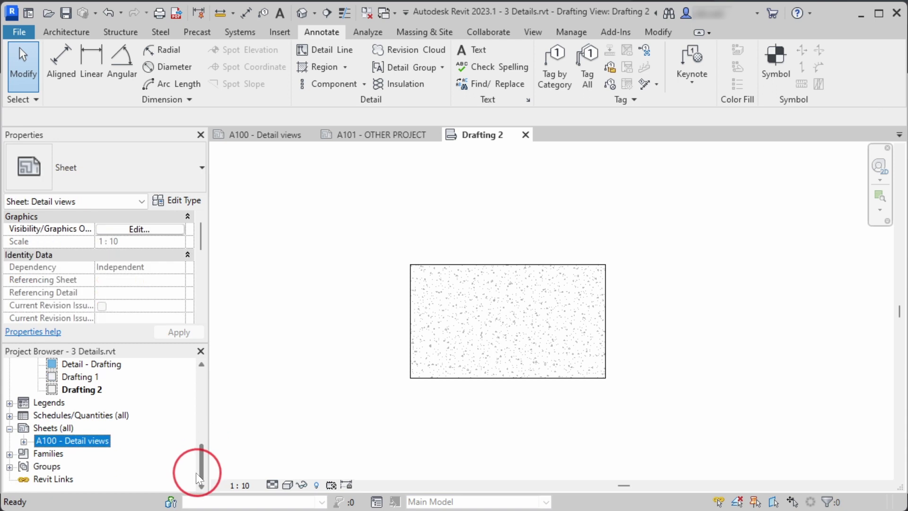
click(10, 455)
click(52, 429)
scroll(53, 431, down, 3)
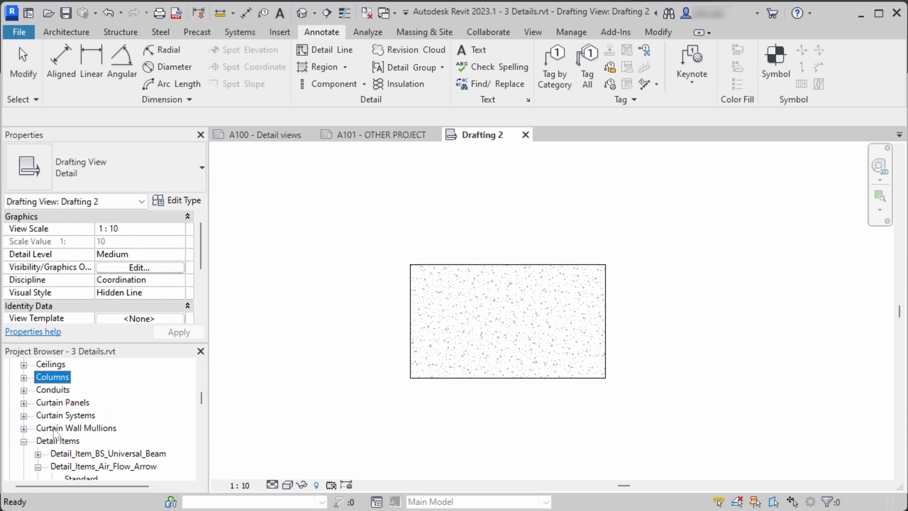
scroll(56, 433, down, 3)
drag(79, 415, 507, 314)
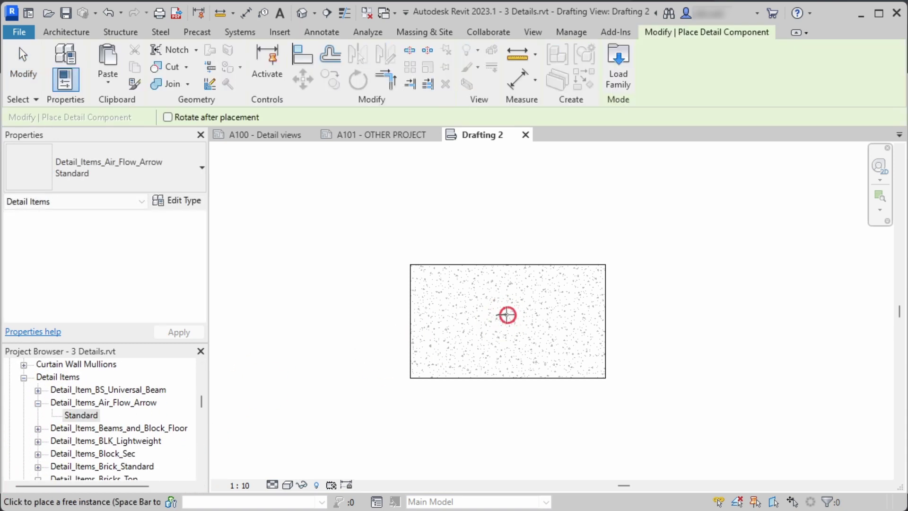
click(502, 252)
scroll(503, 252, up, 7)
key(Escape)
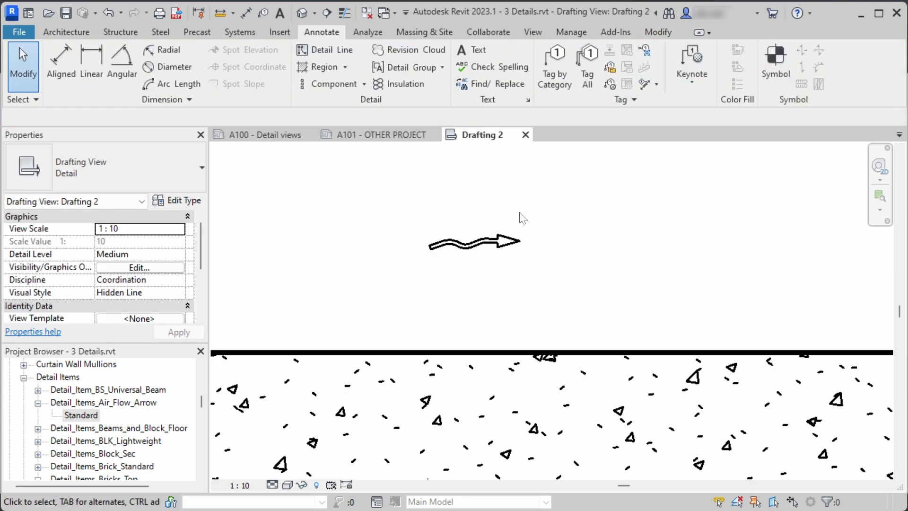
scroll(485, 245, down, 5)
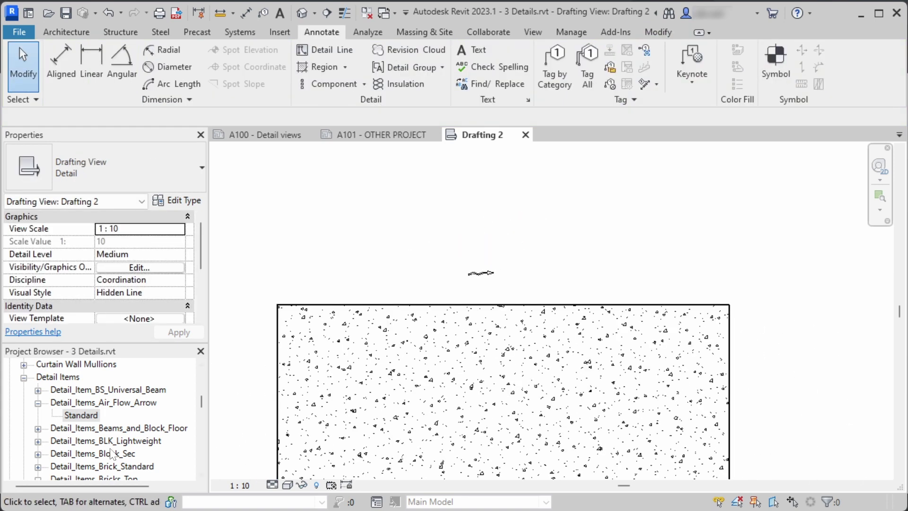
Add a 3mm Arial text note reading "sdfsdf" at the filled region's upper edge, beside the air flow arrow.
scroll(112, 454, down, 2)
scroll(432, 328, down, 3)
middle_drag(432, 328, 419, 304)
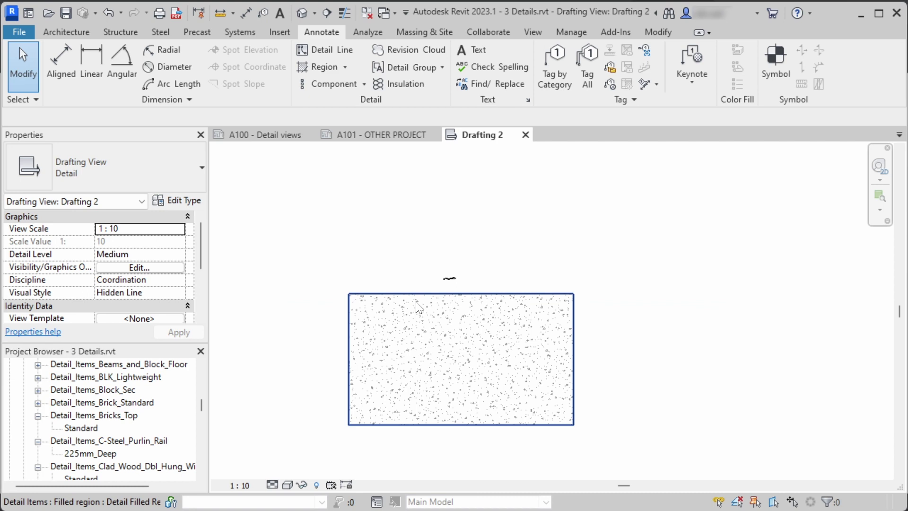
key(t)
key(x)
click(486, 298)
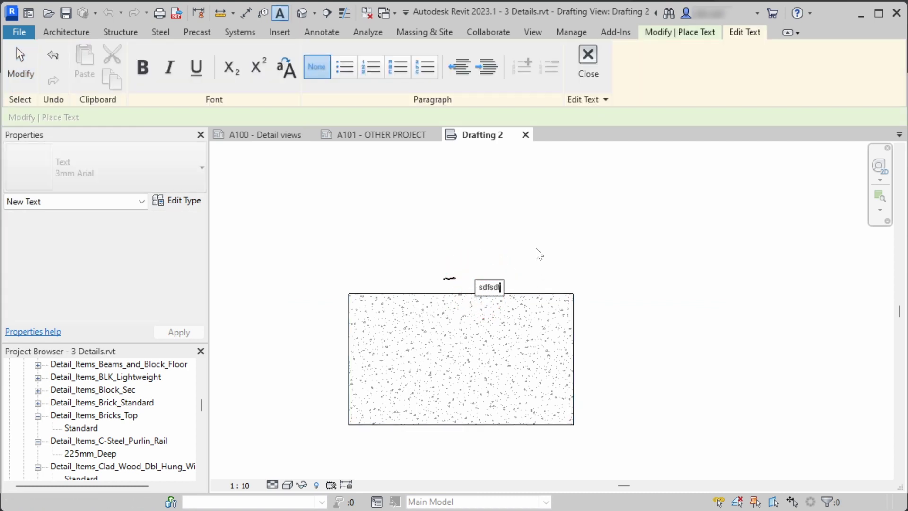
click(470, 308)
key(Escape)
drag(602, 432, 315, 242)
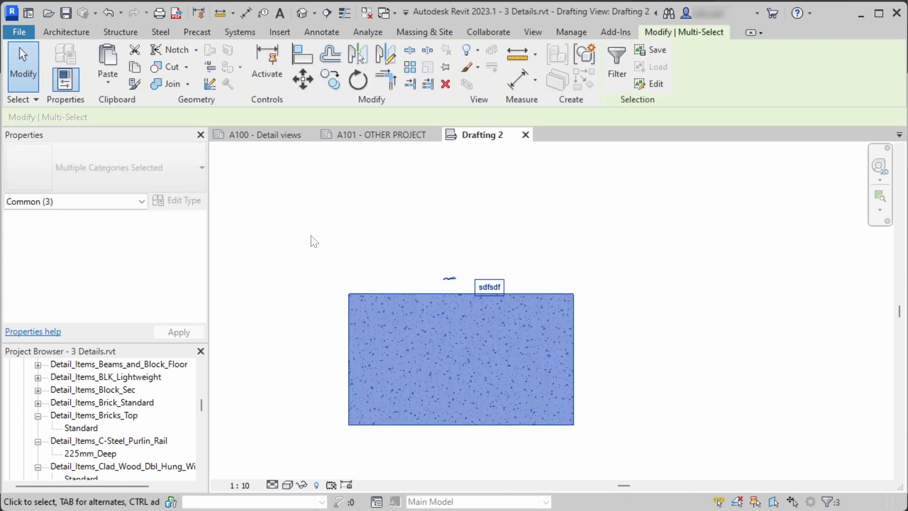
click(396, 264)
Return to sheet A100 - Detail views and deactivate the Detail - Drafting viewport.
click(265, 135)
click(328, 200)
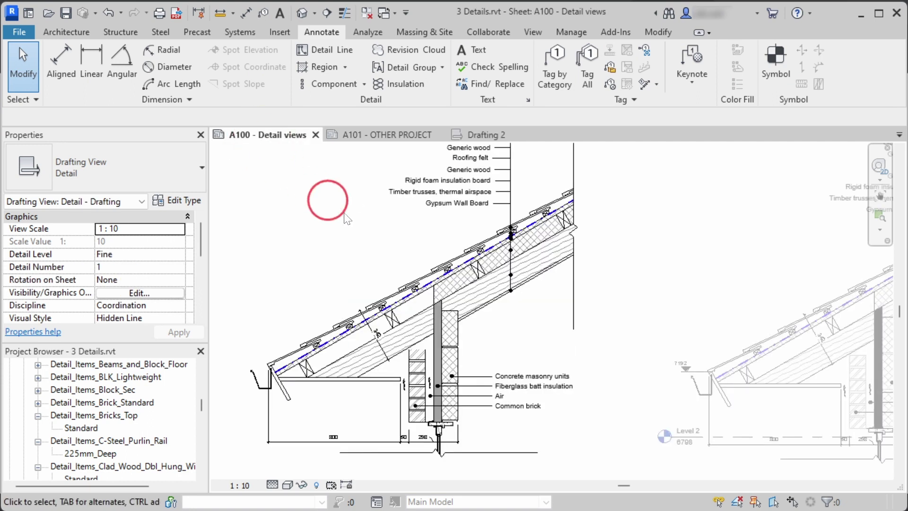
scroll(389, 311, down, 3)
middle_drag(426, 254, 387, 283)
double_click(469, 199)
Activate the Detail - Do not display viewport on the sheet to examine its view properties.
scroll(524, 307, up, 2)
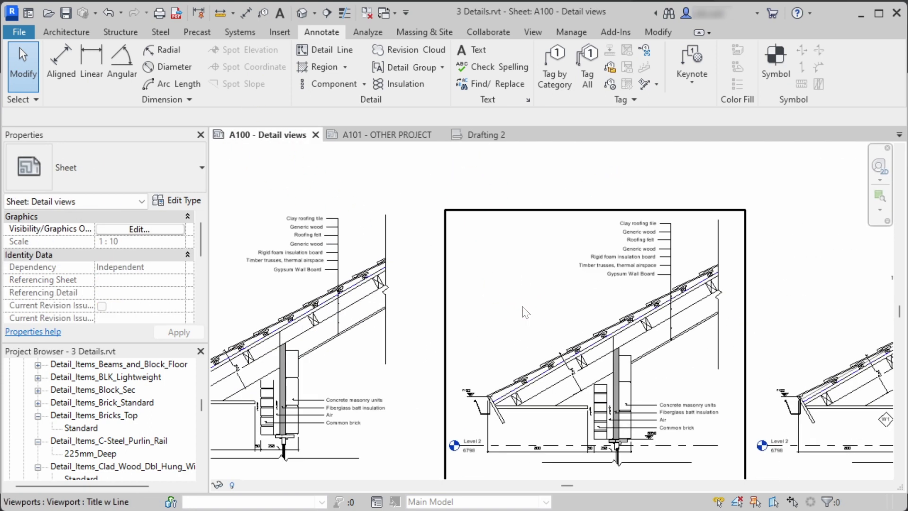
middle_drag(525, 312, 396, 248)
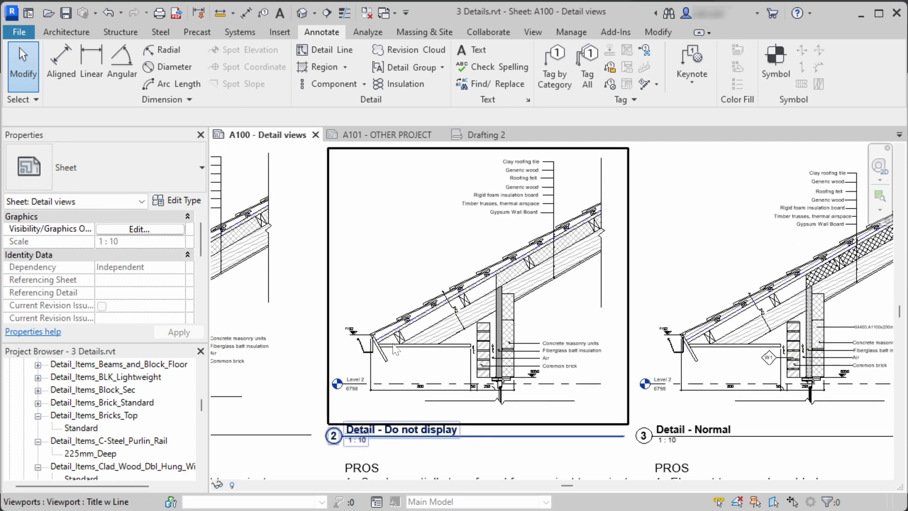
double_click(409, 269)
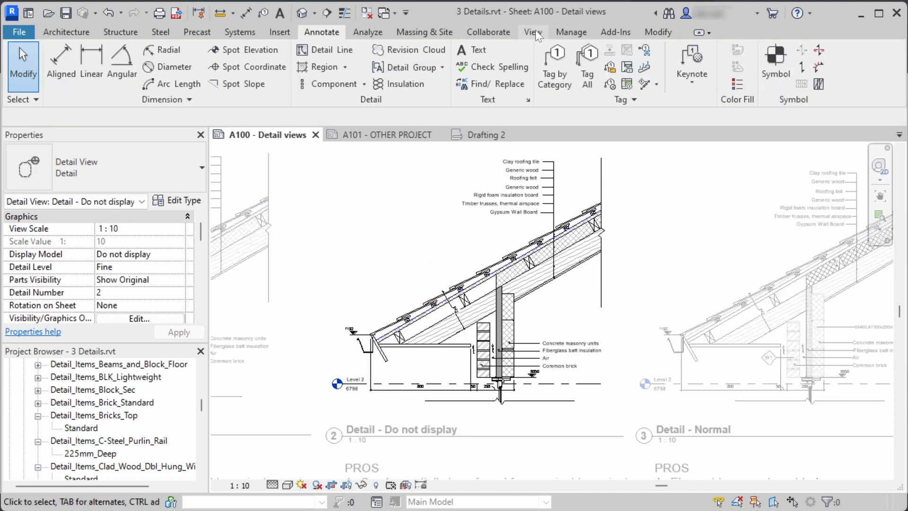
click(533, 32)
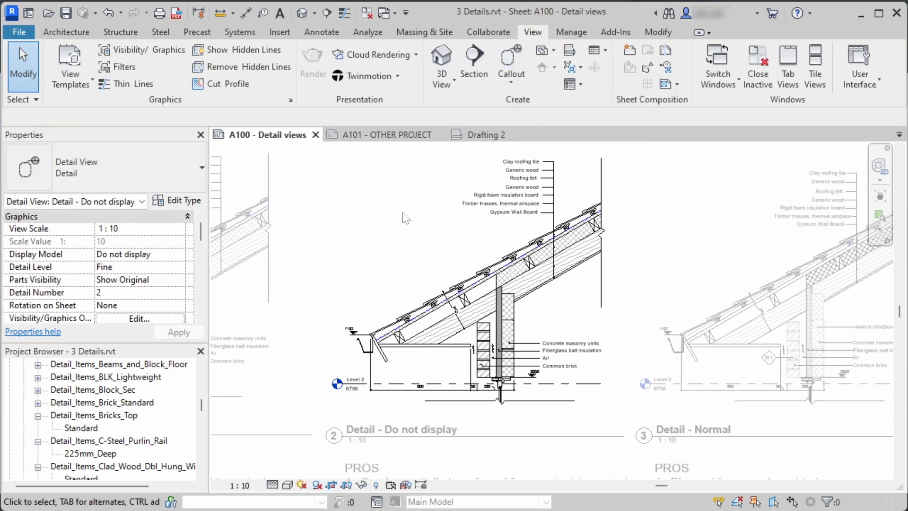
scroll(653, 259, down, 2)
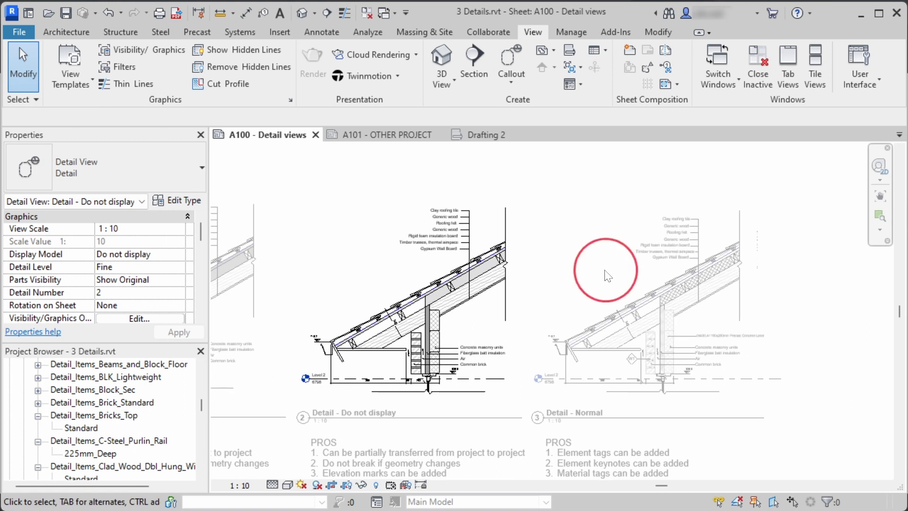
Deactivate the view and compare the Display Model property of the Detail - Normal and Detail - Do not display viewports.
double_click(608, 275)
click(608, 291)
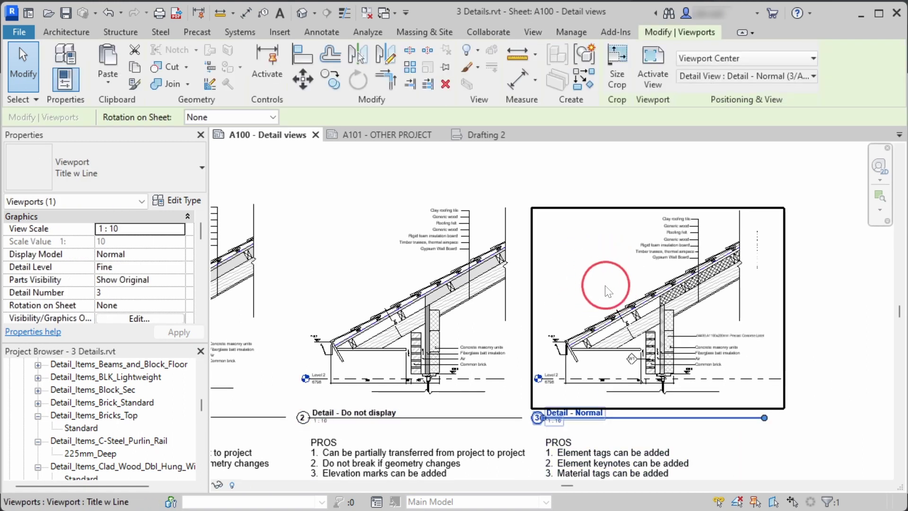
click(390, 259)
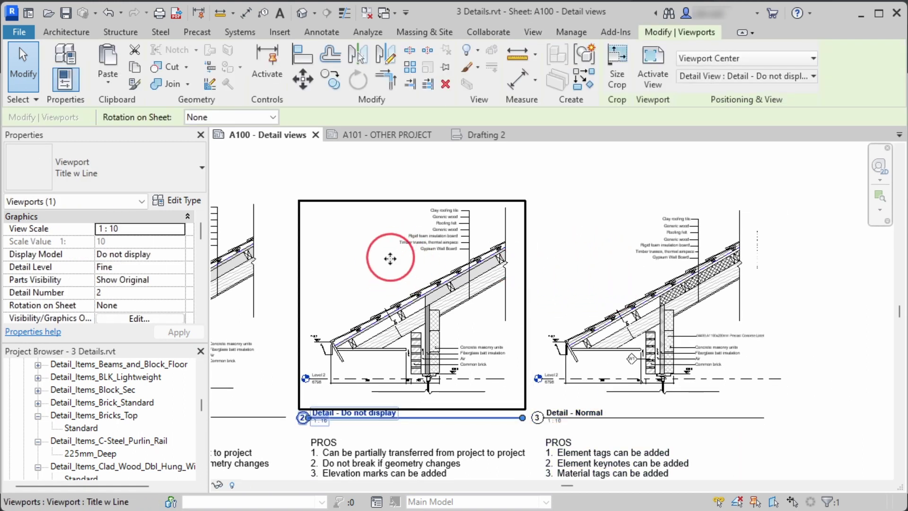
click(590, 181)
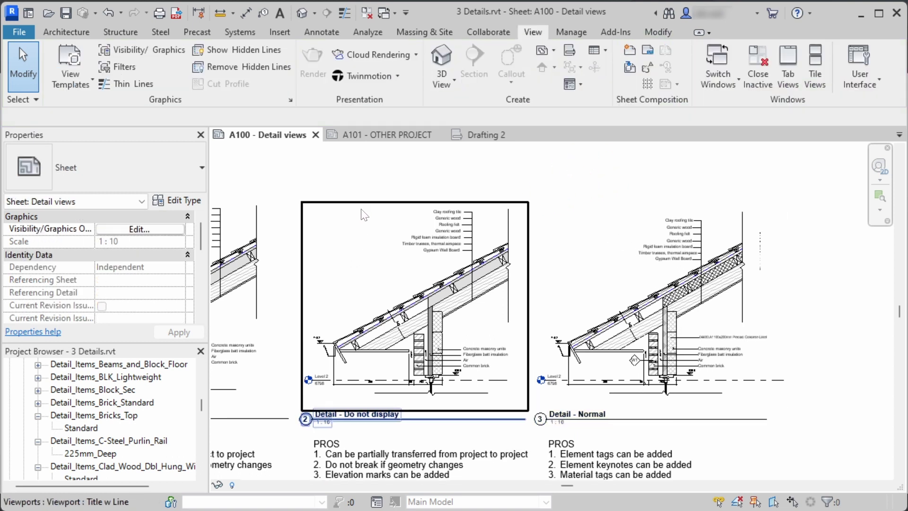
Open the Level 1 floor plan and go to the view defined by the lower of the two section markers.
scroll(101, 382, up, 10)
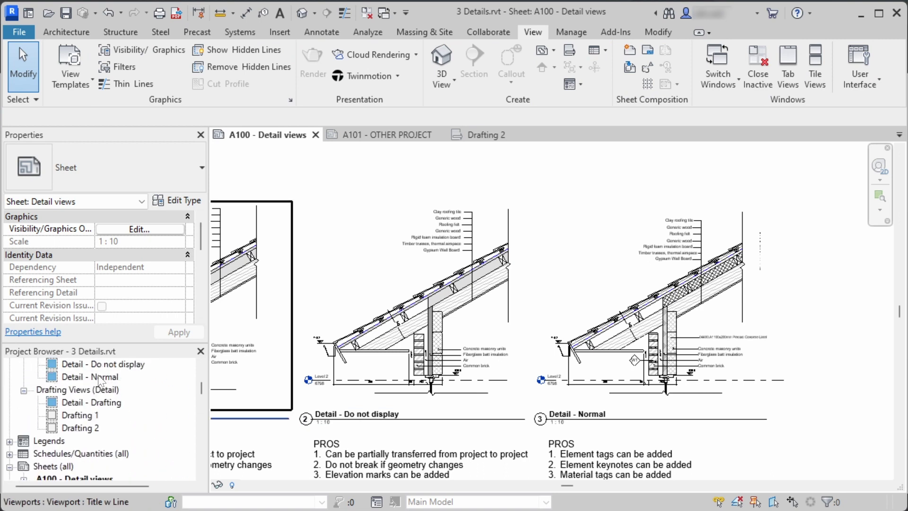
scroll(97, 388, up, 6)
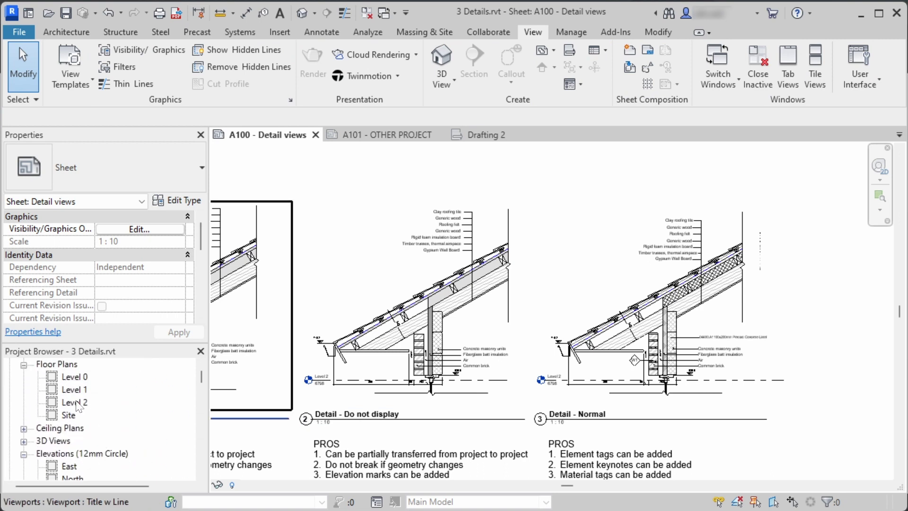
double_click(76, 393)
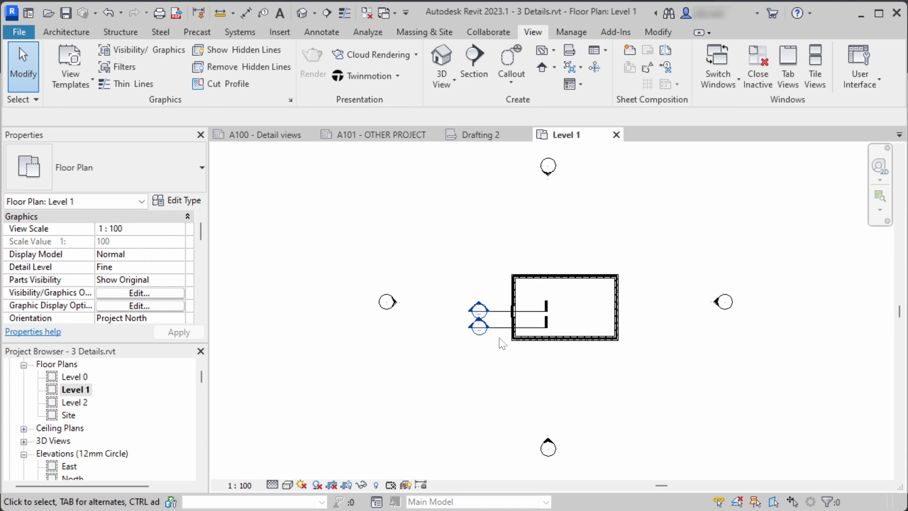
scroll(500, 338, up, 3)
click(513, 318)
scroll(462, 303, up, 3)
double_click(438, 291)
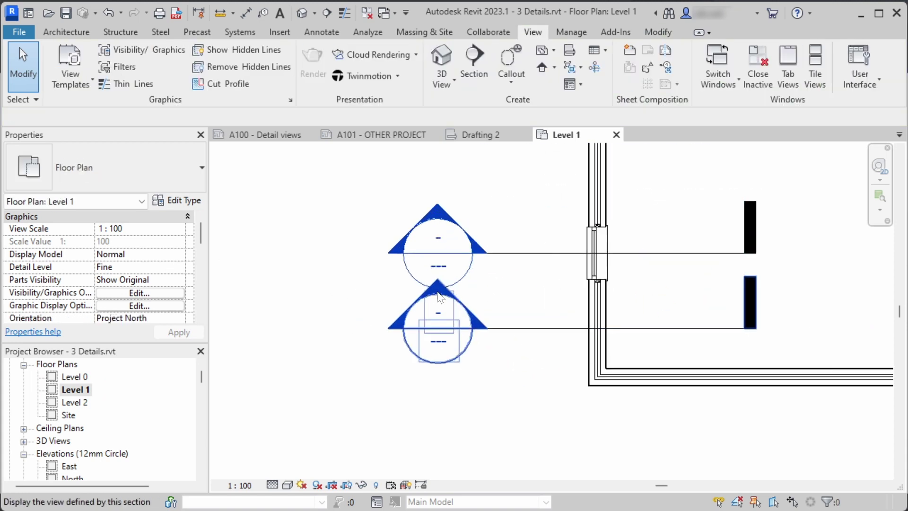
Open the lower section's view and place a rectangular callout of type Detail around the eave where the roof meets the wall.
double_click(438, 297)
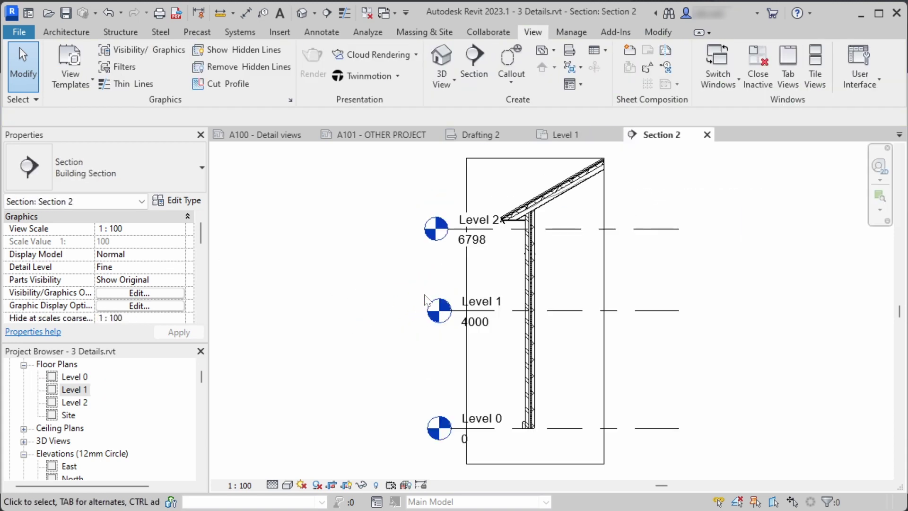
middle_drag(472, 291, 410, 330)
click(511, 74)
click(513, 104)
scroll(487, 203, up, 3)
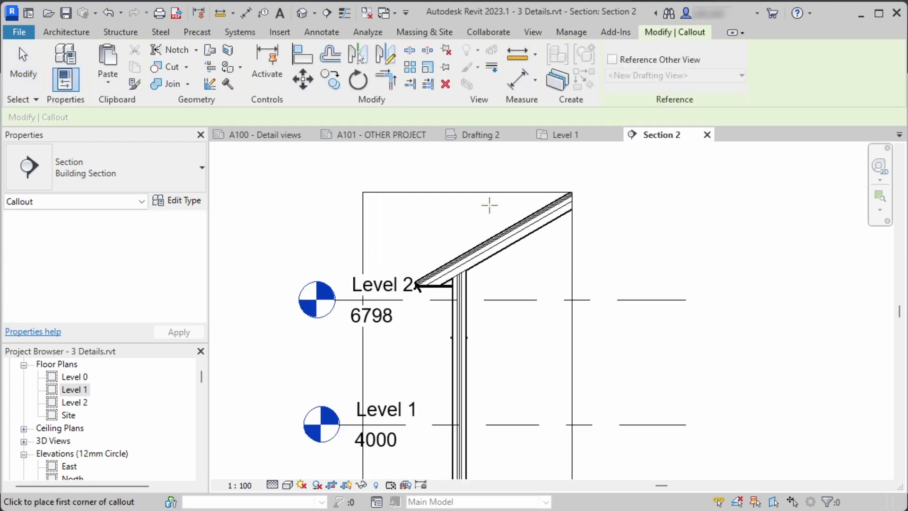
click(165, 177)
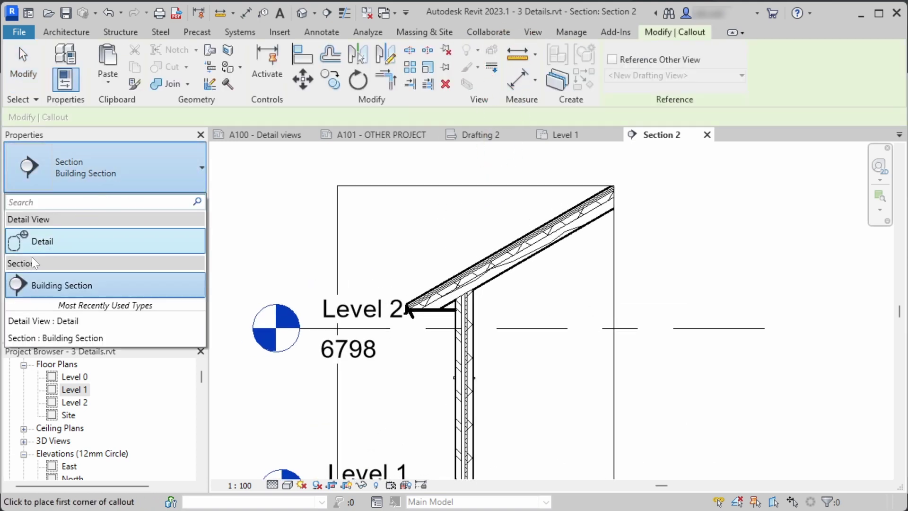
click(48, 244)
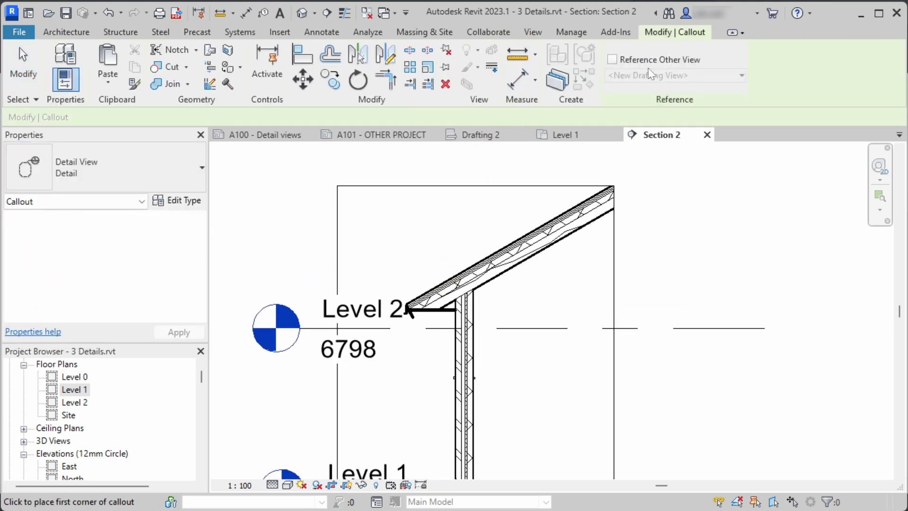
click(372, 244)
click(543, 388)
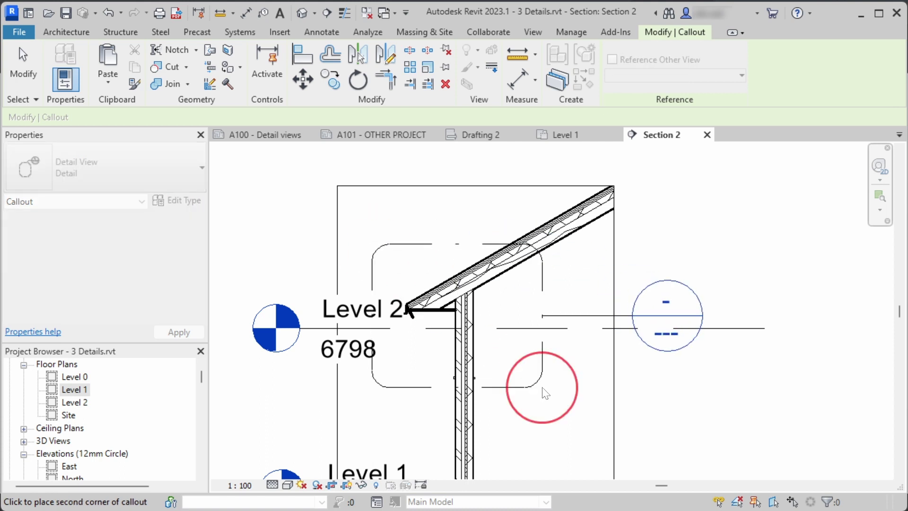
Move the callout head up clear of the Level 2 line and open the detail view it defines.
click(559, 305)
middle_drag(562, 307, 493, 328)
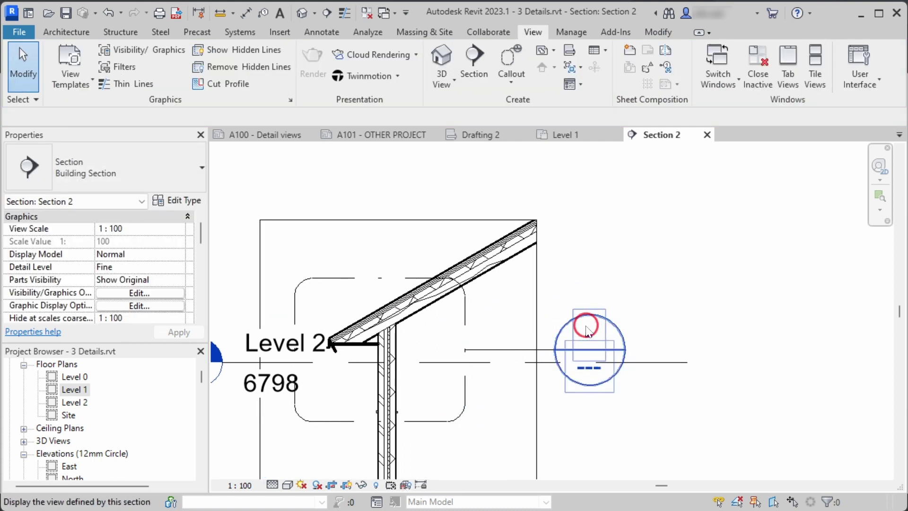
click(522, 350)
drag(523, 351, 553, 301)
key(Escape)
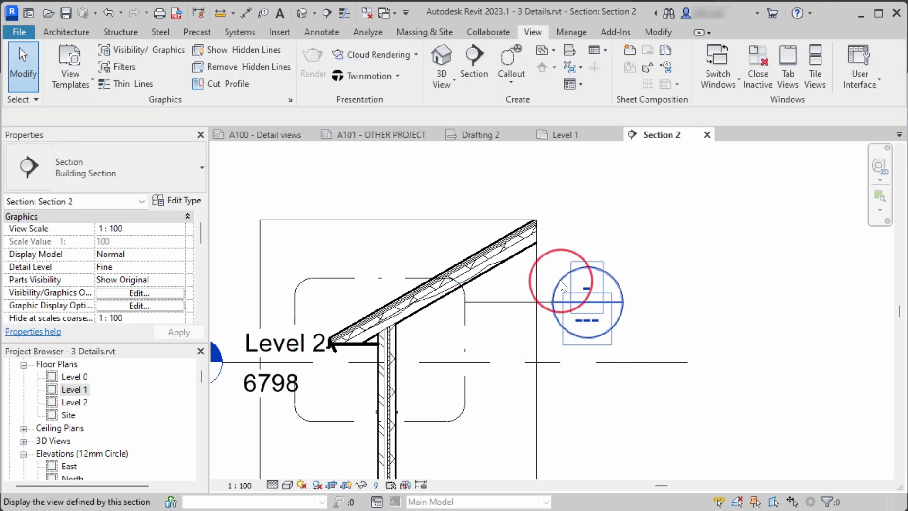
double_click(563, 284)
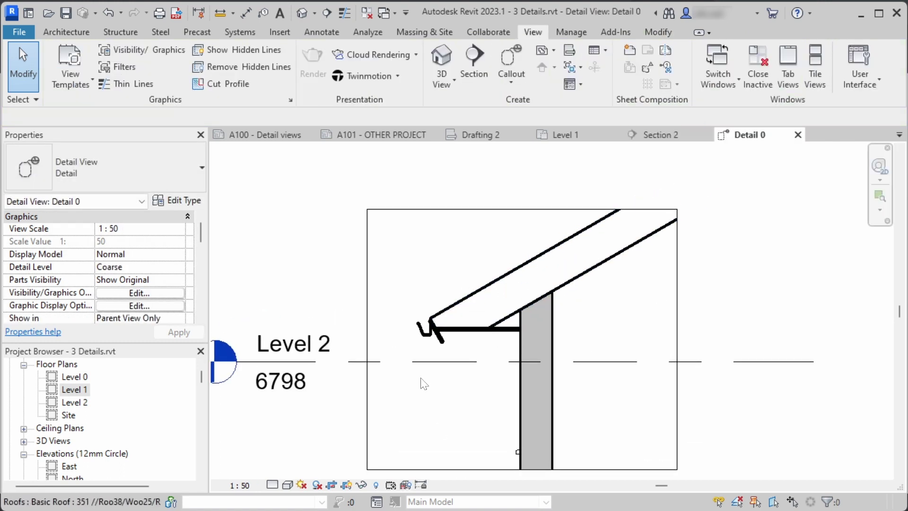
Set the new detail view's detail level to Fine and its scale to 1:10.
click(272, 485)
click(290, 468)
mouse_move(501, 400)
middle_down()
mouse_move(462, 373)
mouse_move(455, 383)
middle_up()
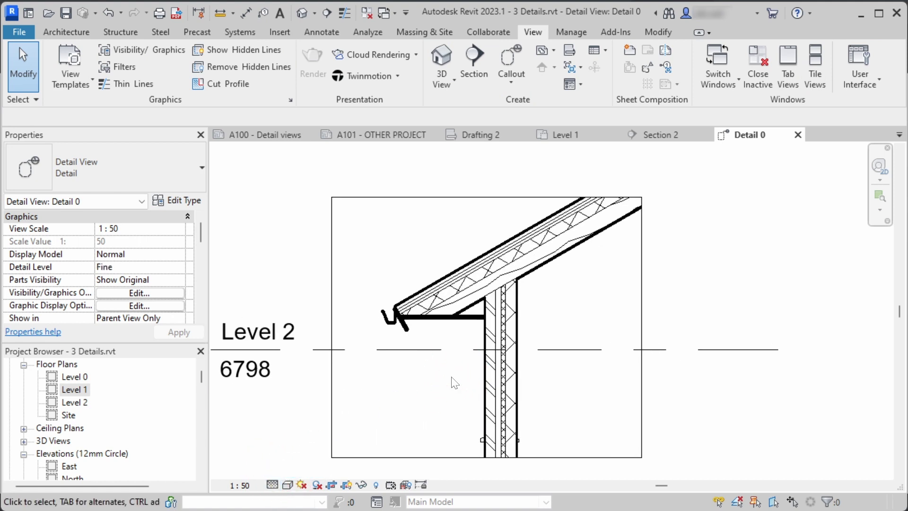
click(256, 487)
click(266, 326)
middle_drag(453, 273, 452, 283)
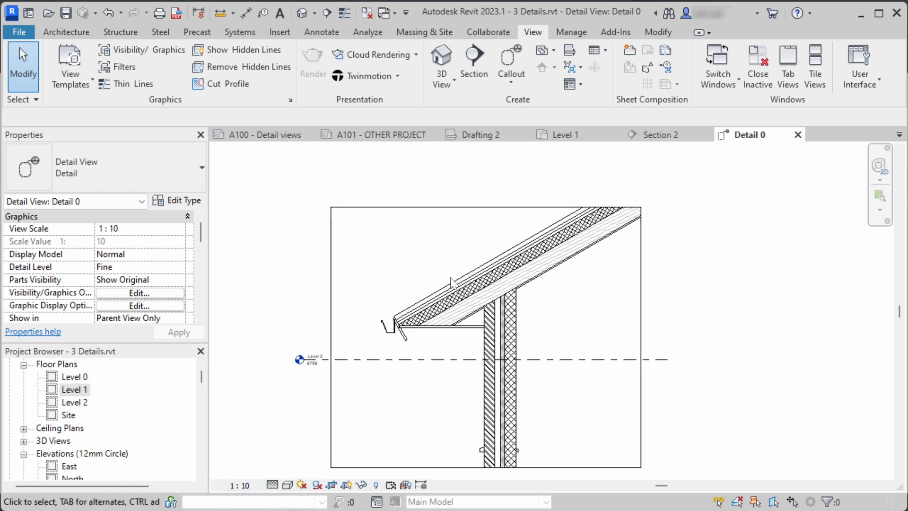
scroll(452, 286, up, 3)
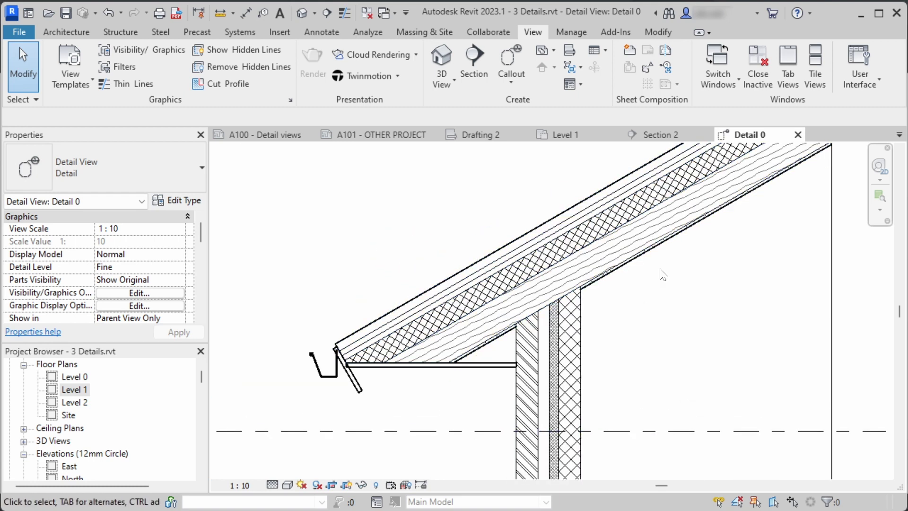
scroll(483, 251, down, 4)
scroll(421, 327, up, 2)
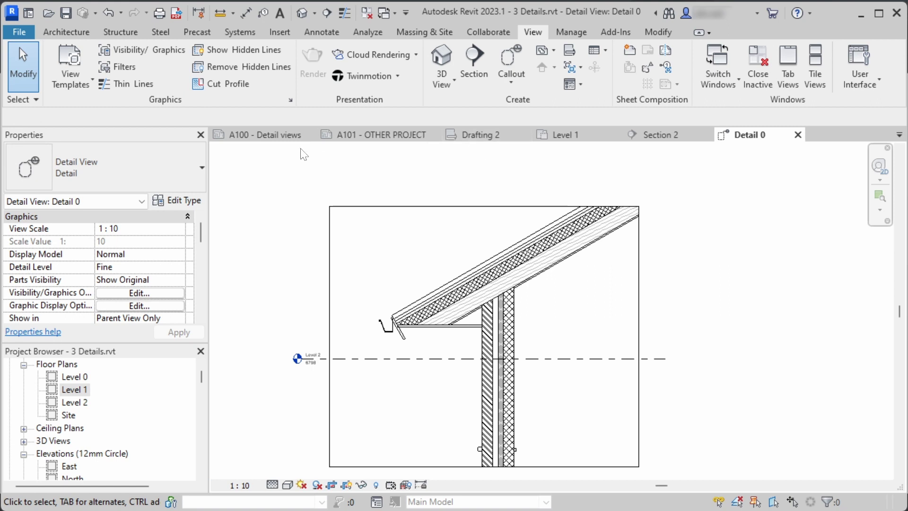
Return to sheet A100 - Detail views and check the Display Model property of the Detail - Do not display viewport.
click(284, 135)
scroll(399, 385, up, 3)
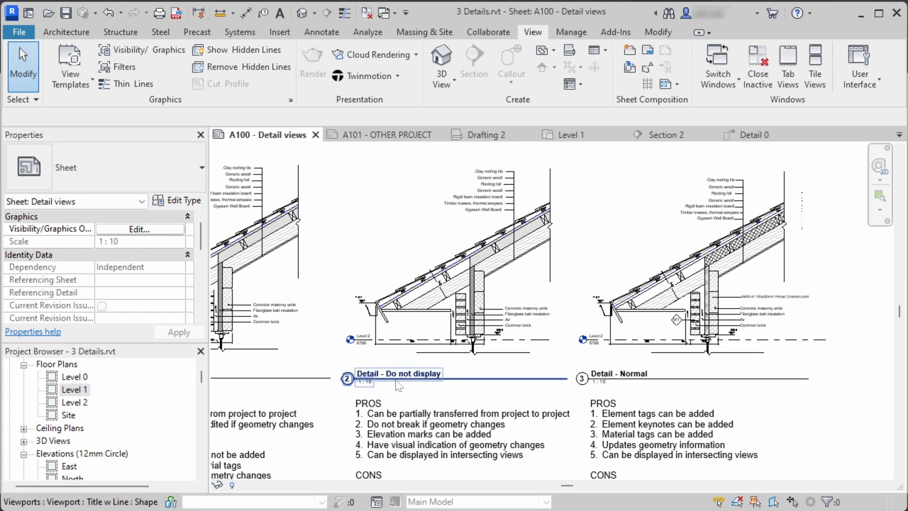
scroll(398, 385, up, 2)
click(419, 377)
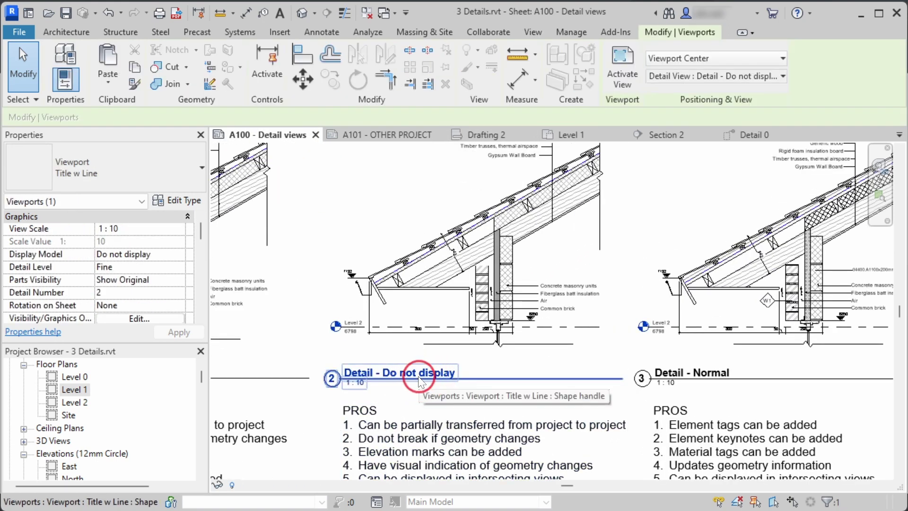
key(Escape)
click(431, 341)
scroll(432, 341, down, 2)
key(Escape)
middle_drag(437, 334, 432, 373)
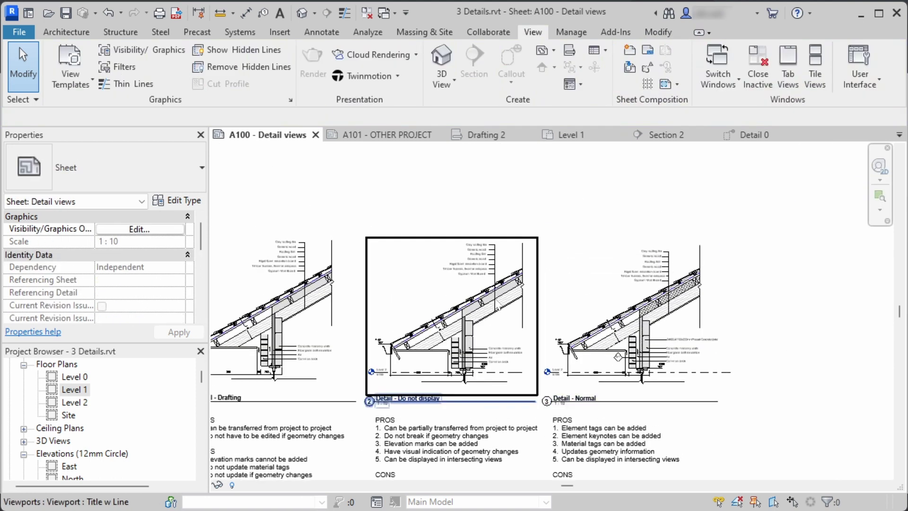
In the Detail 0 view, try the Do not display option for Display Model, and set the property to Halftone.
click(752, 135)
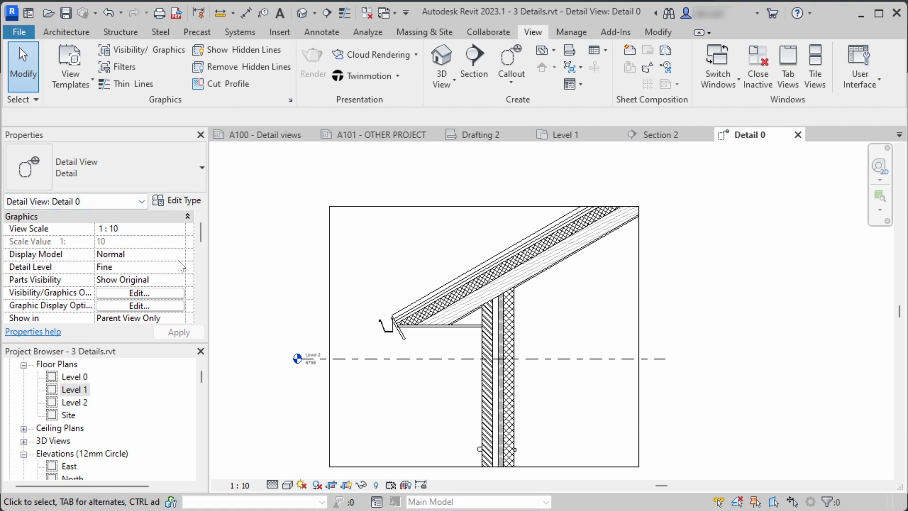
click(118, 253)
click(124, 288)
click(423, 297)
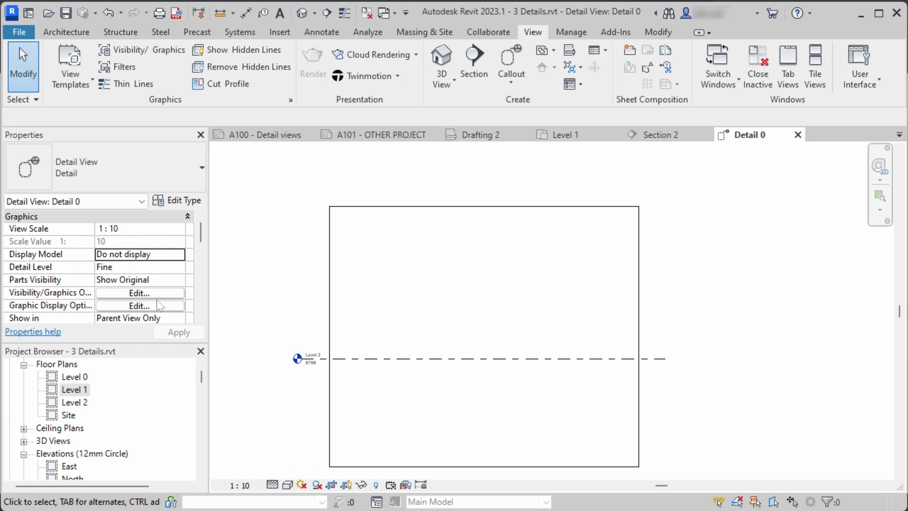
click(178, 255)
click(127, 279)
click(301, 313)
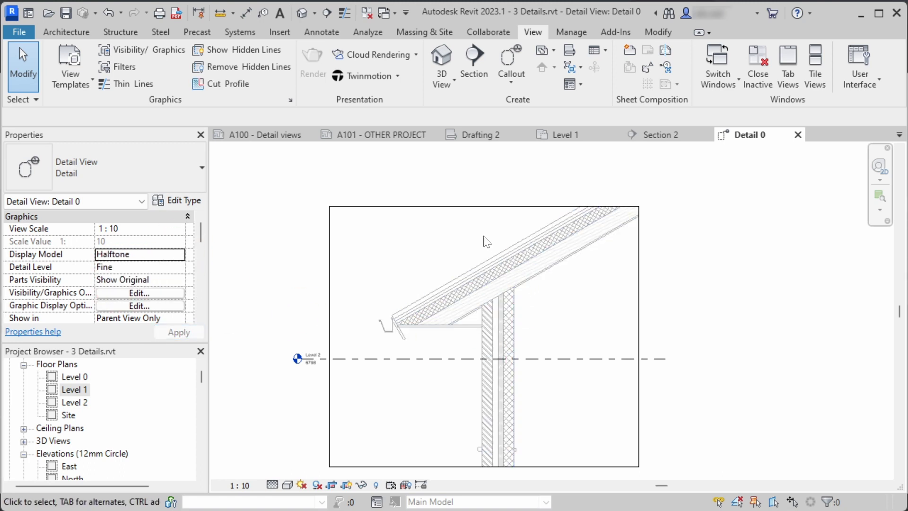
Trace a narrow strip of chained detail lines in the <Wide Lines> style along the roof's uppermost layer.
middle_drag(410, 265, 404, 277)
key(d)
key(l)
scroll(452, 284, up, 3)
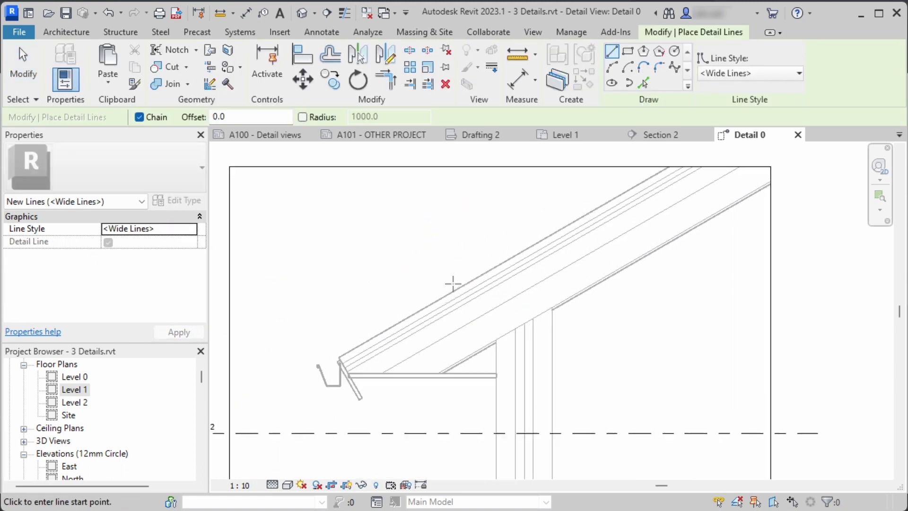
click(440, 298)
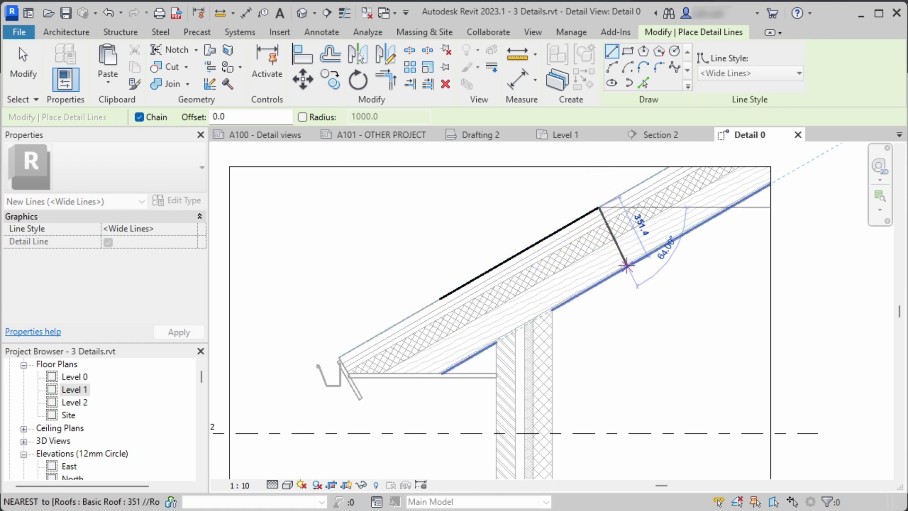
click(600, 215)
click(529, 253)
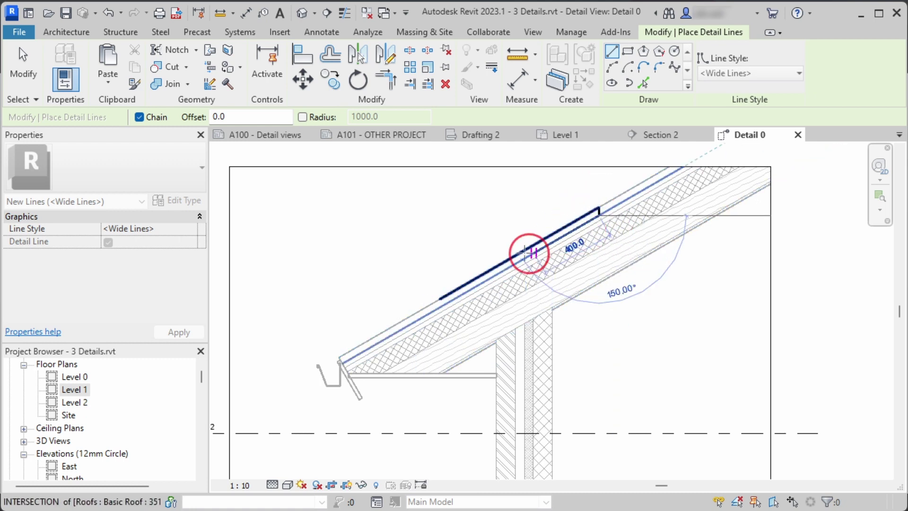
click(434, 311)
click(437, 296)
key(Escape)
key(Escape)
Trim the two detail lines at the strip's lower end so they meet in a corner.
scroll(442, 281, up, 3)
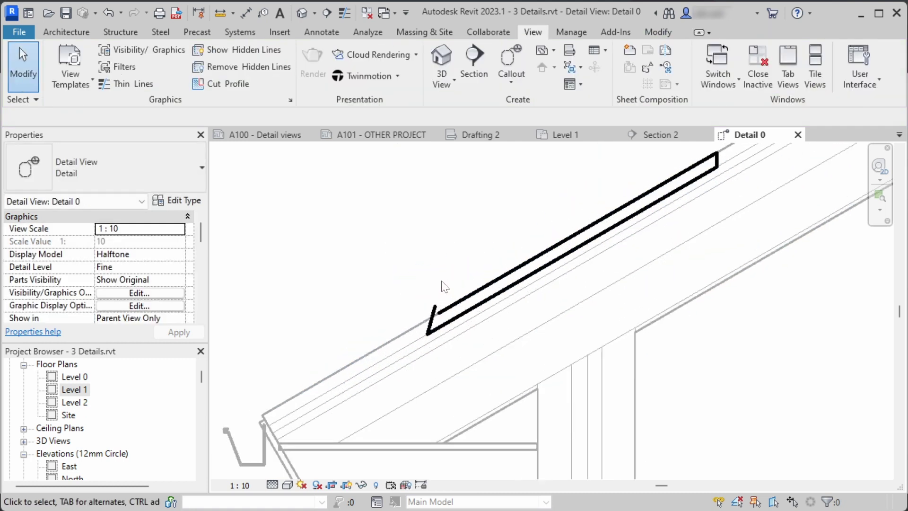
key(t)
key(r)
click(445, 309)
click(433, 323)
key(Escape)
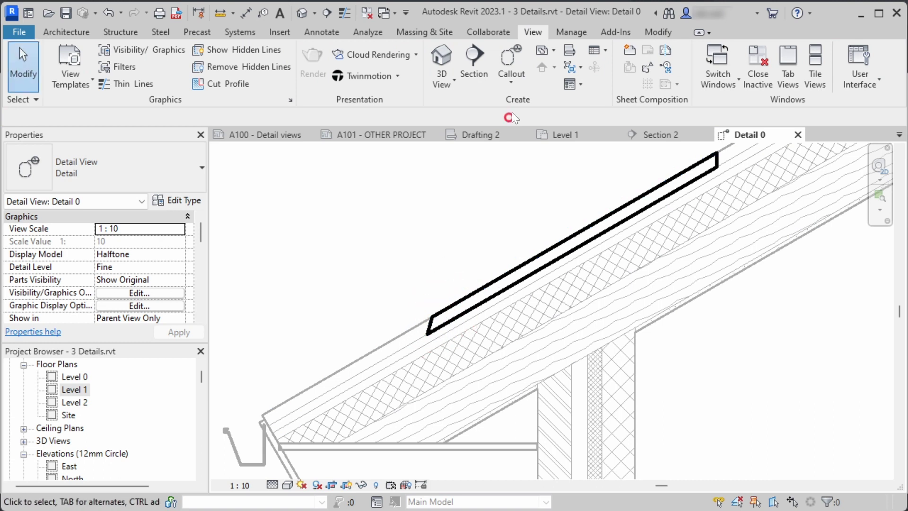
Set the Detail 0 view's Display Model to Do not display so only the detail lines are drawn.
scroll(460, 245, down, 3)
scroll(460, 247, down, 1)
middle_drag(460, 244, 428, 255)
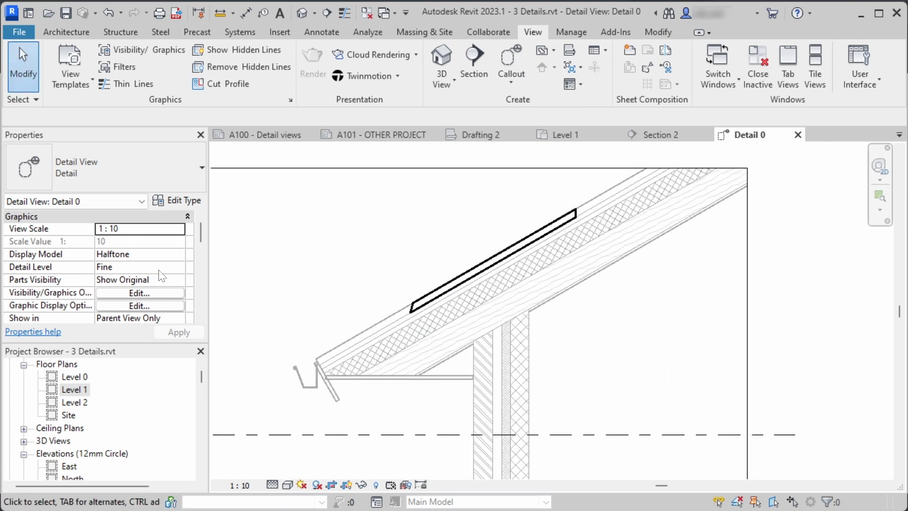
click(178, 256)
click(134, 289)
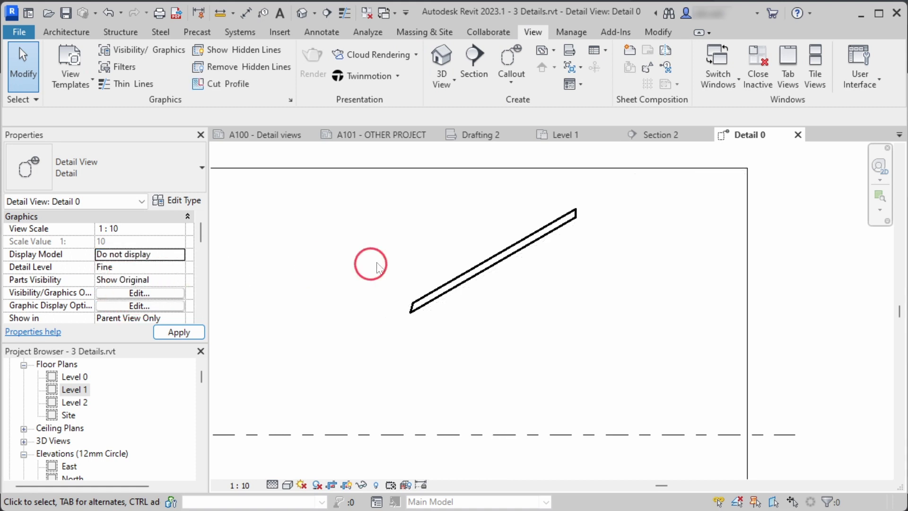
scroll(627, 282, down, 2)
middle_drag(577, 264, 527, 240)
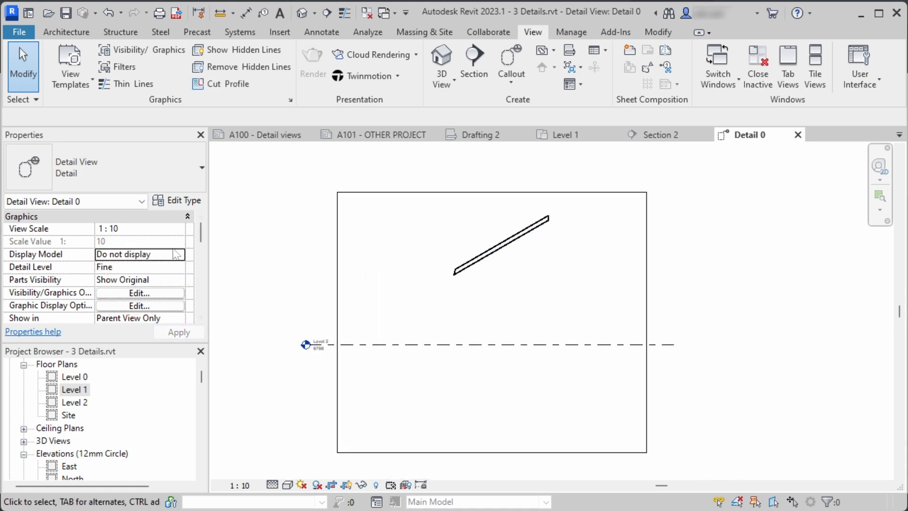
On sheet A100, activate the Detail - Do not display viewport and set its Display Model to Halftone.
click(246, 135)
click(398, 231)
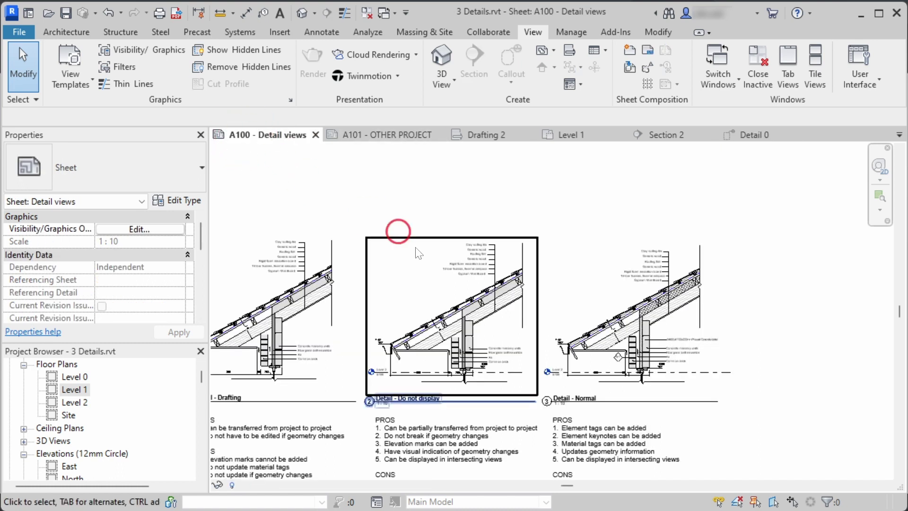
double_click(406, 305)
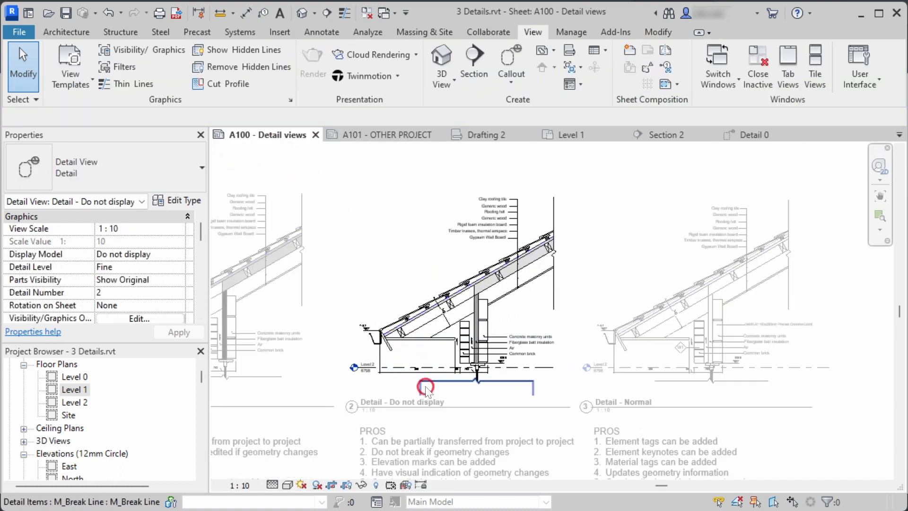
scroll(473, 243, up, 4)
middle_drag(473, 244, 410, 368)
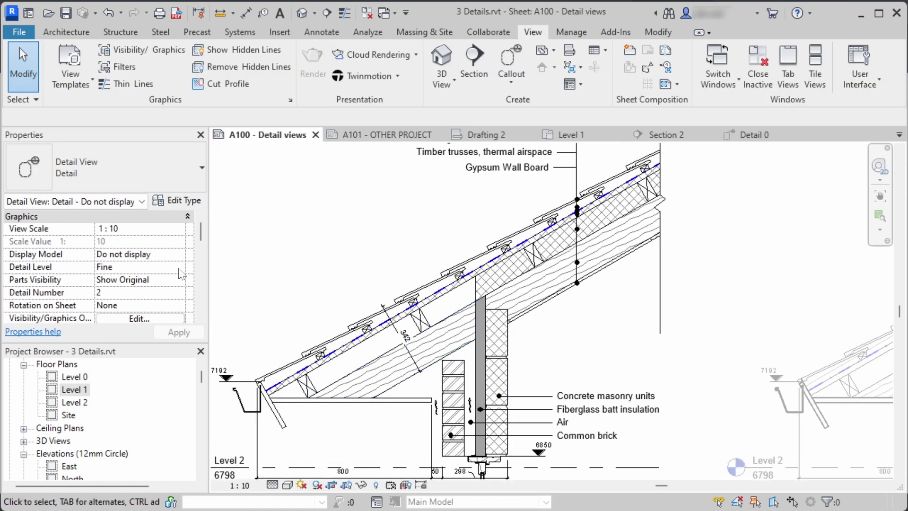
click(183, 254)
click(121, 278)
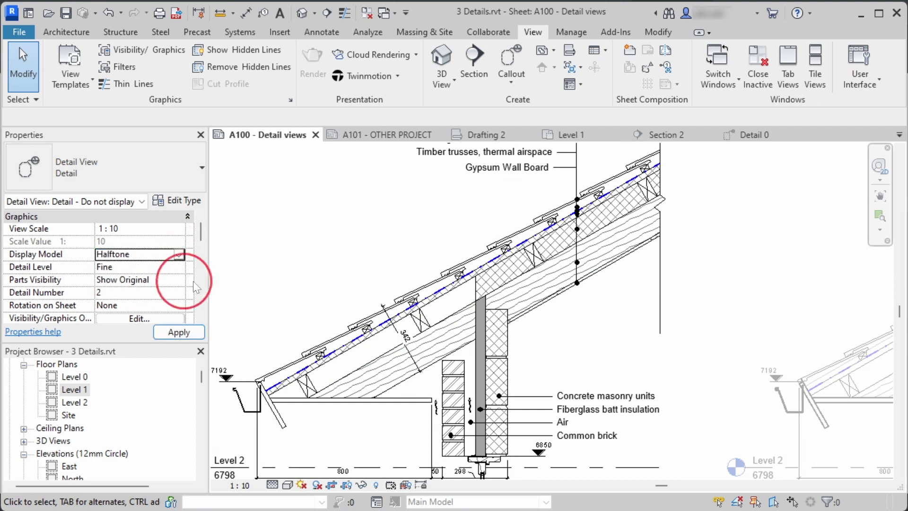
Temporarily isolate the roof category in the activated view to examine the model roof, and reset the temporary isolation.
scroll(363, 347, up, 2)
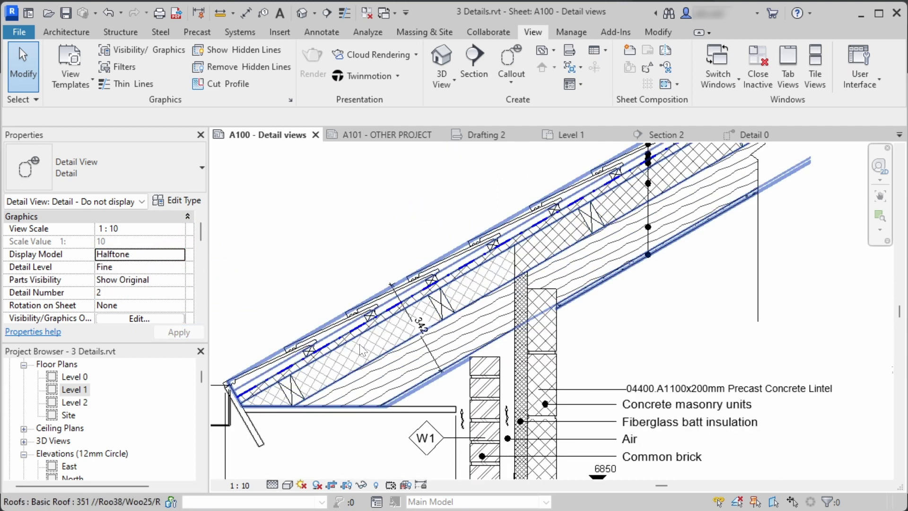
click(360, 344)
scroll(374, 307, down, 2)
middle_drag(379, 290, 374, 287)
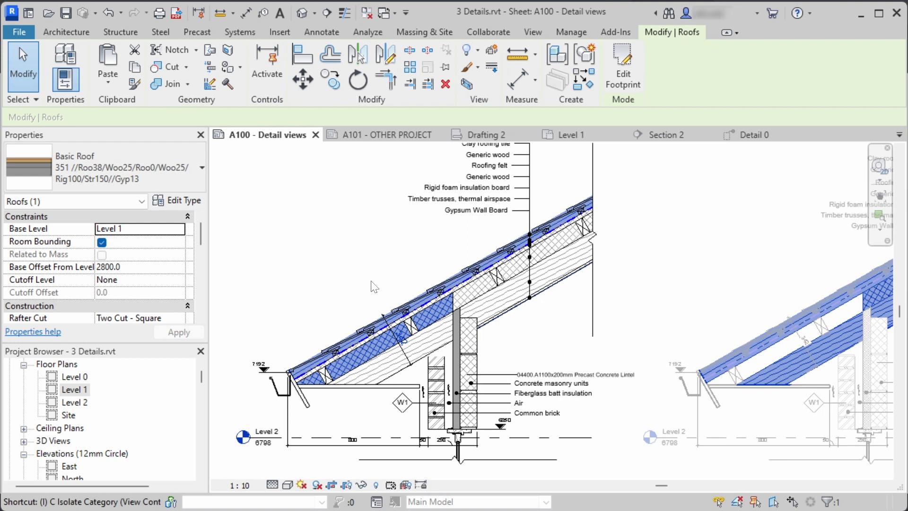
key(c)
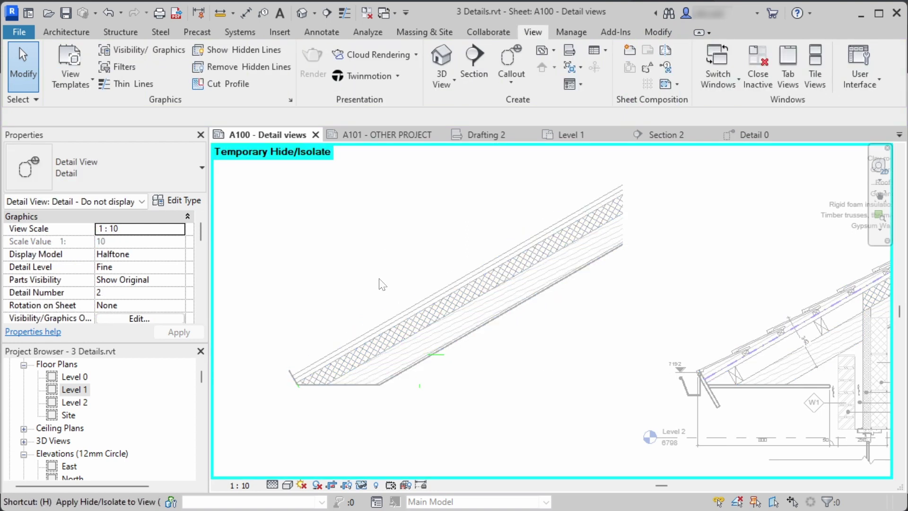
key(r)
Select the wall below the eave to examine its model extents behind the detail items, and clear the selection.
scroll(417, 400, up, 5)
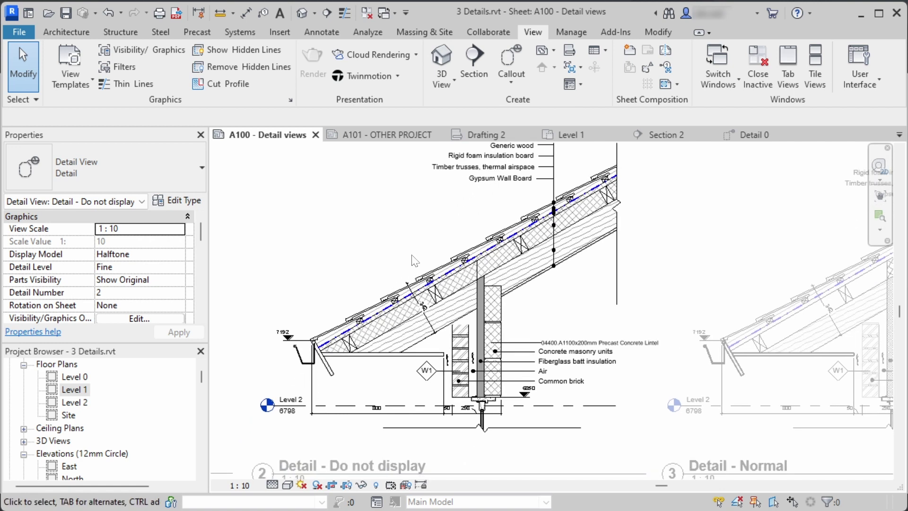
click(462, 350)
key(Escape)
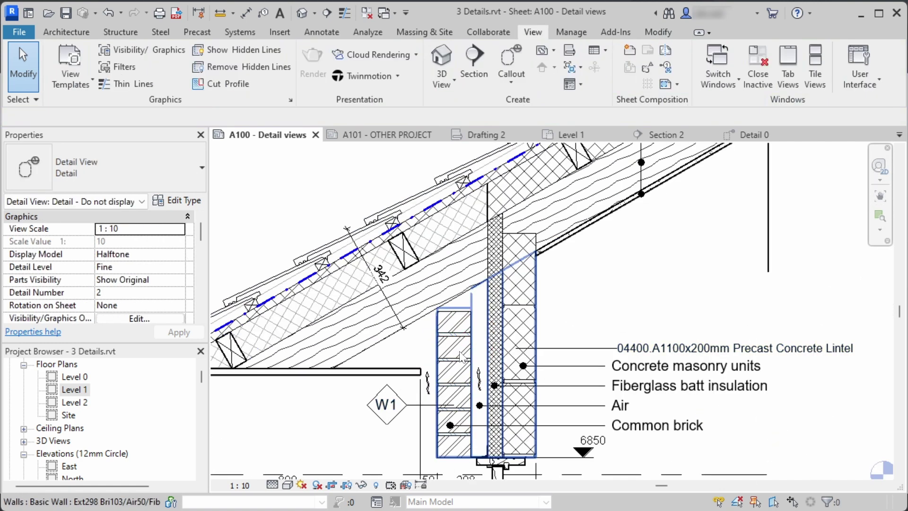
Select the wall, then the gypsum and wood filled regions under the roof, to identify each element, and clear the selection.
click(459, 351)
key(Escape)
middle_drag(568, 213, 481, 357)
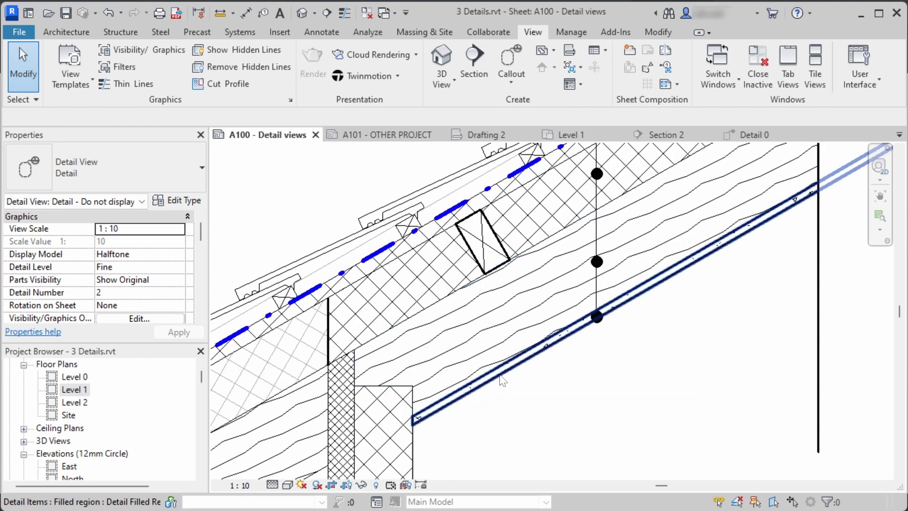
click(501, 377)
click(450, 341)
click(506, 342)
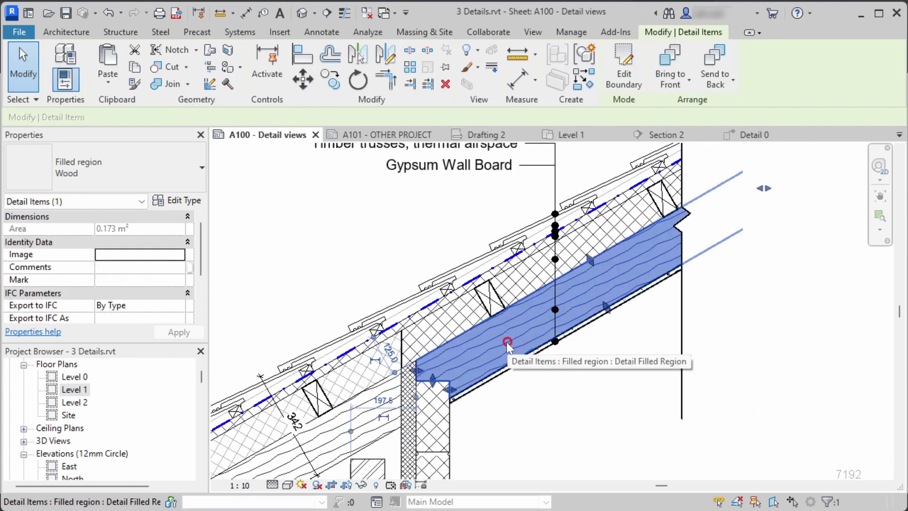
scroll(506, 341, down, 2)
middle_drag(507, 341, 527, 201)
key(Escape)
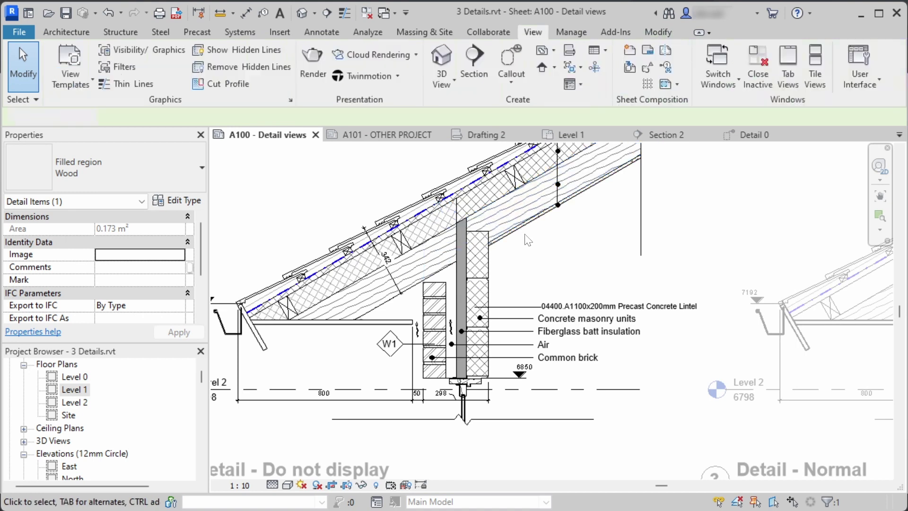
Select the gutter's detail line and the repeating roofing tile detail to inspect their types, and clear the selection.
middle_drag(447, 242, 479, 245)
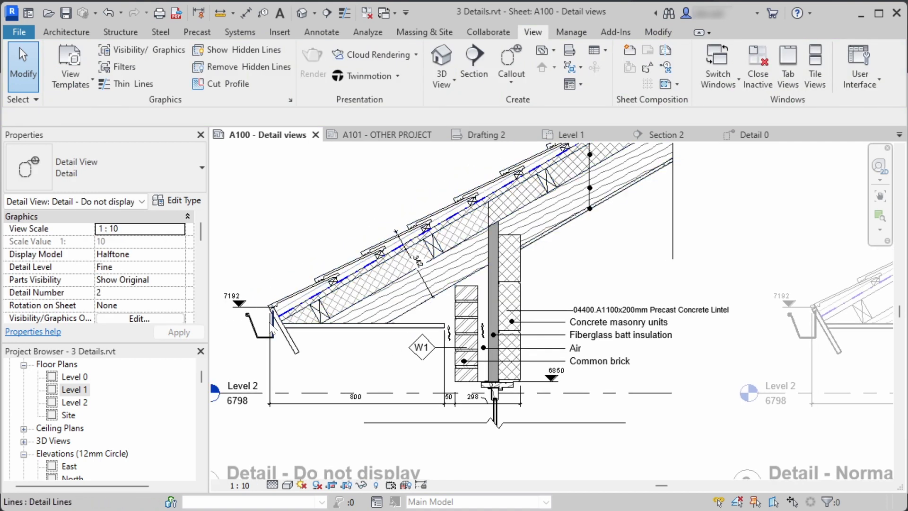
click(253, 330)
scroll(252, 327, up, 3)
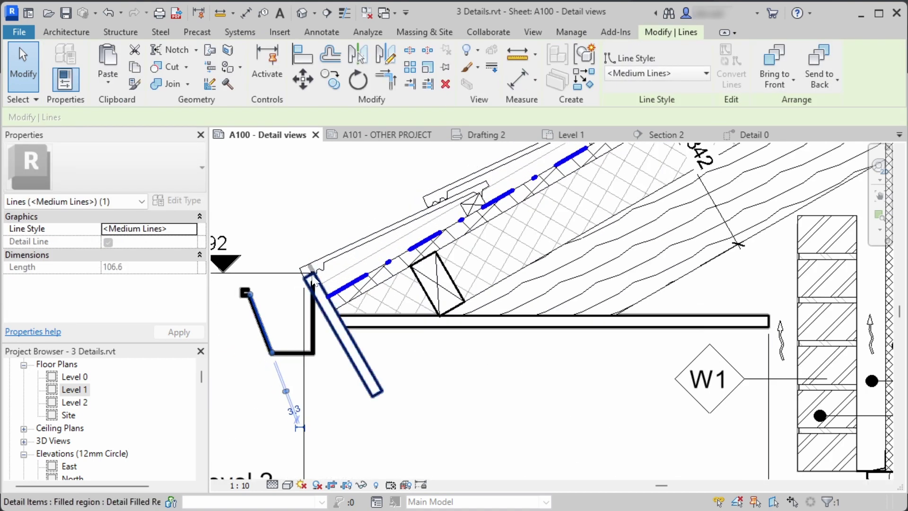
scroll(298, 270, down, 2)
middle_drag(337, 227, 315, 344)
key(Escape)
click(356, 352)
click(353, 329)
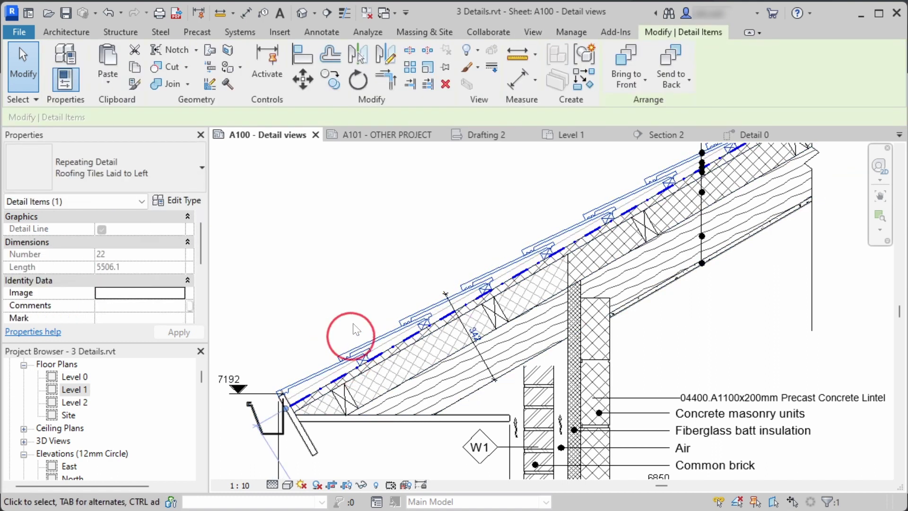
scroll(357, 299, down, 1)
scroll(359, 304, down, 2)
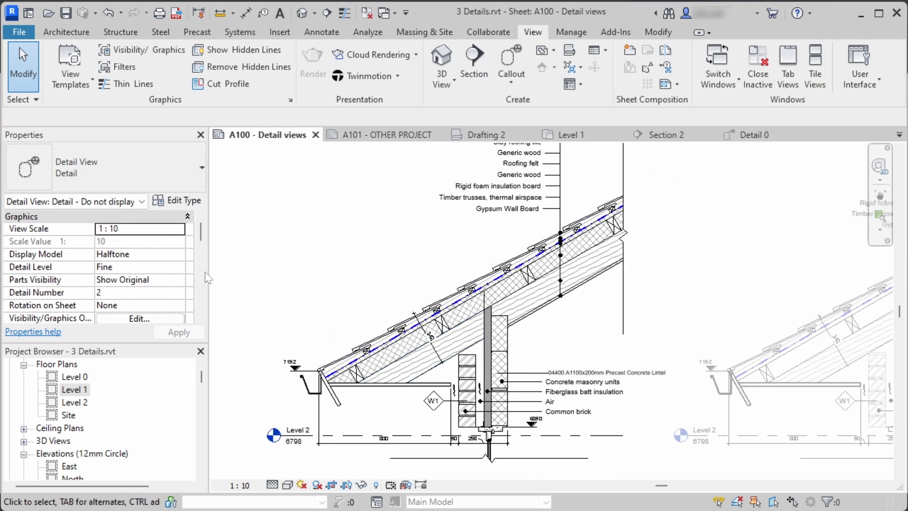
Set the activated Detail - Do not display view's Display Model to Do not display.
click(178, 256)
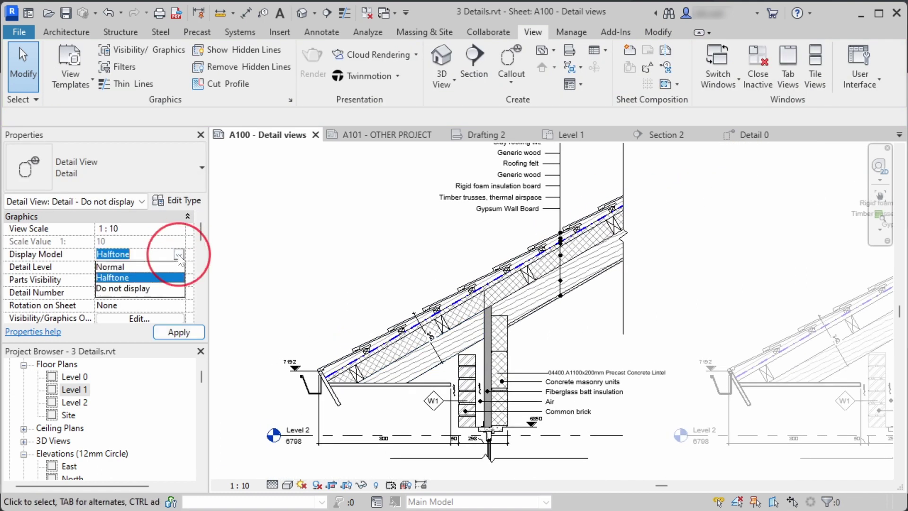
click(123, 289)
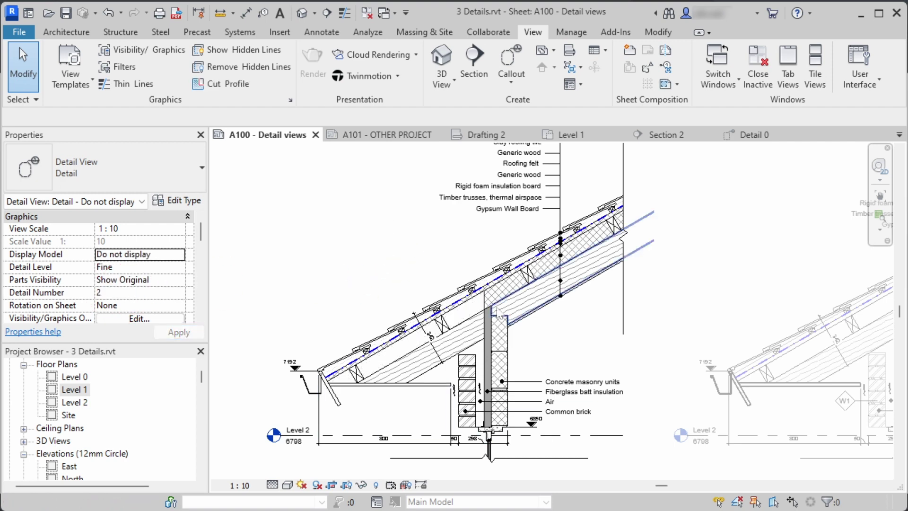
scroll(412, 308, down, 2)
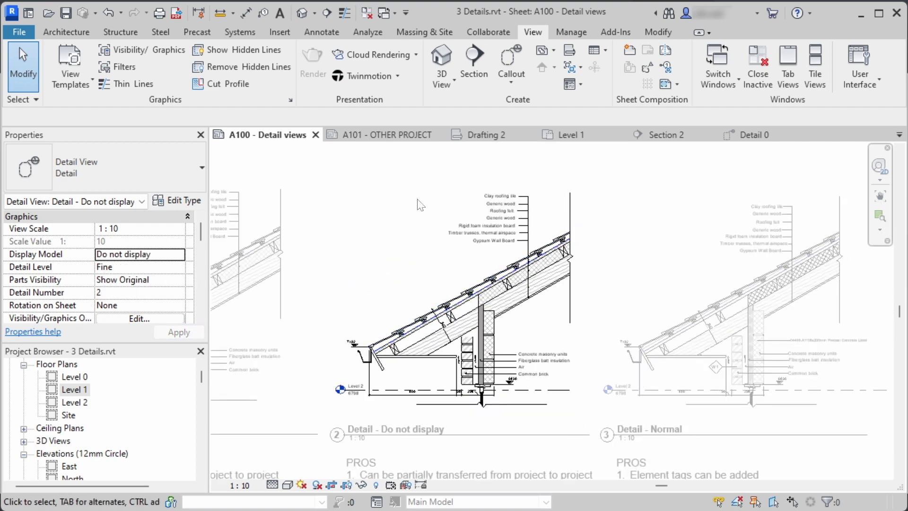
scroll(452, 293, up, 3)
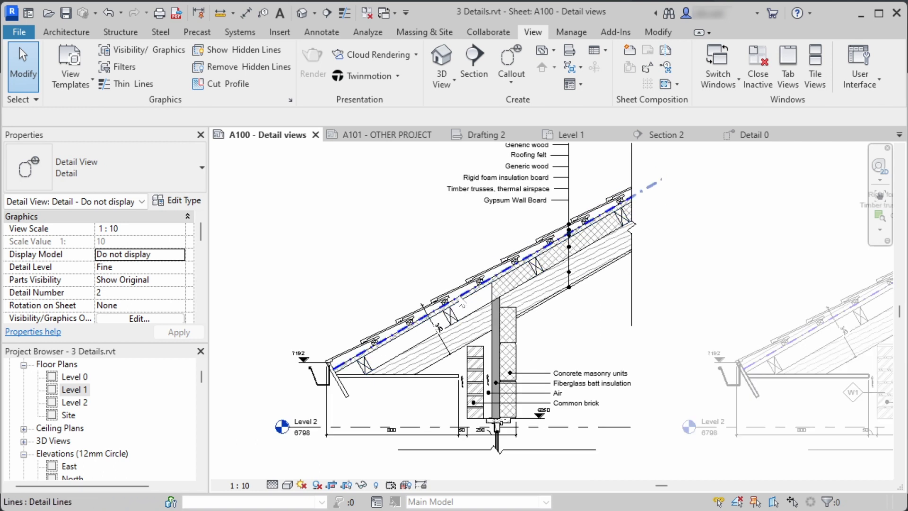
middle_drag(508, 178, 499, 216)
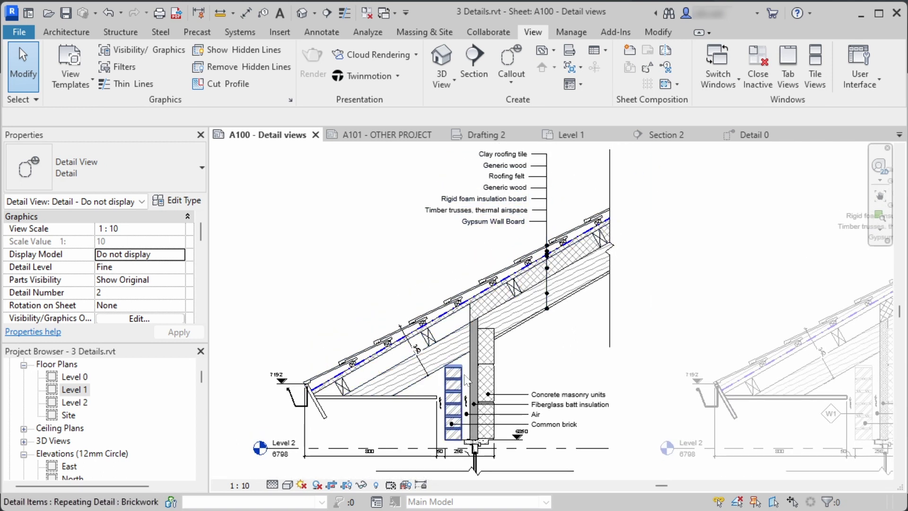
scroll(456, 396, down, 5)
Deactivate the Detail - Do not display viewport and activate the Detail - Normal viewport.
double_click(614, 236)
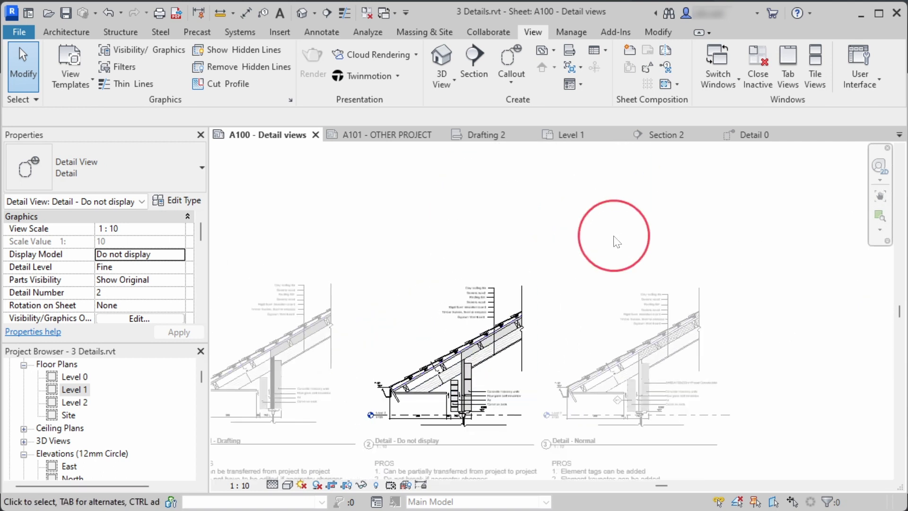
middle_drag(527, 310, 507, 212)
scroll(508, 217, up, 5)
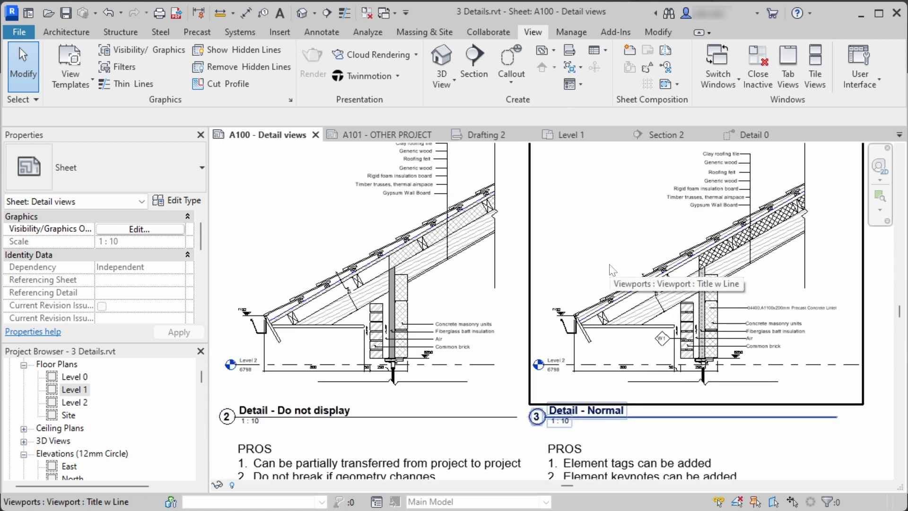
click(489, 297)
middle_drag(473, 266, 455, 246)
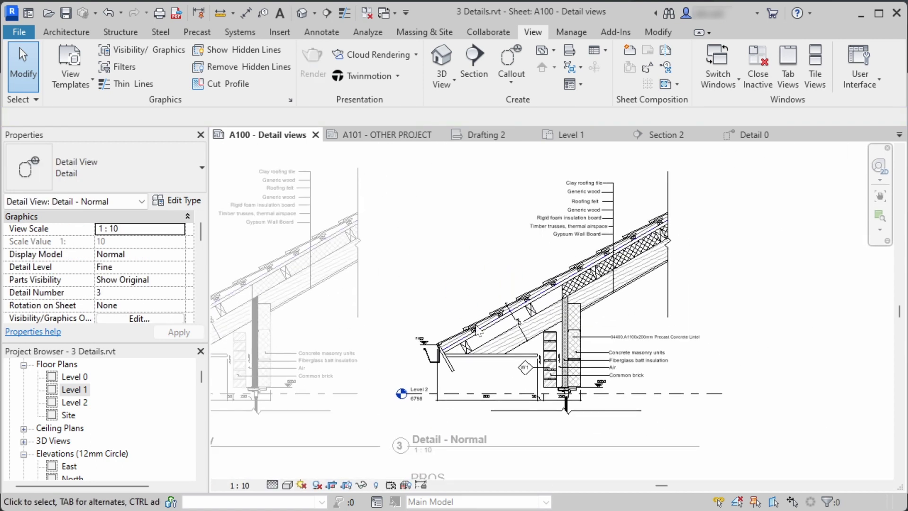
middle_drag(508, 218, 452, 229)
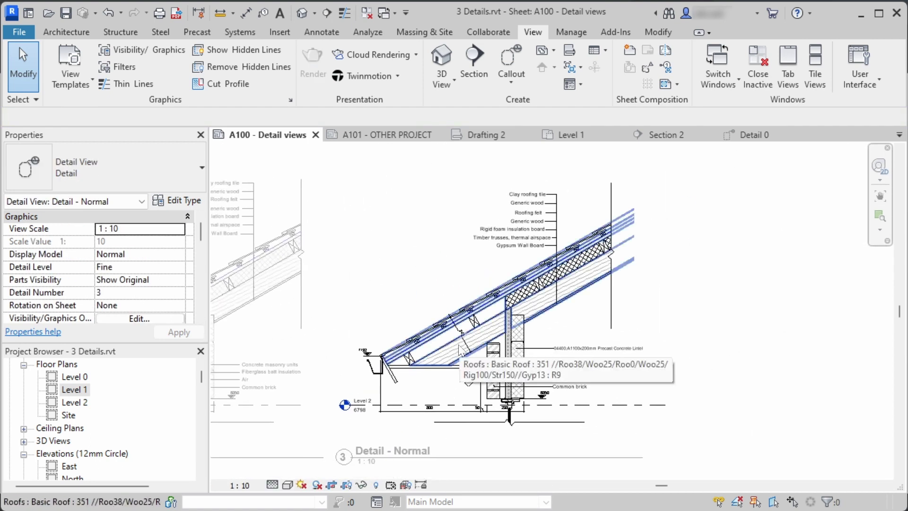
Select the model roof in the Detail - Normal view to examine its layers and extents, and clear the selection.
click(459, 345)
key(Escape)
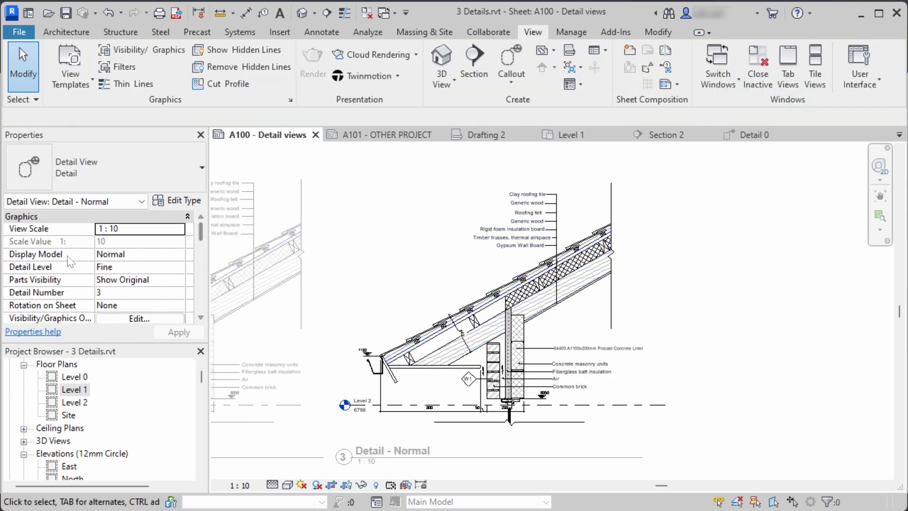
click(502, 329)
scroll(501, 327, up, 4)
middle_drag(687, 204, 636, 325)
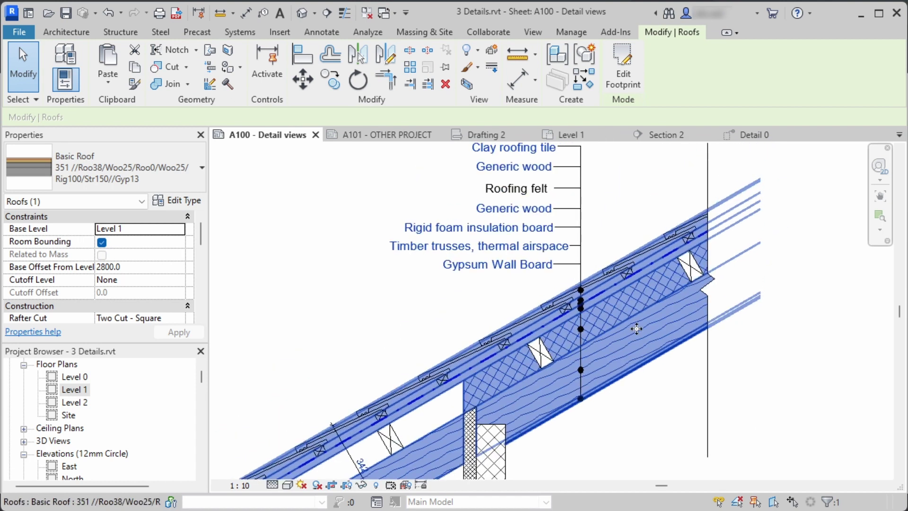
key(Escape)
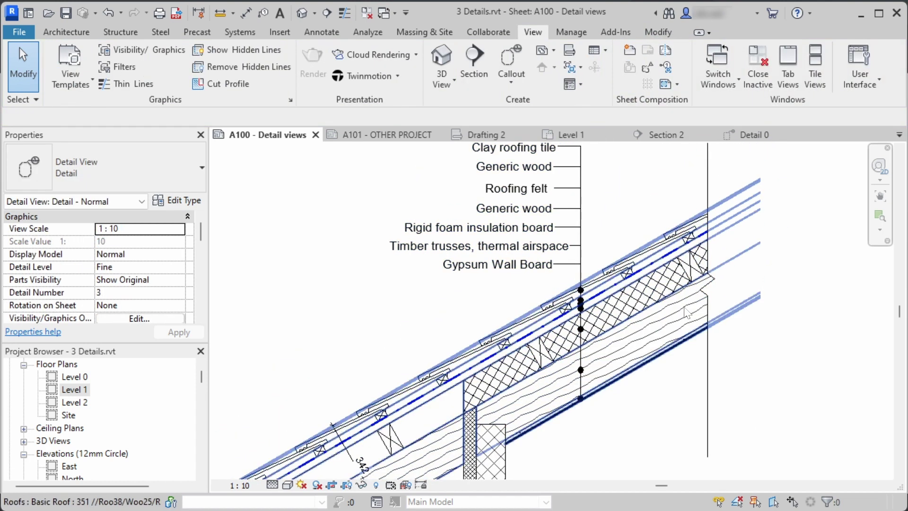
Inspect the repeating roofing tile detail and the "Timber trusses, thermal airspace" material tag, and clear the selection.
click(640, 255)
middle_drag(624, 215, 621, 225)
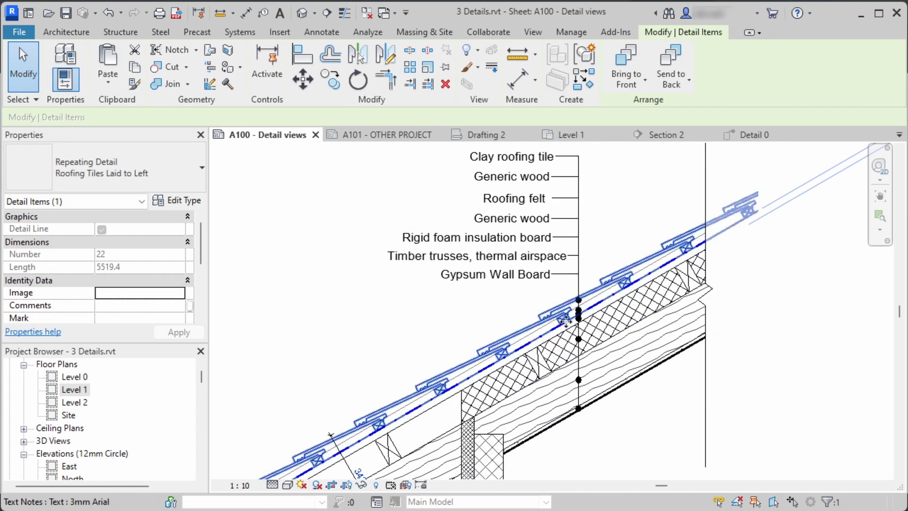
click(574, 256)
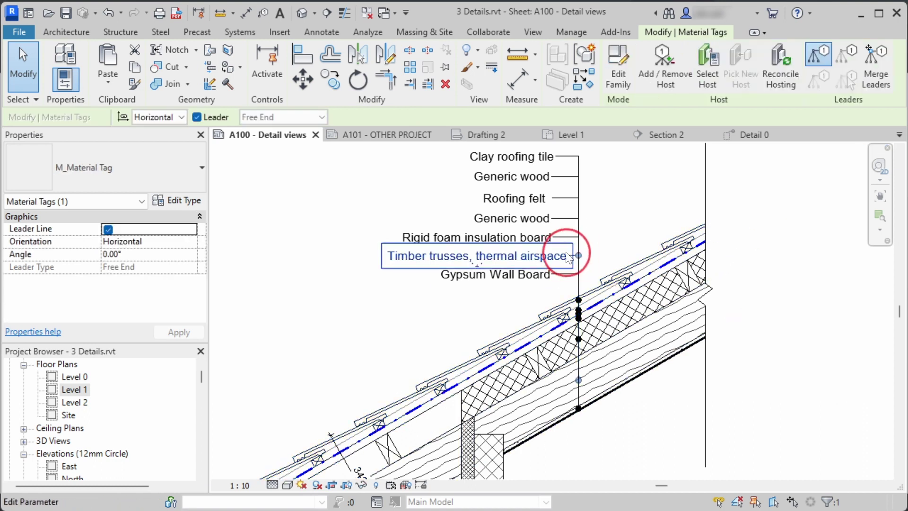
middle_drag(412, 301, 439, 188)
scroll(438, 188, down, 2)
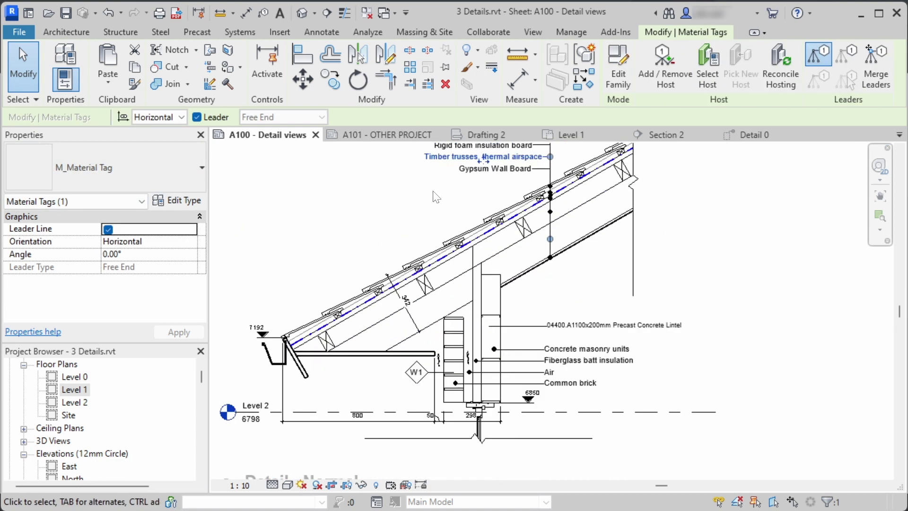
key(Escape)
Inspect the precast concrete lintel keynote tag and the W1 wall tag, and clear the selection.
click(548, 349)
scroll(546, 350, up, 3)
key(Escape)
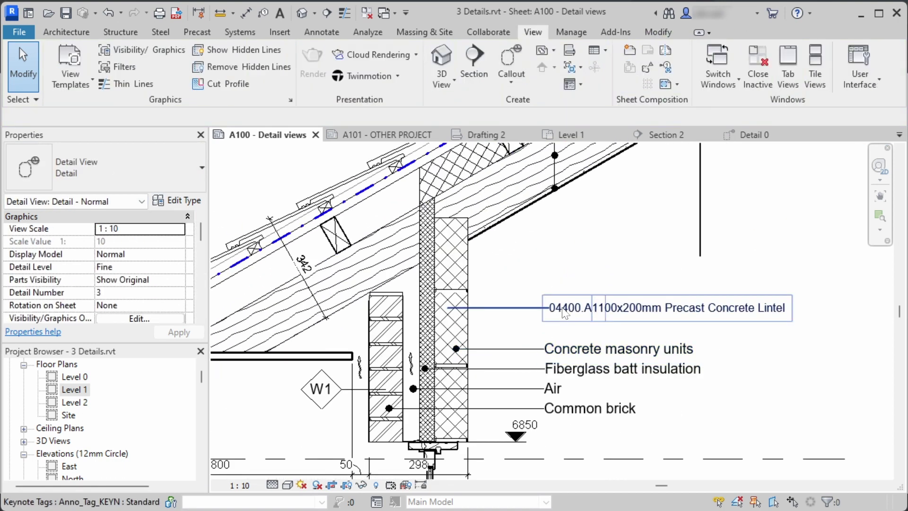
click(541, 299)
middle_drag(576, 308, 764, 268)
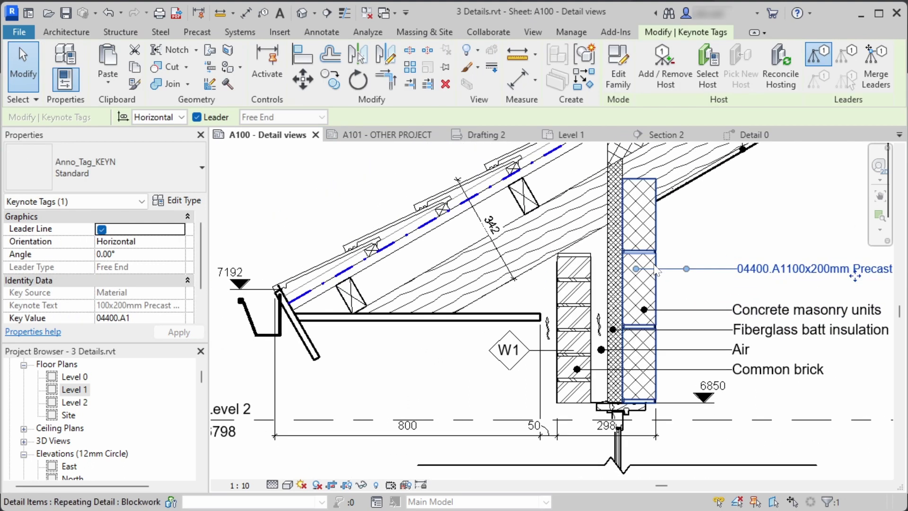
click(510, 351)
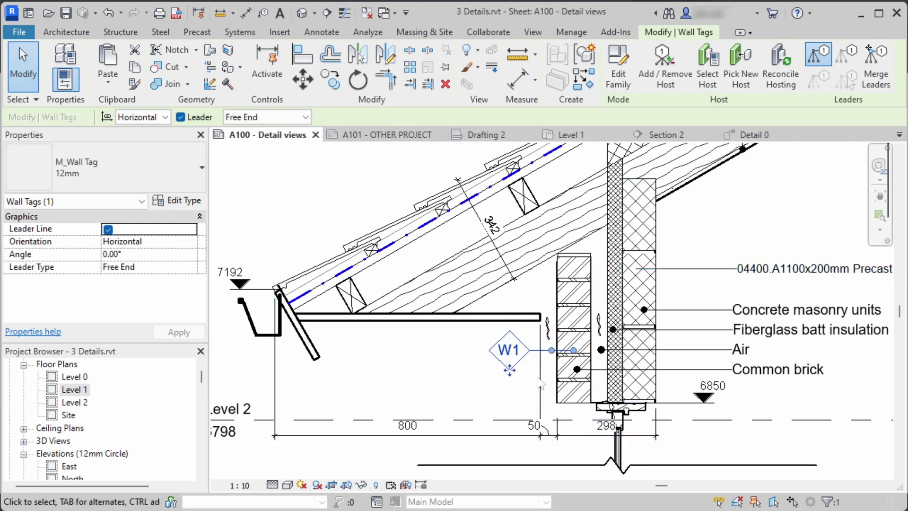
scroll(579, 358, down, 2)
key(Escape)
Select the window head detail item below the wall to inspect its family, and clear the selection.
scroll(600, 393, up, 2)
click(603, 399)
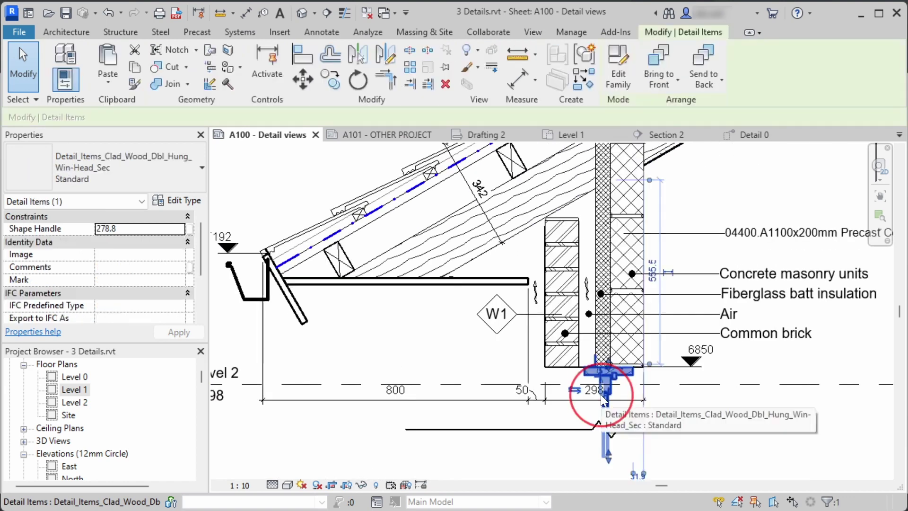
middle_drag(596, 382, 518, 346)
key(Escape)
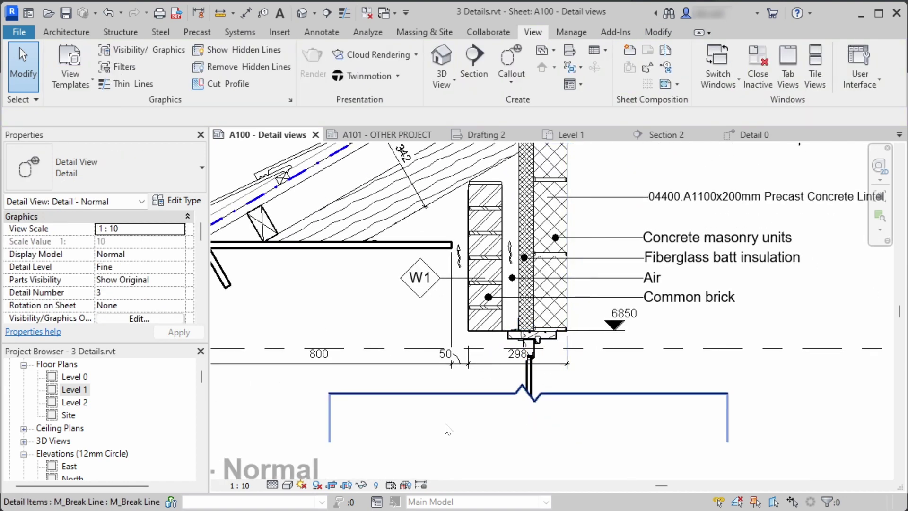
Reveal hidden elements in the Detail - Normal view, select the hidden model window to inspect it, and turn the reveal mode off.
click(376, 485)
click(493, 410)
scroll(498, 386, up, 1)
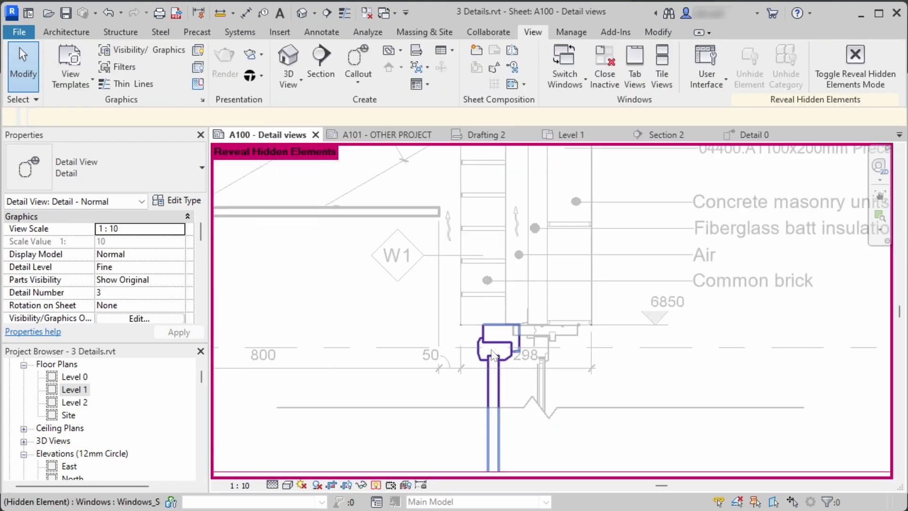
click(493, 352)
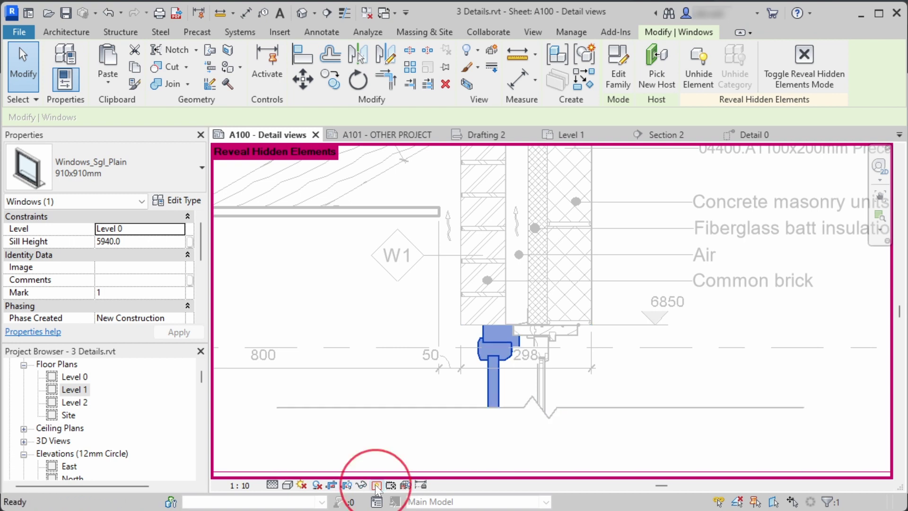
click(375, 485)
Deactivate the Detail - Normal viewport and review the pros, cons and uses listed below the three details on the sheet.
scroll(568, 362, down, 2)
scroll(568, 362, down, 2)
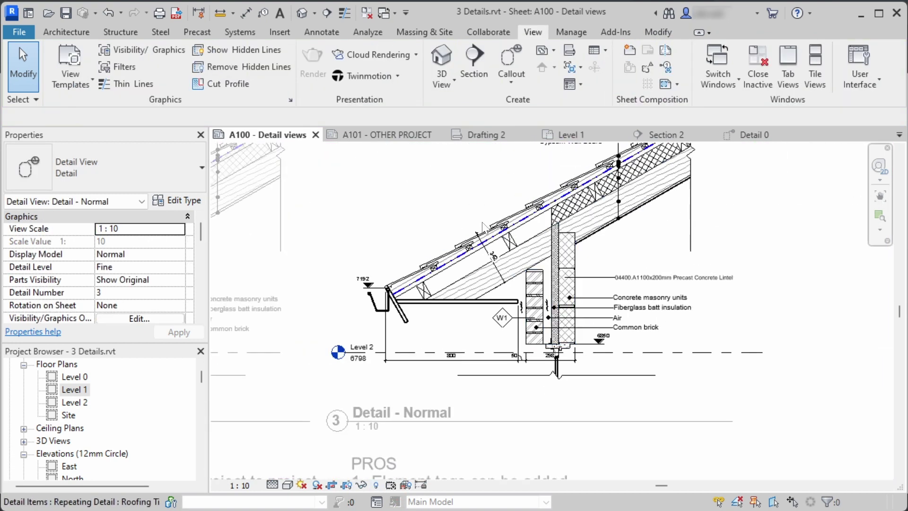
scroll(462, 246, up, 1)
scroll(461, 246, down, 3)
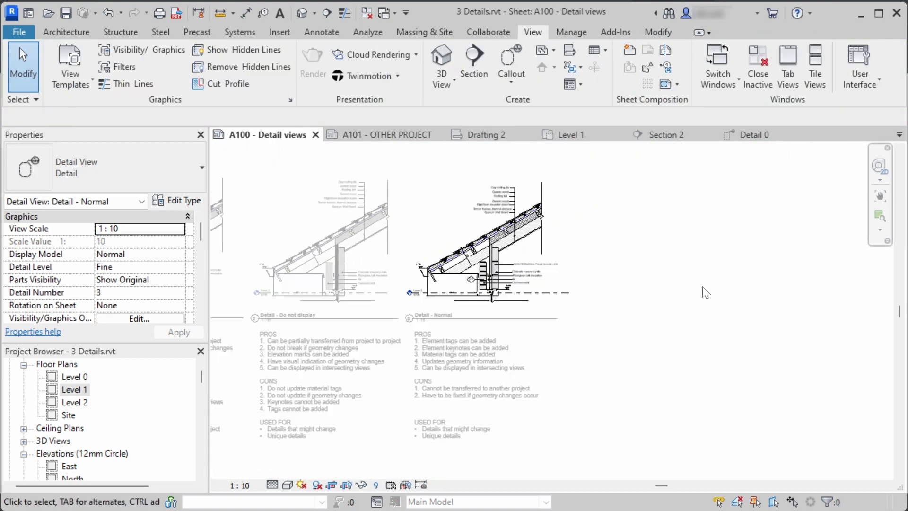
double_click(349, 257)
scroll(583, 275, down, 1)
scroll(417, 325, up, 2)
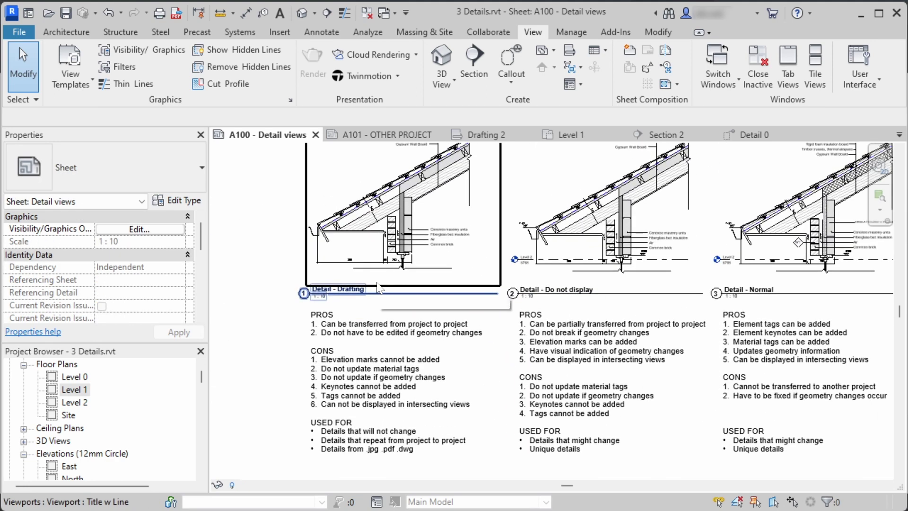
scroll(378, 284, down, 1)
middle_drag(465, 255, 432, 277)
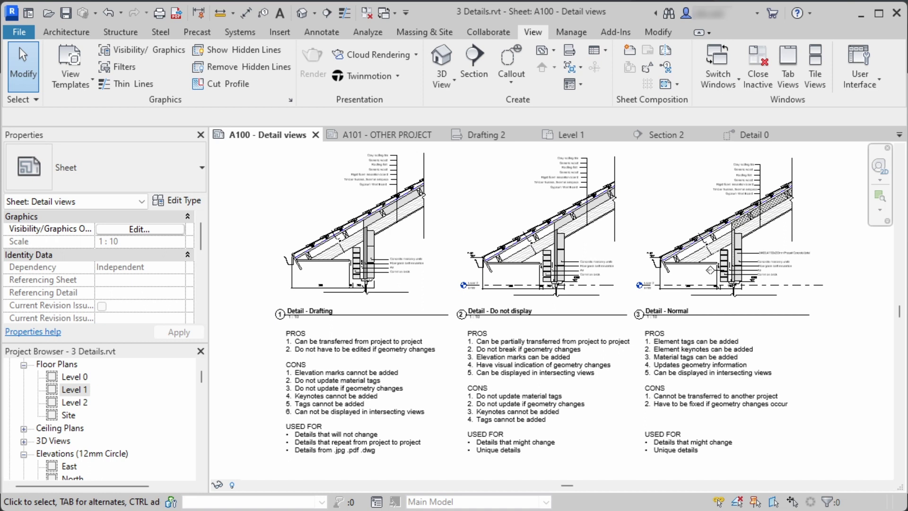
middle_drag(458, 332, 459, 341)
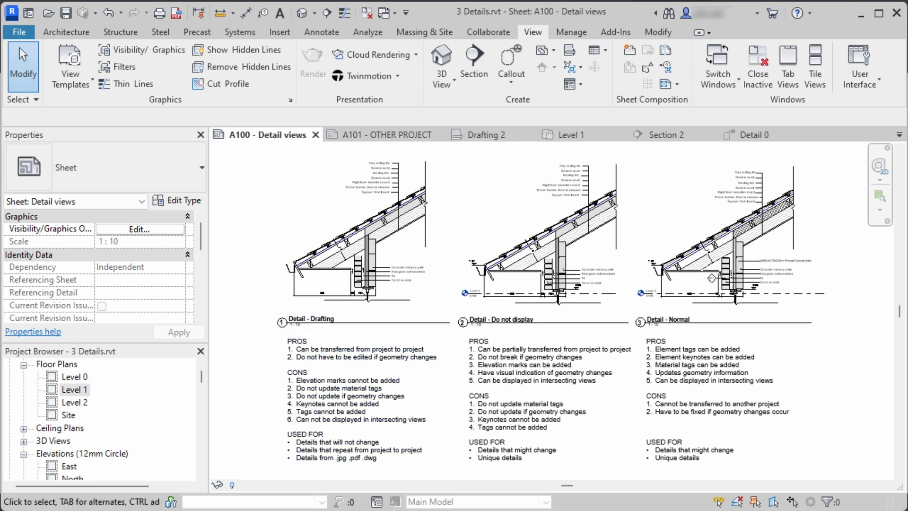
click(368, 336)
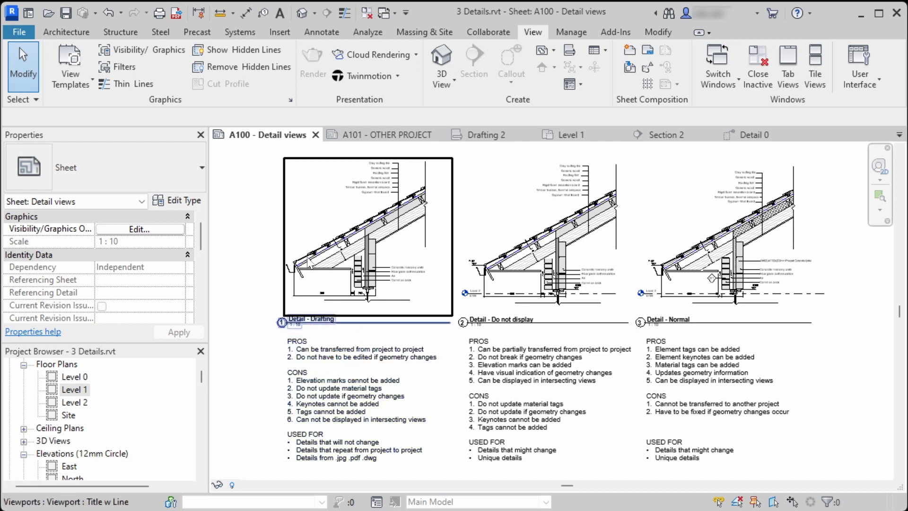
Make the pro "Can be transferred from project to project" bold in the text note below Detail - Drafting and finish the text edit.
scroll(338, 345, up, 2)
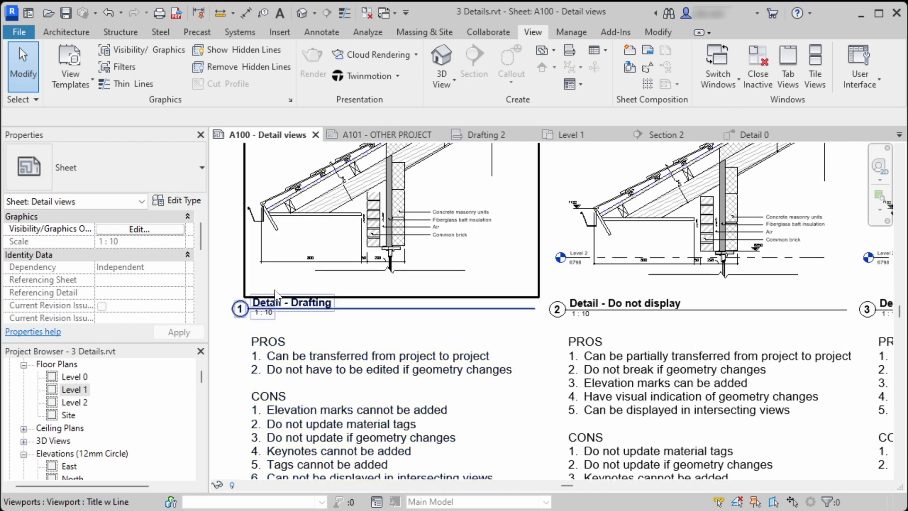
double_click(301, 358)
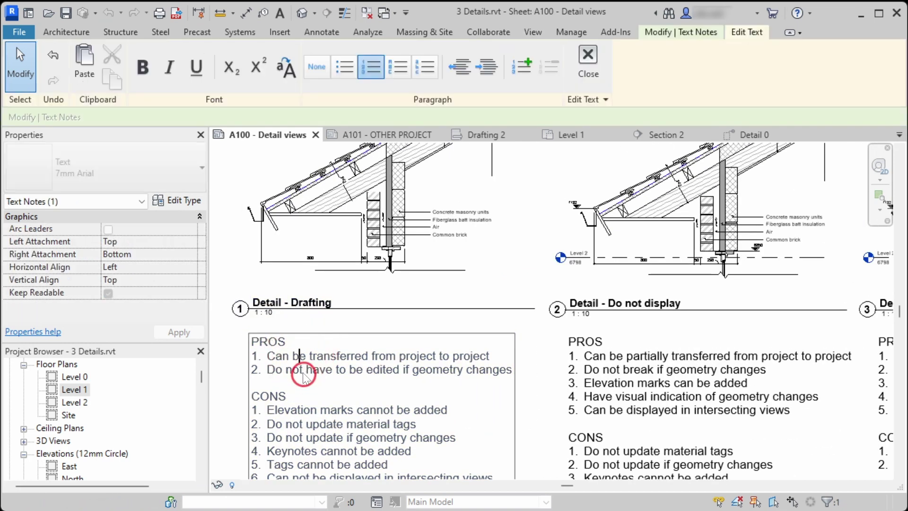
drag(270, 358, 483, 365)
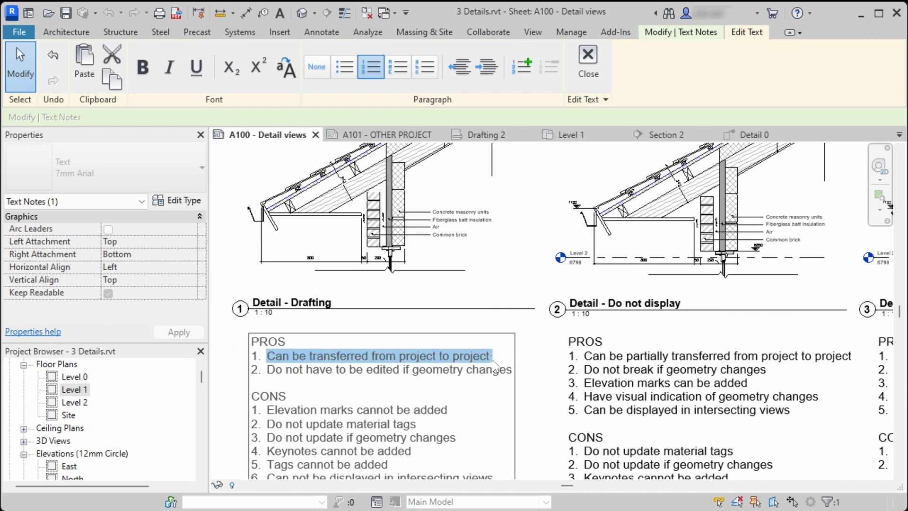
key(ctrl+b)
click(235, 279)
click(229, 290)
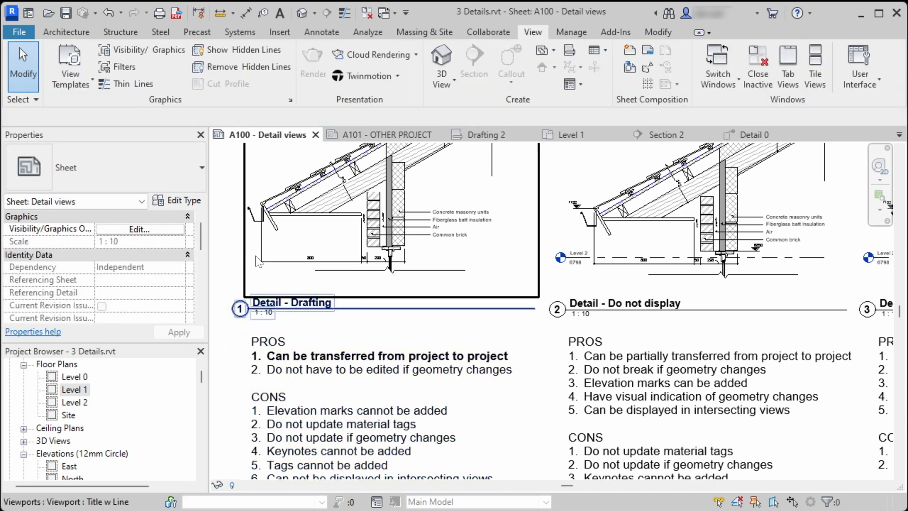
Switch to sheet A101 - OTHER PROJECT without saving and choose 3 Details.rvt as the file to insert views from.
middle_drag(264, 262, 302, 342)
click(371, 138)
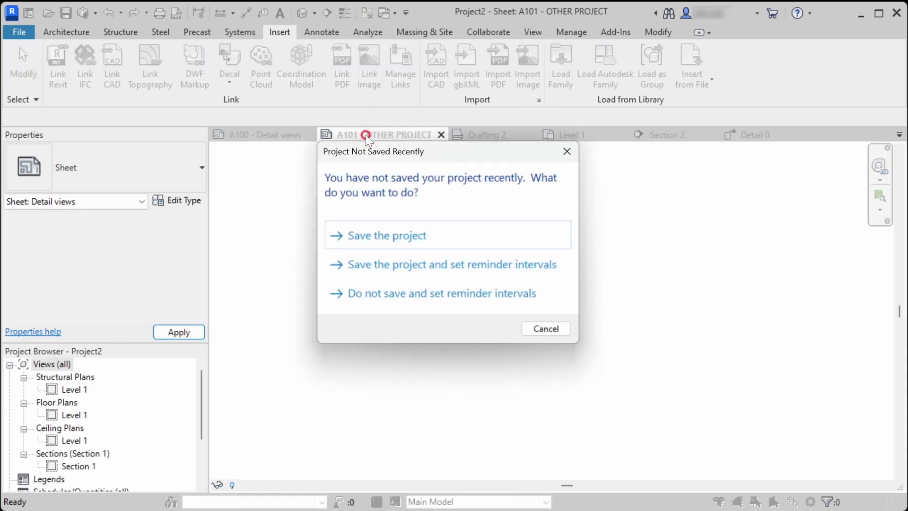
click(546, 329)
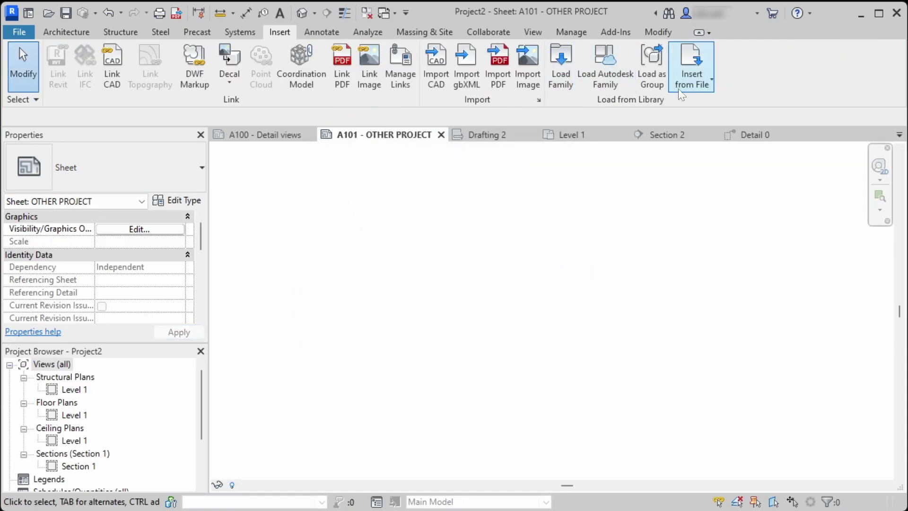
click(694, 85)
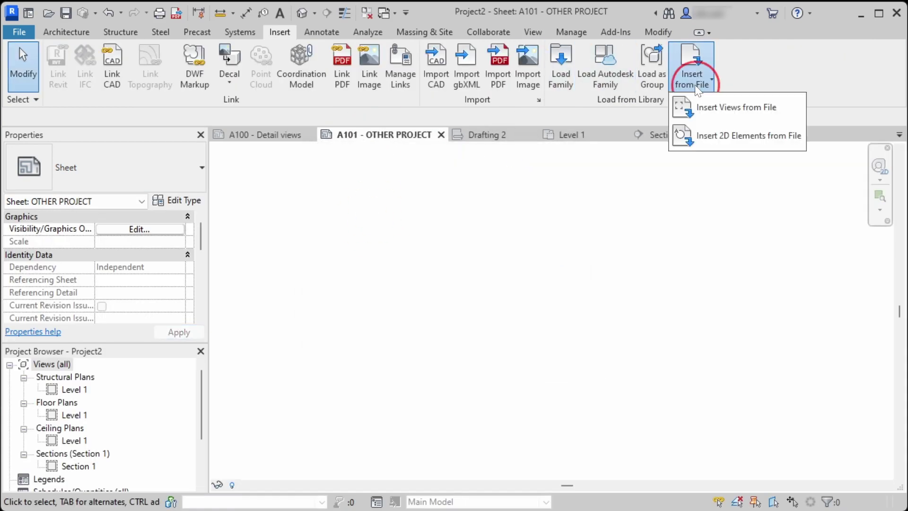
click(721, 113)
click(493, 117)
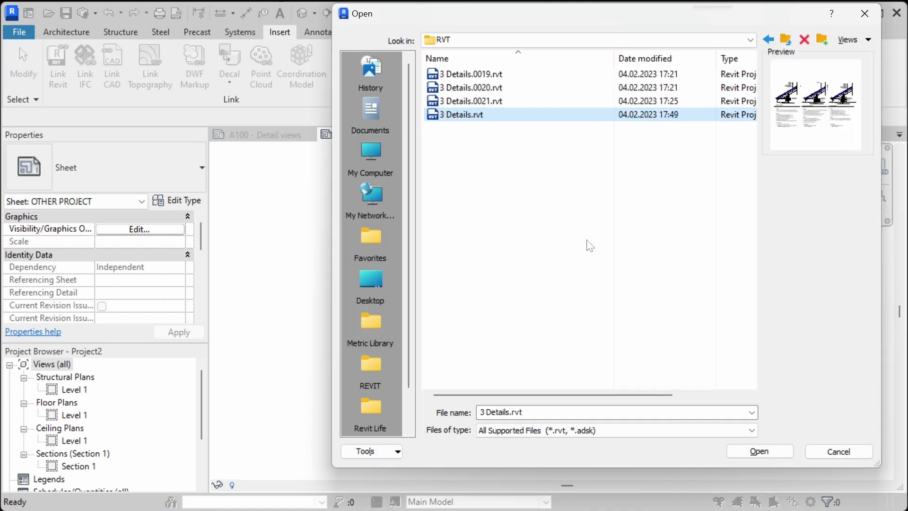
click(773, 449)
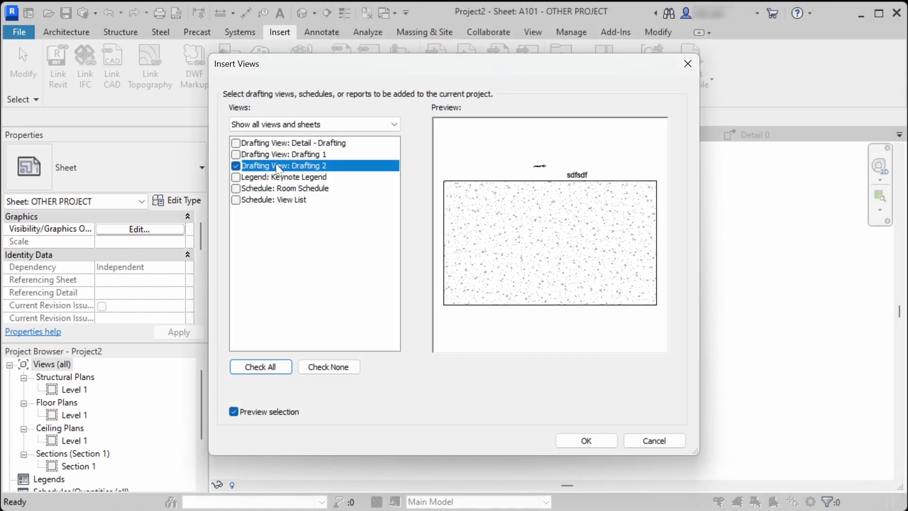
Insert only the drafting view Detail - Drafting into the other project, accepting the duplicate types.
click(274, 157)
click(275, 168)
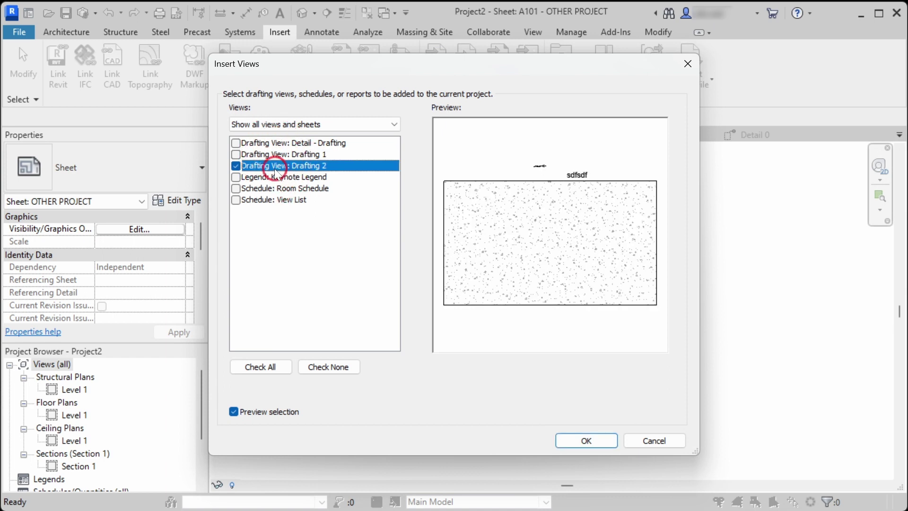
click(241, 153)
click(259, 143)
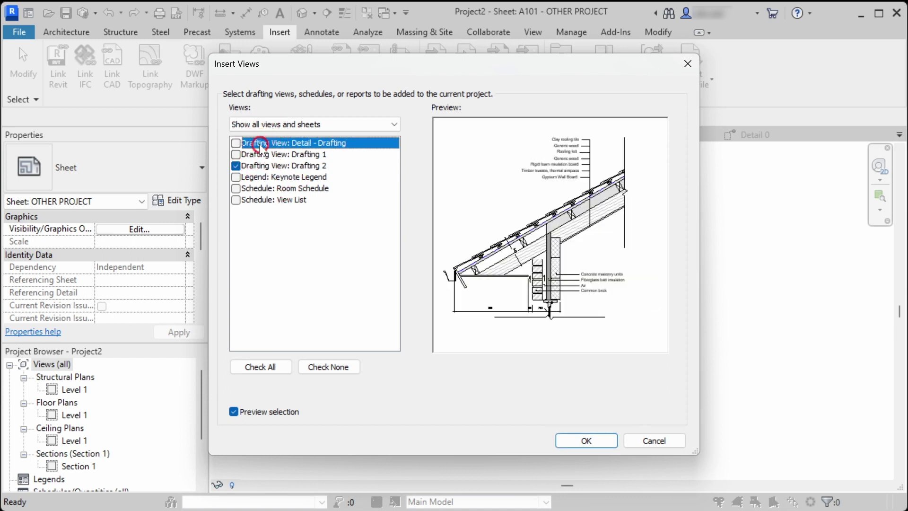
click(235, 166)
click(236, 142)
click(597, 440)
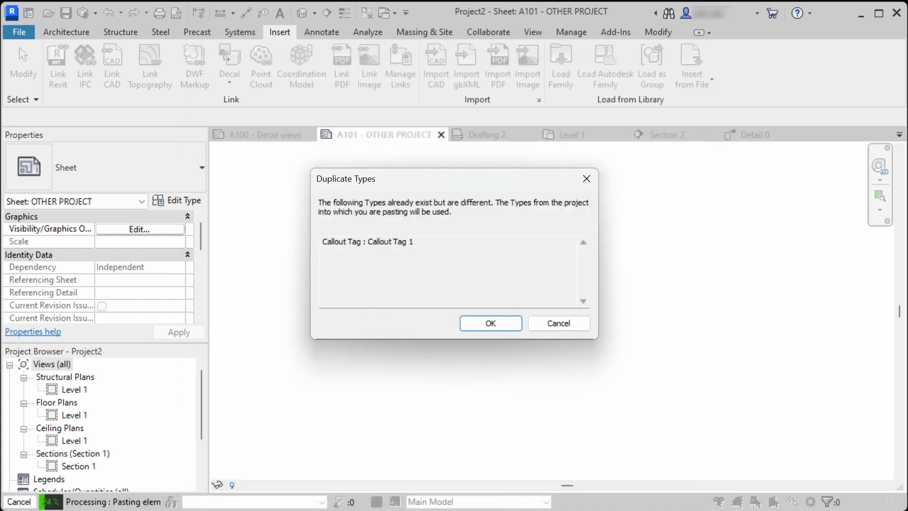
click(514, 324)
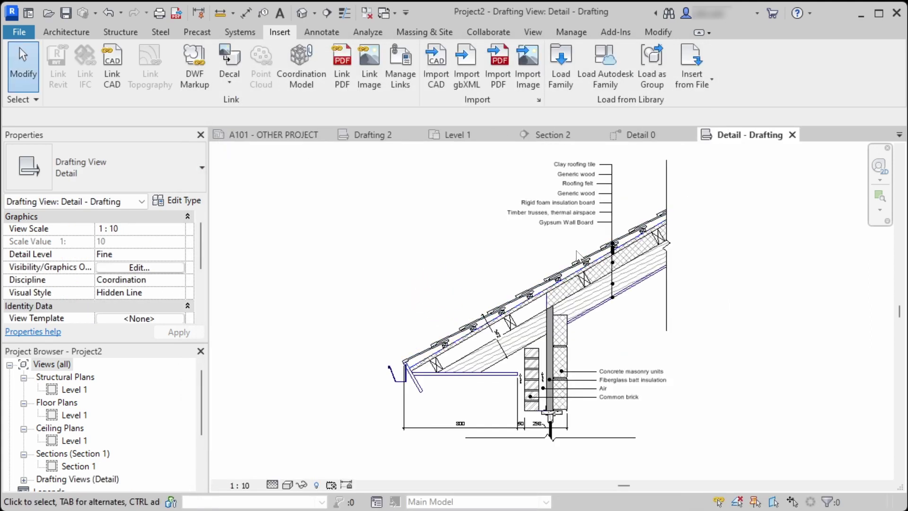
Select the elements of the inserted Detail - Drafting view to inspect them, and clear the selection.
scroll(586, 378, up, 3)
drag(703, 420, 361, 254)
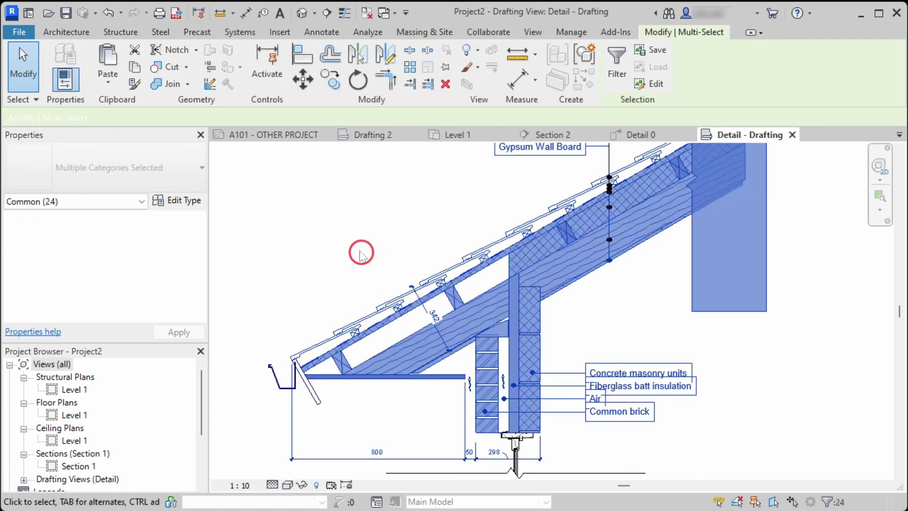
click(352, 230)
scroll(445, 342, down, 4)
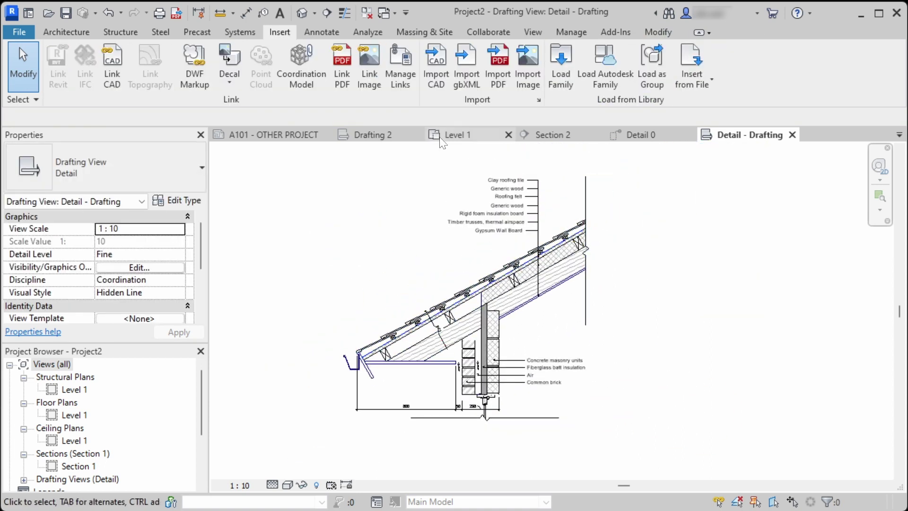
Return to sheet A100 - Detail views and make the Detail - Drafting pro "Do not have to be edited if geometry changes" bold.
click(286, 138)
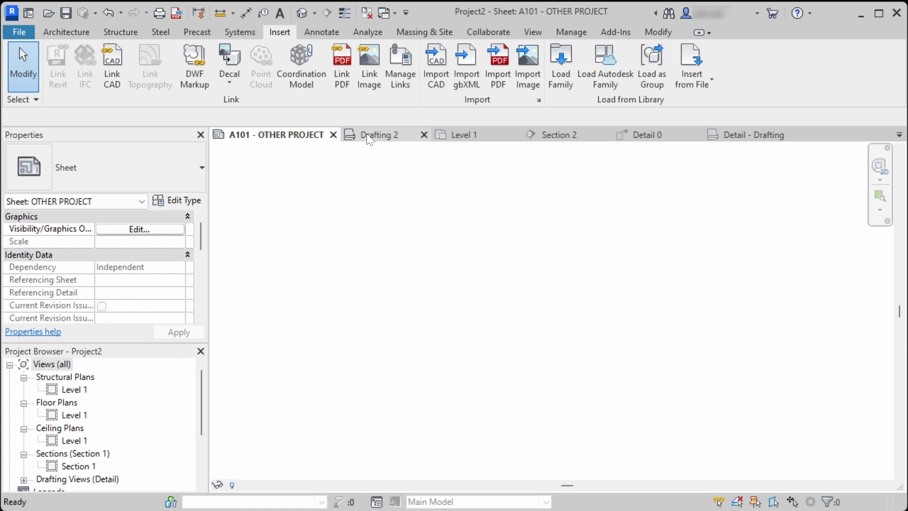
click(899, 135)
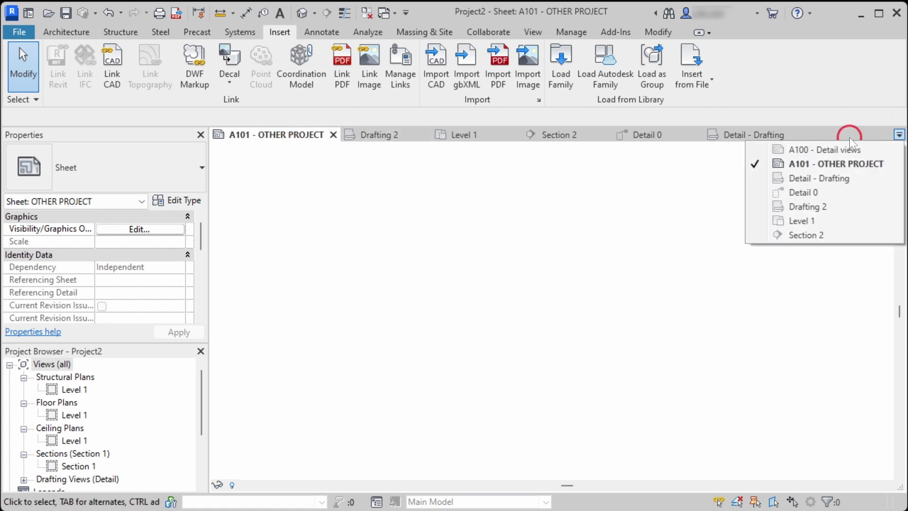
click(840, 150)
middle_drag(314, 277, 332, 181)
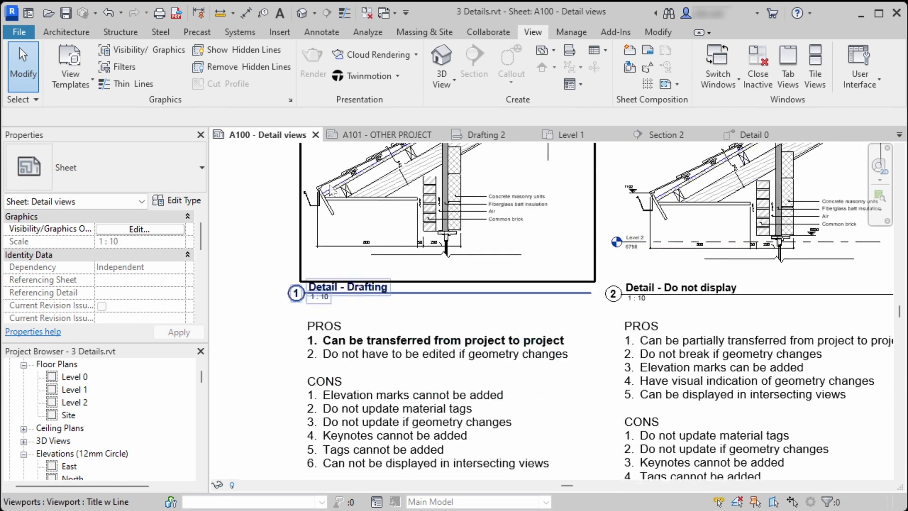
double_click(376, 357)
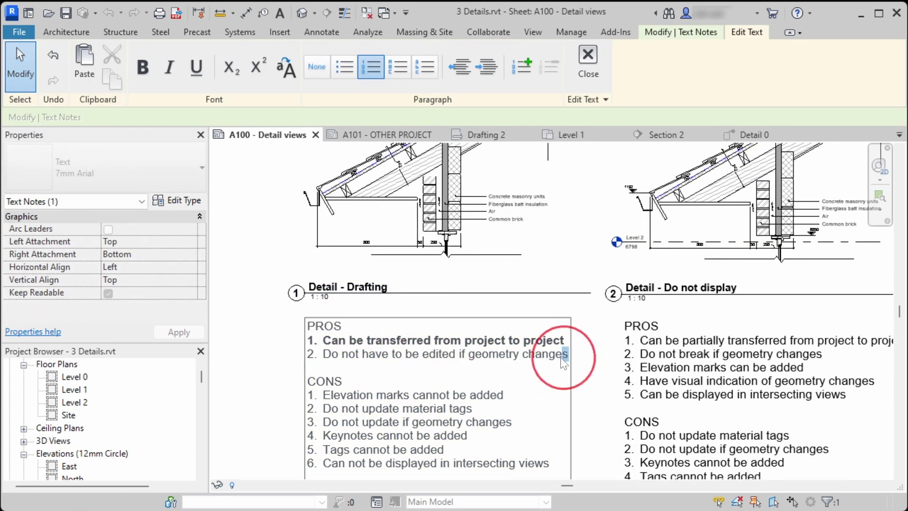
drag(564, 363, 336, 365)
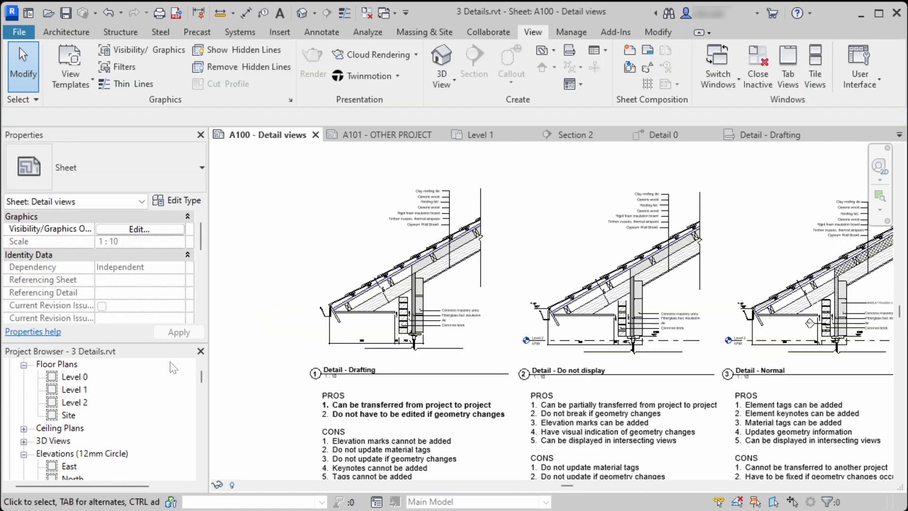
Open the Level 1 floor plan and go to Section 2 from its section marker.
double_click(73, 390)
click(498, 317)
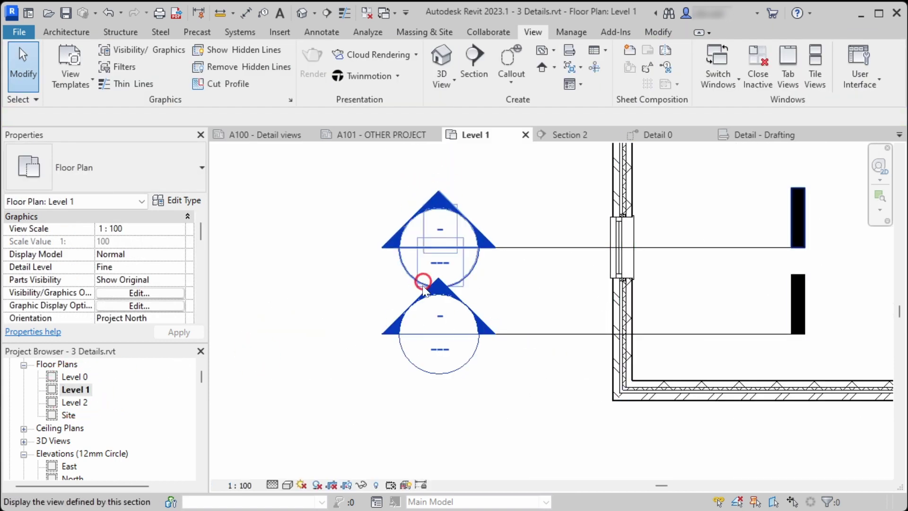
double_click(426, 297)
Move the roof in Section 2 vertically upward by about 500 mm and clear the selection.
click(497, 262)
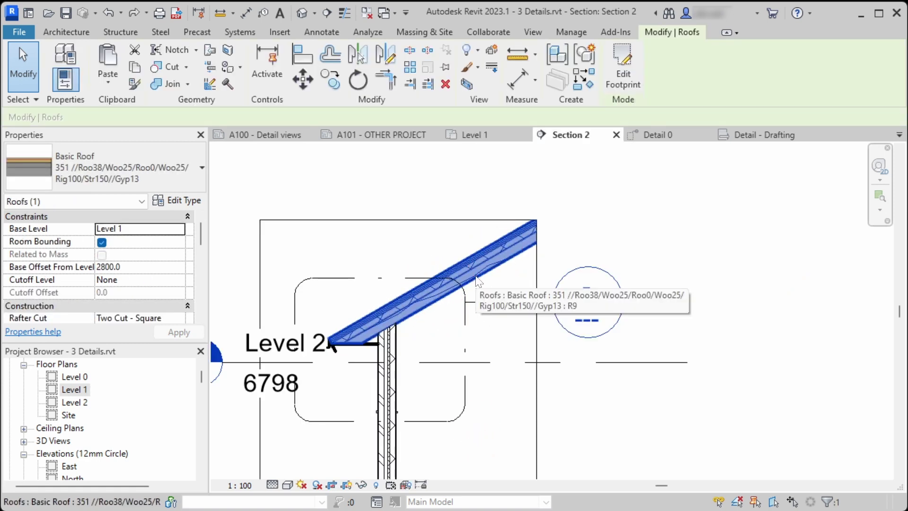
key(m)
key(v)
drag(650, 428, 649, 399)
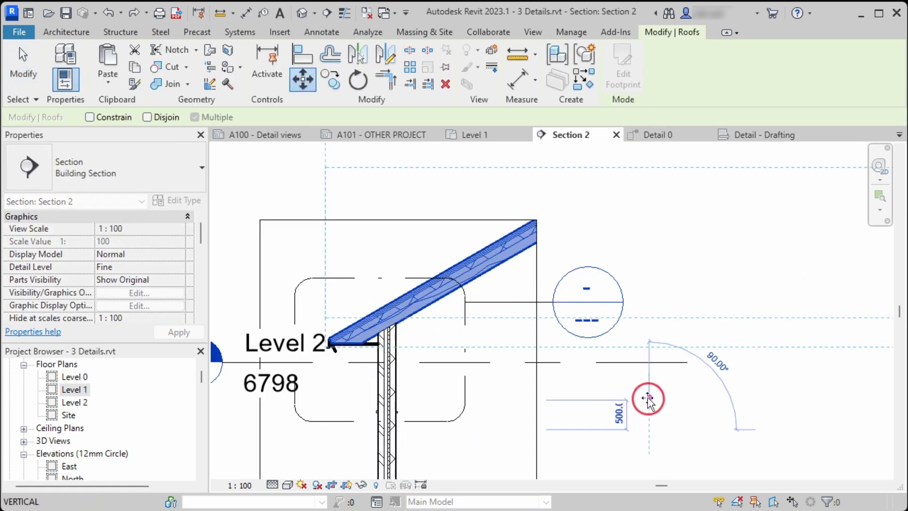
key(Return)
key(Escape)
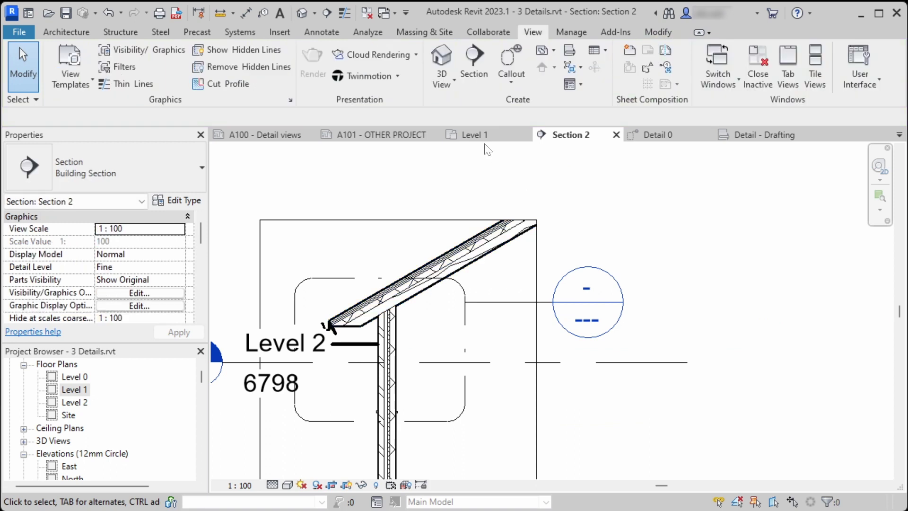
Return to sheet A100 and compare how the Drafting, Do not display and Normal details respond to the moved roof.
click(263, 135)
scroll(298, 270, up, 4)
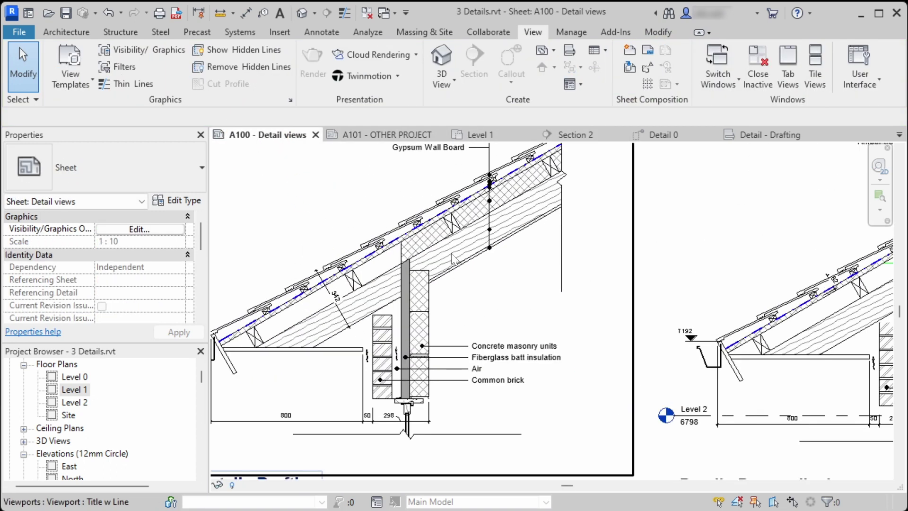
scroll(452, 258, down, 4)
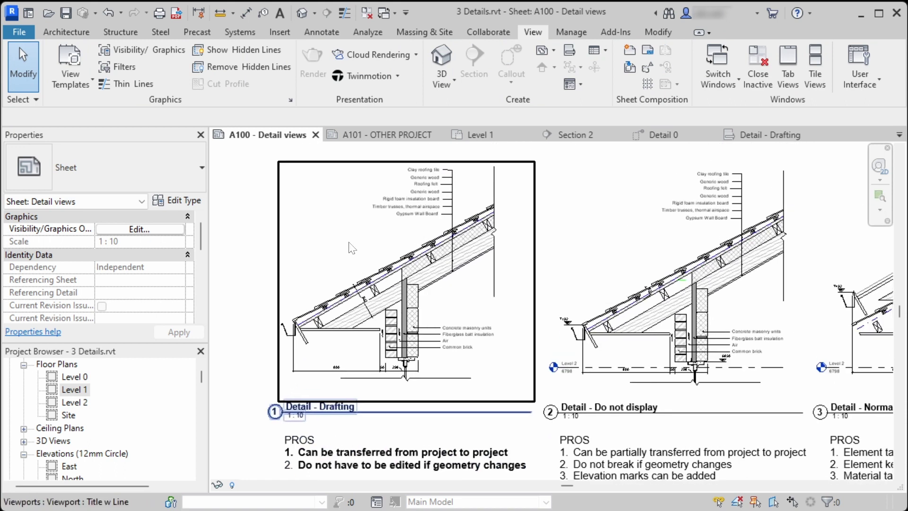
middle_drag(588, 308, 271, 296)
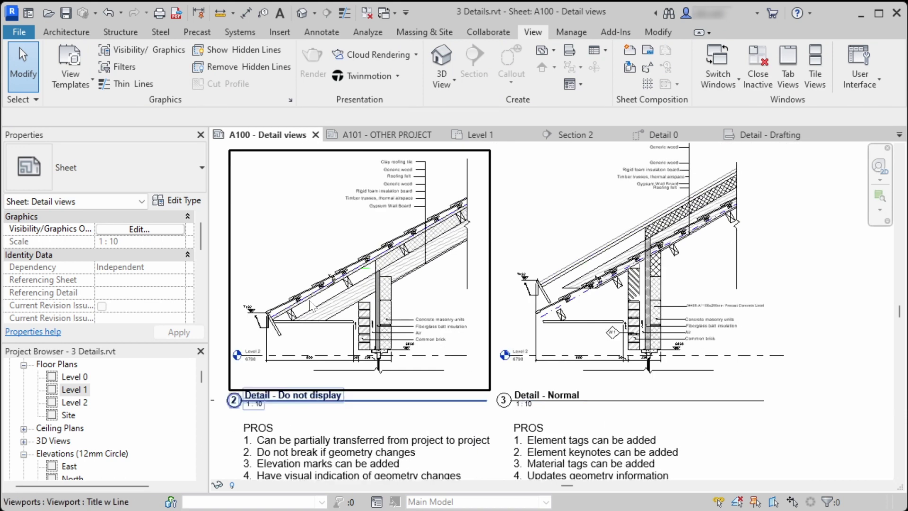
scroll(311, 306, up, 3)
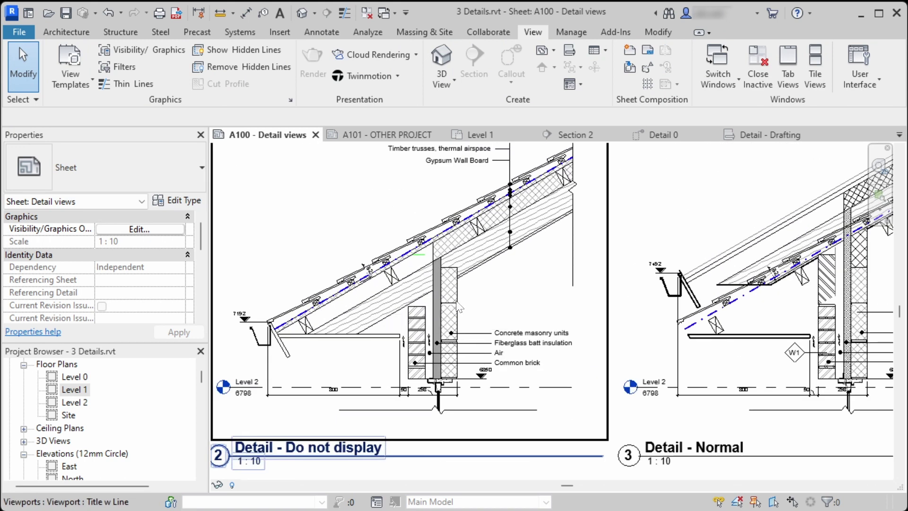
Activate the Detail - Do not display viewport, inspect the roof around the short green line, and clear the selection.
double_click(439, 298)
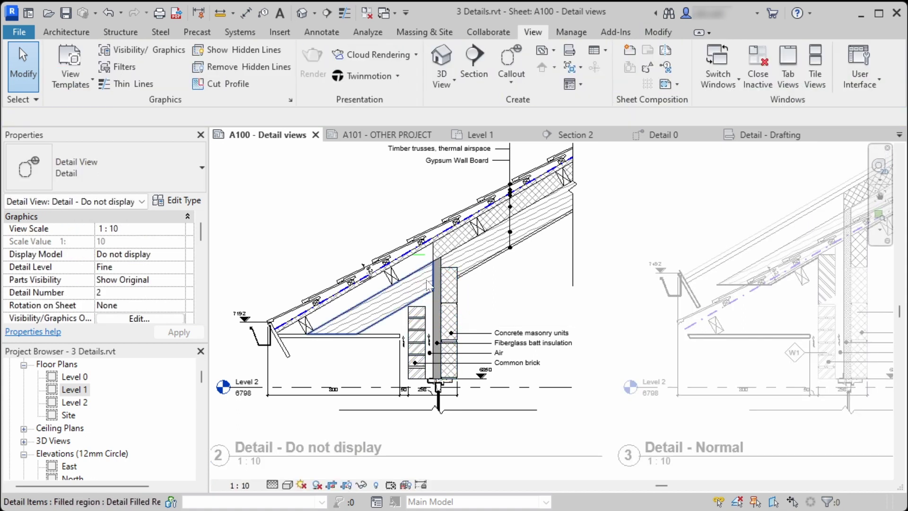
scroll(424, 249, up, 2)
click(422, 244)
key(Escape)
scroll(438, 262, down, 2)
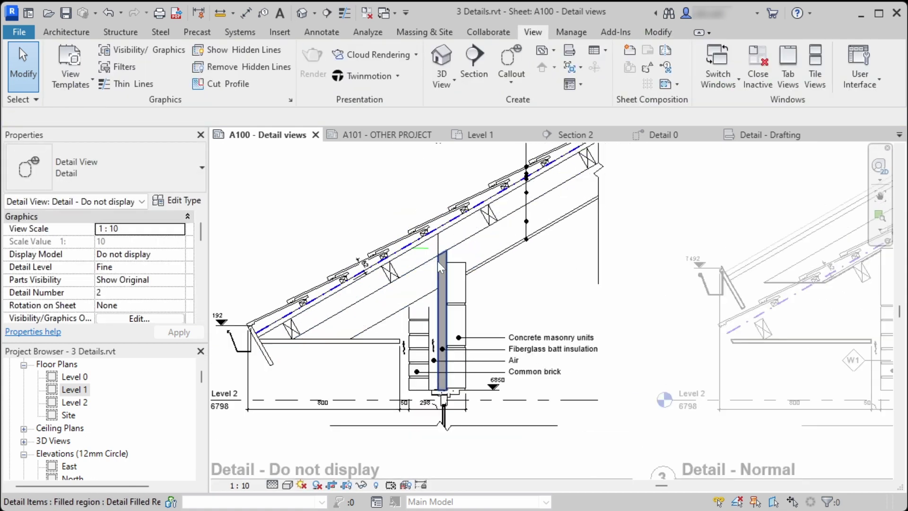
Switch to the Detail - Normal viewport, activate it and inspect the moved roof against the tile and timber detail items.
middle_drag(535, 274, 394, 285)
double_click(456, 234)
double_click(424, 236)
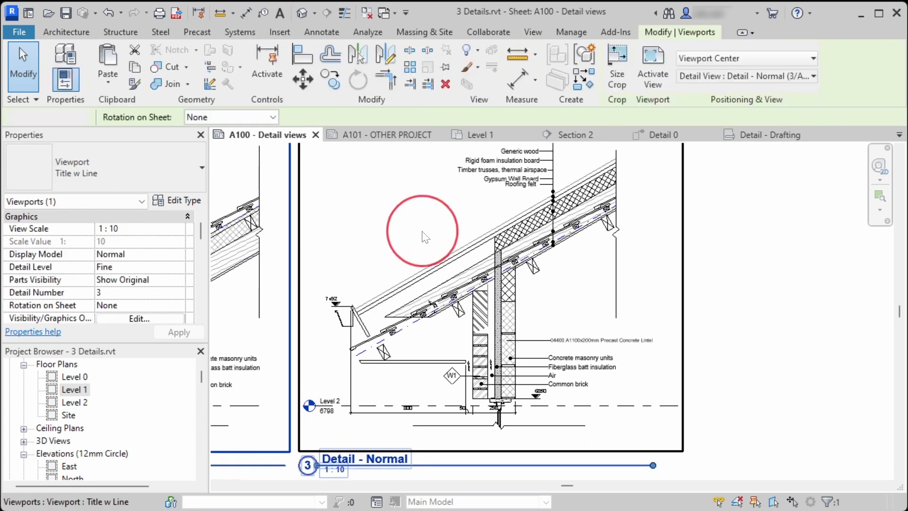
scroll(490, 244, up, 2)
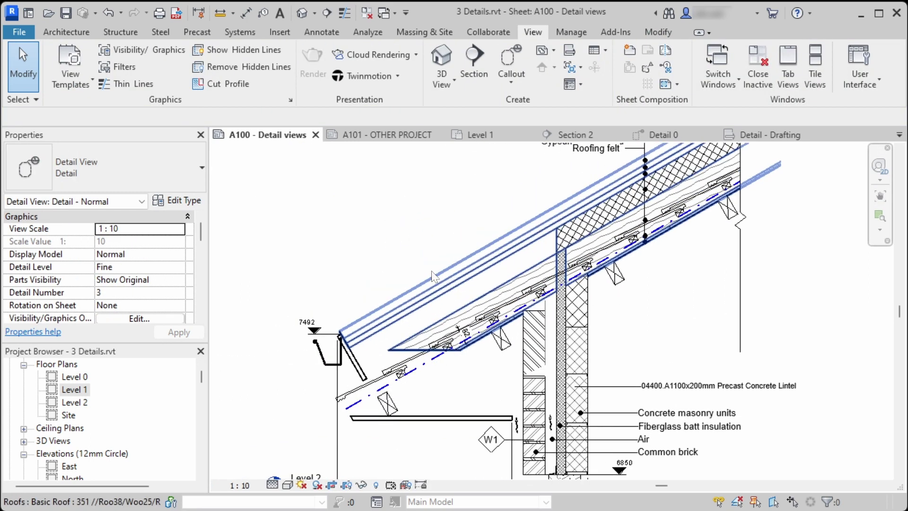
middle_drag(466, 243, 508, 276)
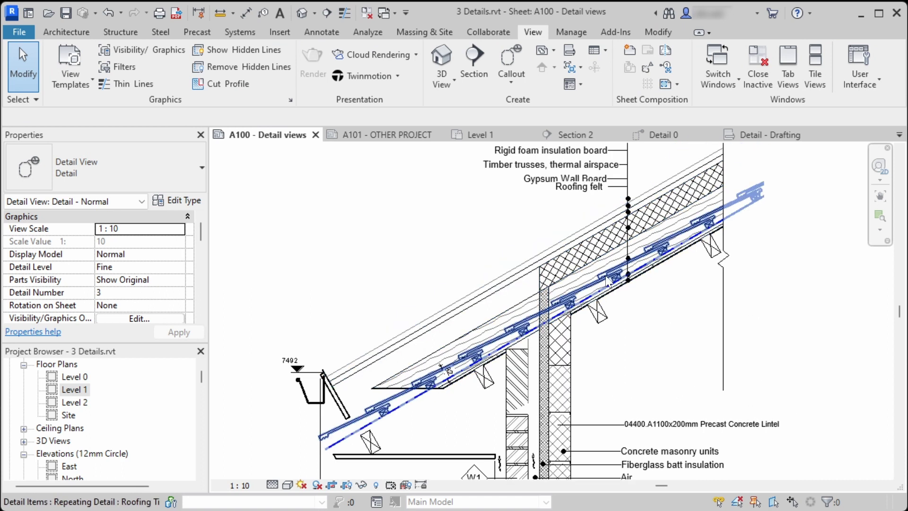
click(597, 327)
click(571, 220)
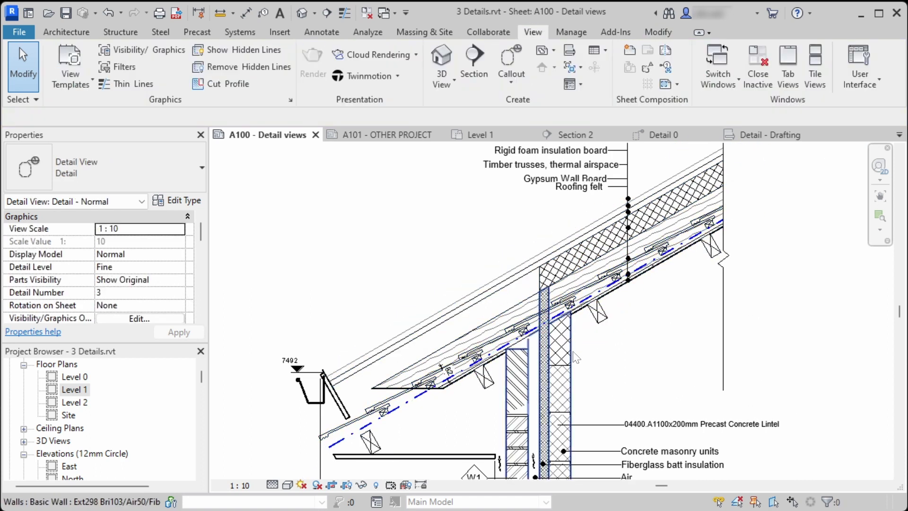
Inspect the masking region over the brick wall head and the eaves detail items in the Detail - Normal viewport.
middle_drag(574, 335, 559, 197)
click(509, 273)
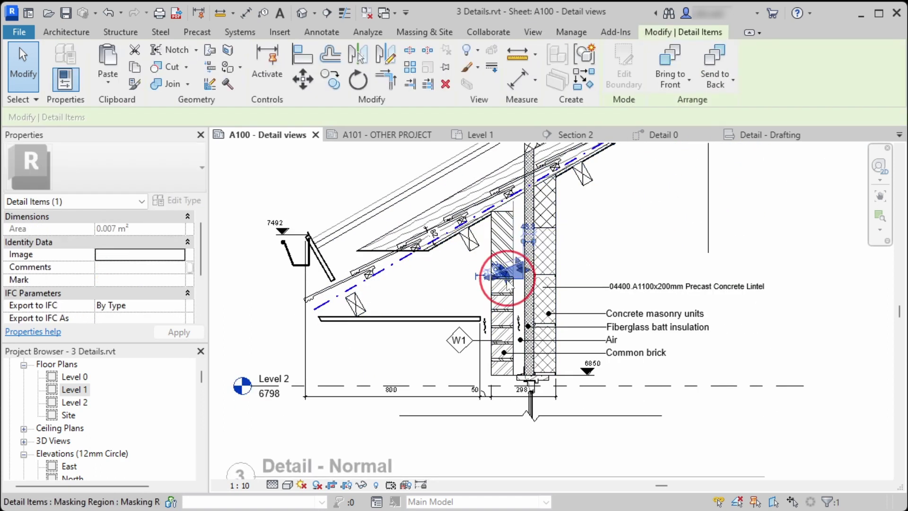
key(Escape)
scroll(512, 272, up, 2)
click(518, 282)
key(Escape)
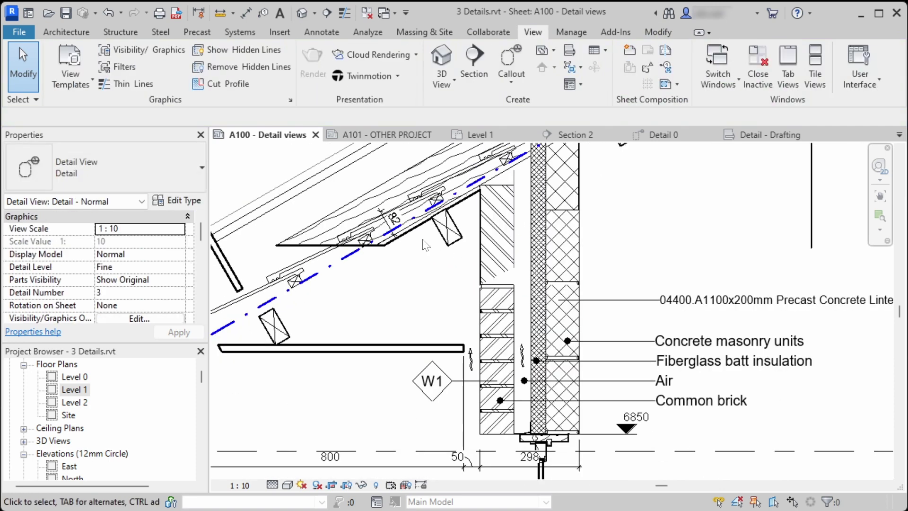
middle_drag(423, 247, 587, 298)
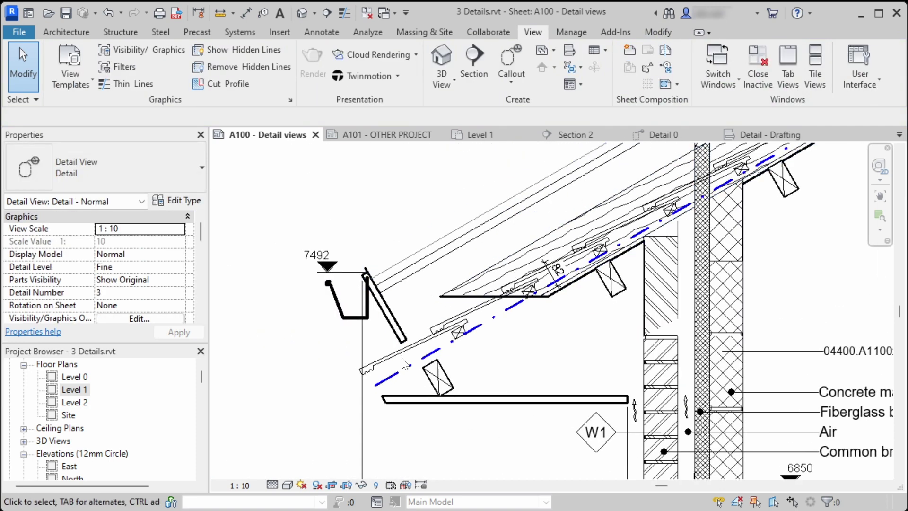
scroll(403, 364, down, 4)
Undo the roof move and deactivate the Detail - Normal viewport to return to sheet A100.
click(425, 279)
key(ctrl+z)
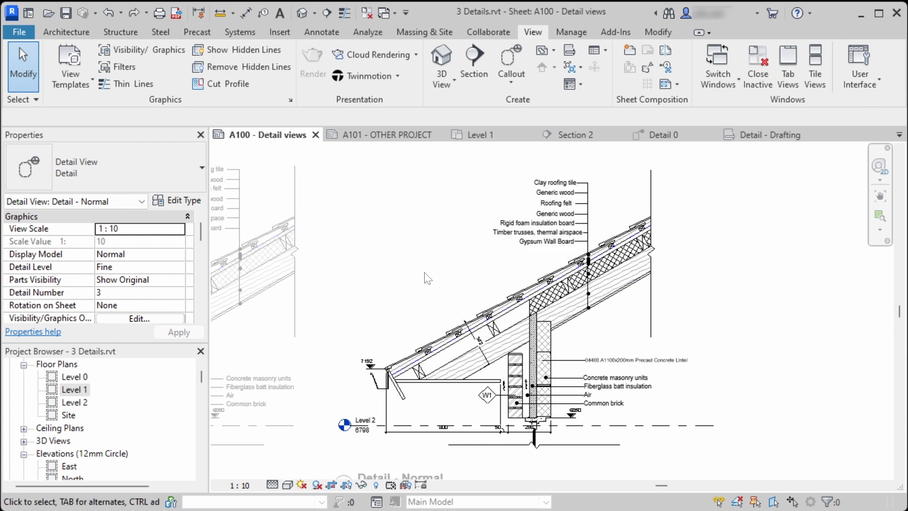
scroll(425, 275, down, 4)
double_click(645, 288)
middle_drag(407, 317, 658, 276)
scroll(382, 220, up, 2)
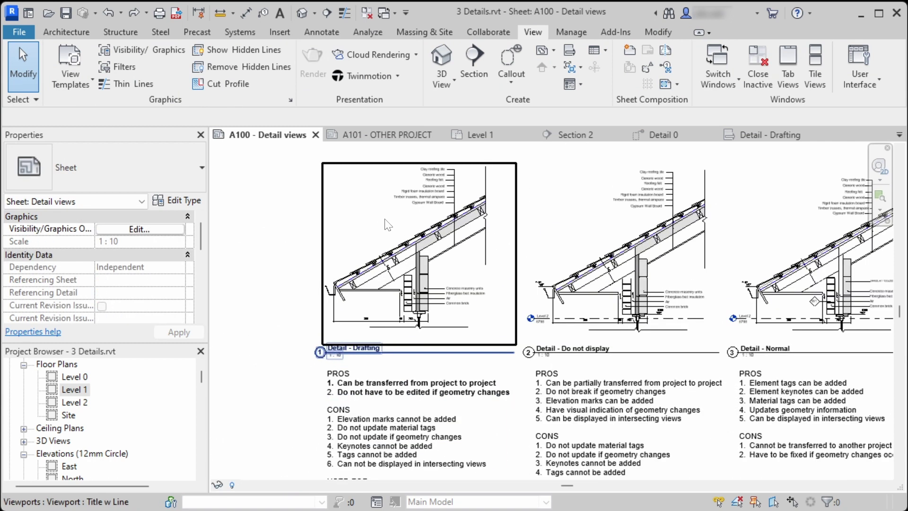
Make the con "Elevation marks cannot be added" bold in the text note under Detail - Drafting.
middle_drag(423, 260, 393, 194)
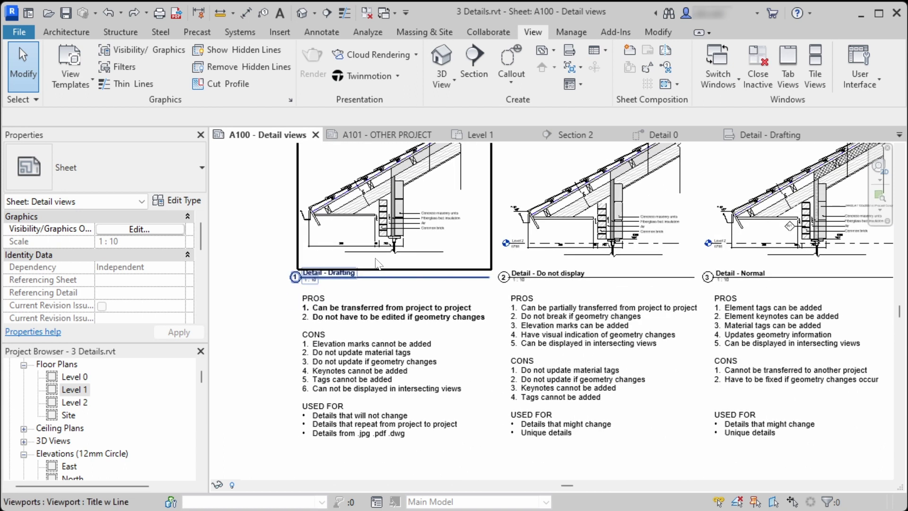
scroll(393, 194, up, 2)
click(339, 358)
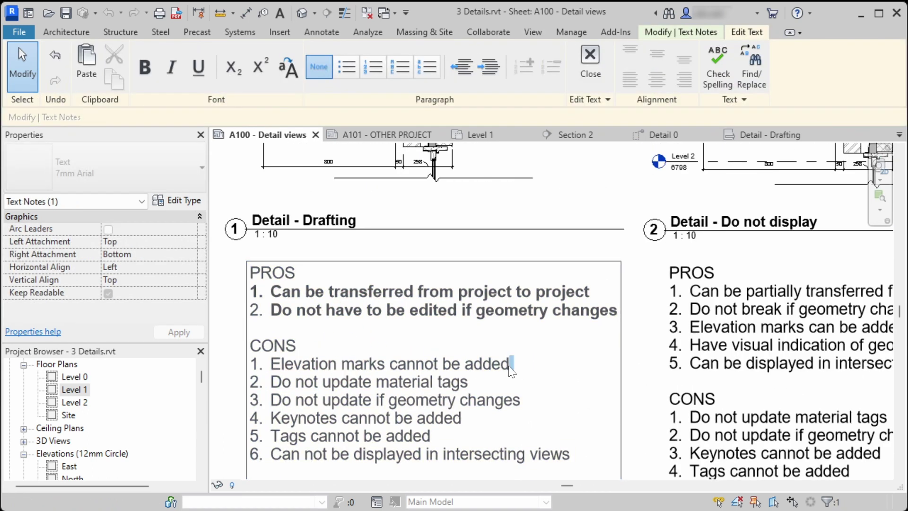
drag(510, 372, 265, 374)
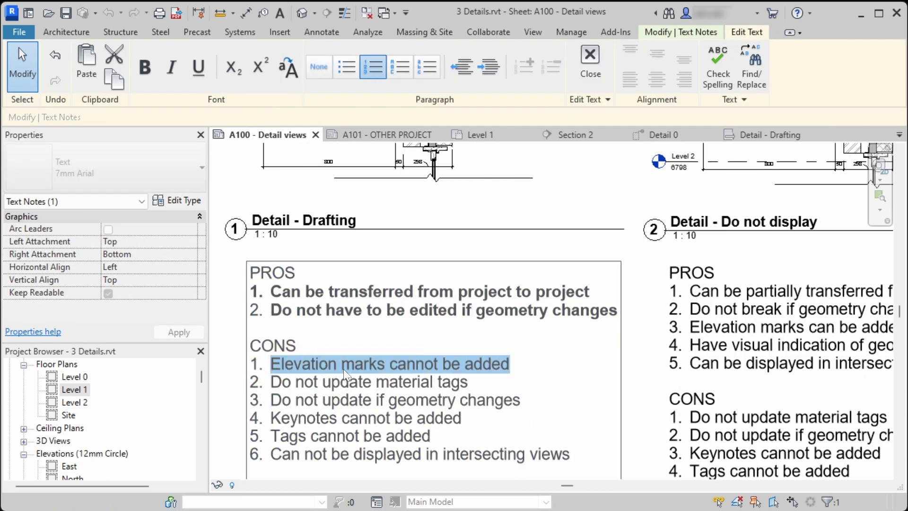
key(ctrl+b)
scroll(344, 373, down, 4)
click(258, 362)
scroll(604, 265, down, 1)
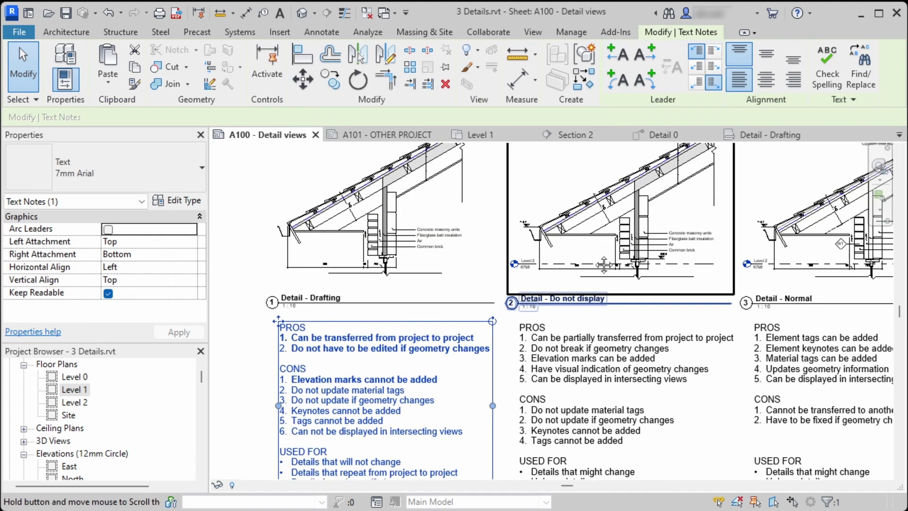
Activate the Detail - Do not display viewport, examine the spot elevation at the eaves gutter, and clear the selection.
middle_drag(604, 265, 563, 279)
double_click(513, 237)
scroll(472, 238, up, 4)
click(504, 247)
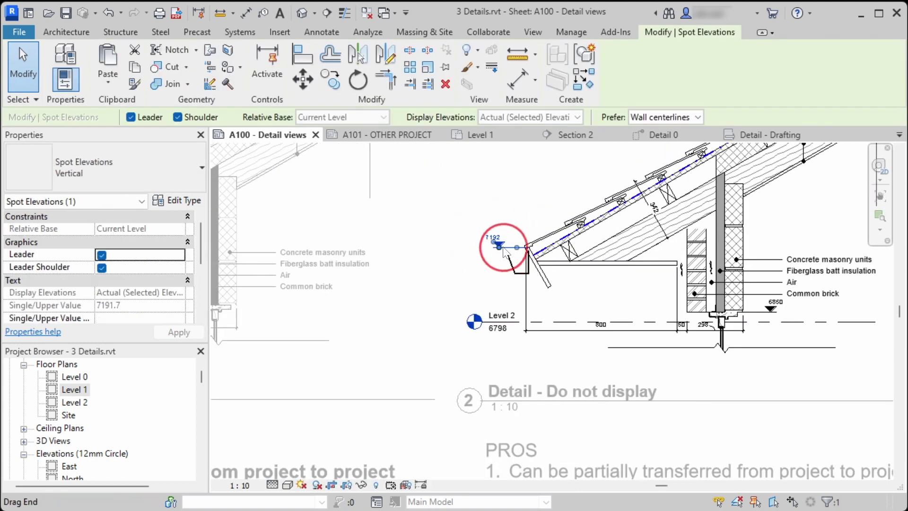
scroll(504, 247, down, 2)
key(Escape)
Deactivate the viewport and examine the elevation marks in Detail - Normal at the eaves and beside the wall base.
middle_drag(833, 244, 623, 252)
double_click(722, 250)
scroll(637, 263, up, 3)
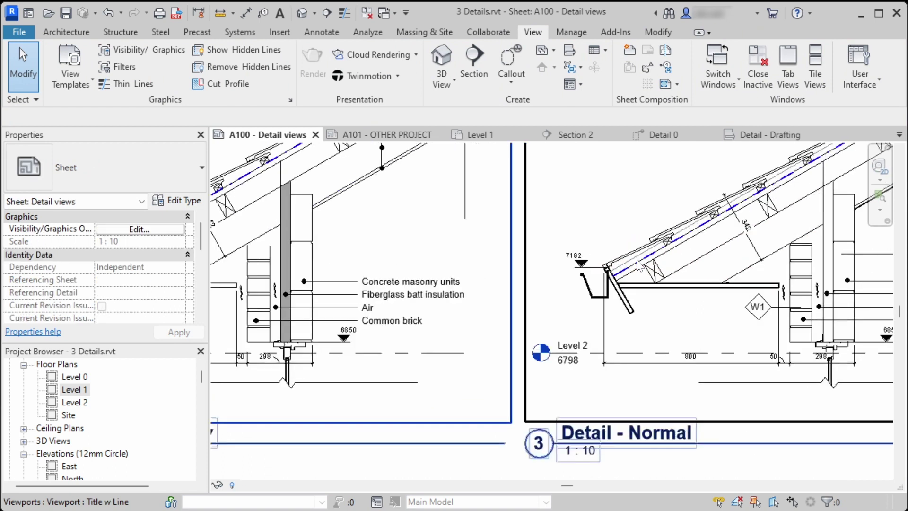
middle_drag(847, 315, 626, 283)
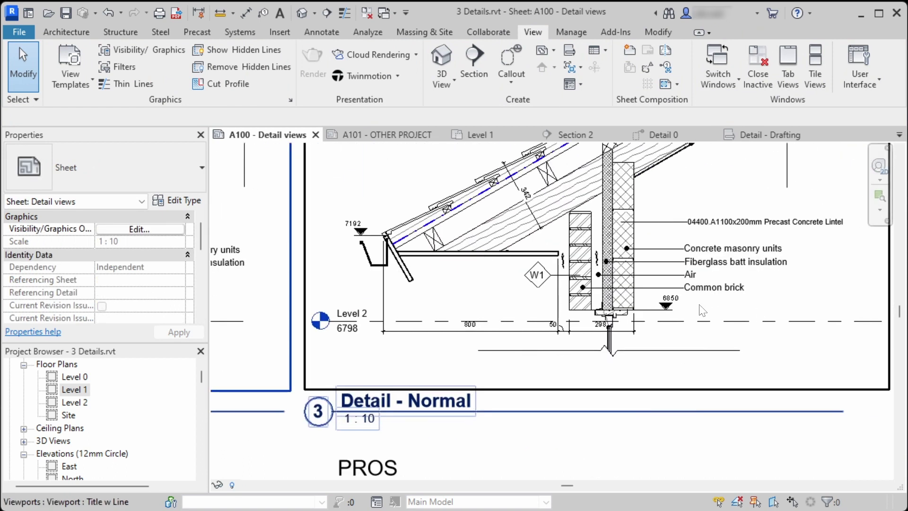
middle_drag(544, 312, 778, 281)
scroll(777, 282, down, 2)
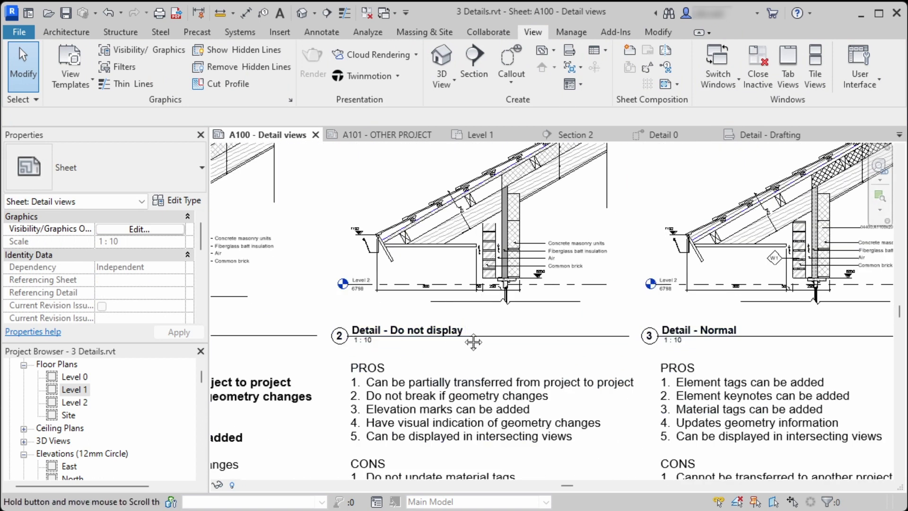
Bold the Detail - Drafting cons "Do not update material tags" and "Do not update if geometry changes", keeping the text note changes.
middle_drag(473, 342, 689, 244)
double_click(308, 357)
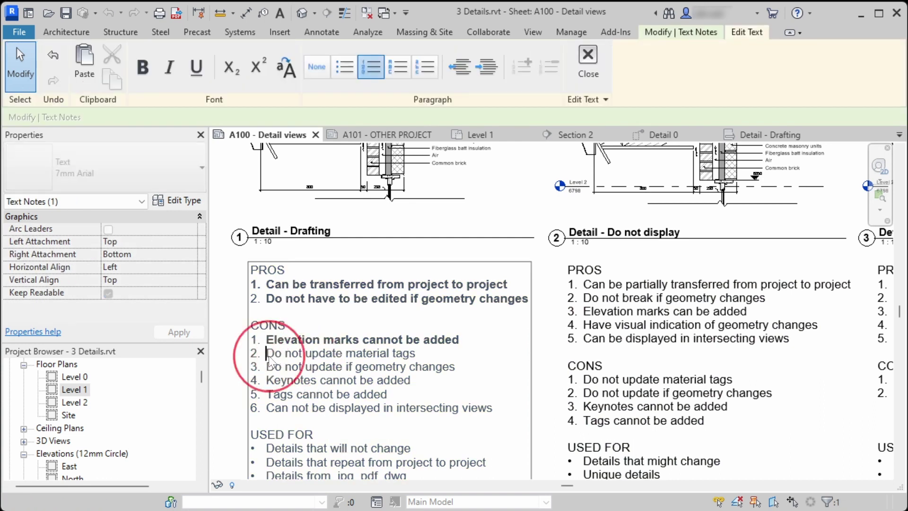
drag(267, 354, 410, 355)
click(429, 354)
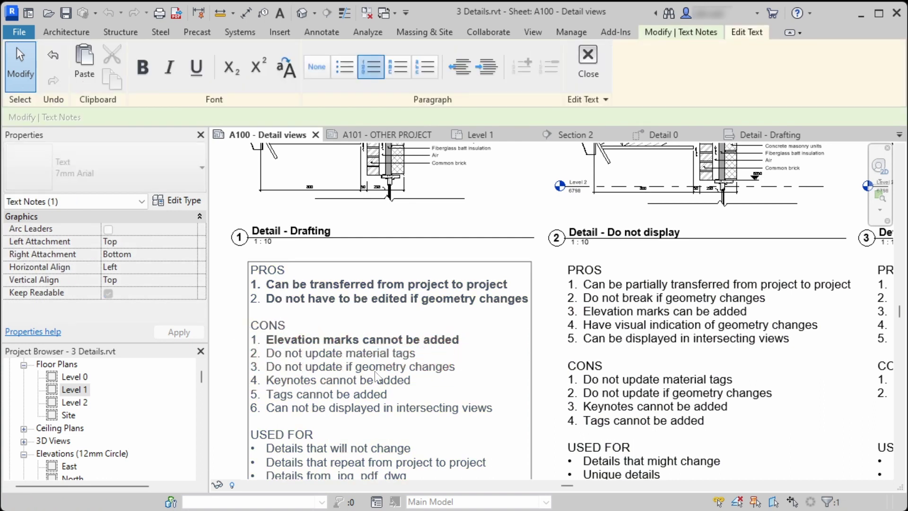
drag(445, 371, 270, 359)
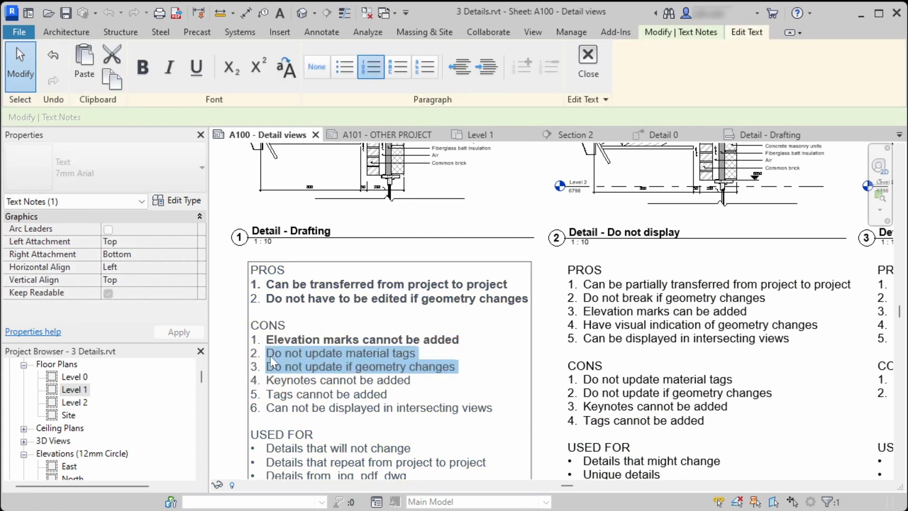
key(ctrl+b)
key(Escape)
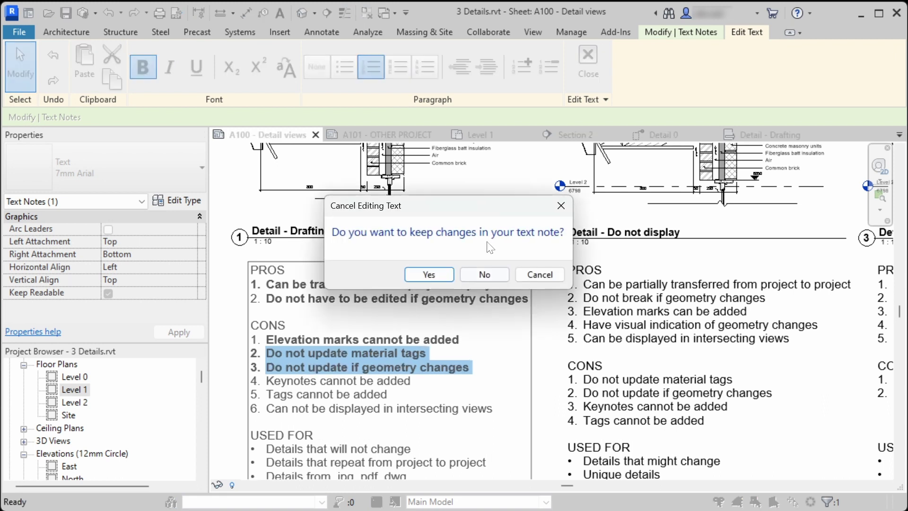
click(417, 275)
Activate the Detail - Drafting viewport and check the element type of the Fiberglass batt insulation label.
middle_drag(375, 241, 416, 343)
key(Escape)
double_click(444, 204)
scroll(472, 240, up, 3)
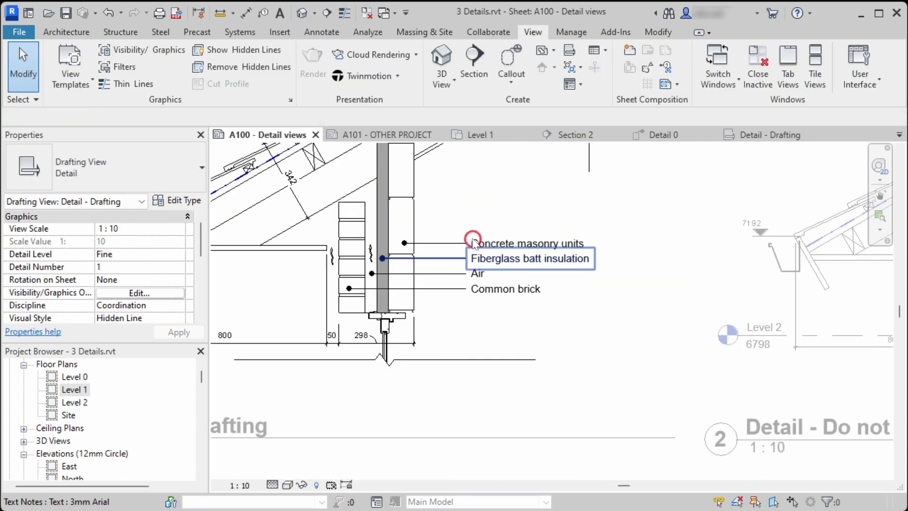
scroll(474, 242, up, 1)
click(474, 243)
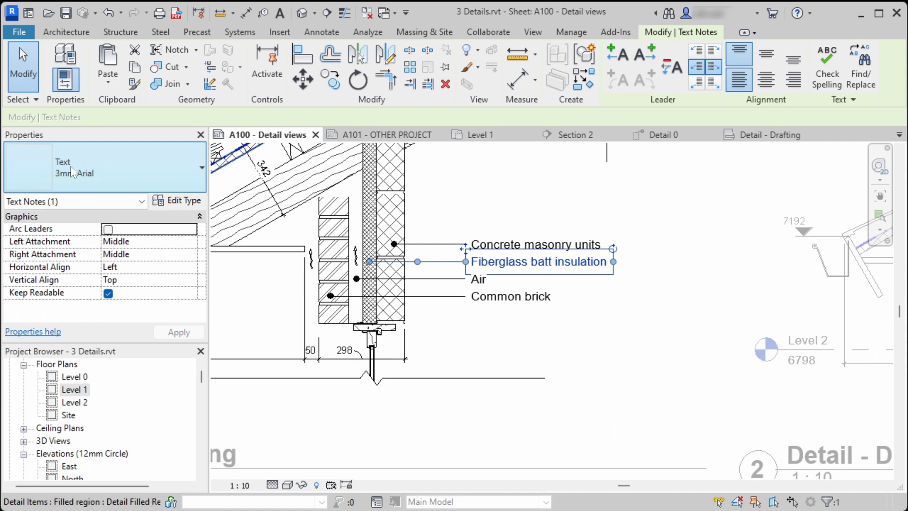
key(Escape)
Activate the Detail - Do not display viewport and check its Fiberglass batt insulation label and roof layer labels.
scroll(449, 278, down, 3)
middle_drag(487, 296, 65, 323)
double_click(419, 272)
click(456, 274)
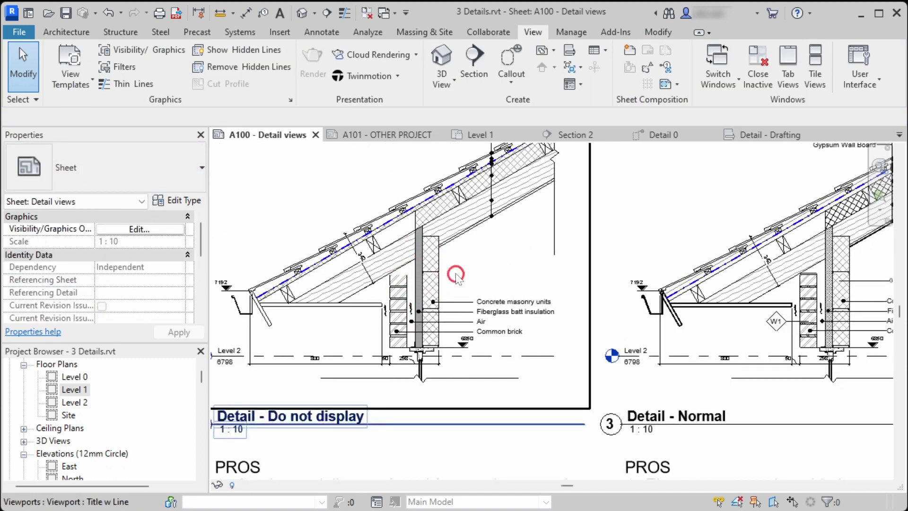
click(487, 306)
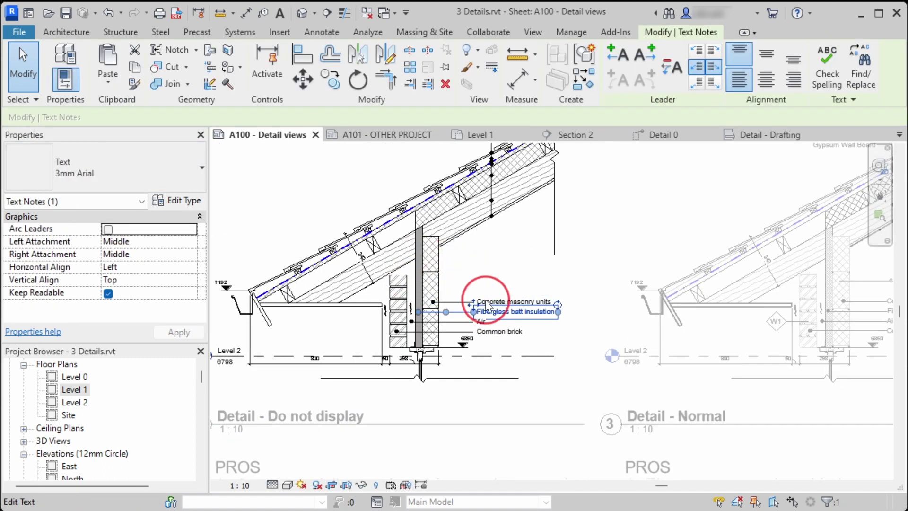
middle_drag(481, 304, 419, 293)
click(471, 261)
middle_drag(470, 262, 471, 417)
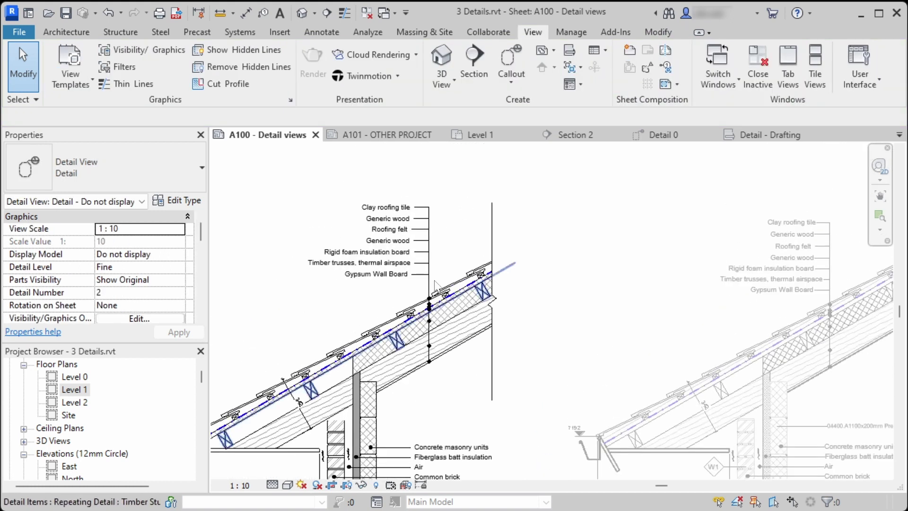
Activate the Detail - Normal viewport and select the exterior wall to check which tags it hosts.
middle_drag(800, 397, 518, 239)
double_click(519, 240)
double_click(519, 239)
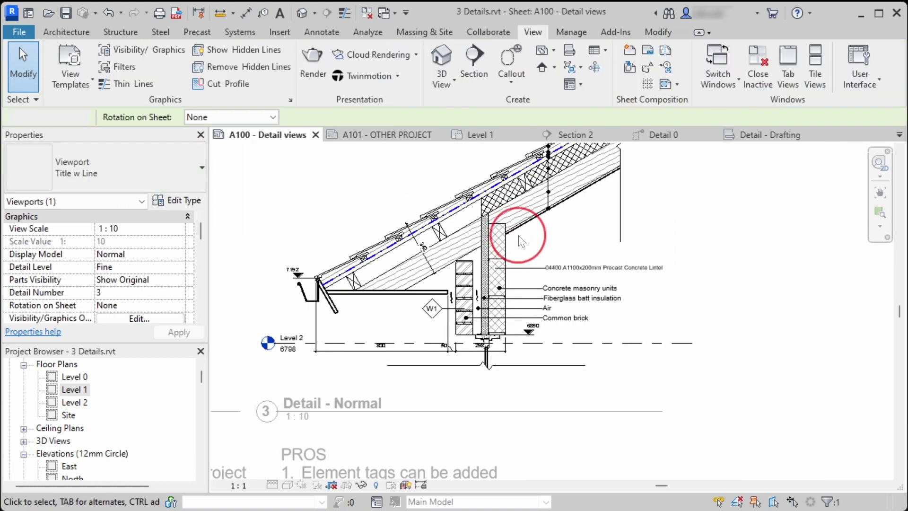
middle_drag(421, 197, 422, 242)
scroll(516, 320, up, 3)
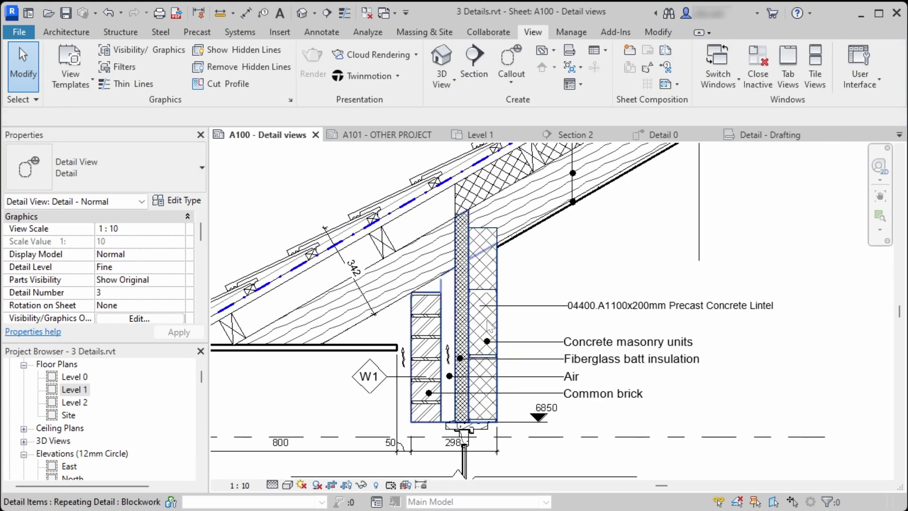
click(462, 313)
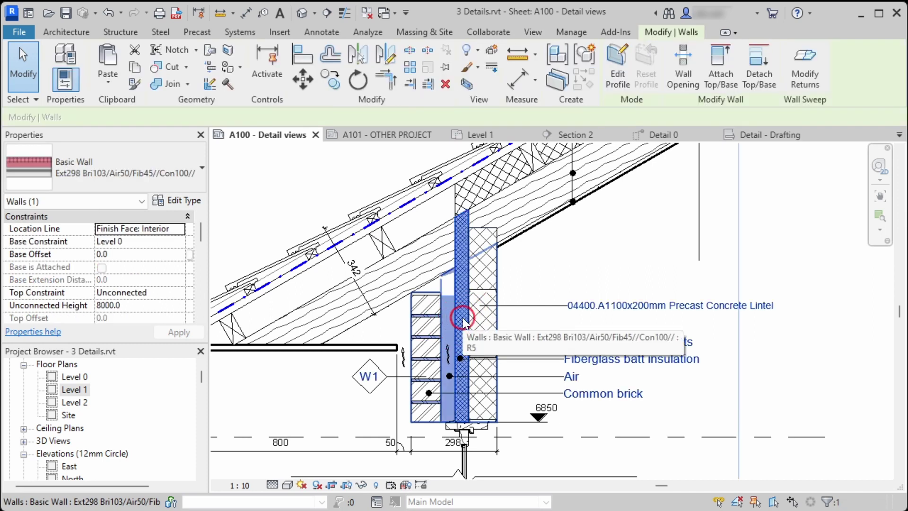
click(540, 195)
Select the roof in Detail - Normal to check its hosted layer labels, and clear the selection.
middle_drag(539, 195, 487, 391)
click(490, 293)
middle_drag(491, 297, 489, 393)
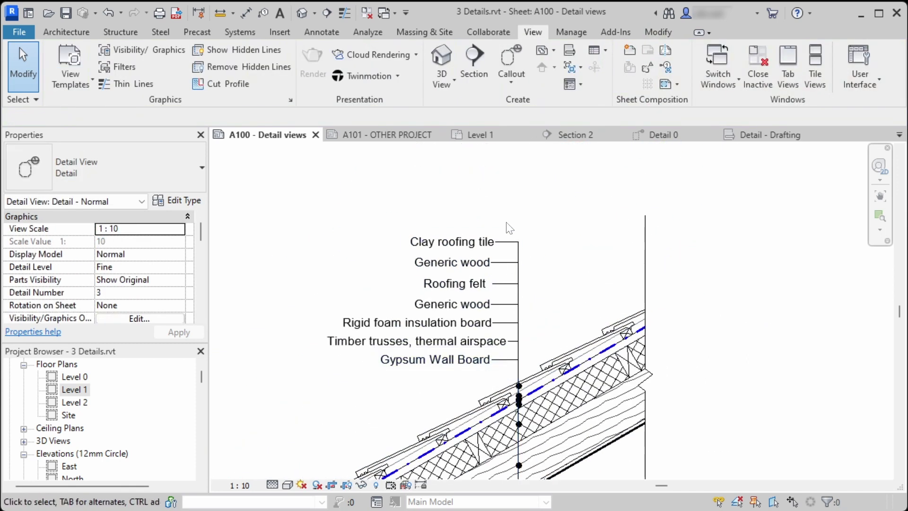
click(561, 406)
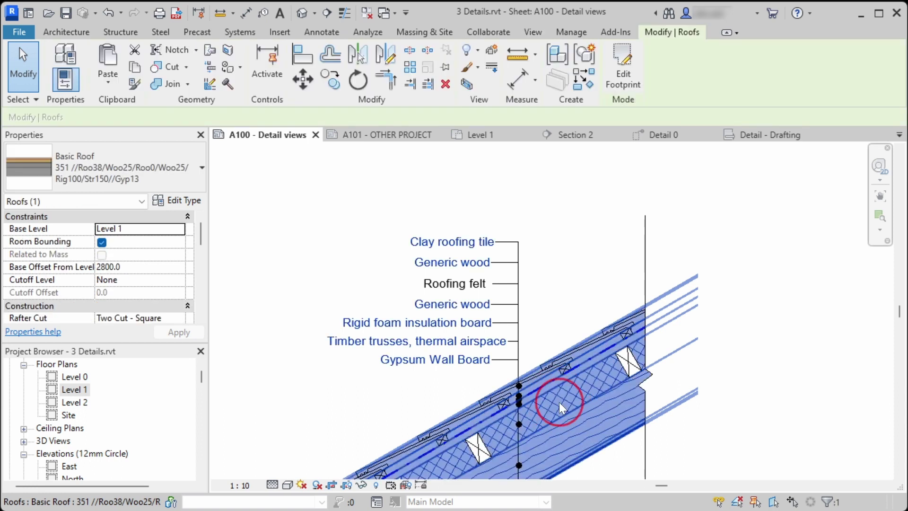
middle_drag(558, 402, 551, 311)
key(Escape)
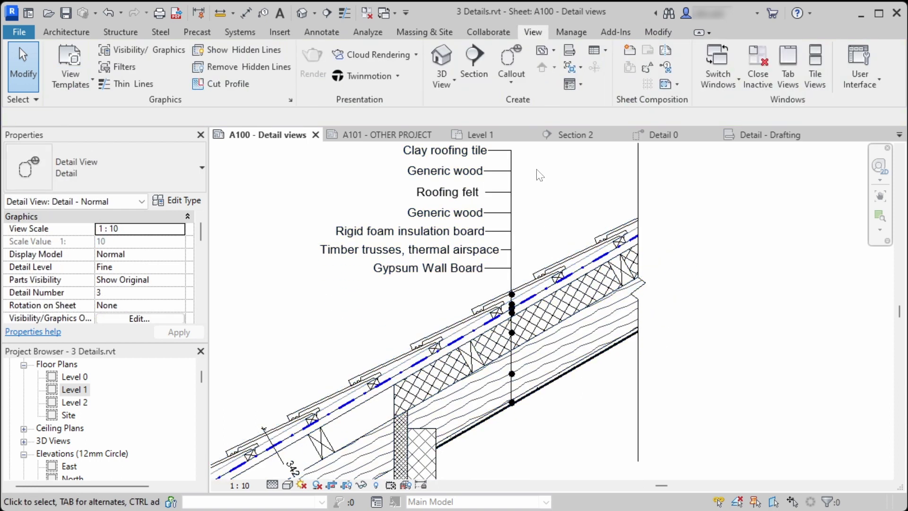
Place a horizontal material tag with a leader on the roof's timber truss layer, with its text below the roof.
click(335, 30)
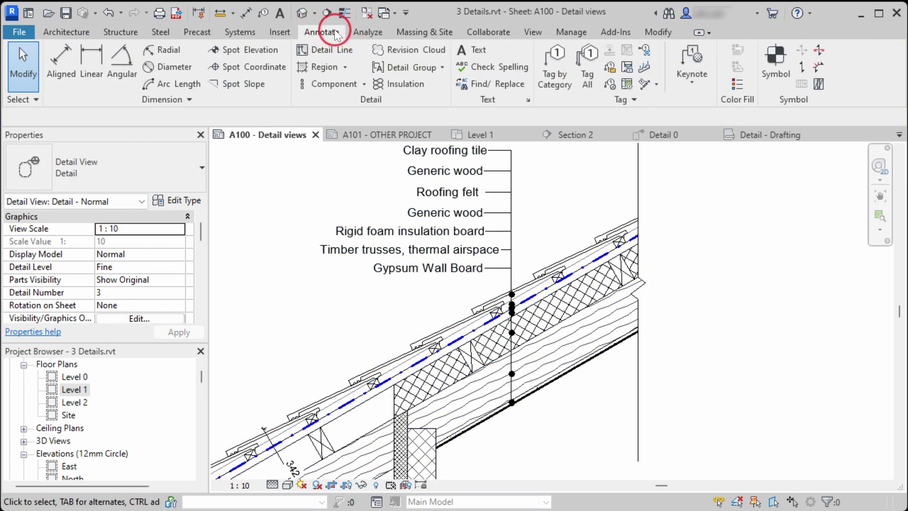
click(610, 85)
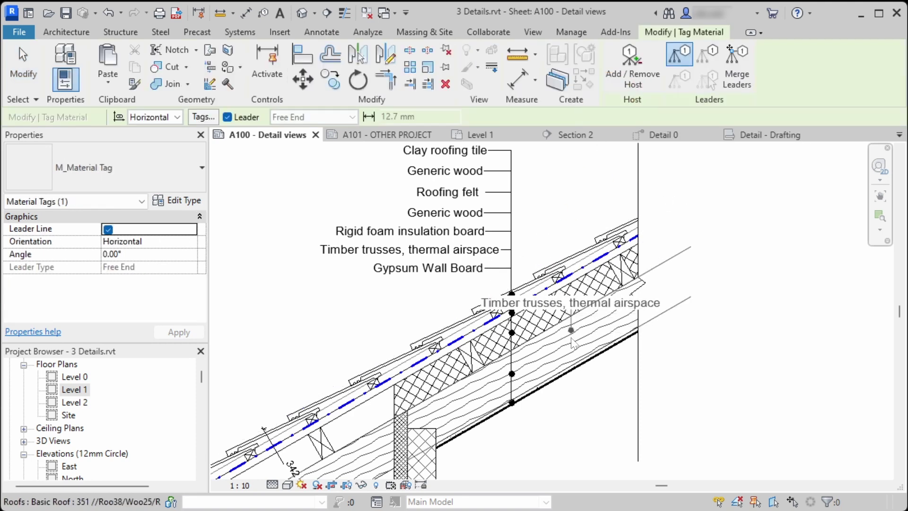
click(568, 421)
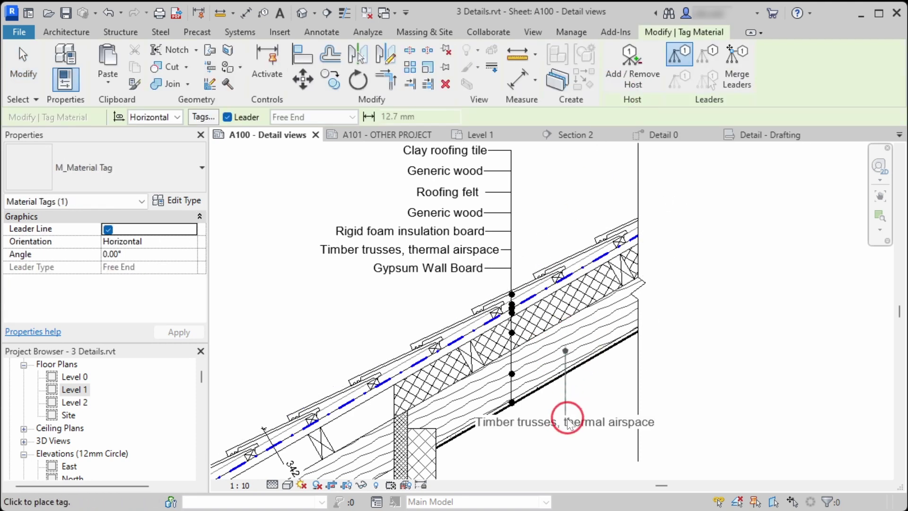
click(610, 417)
key(Escape)
middle_drag(598, 380, 582, 308)
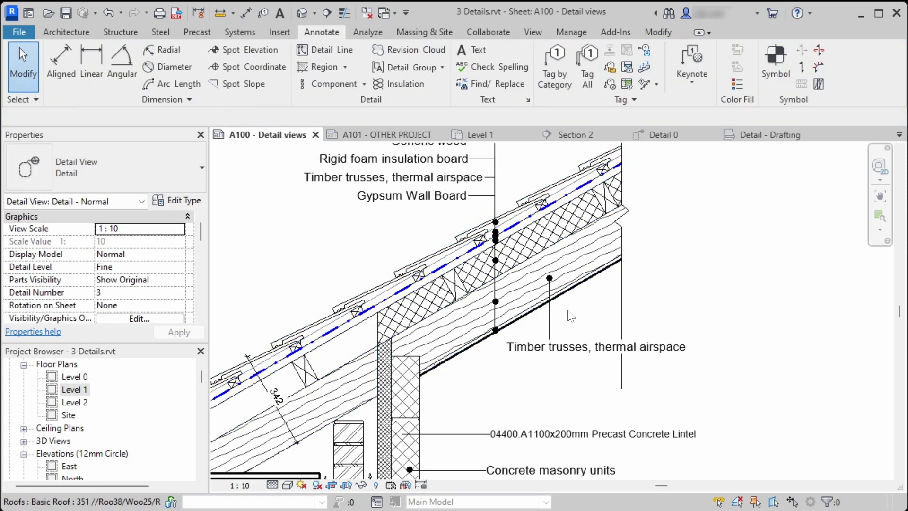
Edit the roof structure material tag below the roof to read "Meta beams, thermal airspace".
click(573, 347)
scroll(574, 350, up, 2)
double_click(573, 342)
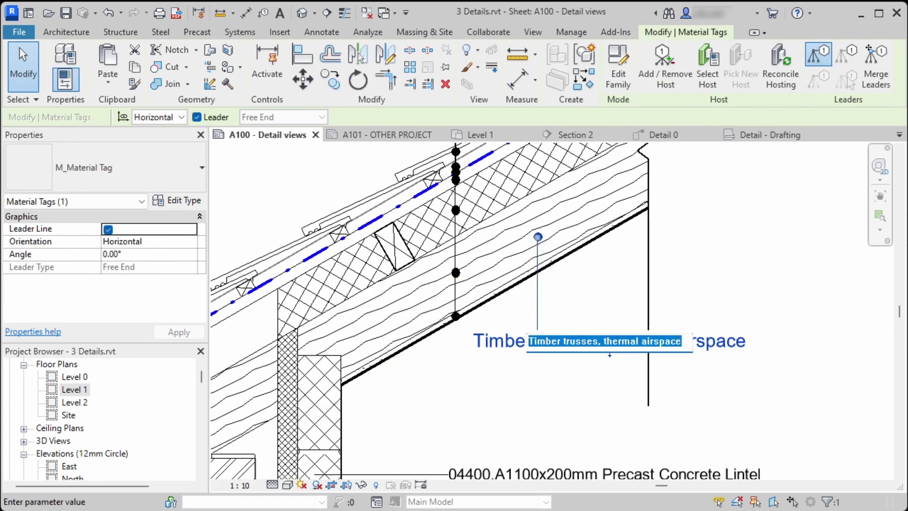
click(623, 341)
drag(682, 342, 571, 341)
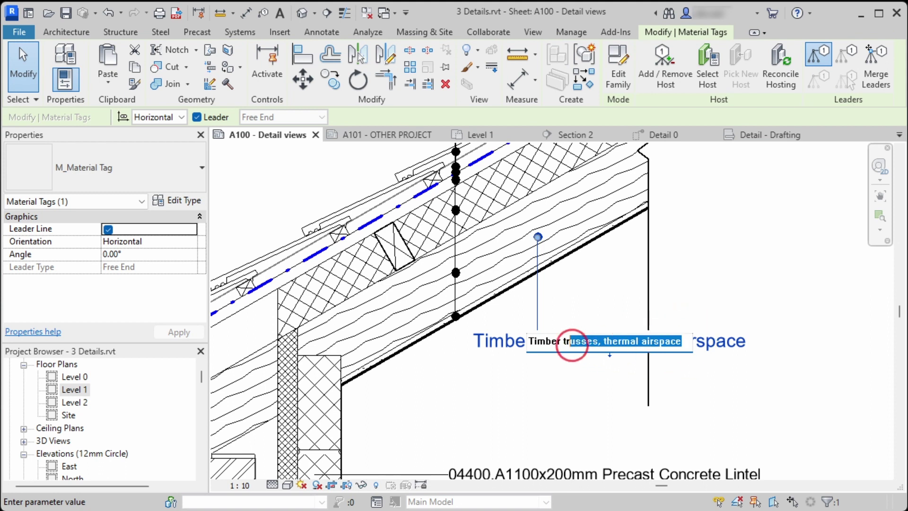
click(566, 341)
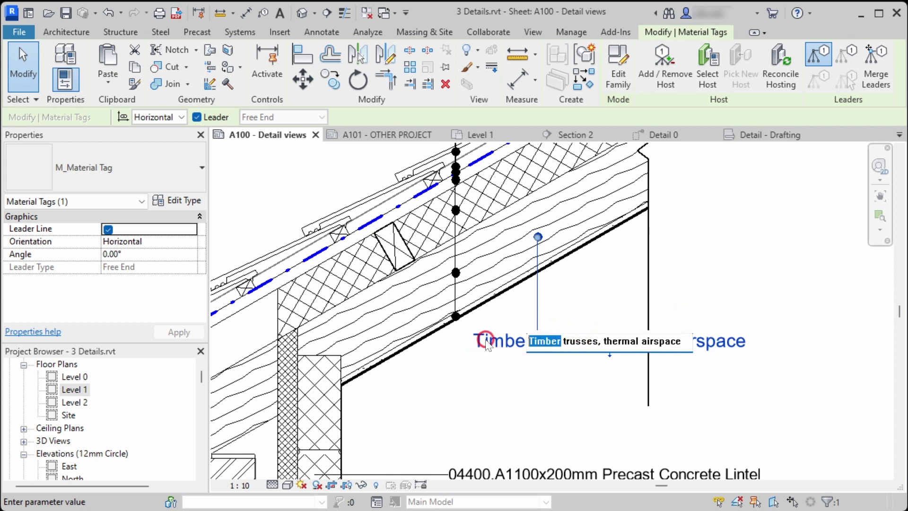
text(eta)
double_click(570, 341)
text(beam)
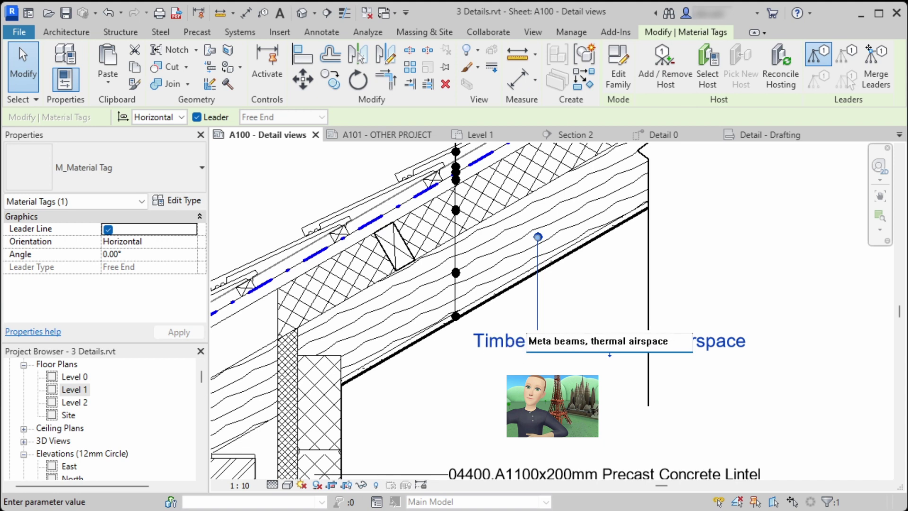
click(578, 413)
click(578, 413)
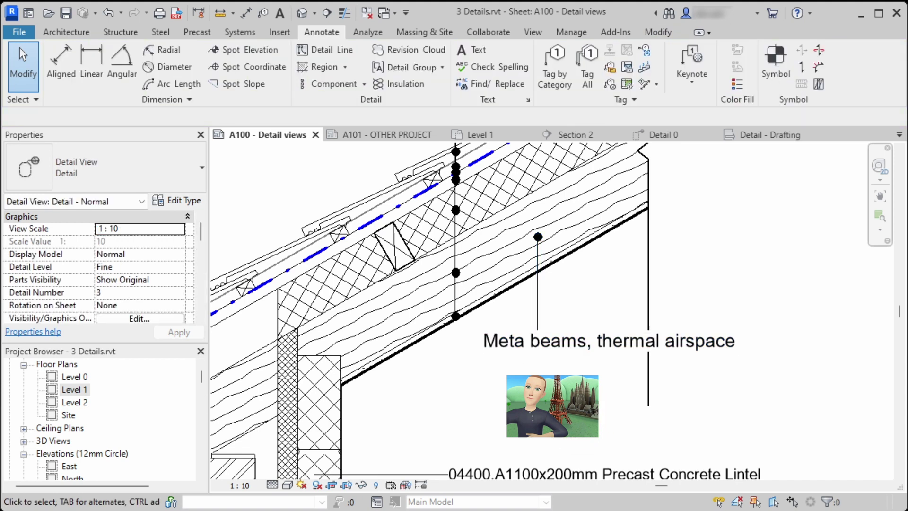
Correct the material tag below the roof to "Metal beams, thermal airspace".
scroll(578, 413, down, 1)
double_click(525, 361)
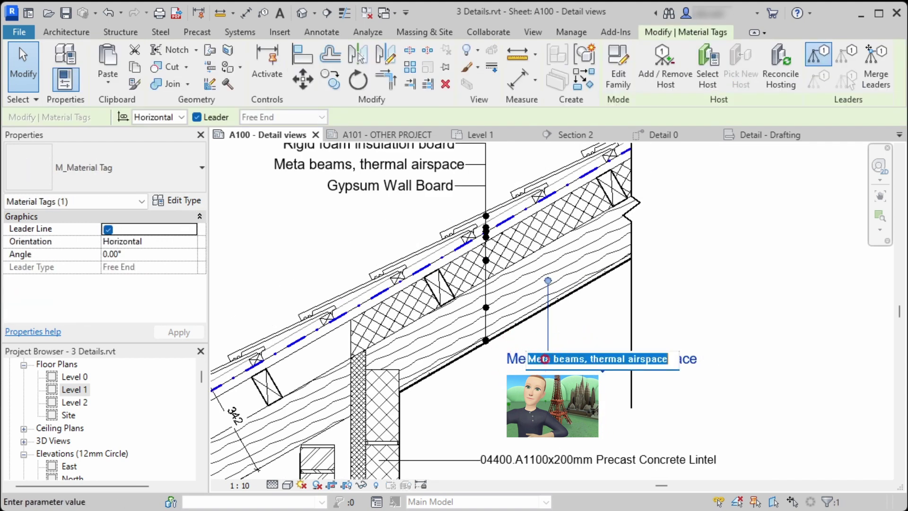
click(550, 359)
text(l)
click(541, 408)
click(542, 407)
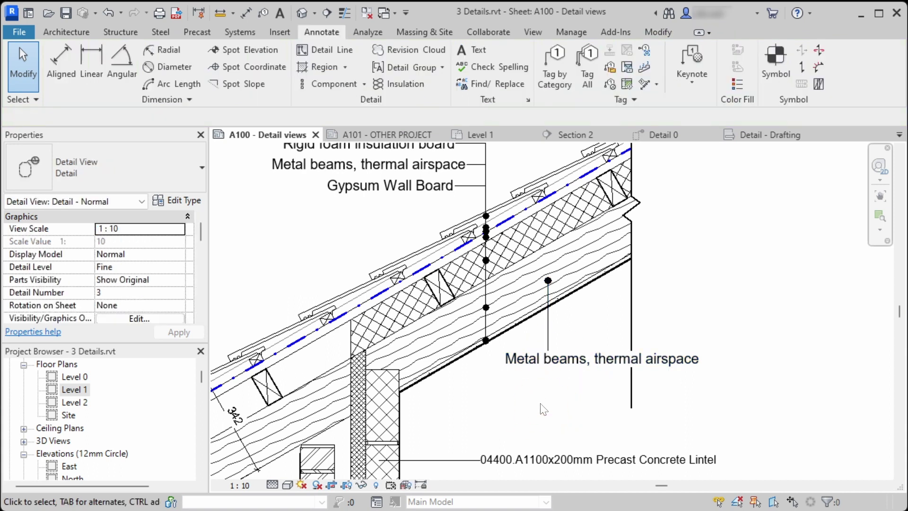
Select the "Metal beams, thermal airspace" label in the roof's layer list to check its text and leader target, and clear the selection.
middle_drag(394, 199, 417, 307)
click(297, 273)
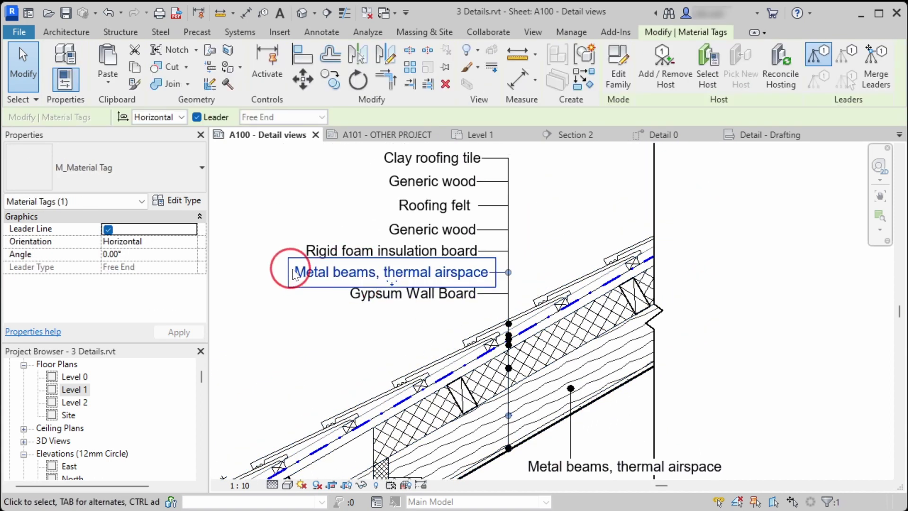
scroll(512, 423, up, 3)
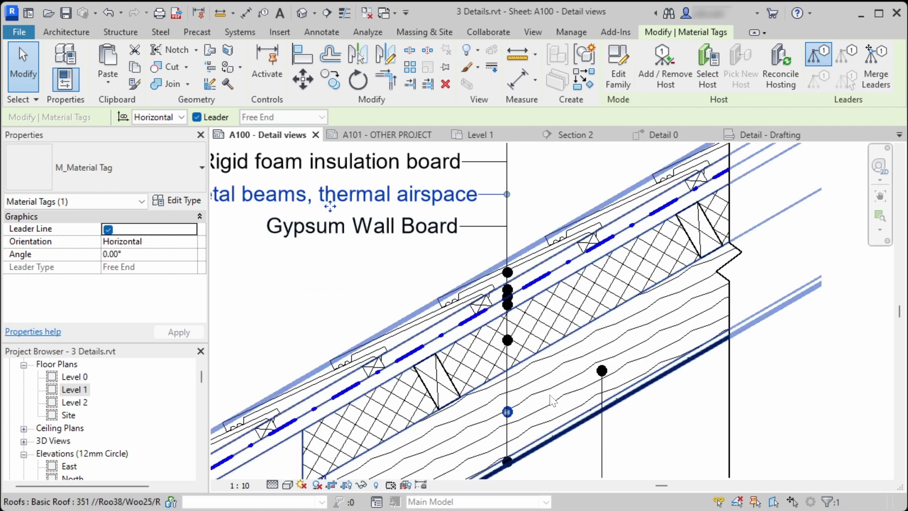
scroll(545, 394, down, 5)
key(Escape)
Leave the Detail - Normal viewport and check the roof layer labels in the other two details.
middle_drag(470, 421, 658, 291)
scroll(658, 291, down, 3)
middle_drag(436, 324, 554, 331)
double_click(515, 316)
scroll(496, 317, up, 2)
scroll(486, 289, up, 3)
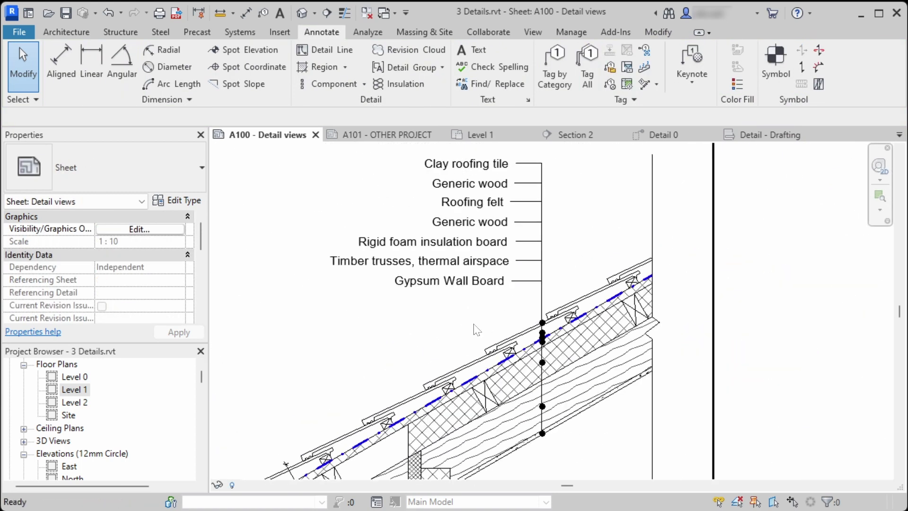
scroll(499, 349, down, 3)
middle_drag(502, 350, 550, 288)
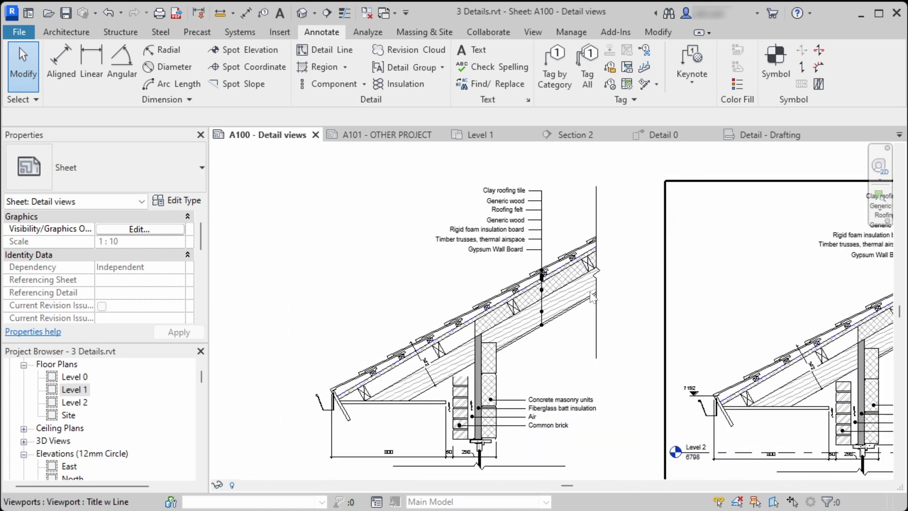
Activate the Detail - Normal viewport and open the layer assembly of the selected roof's type for editing.
middle_drag(659, 310, 306, 318)
double_click(392, 332)
middle_drag(405, 330, 590, 304)
scroll(507, 295, up, 3)
scroll(543, 318, down, 2)
click(551, 292)
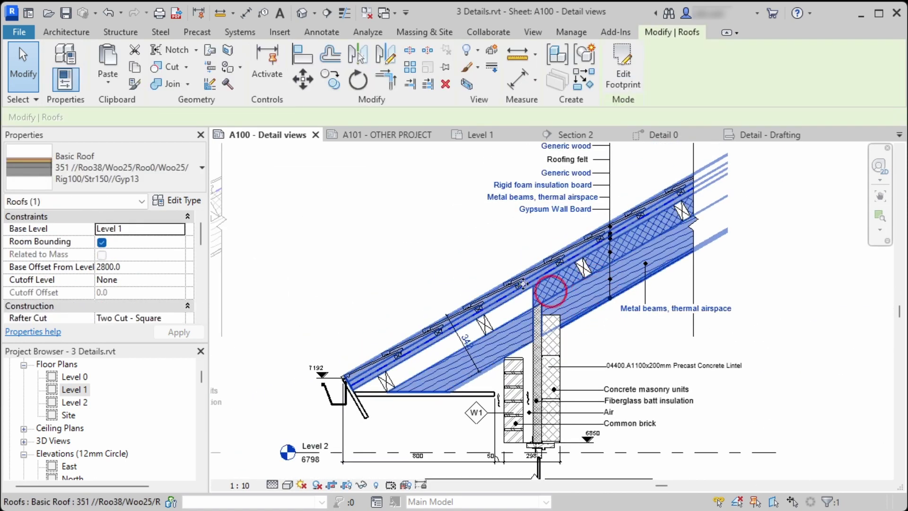
click(179, 200)
click(689, 150)
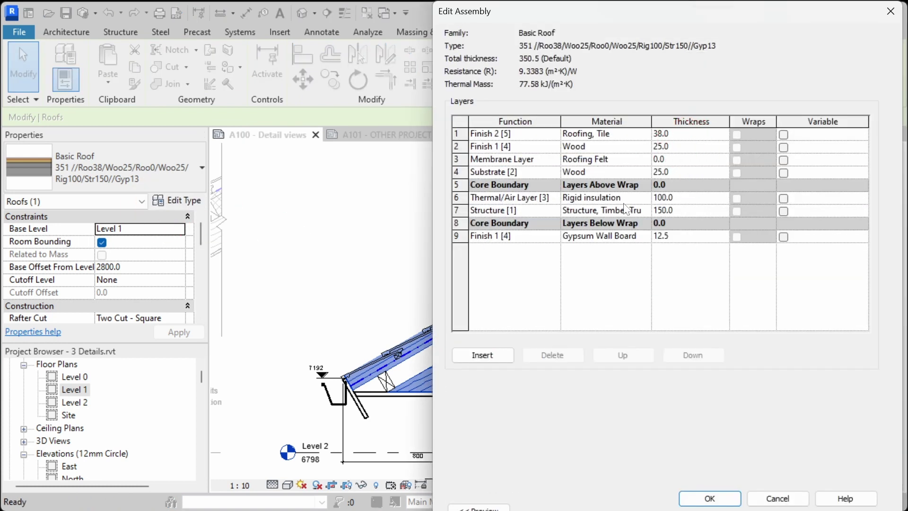
Assign the material "Structure, Timber Joist/Rafter Layer" to the roof's Structure [1] layer, accept the type changes and clear the selection.
double_click(652, 120)
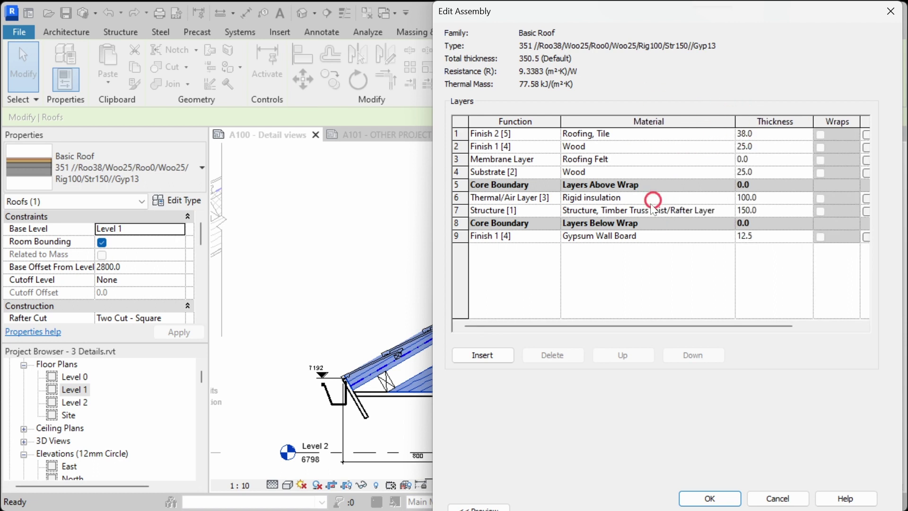
click(639, 213)
click(733, 212)
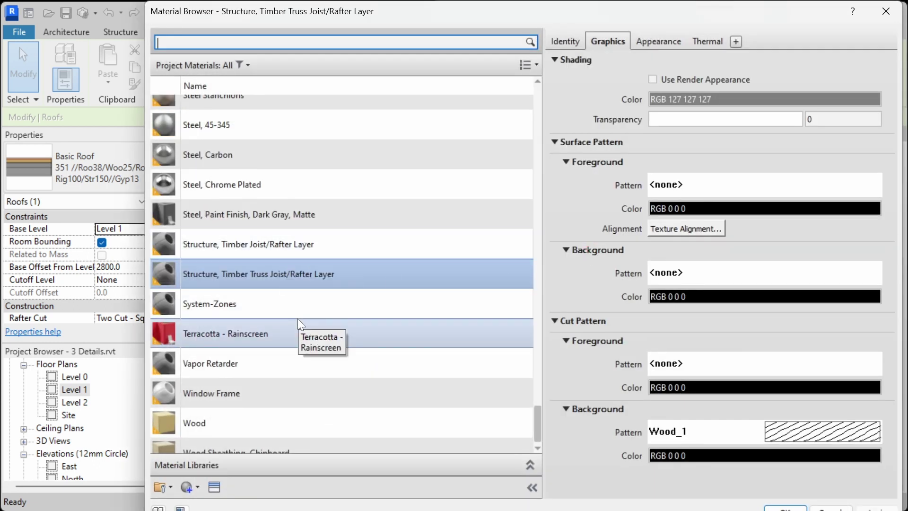
click(289, 245)
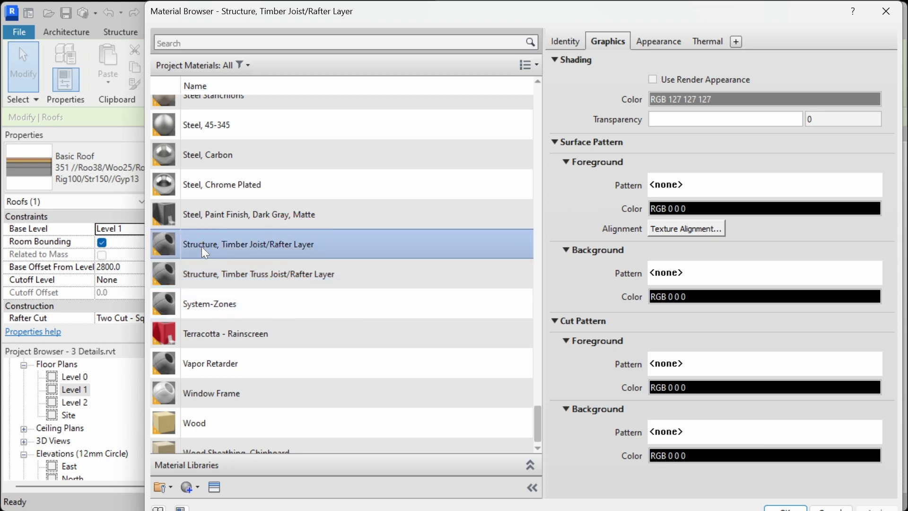
click(787, 508)
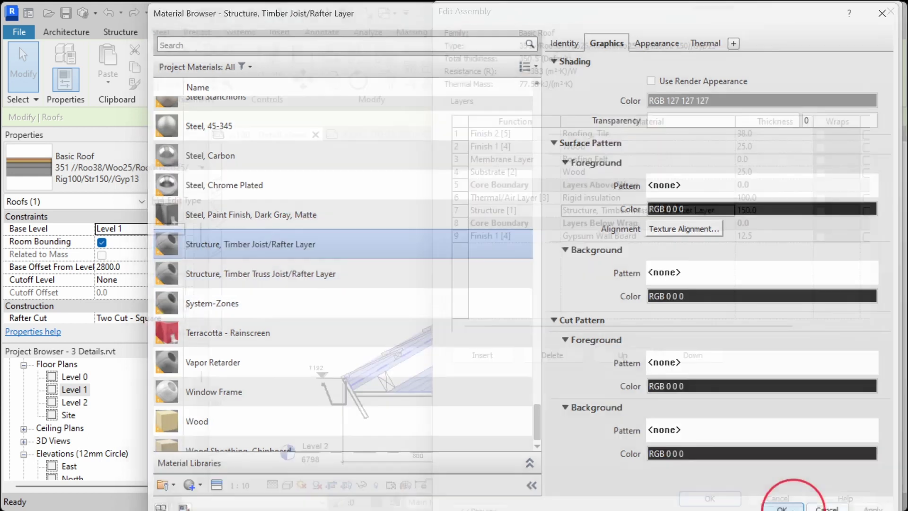
click(710, 499)
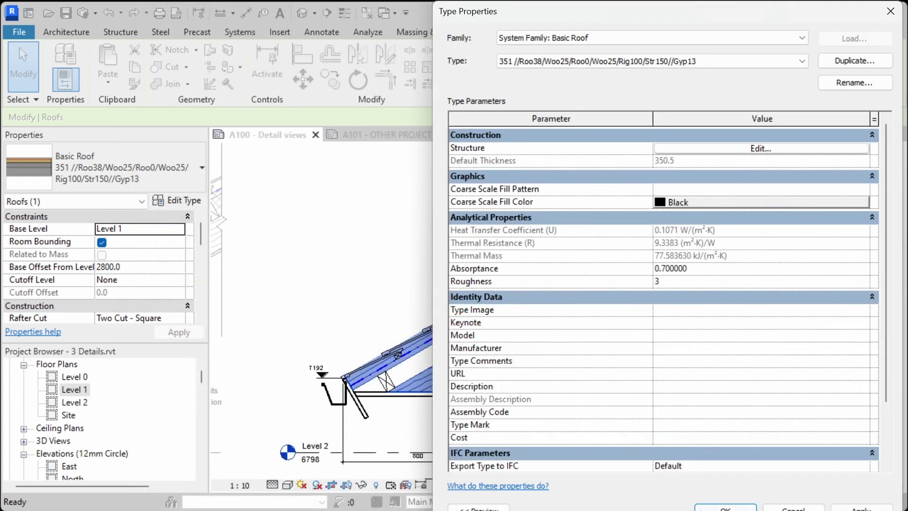
click(702, 510)
click(565, 437)
Check the roof's structure layer tags in Detail - Normal and compare them with the labels in the other details.
scroll(657, 305, up, 2)
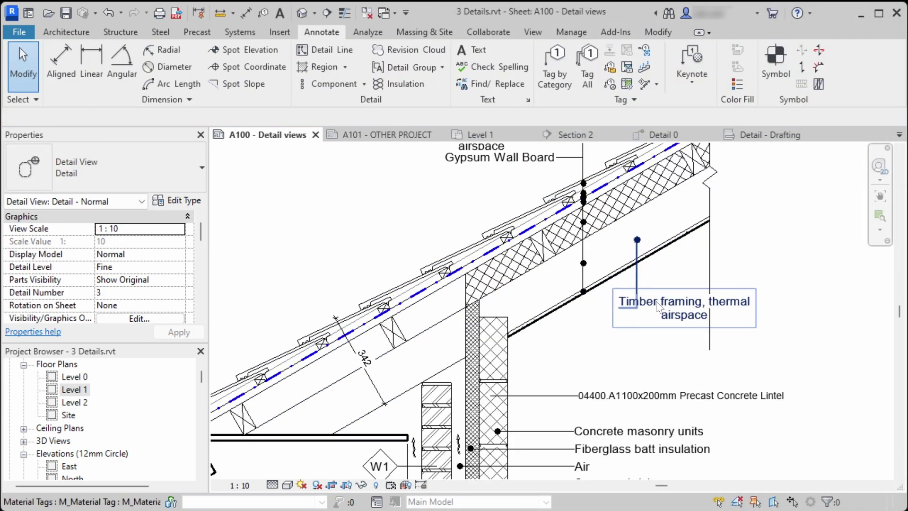
middle_drag(692, 310, 673, 441)
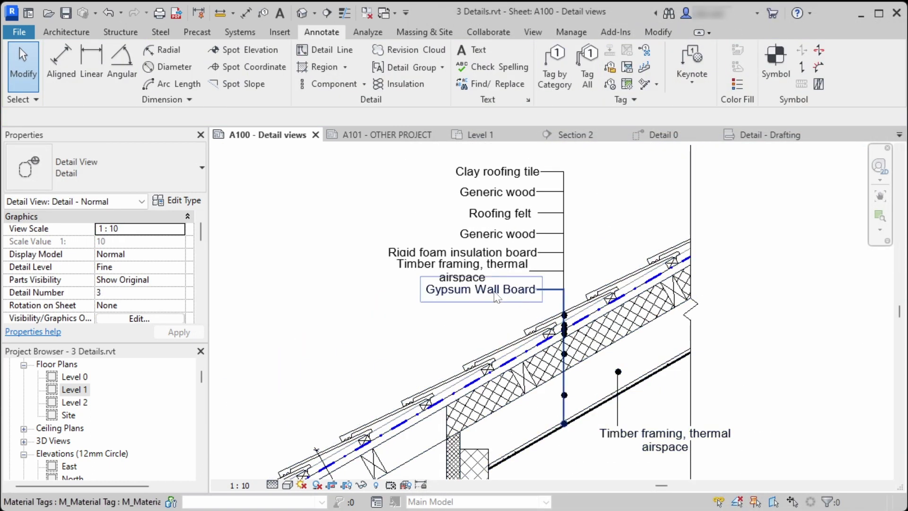
click(467, 267)
key(Escape)
scroll(619, 336, down, 2)
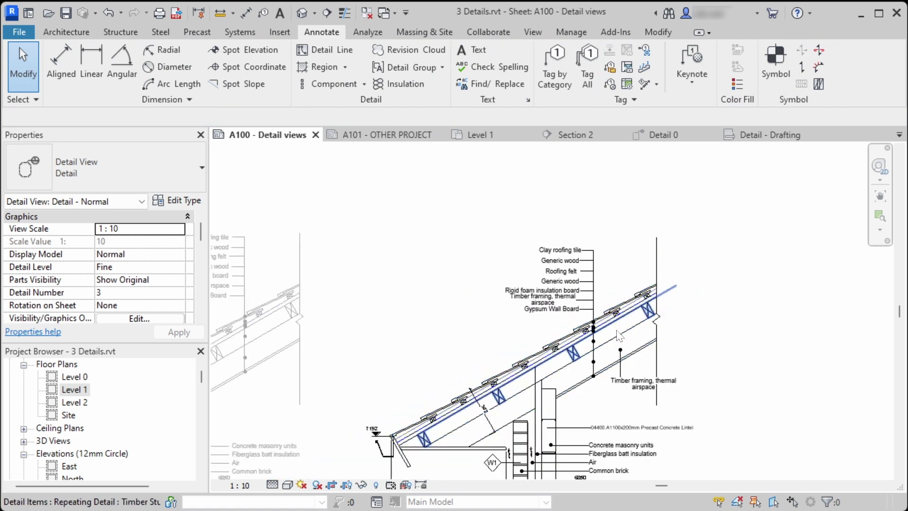
scroll(617, 335, up, 2)
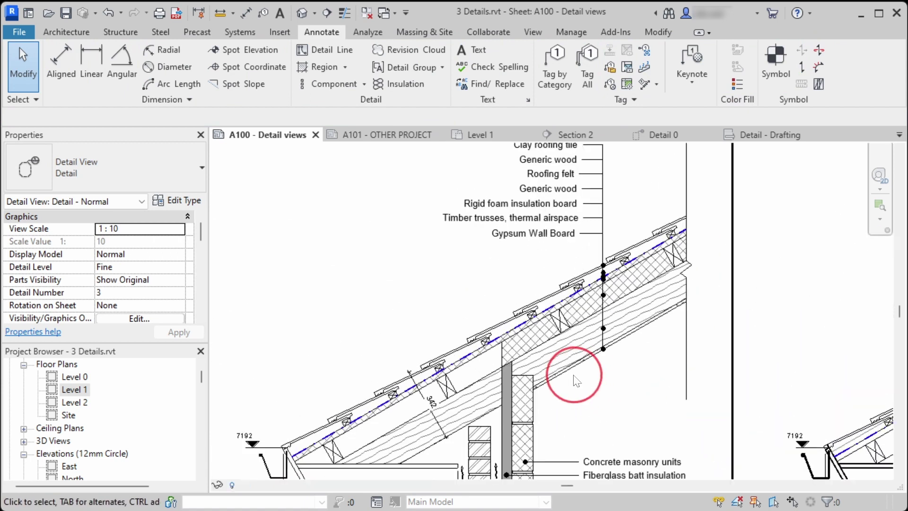
click(563, 354)
Make "Keynotes cannot be added" bold in the cons list of Detail - Drafting.
scroll(554, 350, down, 2)
middle_drag(466, 415, 467, 115)
scroll(467, 285, down, 2)
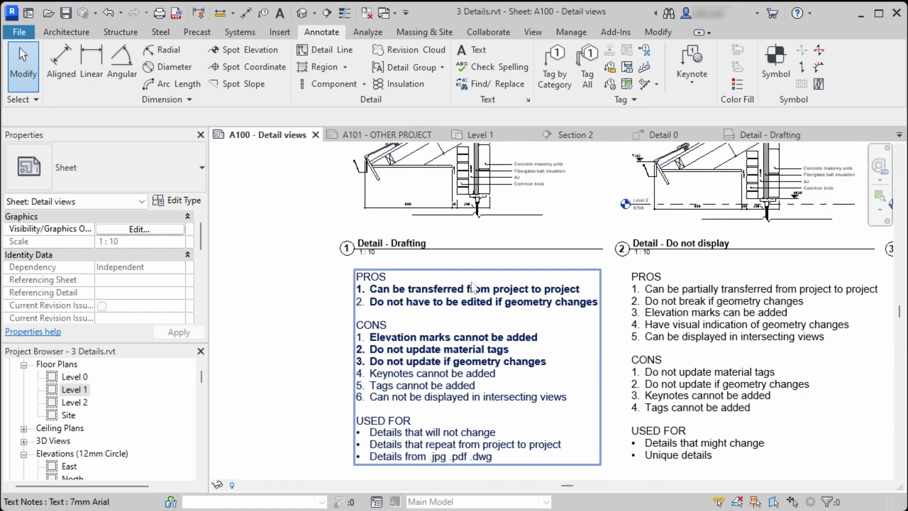
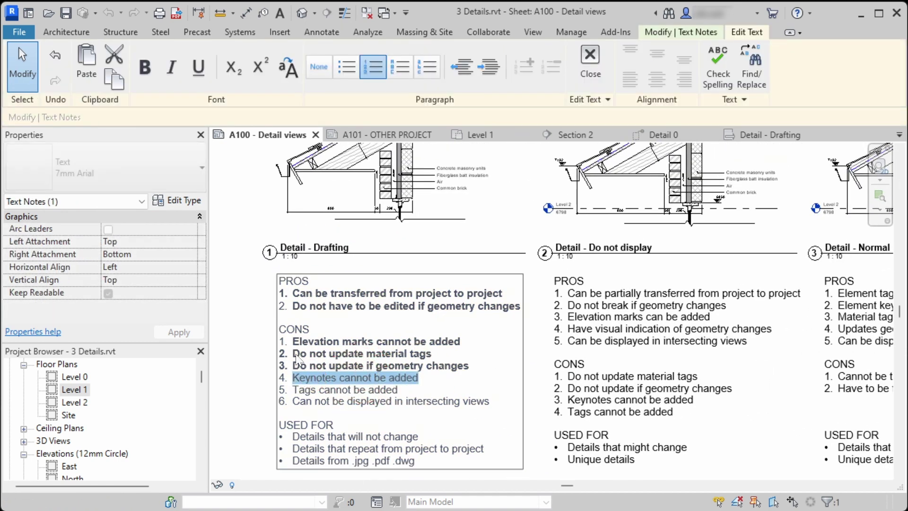
key(ctrl+b)
click(243, 370)
Activate the Detail - Normal viewport and check the precast concrete lintel keynote beside the wall.
scroll(287, 350, down, 1)
middle_drag(636, 305, 502, 352)
scroll(691, 265, up, 5)
double_click(686, 305)
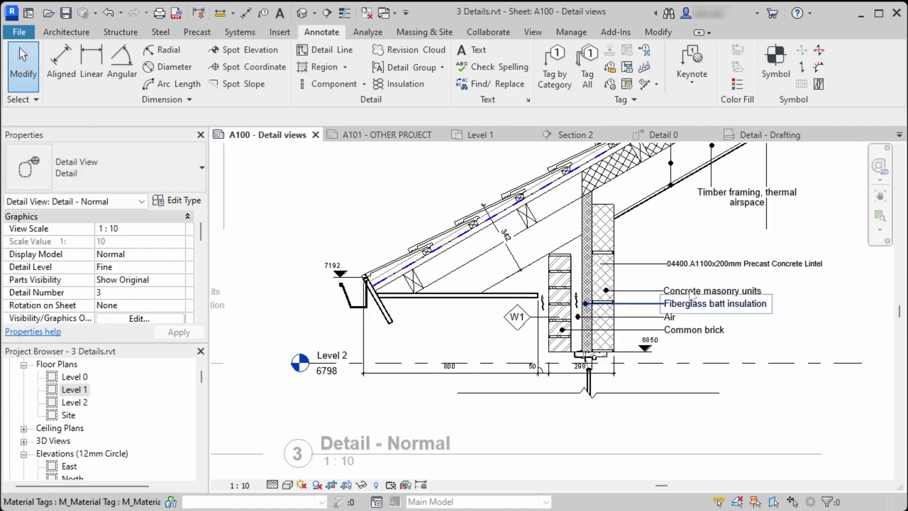
scroll(475, 242, down, 4)
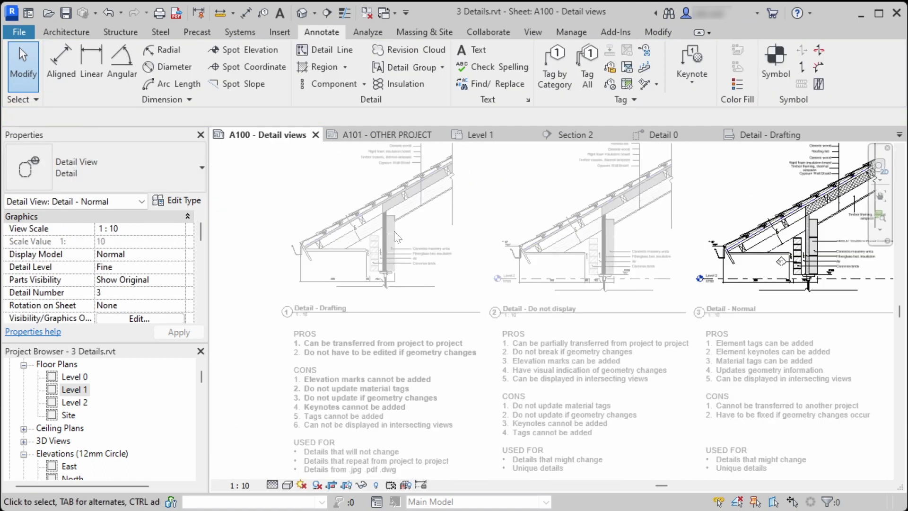
scroll(606, 249, down, 2)
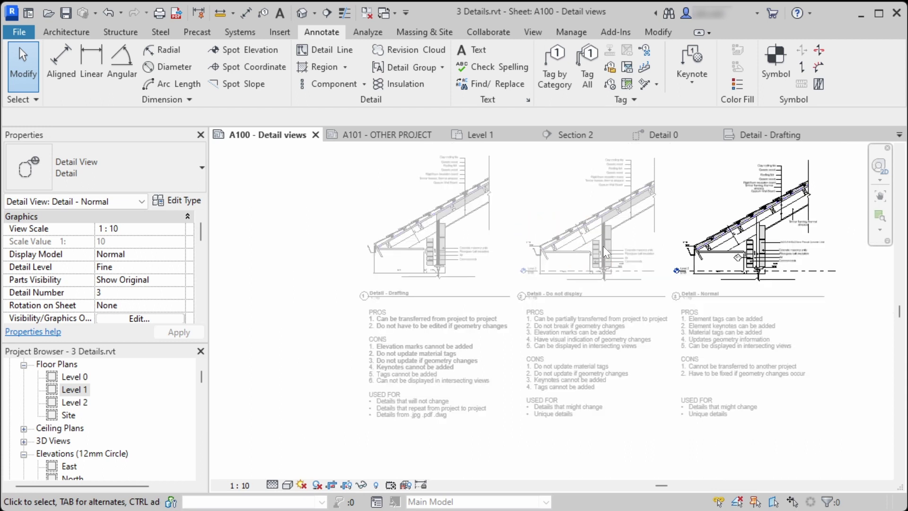
Leave the viewport and make "Tags cannot be added" bold in the cons list of Detail - Drafting.
double_click(586, 222)
scroll(467, 355, up, 3)
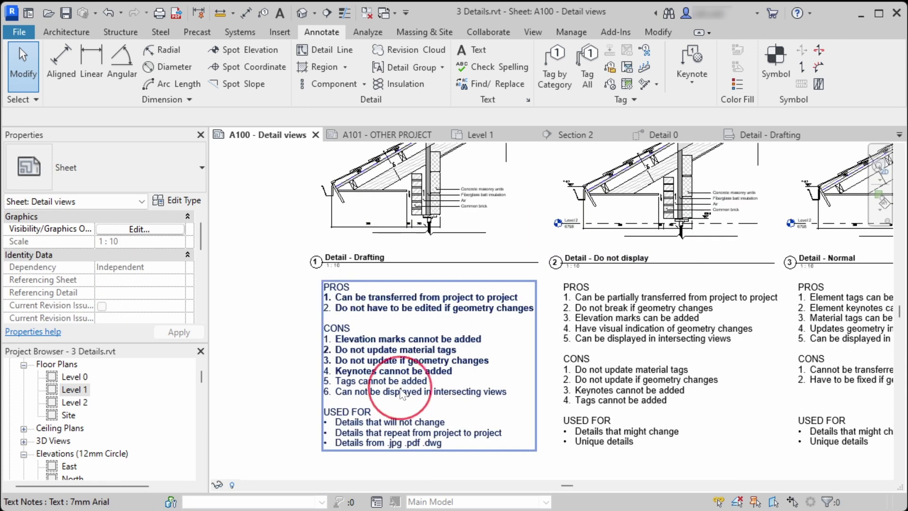
double_click(404, 389)
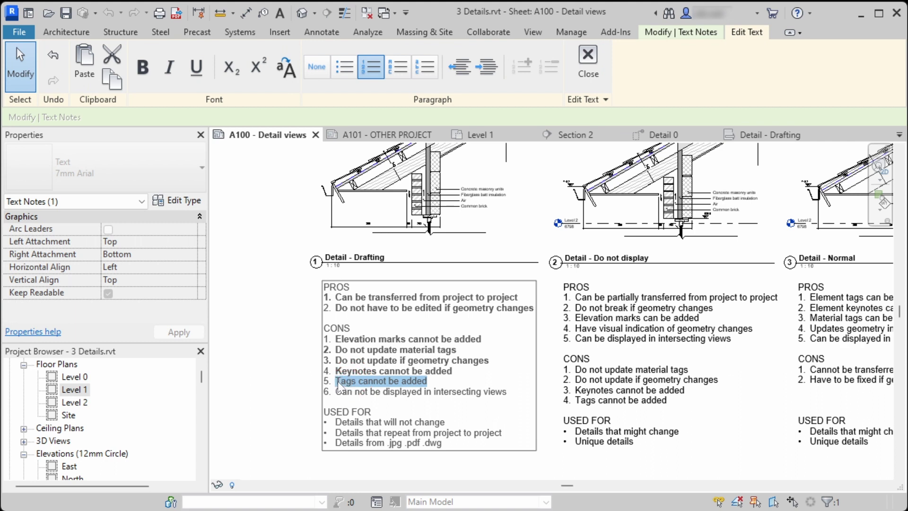
key(ctrl+b)
click(294, 371)
Activate the Detail - Normal viewport and select the W1 wall tag to check it.
middle_drag(608, 268, 477, 293)
scroll(842, 199, up, 3)
double_click(605, 259)
click(674, 260)
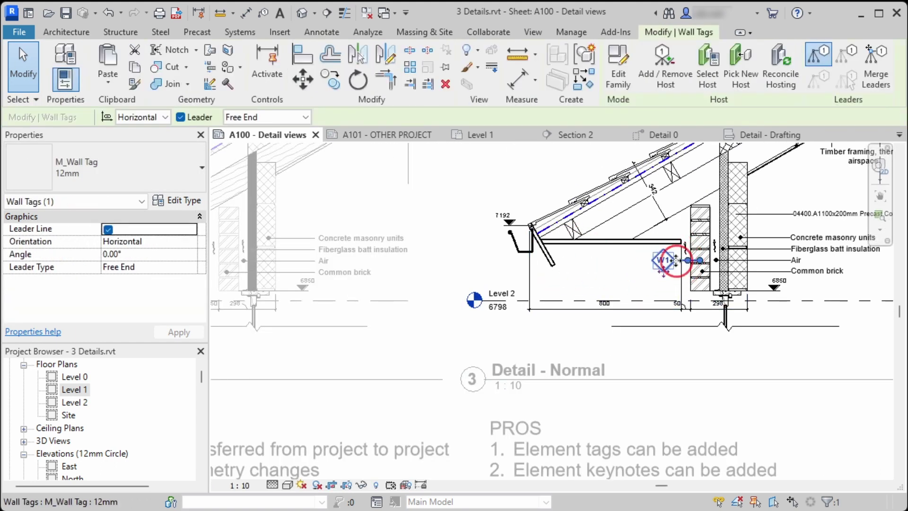
scroll(675, 260, up, 2)
scroll(677, 265, down, 3)
click(753, 204)
Make "Can not be displayed in intersecting views" bold in the cons list of Detail - Drafting.
scroll(753, 204, down, 4)
click(463, 314)
double_click(482, 311)
scroll(529, 312, up, 2)
drag(569, 307, 435, 307)
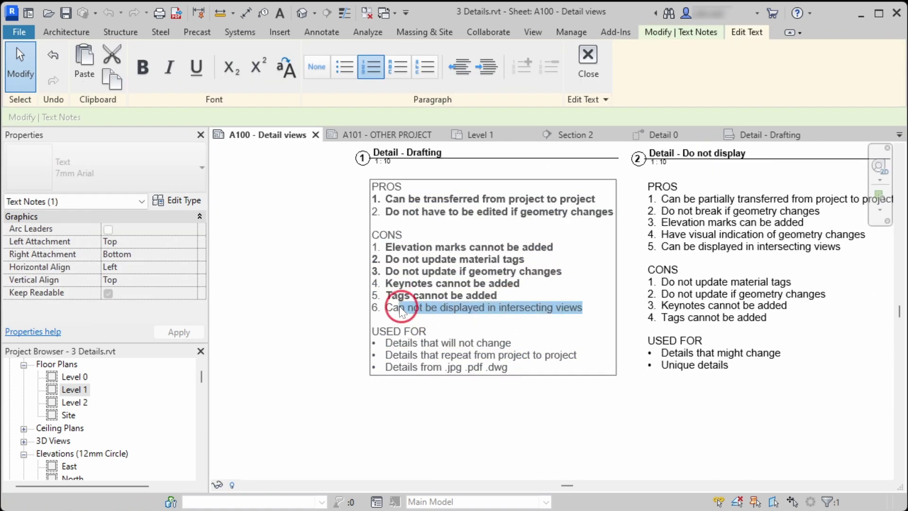
key(ctrl+b)
click(294, 300)
click(294, 300)
Clear the viewport selection on the sheet and activate the Detail - Do not display viewport.
scroll(294, 300, down, 4)
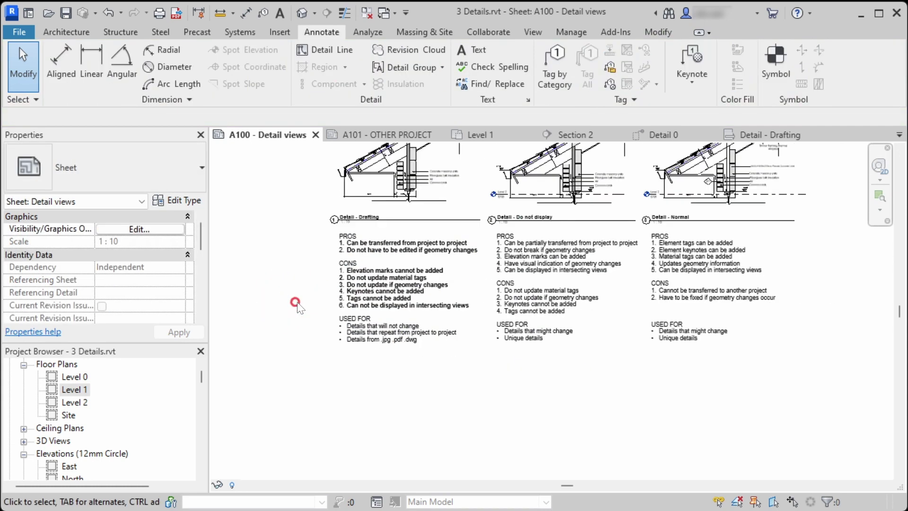
scroll(459, 318, up, 2)
click(496, 290)
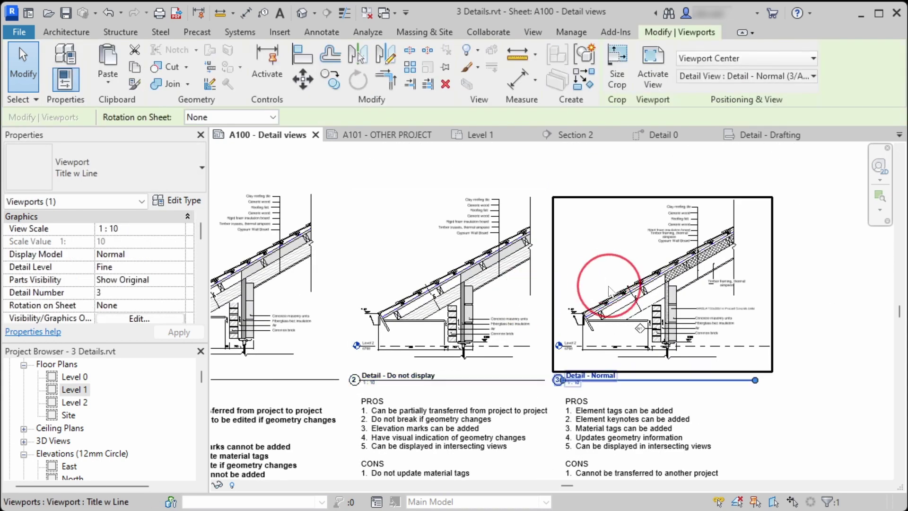
middle_drag(495, 290, 499, 186)
key(Escape)
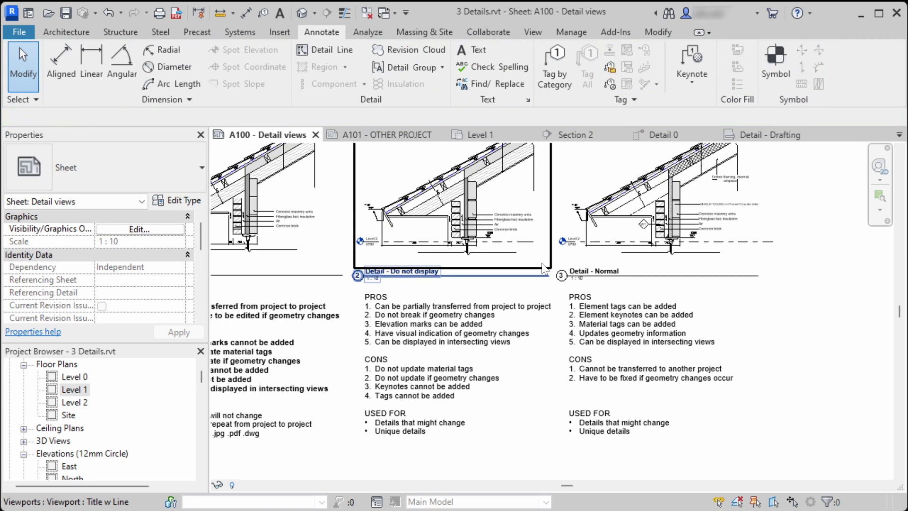
scroll(521, 250, up, 4)
double_click(420, 303)
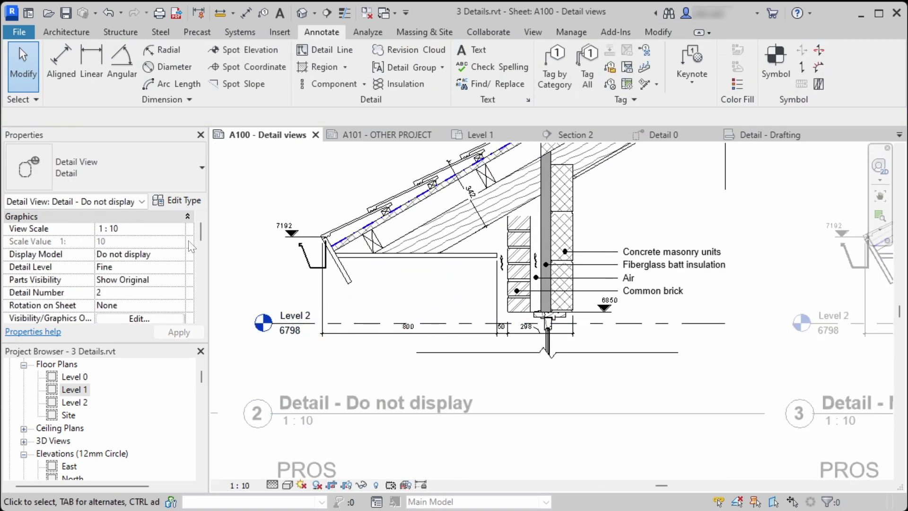
middle_drag(302, 188, 325, 214)
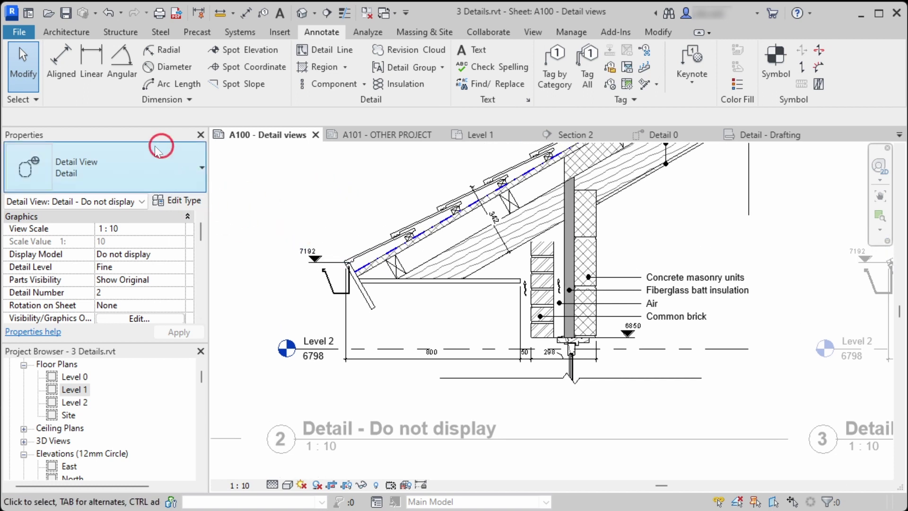
Set the Show in property of Detail - Do not display to Intersecting Views.
scroll(200, 236, down, 3)
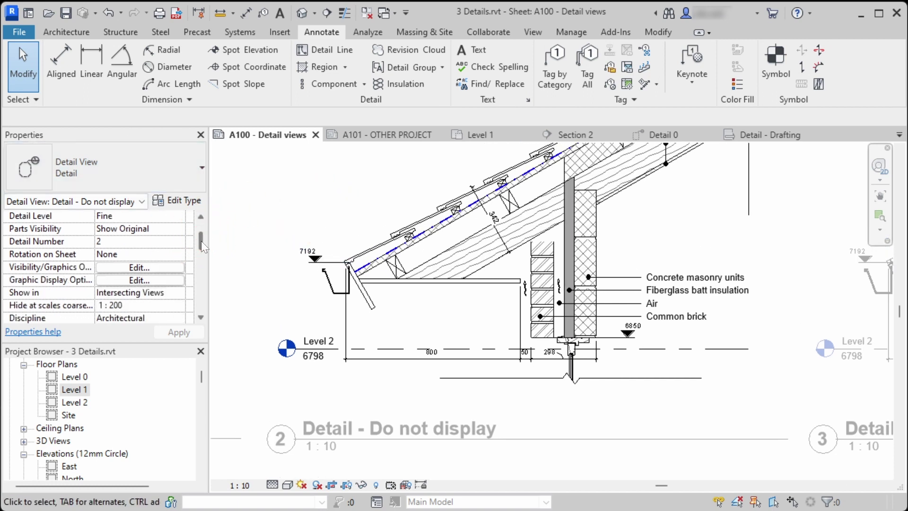
scroll(202, 246, down, 2)
click(137, 265)
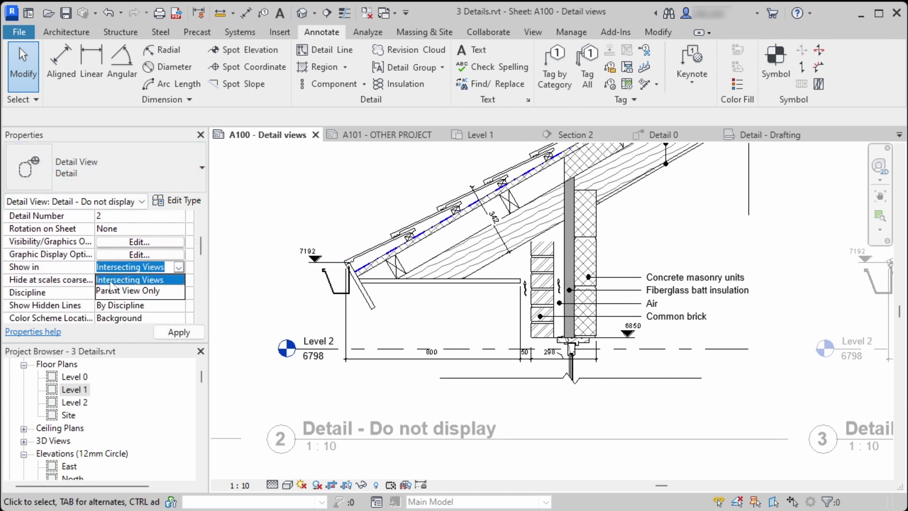
click(143, 277)
Set the Parent View of Detail - Do not display to <none> and apply the change.
drag(201, 246, 201, 278)
click(183, 269)
click(114, 268)
click(116, 283)
click(184, 332)
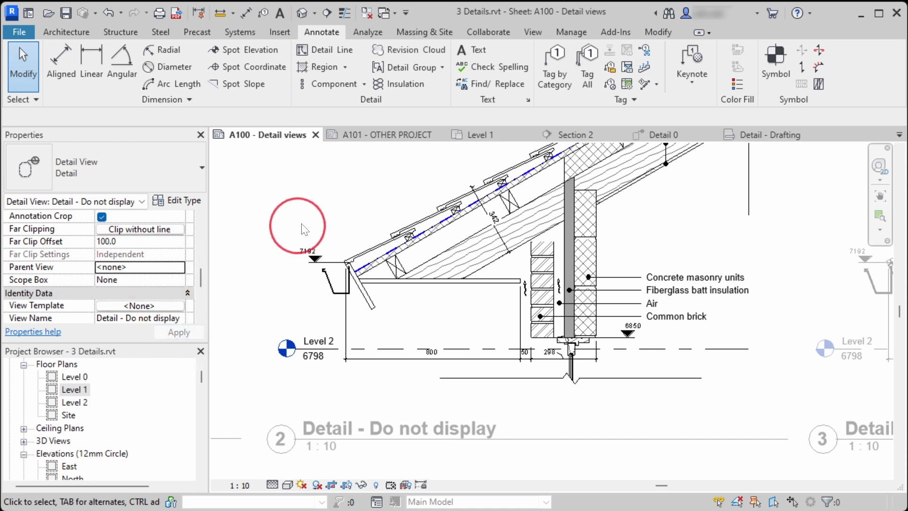
In the Level 2 floor plan, change the type of the section marker for detail 2 on sheet A100 to Building Section.
double_click(75, 402)
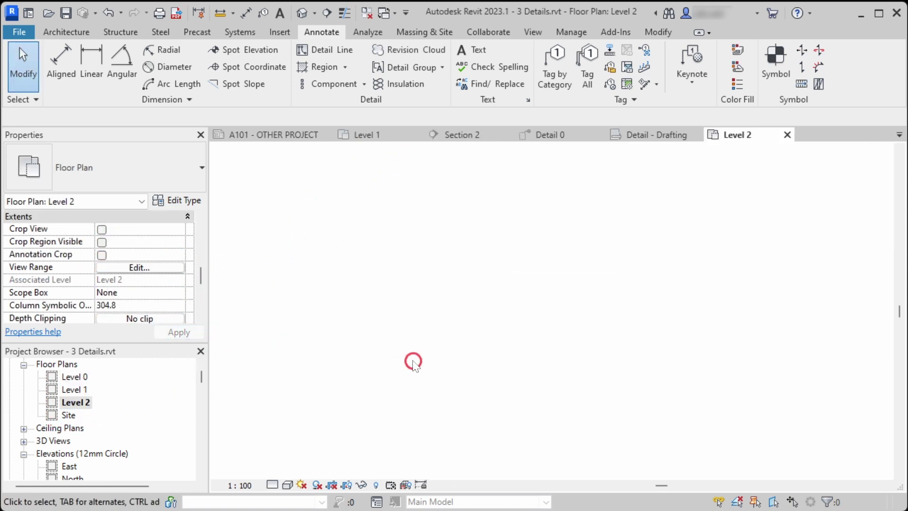
scroll(493, 310, up, 2)
click(448, 279)
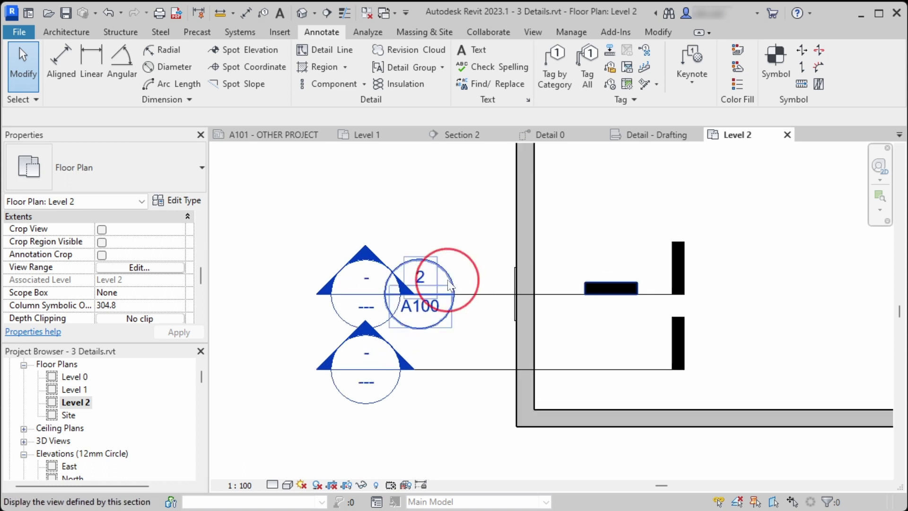
click(152, 167)
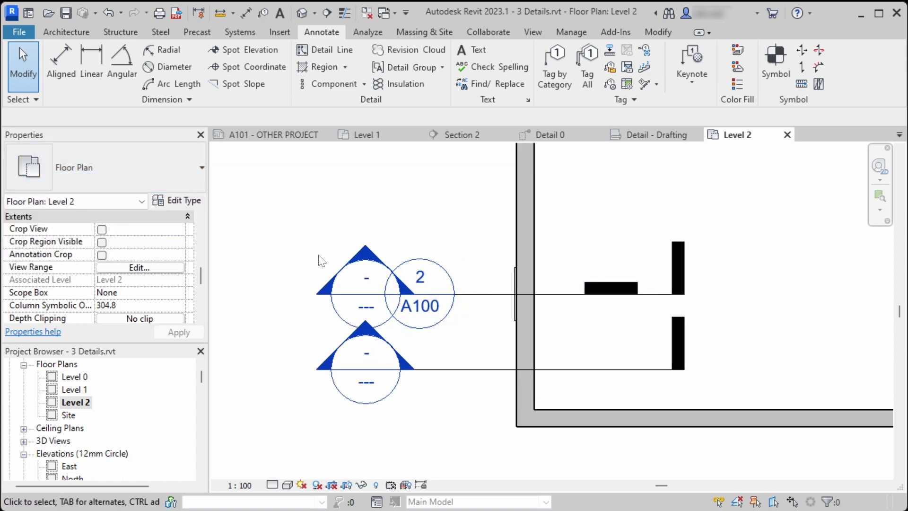
click(479, 294)
click(118, 166)
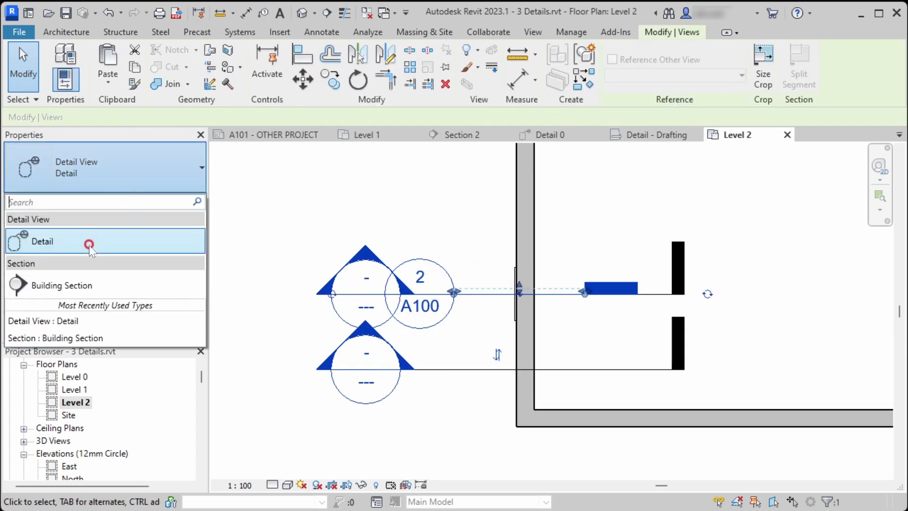
click(55, 278)
click(503, 202)
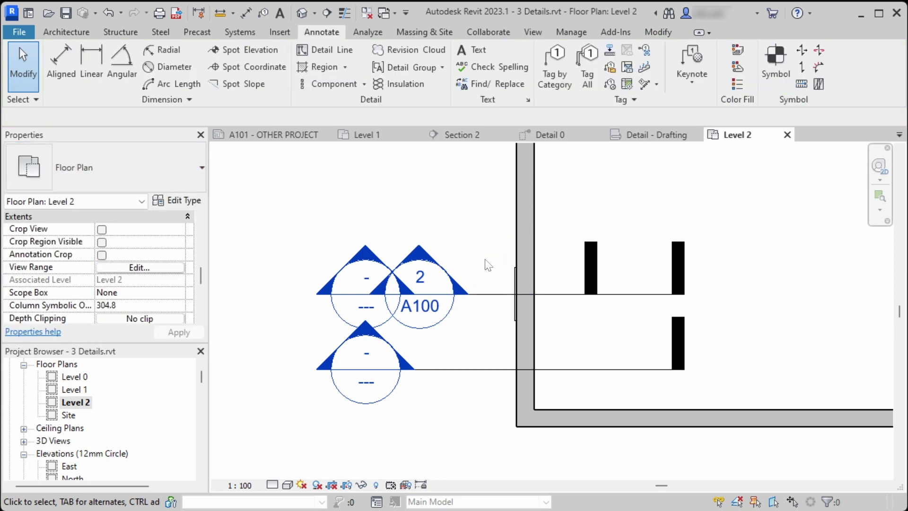
click(591, 272)
key(Escape)
click(472, 234)
Check how the Section 2 view looks, and return to the A100 - Detail views sheet.
click(464, 135)
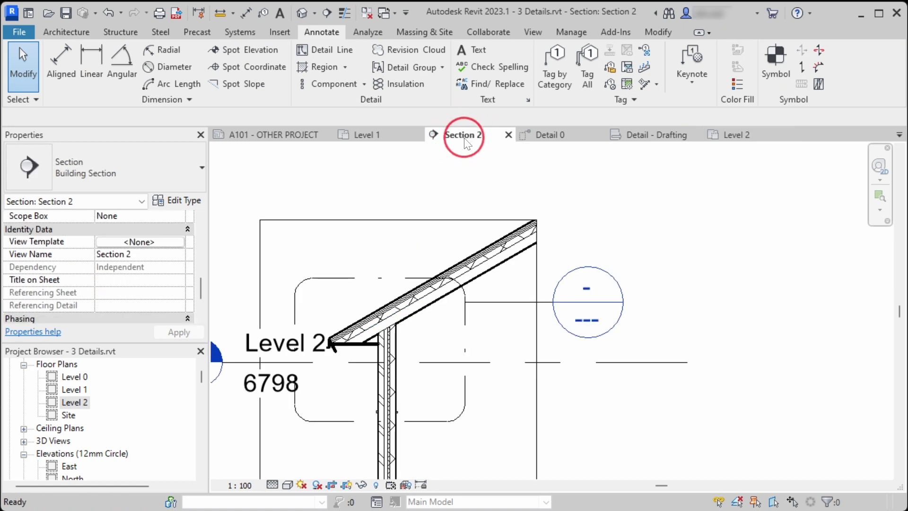
click(268, 136)
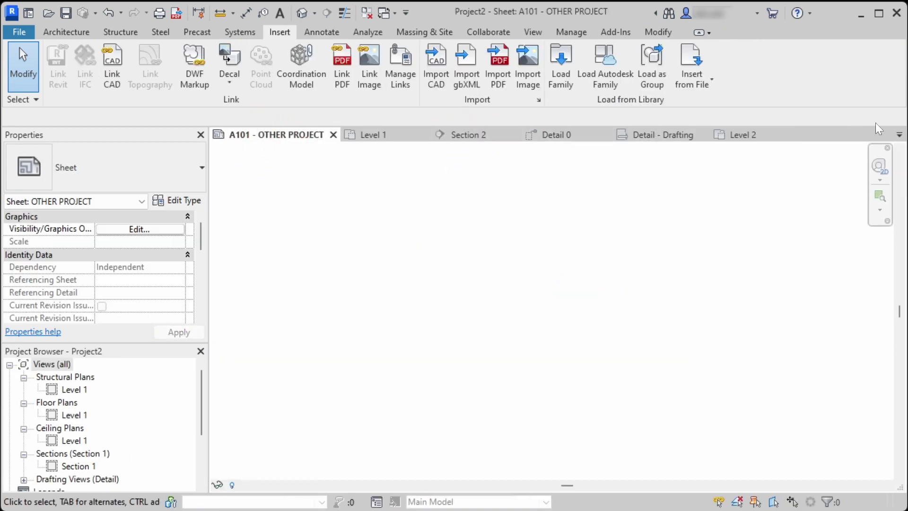
click(900, 135)
click(823, 148)
click(577, 304)
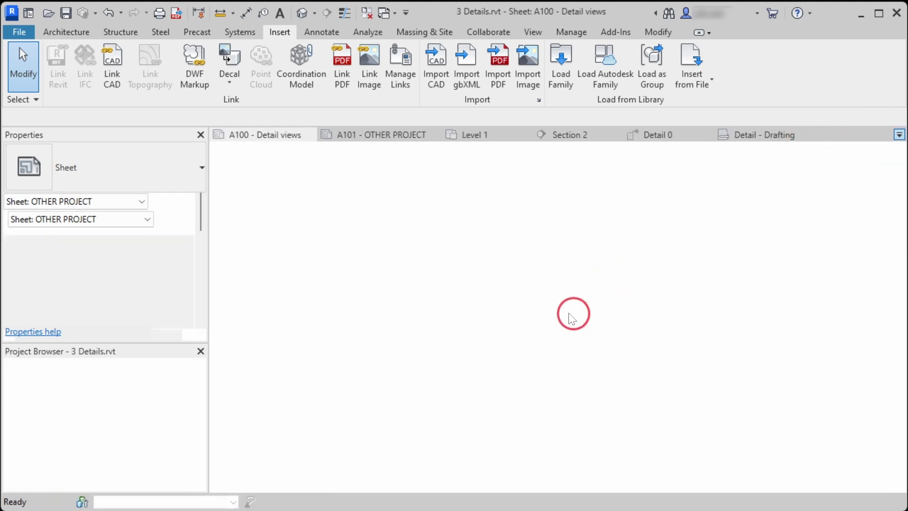
Make the "Details that will not change" bullet bold in the text note under Detail - Drafting.
scroll(572, 312, down, 5)
double_click(246, 373)
middle_drag(289, 361, 280, 333)
scroll(280, 333, up, 3)
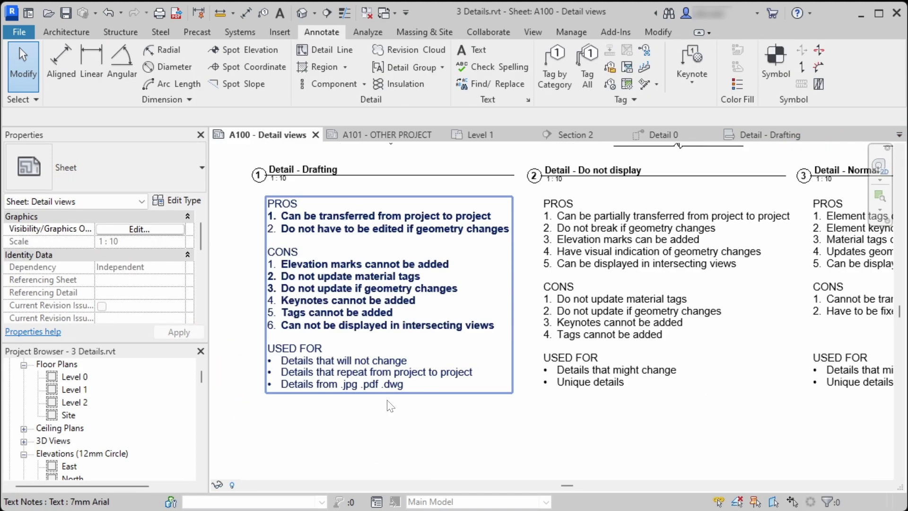
scroll(330, 369, up, 2)
double_click(330, 368)
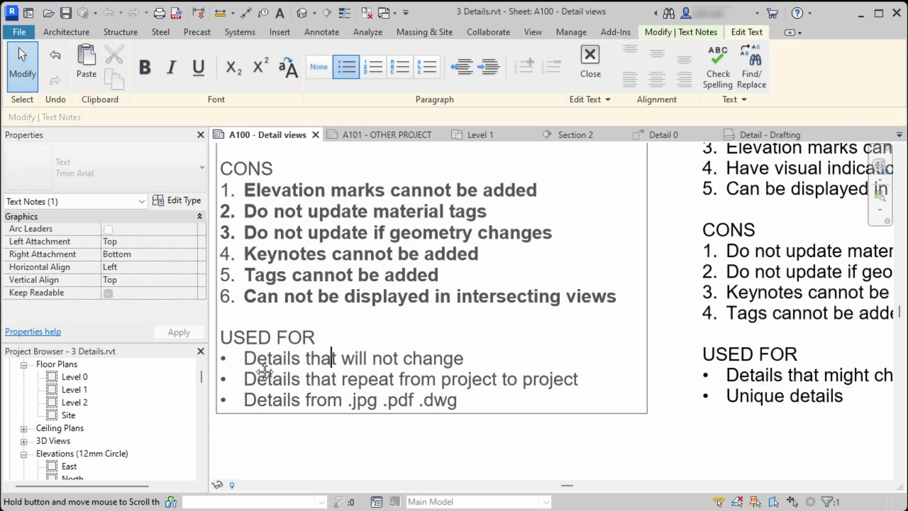
middle_drag(247, 362, 282, 360)
drag(281, 360, 542, 359)
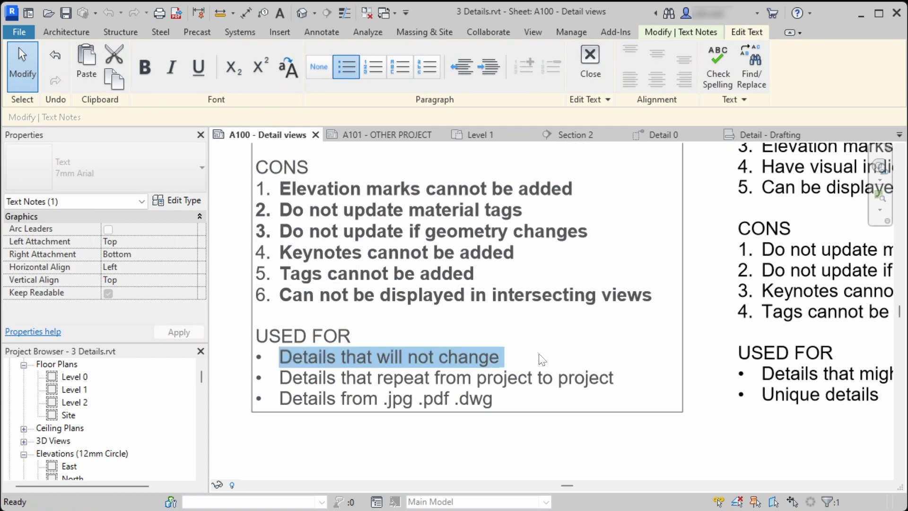
key(ctrl+b)
Make the "Details that repeat from project to project" and "Details from .jpg .pdf .dwg" bullets bold and finish editing the note.
drag(282, 384, 616, 393)
key(ctrl+b)
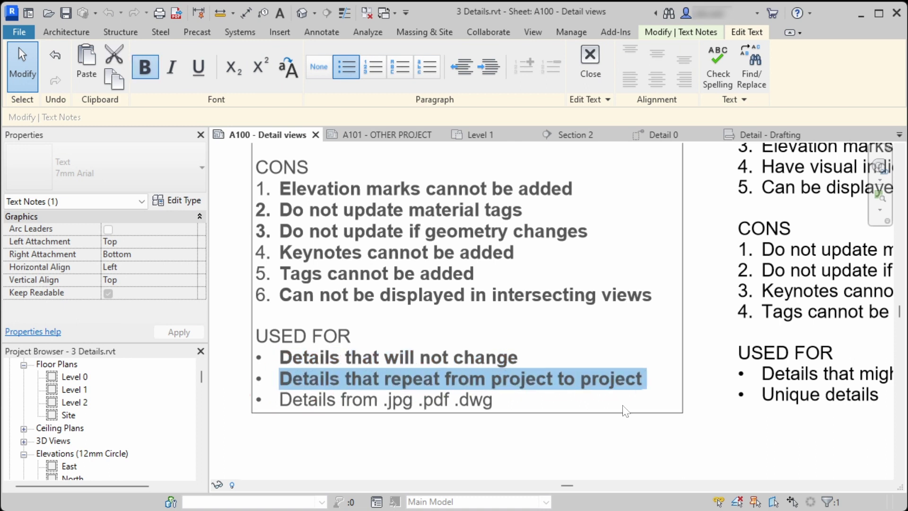
drag(493, 400, 291, 407)
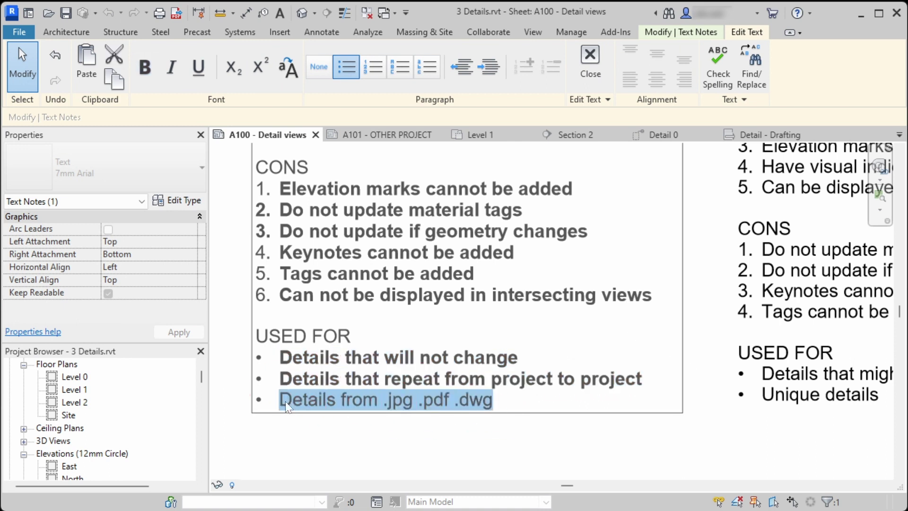
key(ctrl+b)
click(348, 426)
click(348, 426)
Examine the Detail - Drafting viewport up close and compare it with the Do not display and Normal details on the sheet.
scroll(347, 425, down, 3)
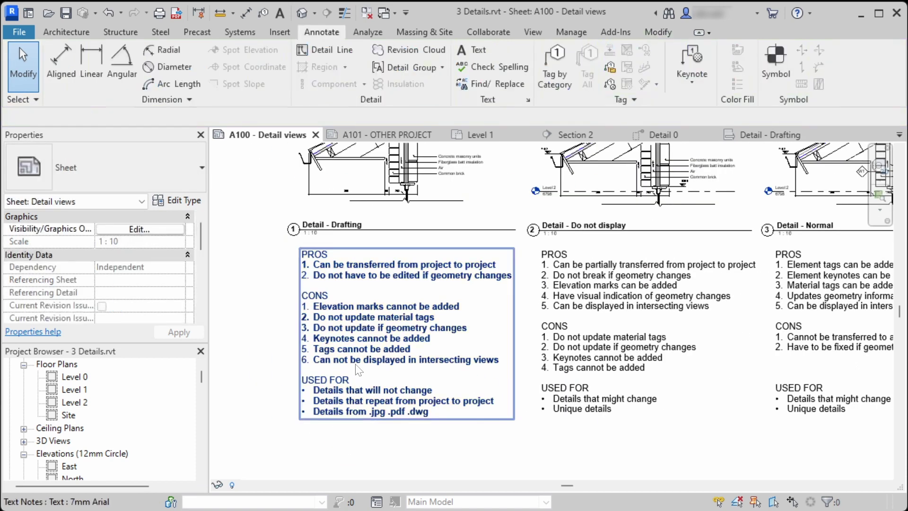
middle_drag(399, 259, 414, 436)
double_click(364, 266)
scroll(364, 265, up, 5)
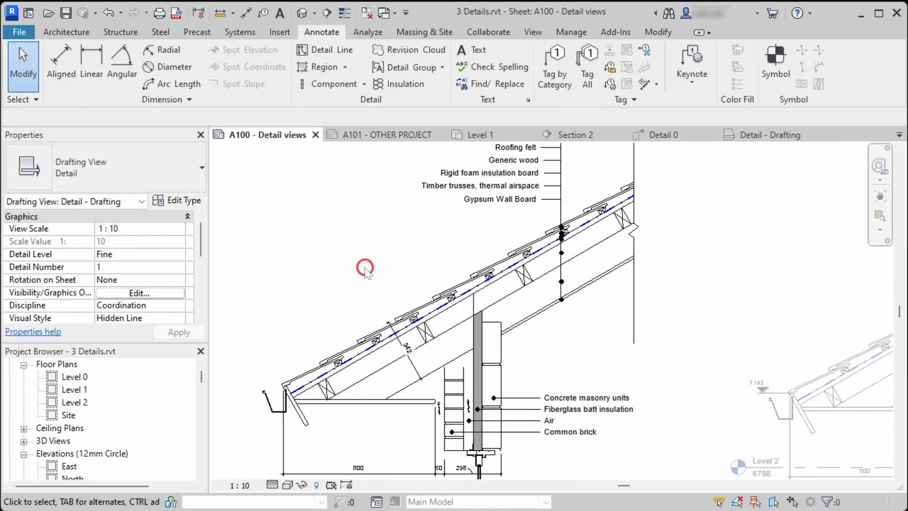
click(280, 32)
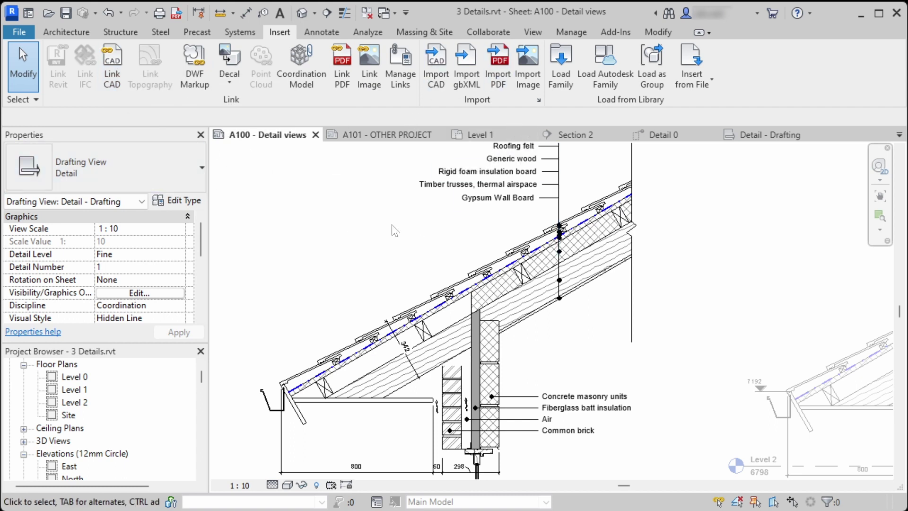
scroll(466, 346, down, 5)
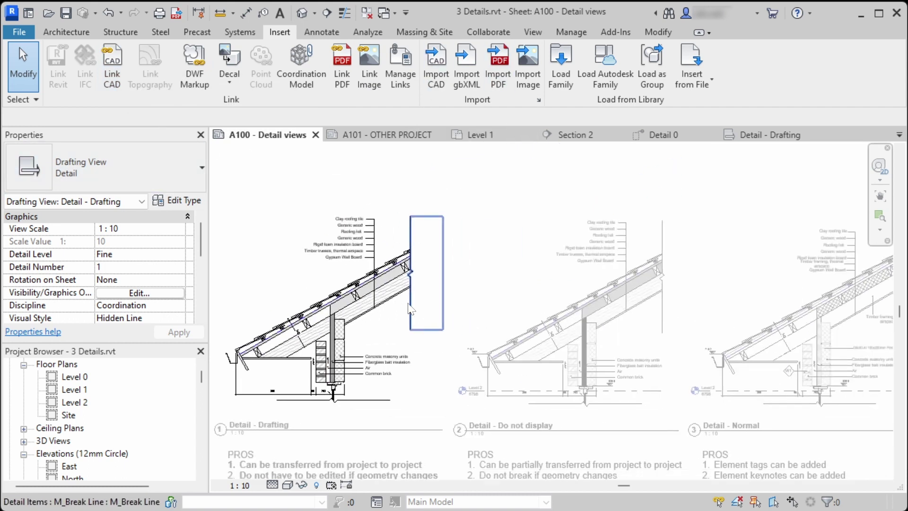
double_click(508, 263)
middle_drag(529, 339, 417, 321)
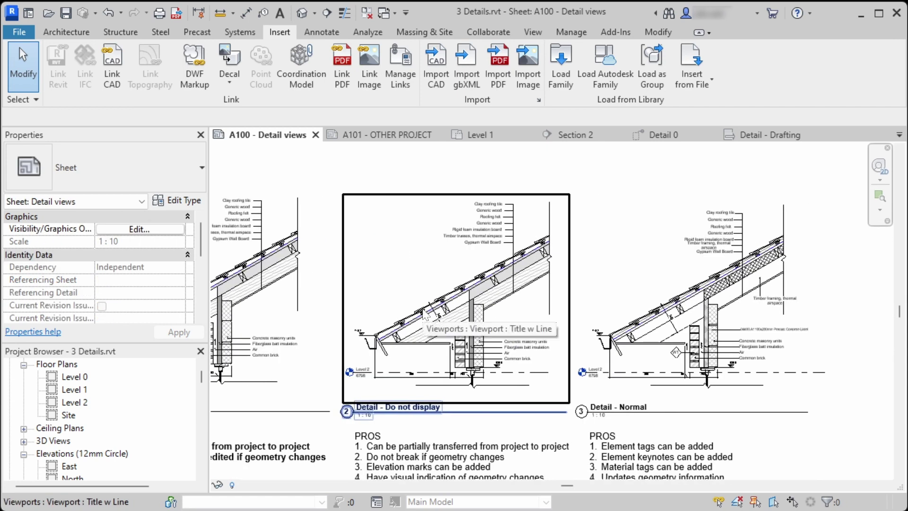
scroll(425, 316, up, 3)
scroll(550, 387, down, 3)
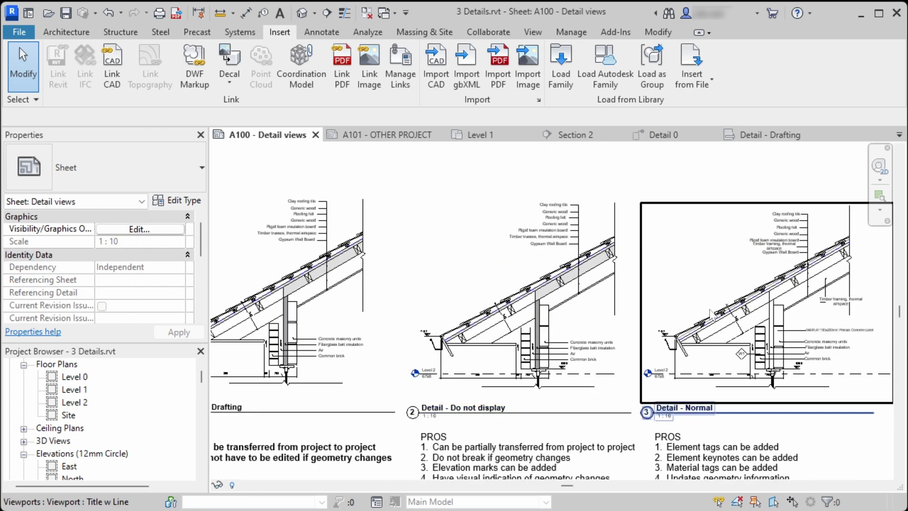
Make the "Can be partially transferred from project to project" line bold in the PROS list under Detail - Do not display.
middle_drag(693, 378, 566, 338)
middle_drag(436, 352, 469, 287)
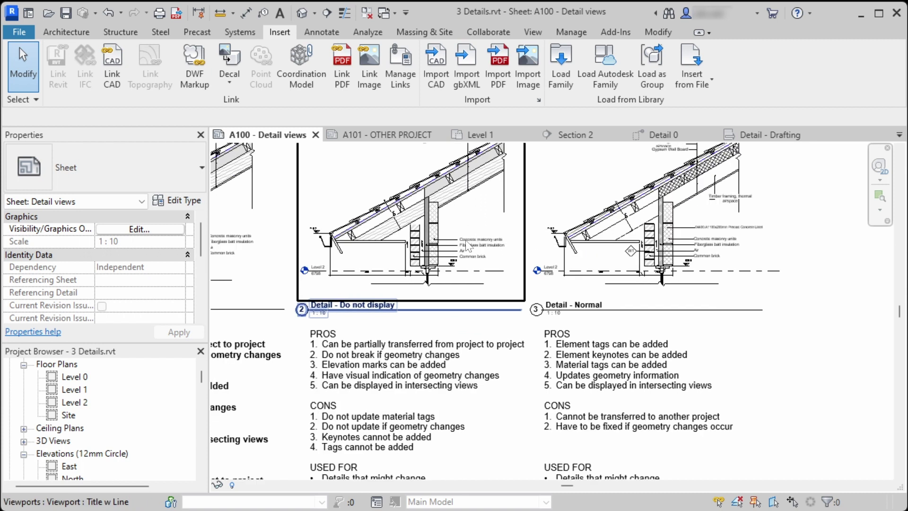
scroll(430, 342, up, 2)
click(430, 343)
click(432, 342)
drag(352, 345, 630, 344)
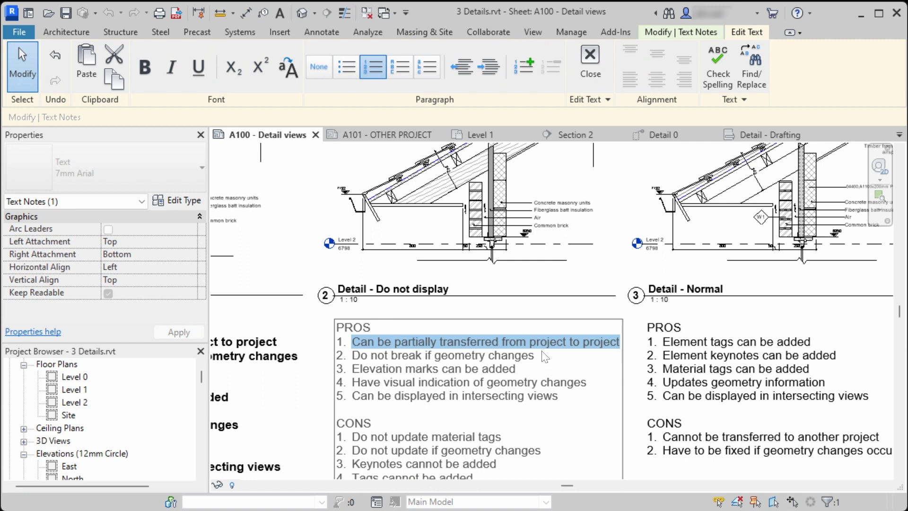
key(ctrl+b)
key(Escape)
click(439, 279)
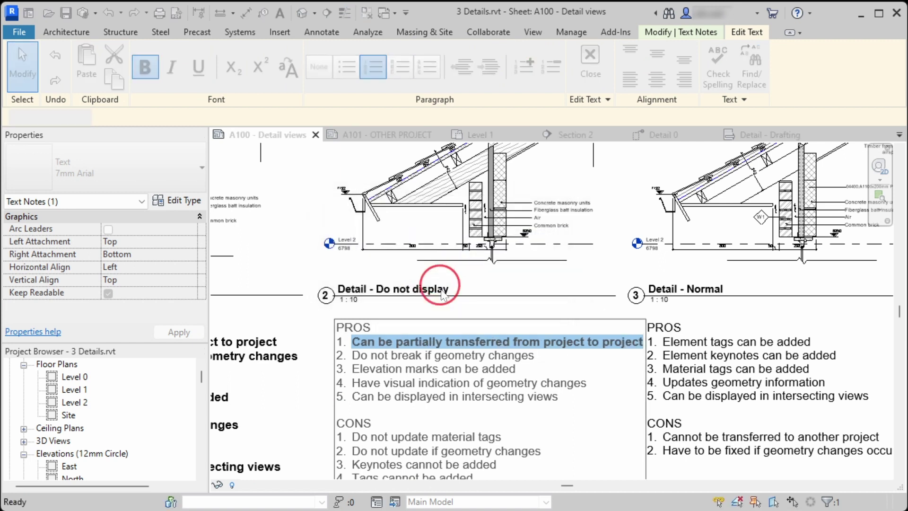
scroll(466, 351, down, 2)
key(Escape)
middle_drag(496, 323, 477, 366)
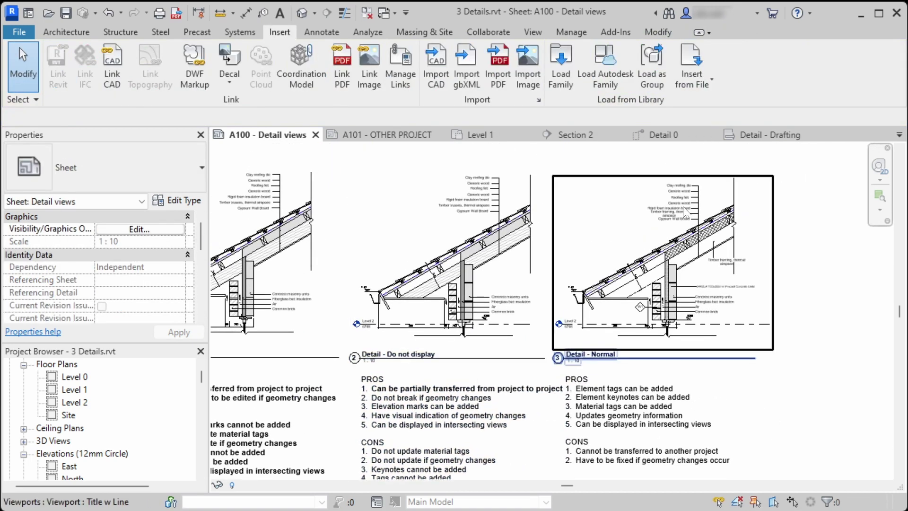
Switch to Project2 and open its Section 1 view from the section line in the Level 1 structural plan.
click(402, 135)
double_click(75, 389)
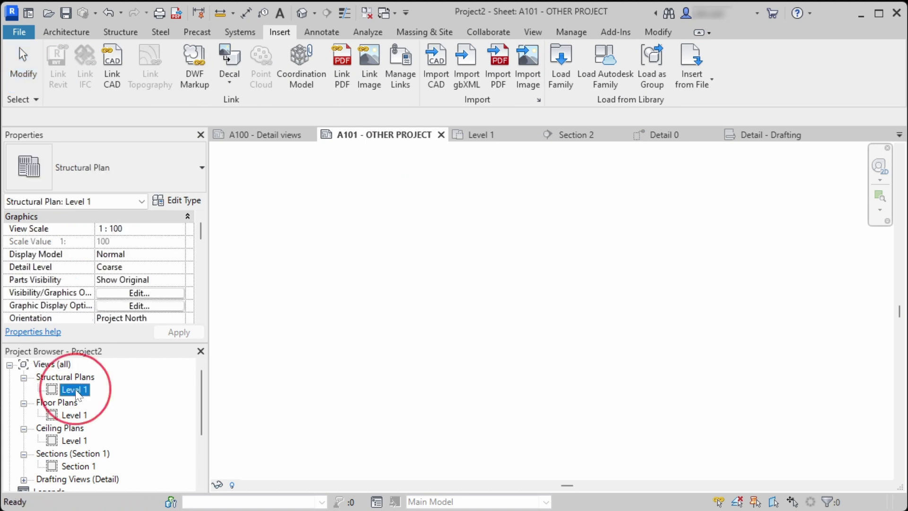
click(76, 415)
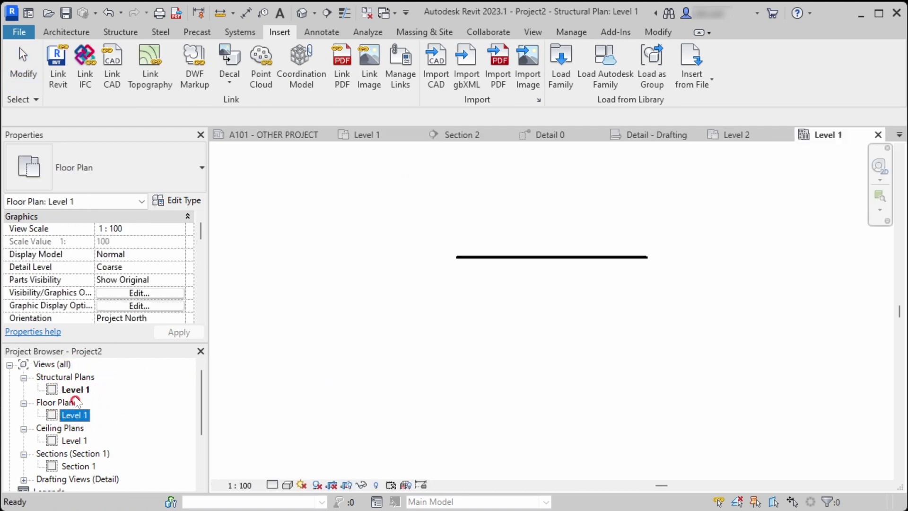
click(75, 389)
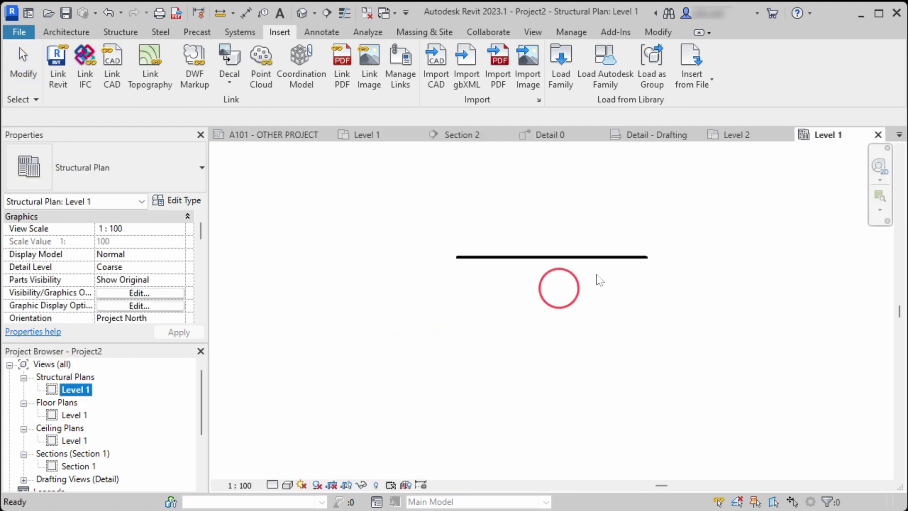
click(484, 260)
middle_drag(463, 233, 436, 272)
right_click(459, 296)
click(503, 214)
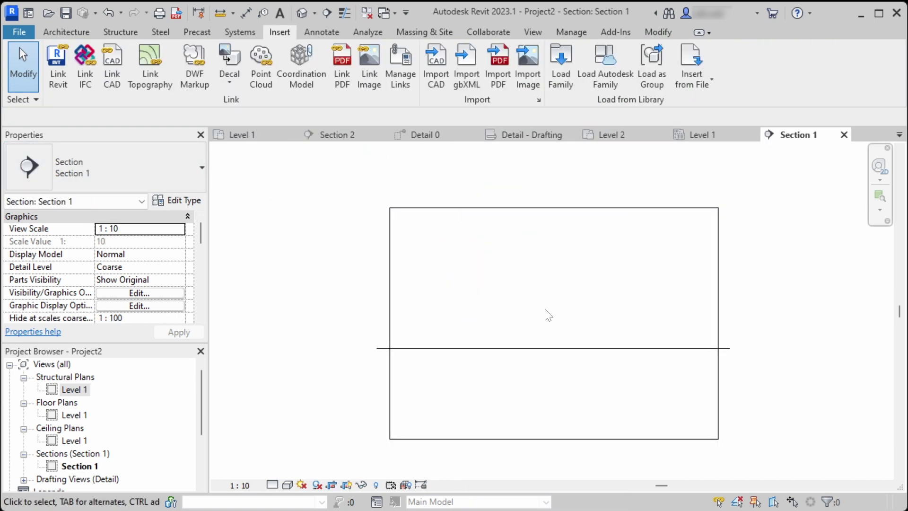
Insert 2D elements from the details project file, choosing Section: Detail - Do not display as the source view after previewing the others.
click(689, 67)
click(724, 139)
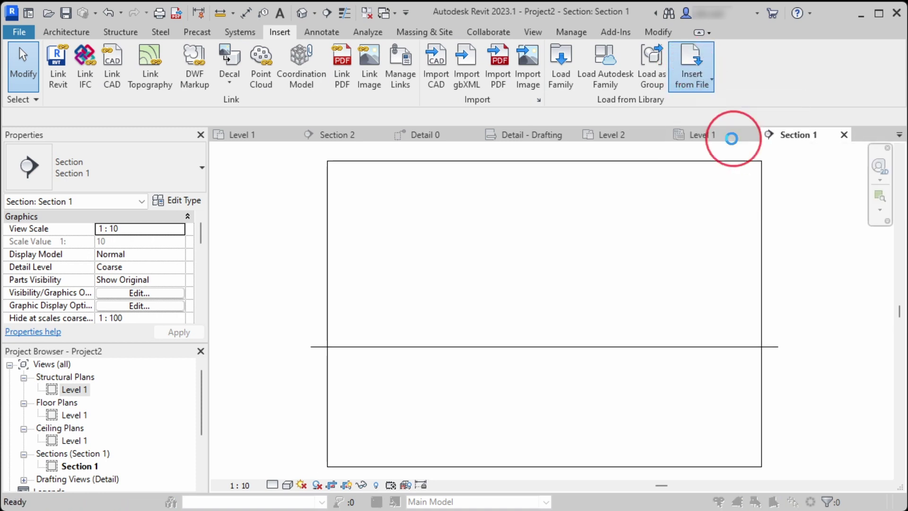
click(492, 115)
click(764, 453)
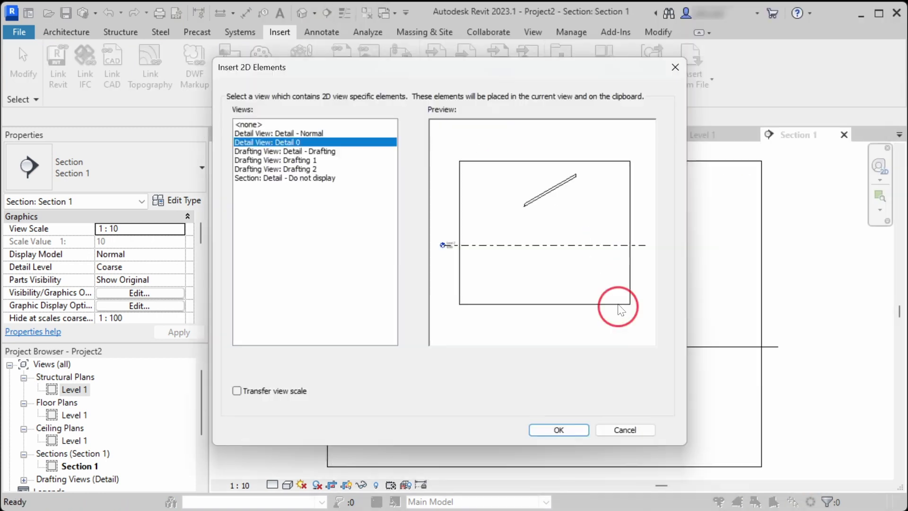
click(264, 161)
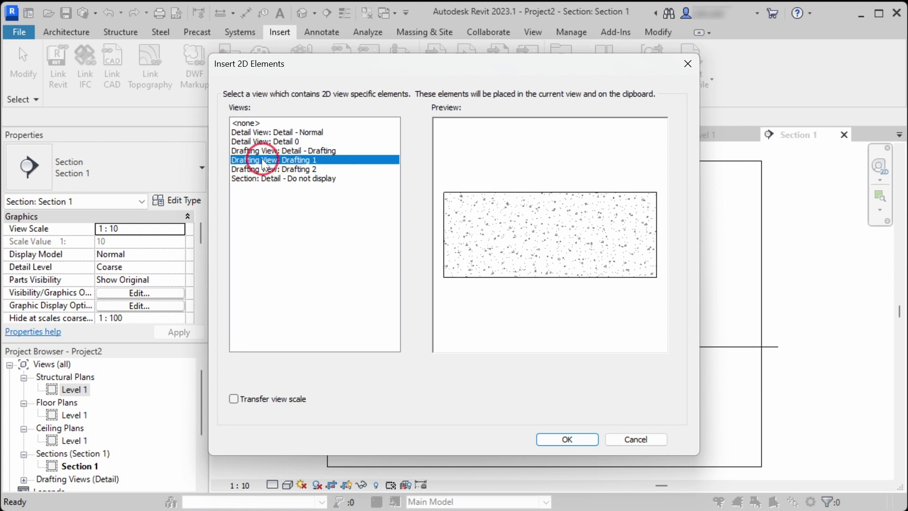
click(260, 178)
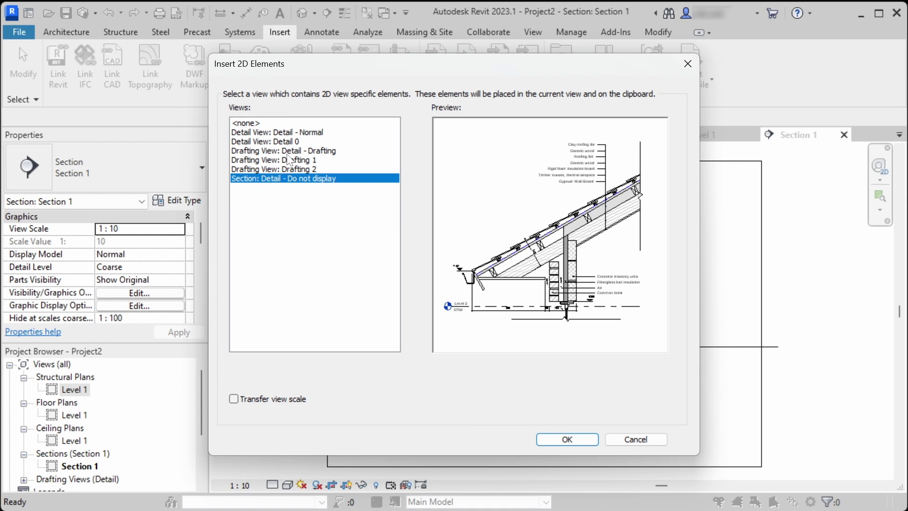
click(289, 134)
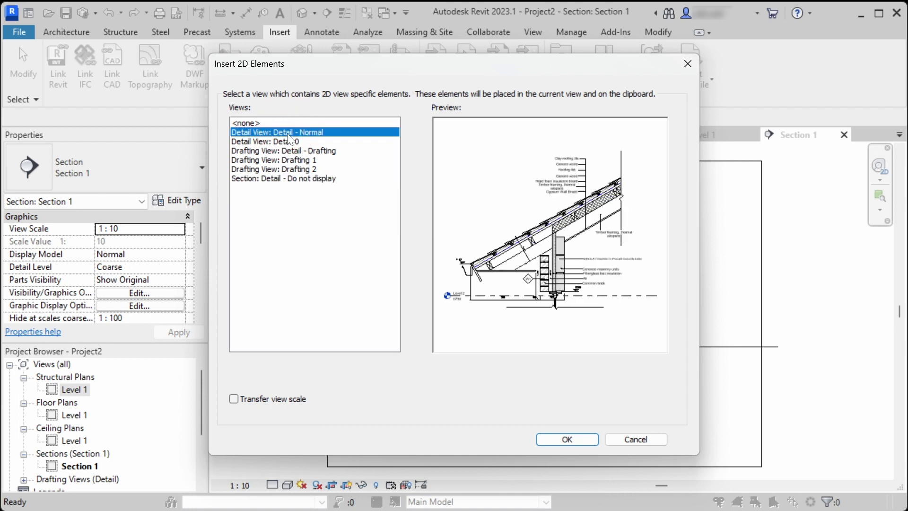
click(311, 180)
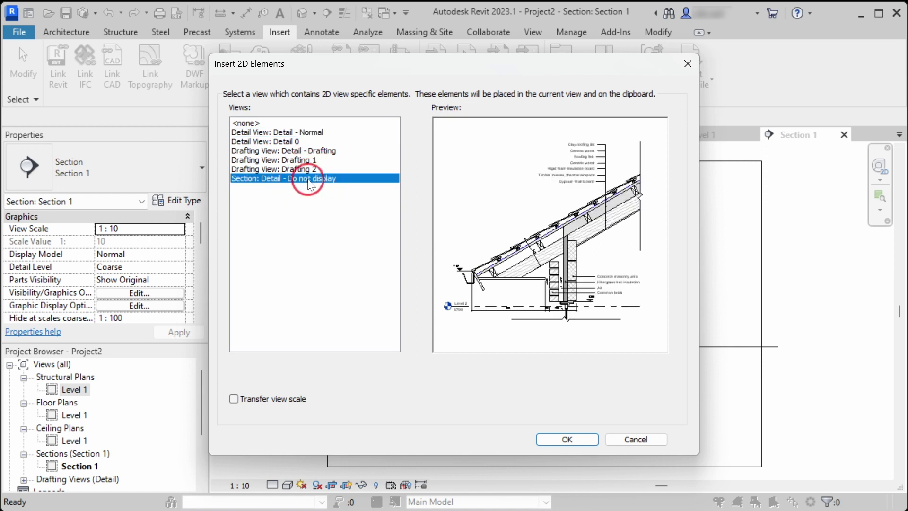
Insert the Do not display detail's 2D elements with the view scale transferred, accept the duplicate types, and place them in Section 1.
click(293, 400)
click(573, 438)
click(492, 323)
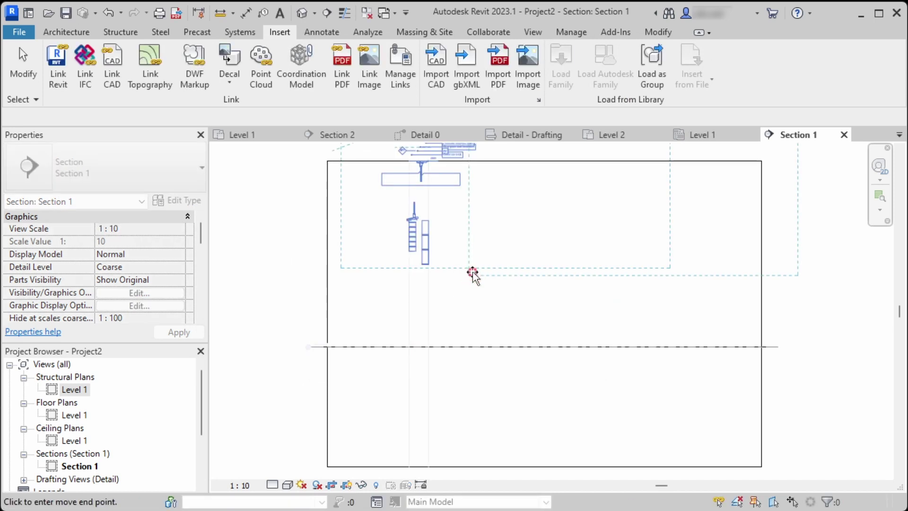
click(399, 441)
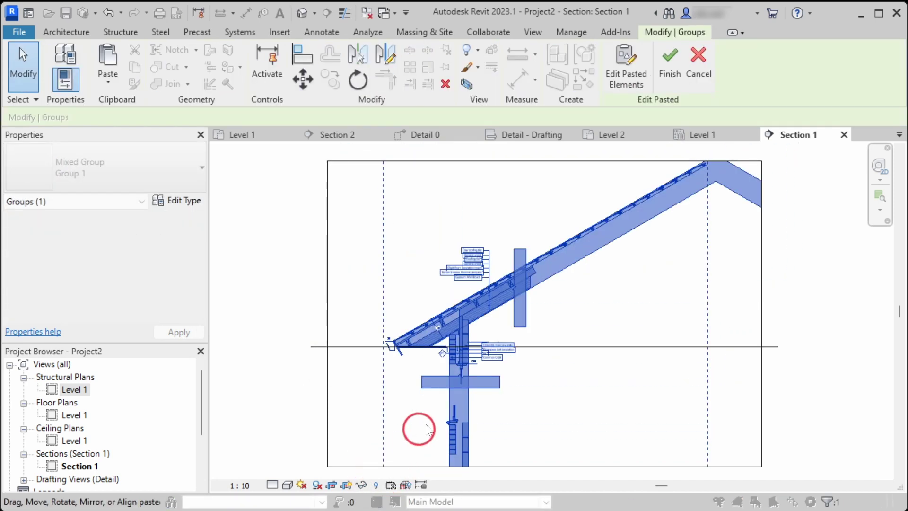
click(524, 311)
middle_drag(527, 351, 527, 331)
Tighten the Section 1 crop region around the inserted eaves detail by pulling its lower, right and upper edges inward.
click(505, 448)
drag(544, 447, 544, 364)
drag(760, 242, 524, 251)
key(Escape)
scroll(462, 338, up, 5)
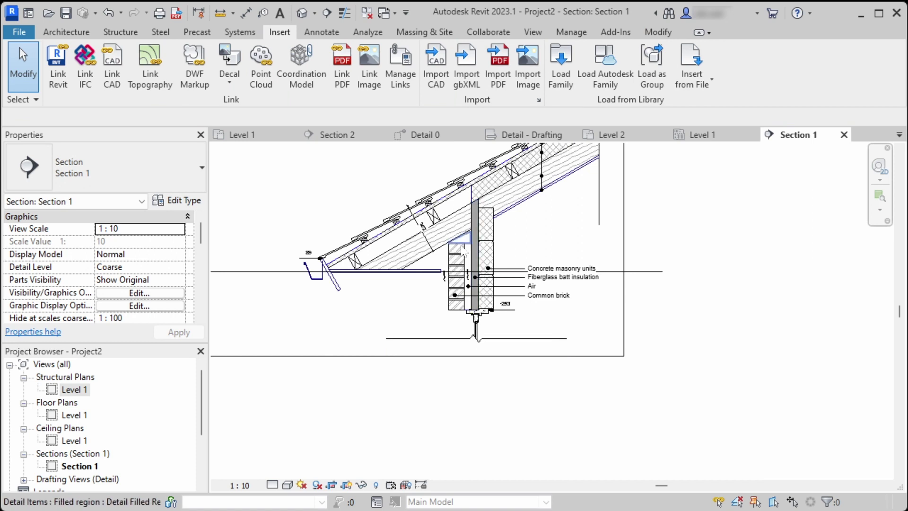
mouse_move(575, 268)
middle_down()
mouse_move(572, 330)
mouse_move(535, 376)
middle_up()
scroll(282, 376, down, 2)
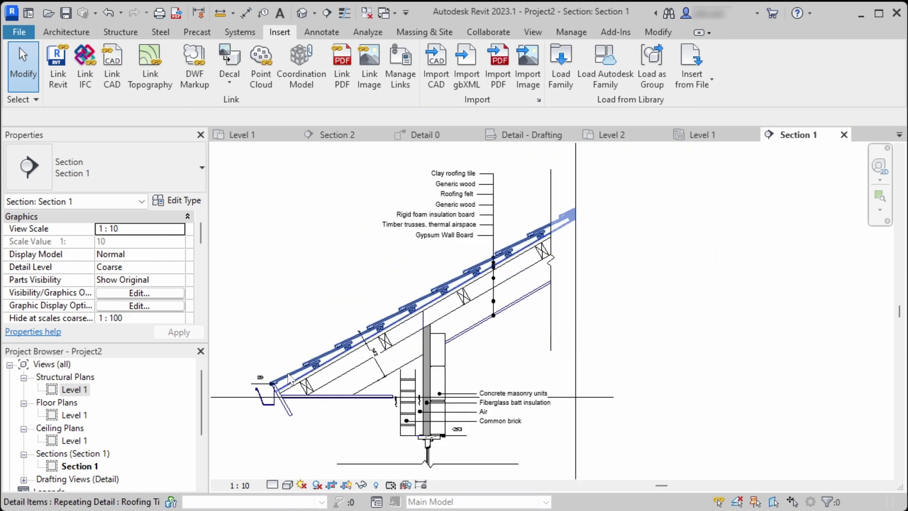
scroll(452, 426, down, 3)
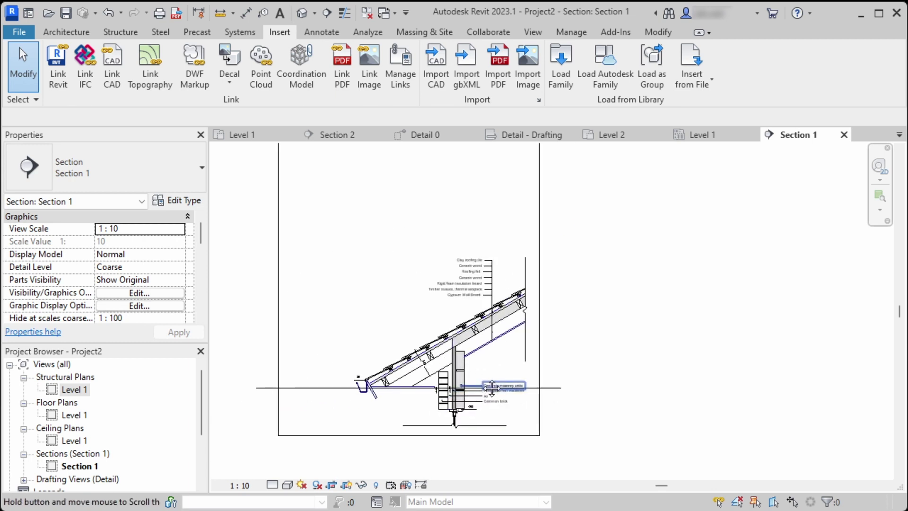
click(467, 194)
drag(442, 196, 450, 260)
key(Escape)
scroll(507, 326, up, 3)
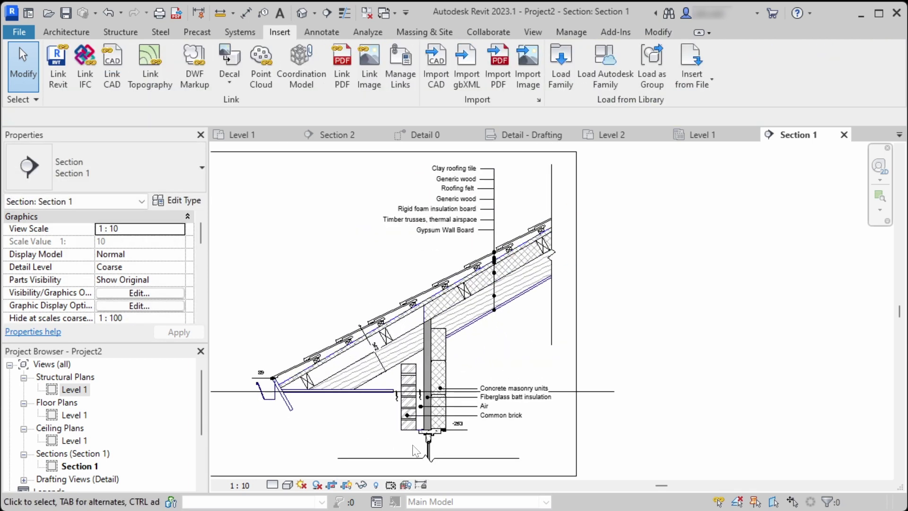
Turn off view cropping in Section 1 to expose all the inserted elements.
scroll(411, 407, down, 3)
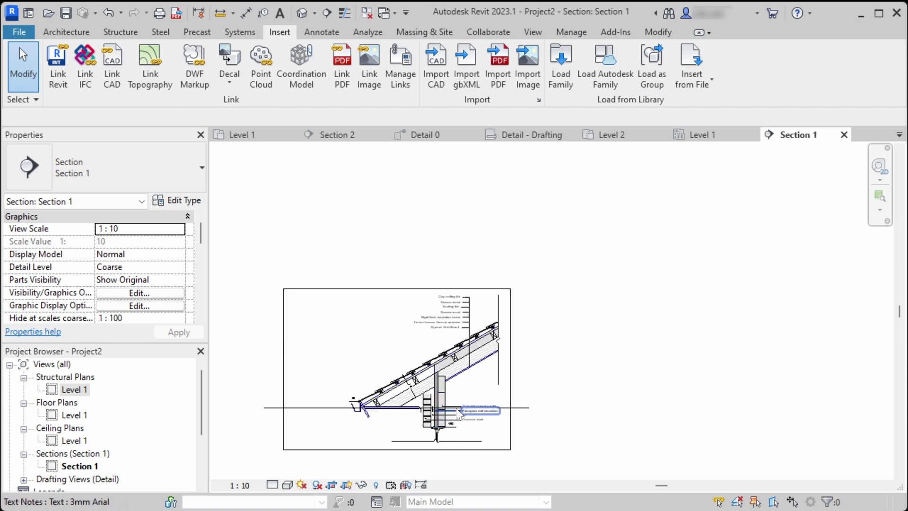
click(331, 485)
scroll(386, 331, down, 2)
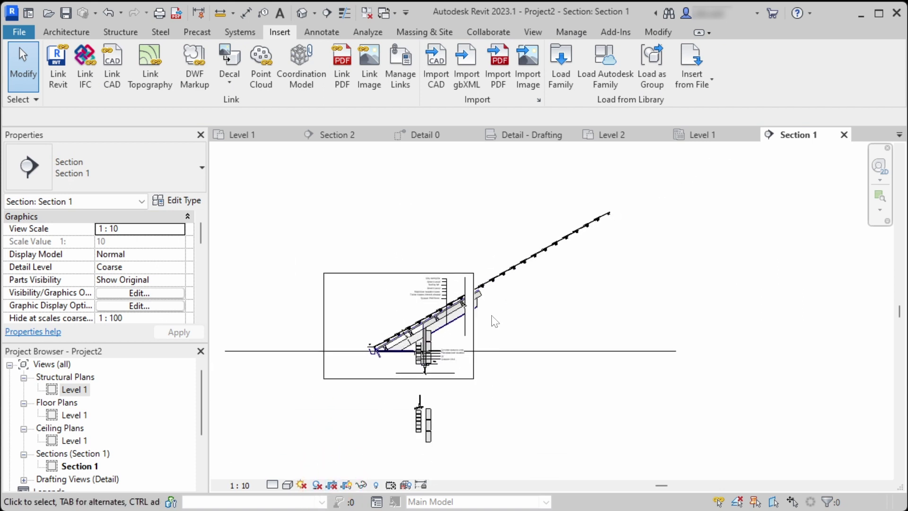
Insert 2D elements from 3 Details.rvt, choosing Detail View: Detail - Normal as the source view.
click(694, 78)
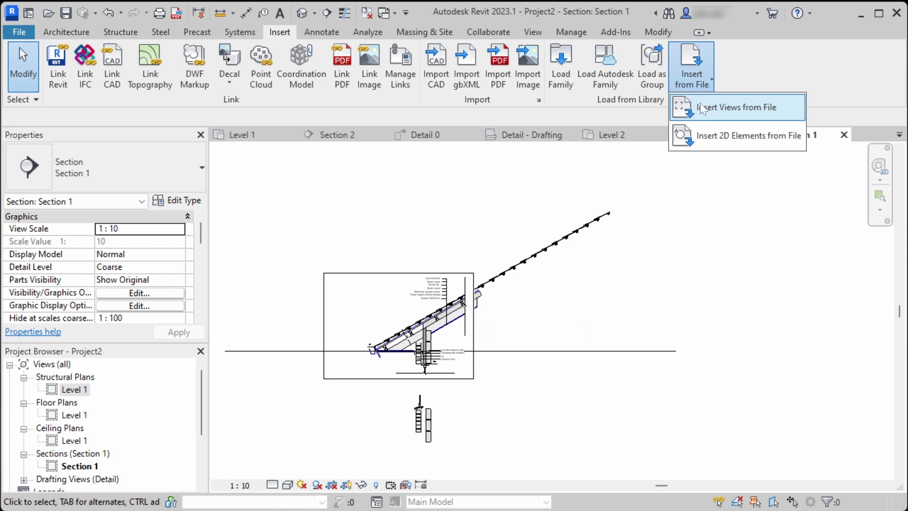
click(726, 132)
click(472, 118)
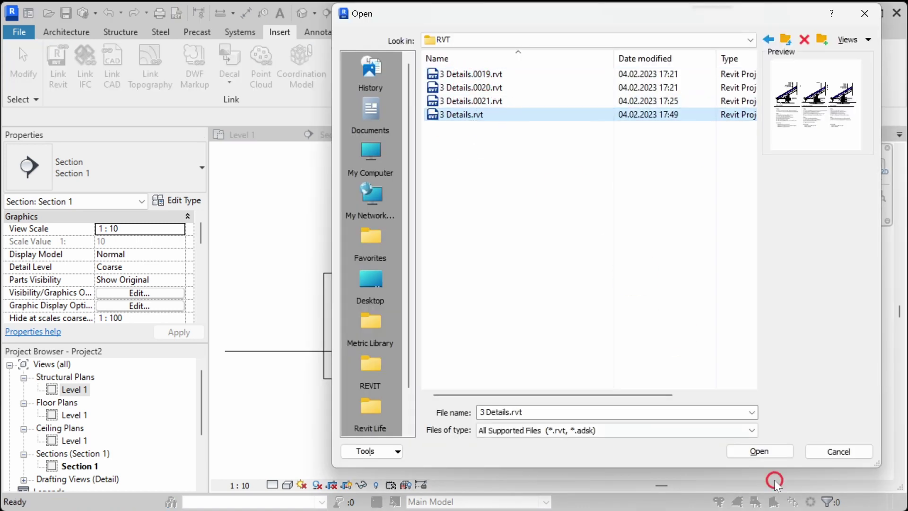
click(771, 455)
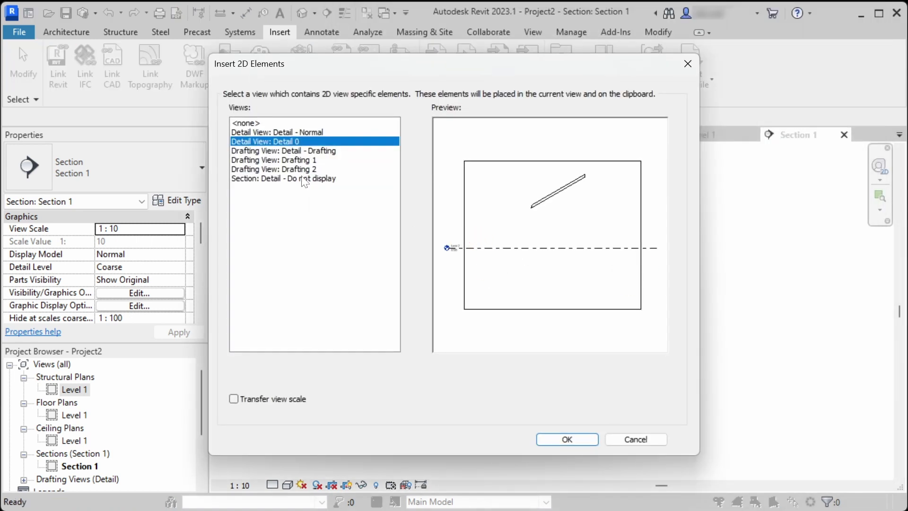
click(303, 179)
click(306, 133)
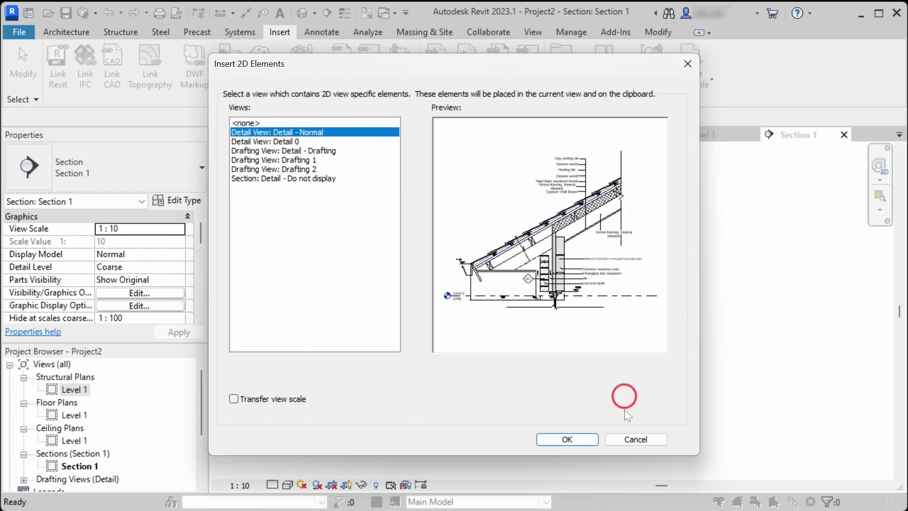
click(567, 440)
Accept the duplicate types, place the Normal detail's elements beside the first detail in Section 1, and inspect what was transferred.
click(487, 323)
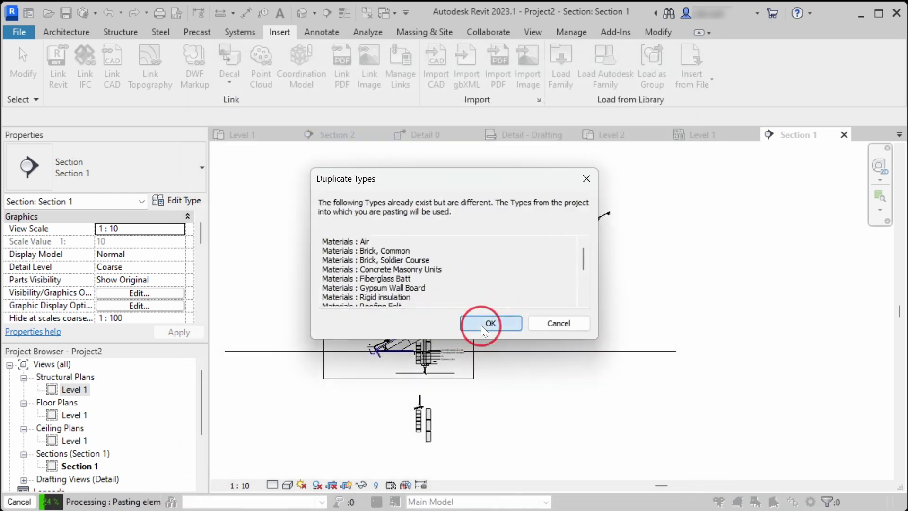
middle_drag(540, 390, 452, 304)
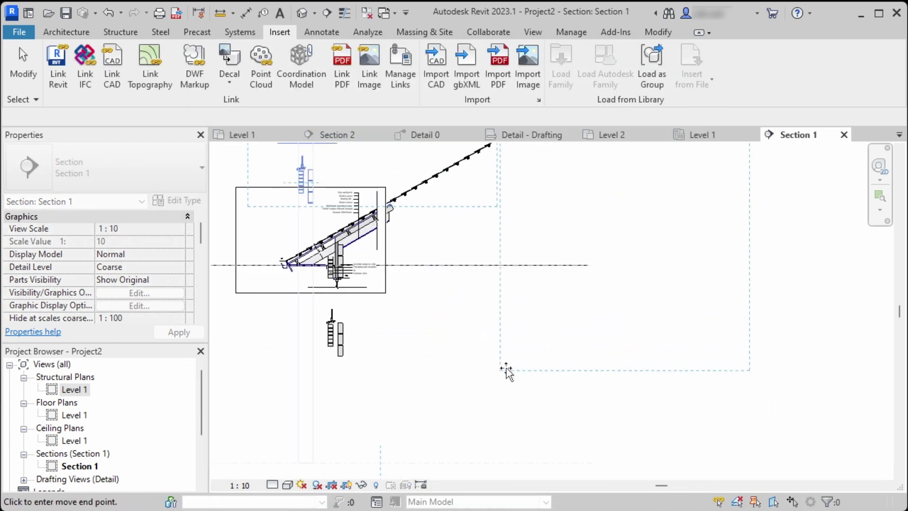
click(619, 342)
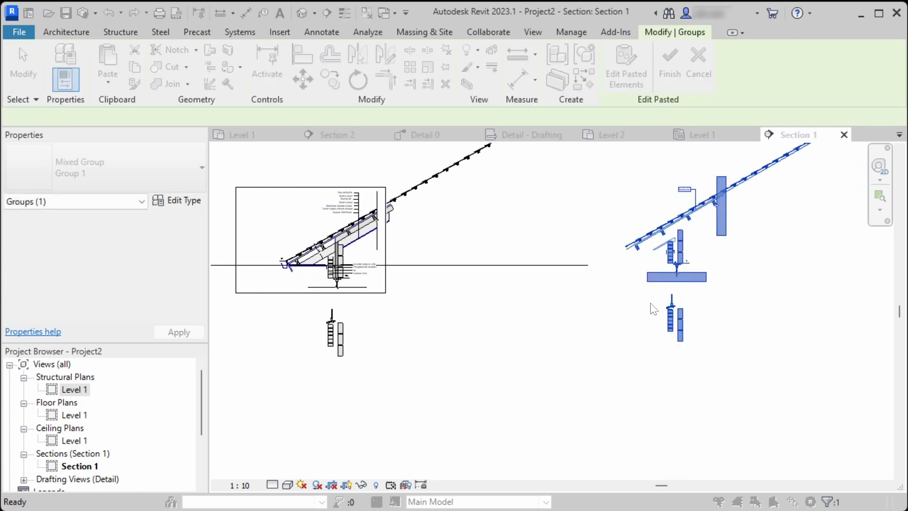
middle_drag(644, 291, 420, 336)
key(Escape)
click(496, 302)
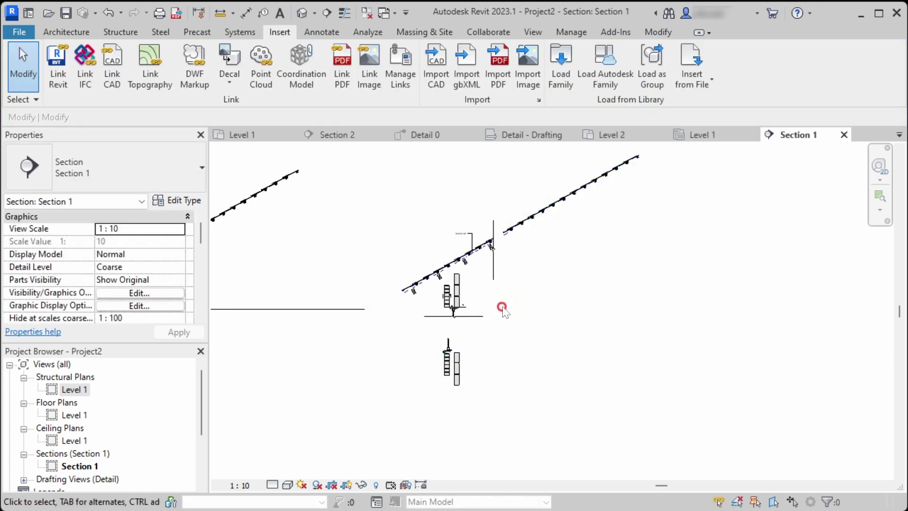
scroll(451, 298, up, 5)
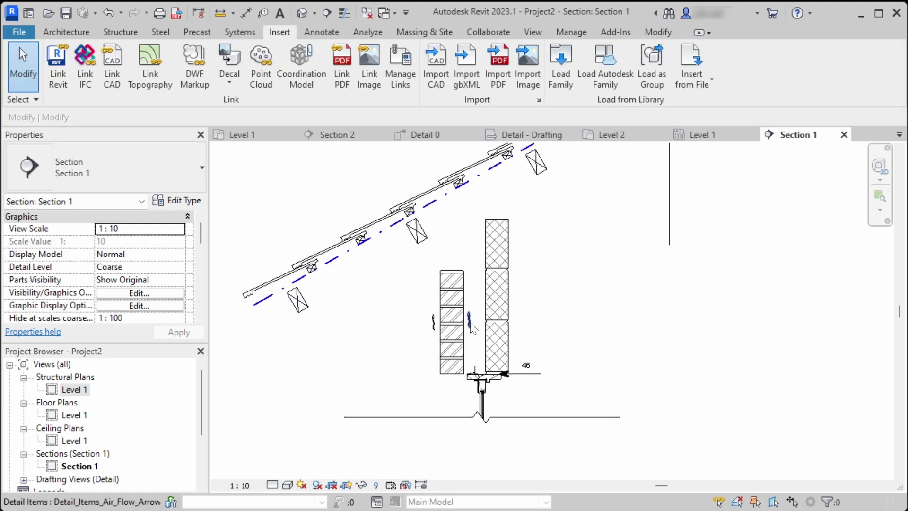
middle_drag(382, 279, 347, 402)
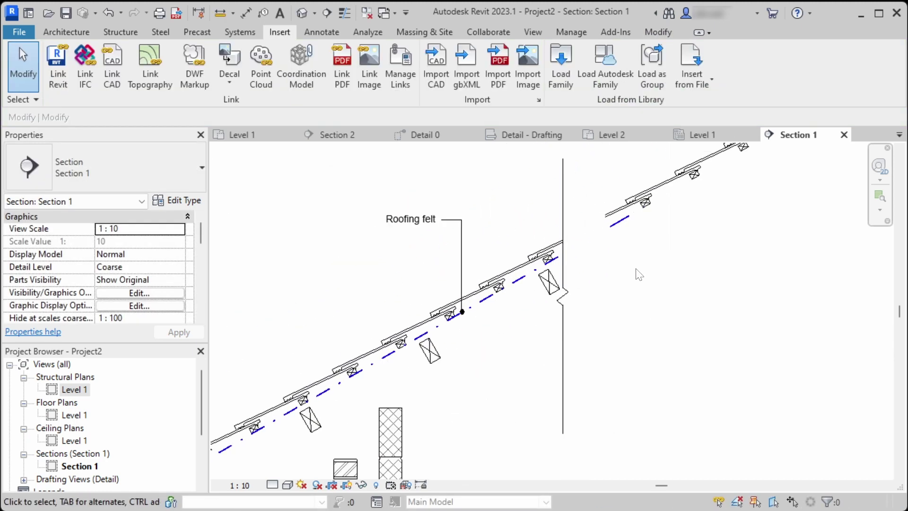
scroll(637, 275, down, 2)
middle_drag(392, 429, 601, 351)
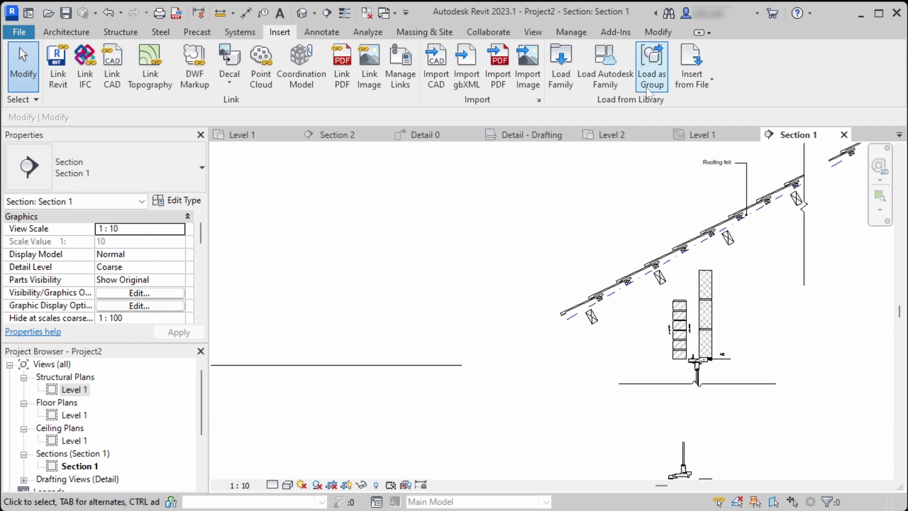
Switch back to the A100 - Detail views sheet of 3 Details.rvt, at the notes under the details.
click(899, 135)
click(825, 150)
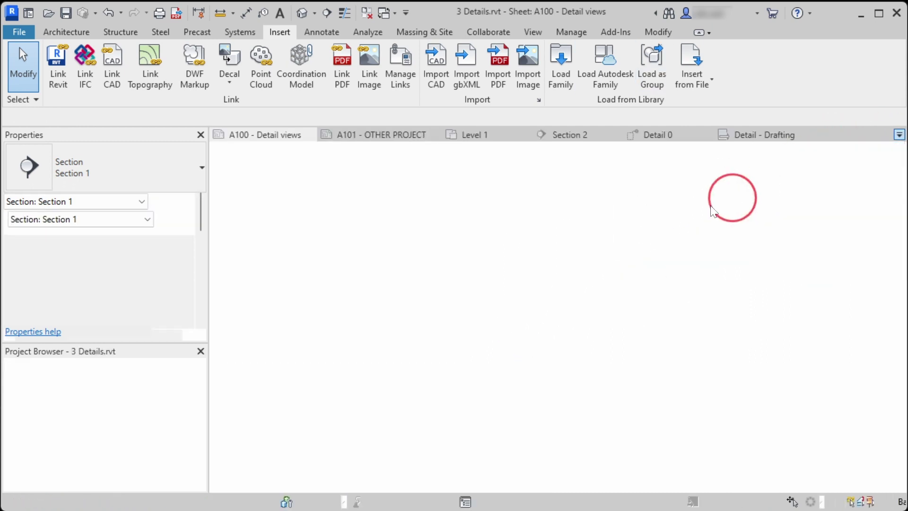
scroll(428, 288, up, 3)
Make the "Do not break if geometry changes" line bold in the PROS list under Detail - Do not display.
click(385, 324)
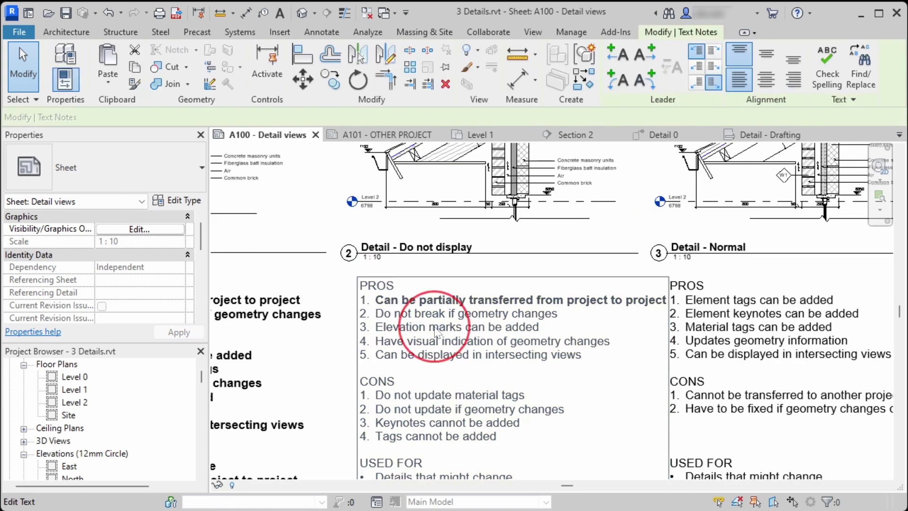
click(509, 325)
drag(562, 316, 379, 313)
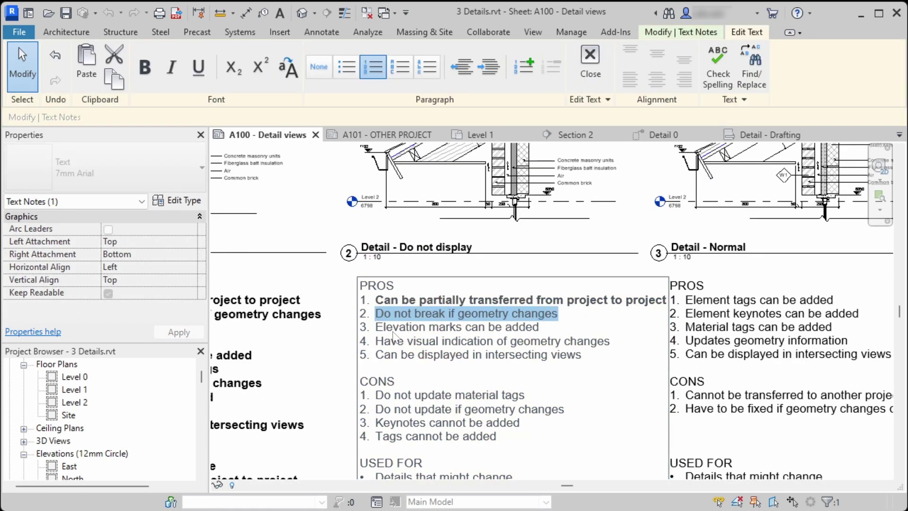
key(ctrl+b)
click(337, 335)
key(Escape)
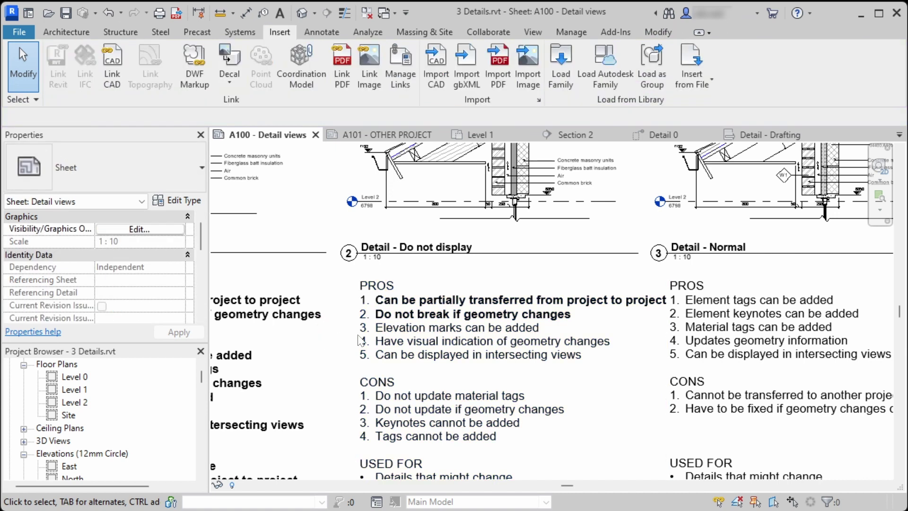
Activate the Detail - Do not display viewport on the sheet and close all inactive views.
middle_drag(461, 178, 465, 341)
click(475, 276)
double_click(476, 279)
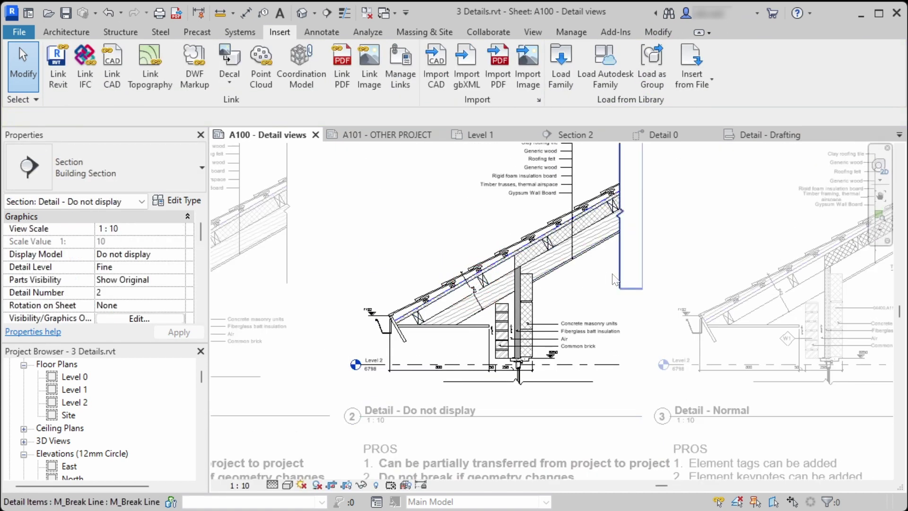
click(367, 14)
Open the Level 0 floor plan and go to Section 2 from its section head.
scroll(97, 414, down, 2)
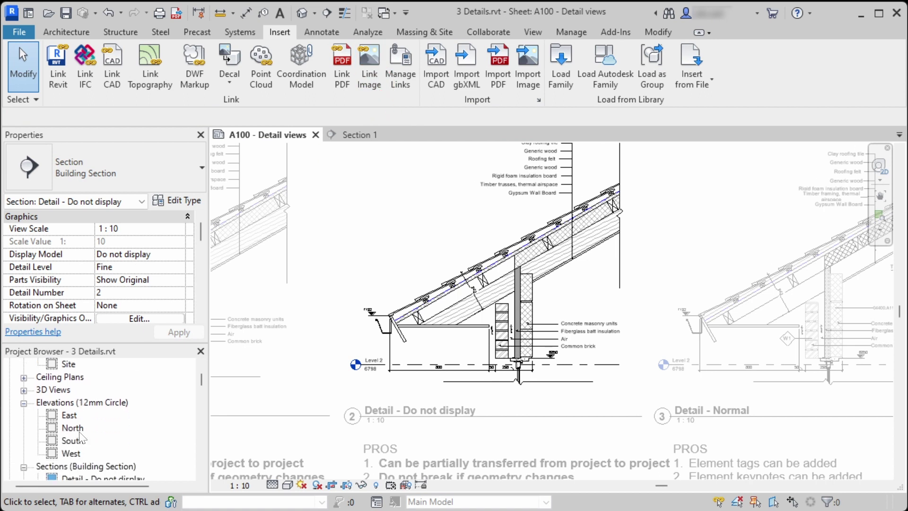
scroll(90, 407, up, 3)
double_click(76, 391)
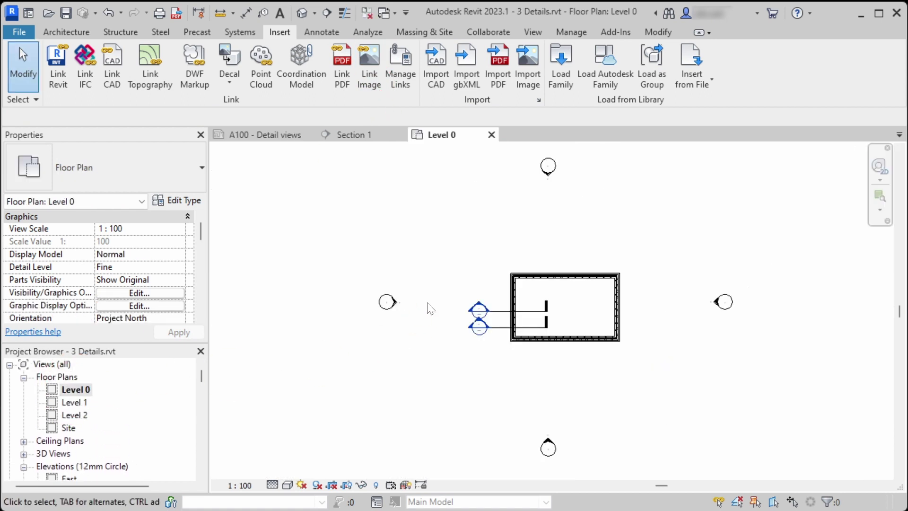
double_click(481, 326)
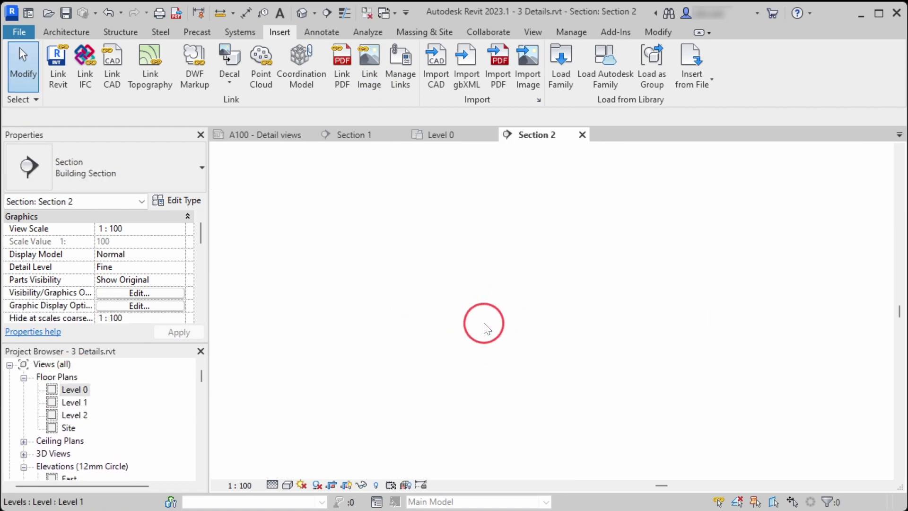
Move the sloped roof in Section 2 upward by 100 mm.
click(574, 176)
middle_drag(574, 177, 500, 266)
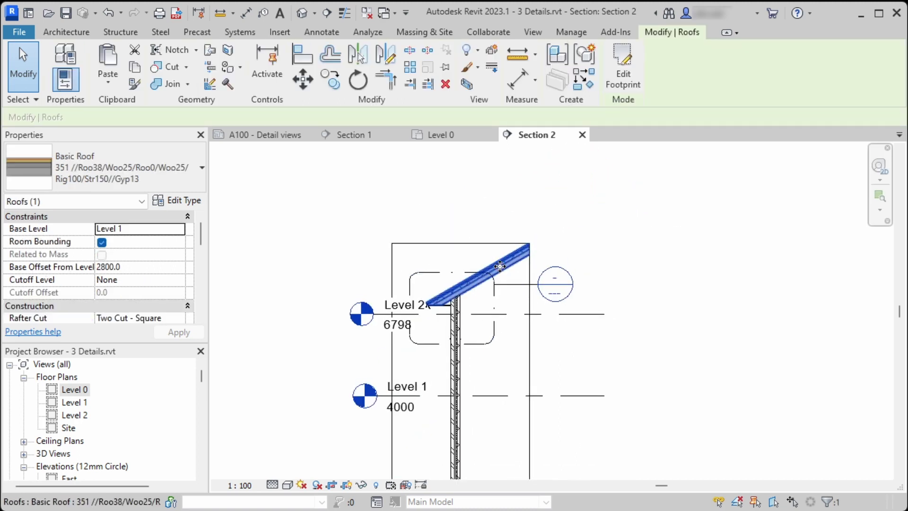
key(v)
scroll(497, 272, up, 3)
click(527, 334)
text(100)
key(Return)
key(Escape)
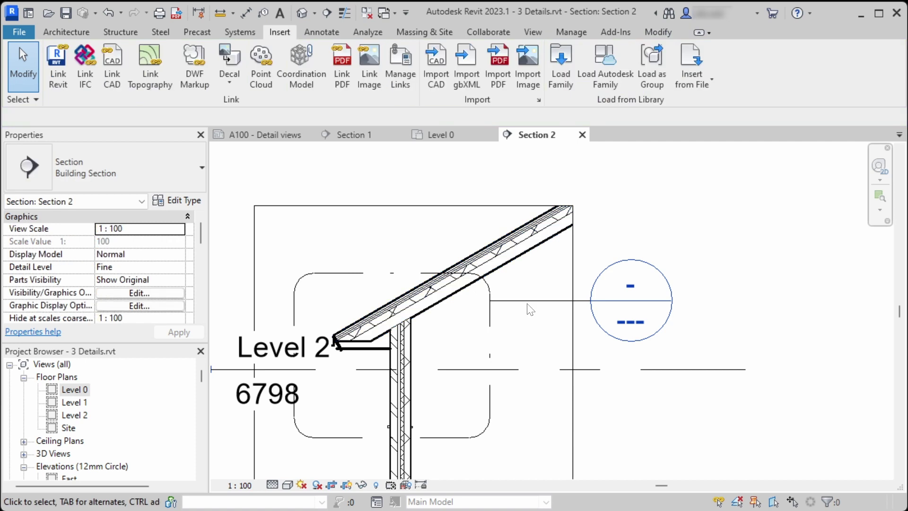
Return to the A100 - Detail views sheet and examine how Detail - Do not display responds to the roof move.
click(350, 136)
click(288, 136)
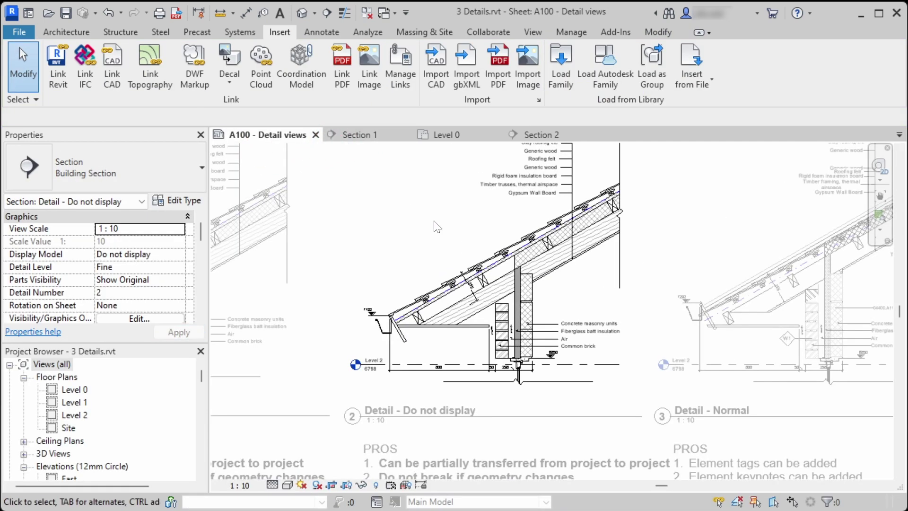
scroll(537, 279, up, 3)
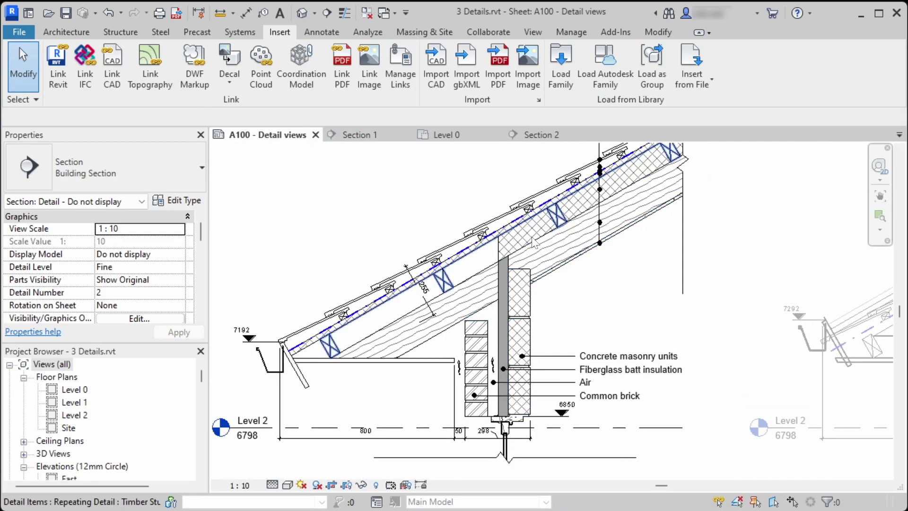
scroll(520, 328, down, 1)
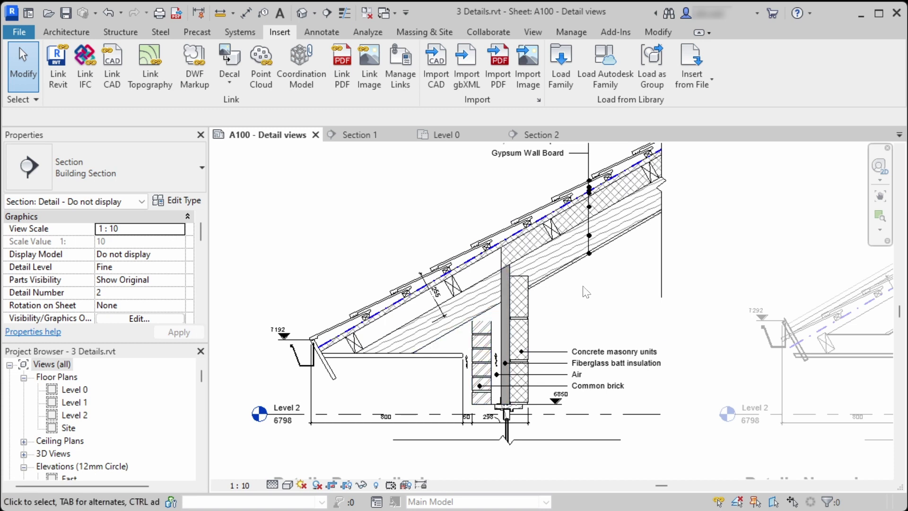
scroll(489, 303, down, 1)
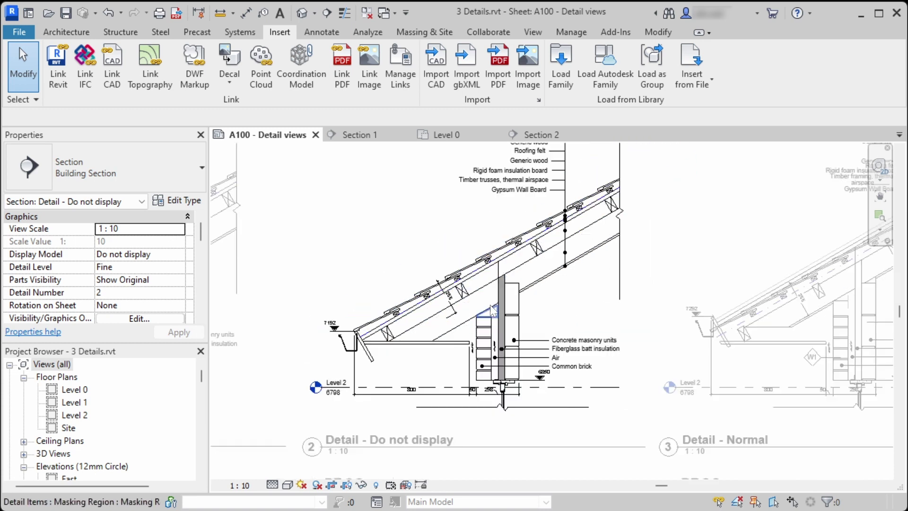
scroll(479, 332, down, 1)
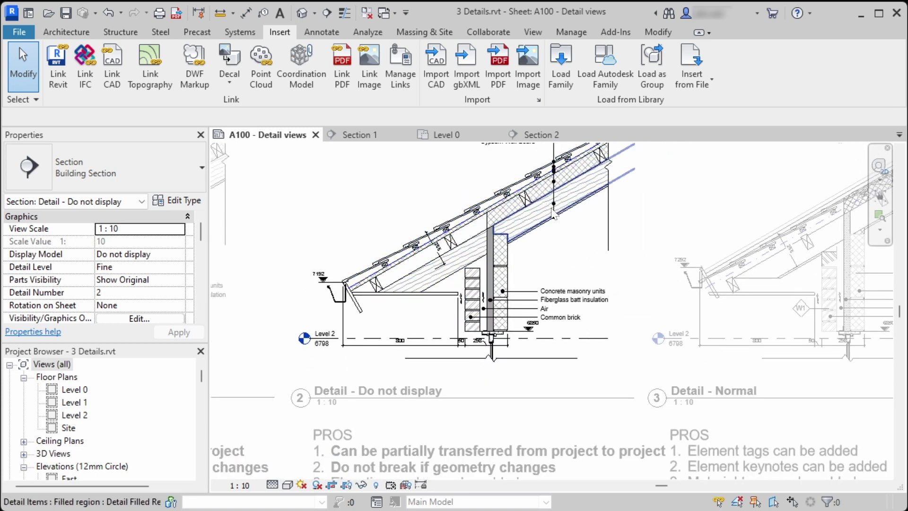
scroll(486, 310, down, 1)
Deactivate the Detail - Do not display viewport and activate the Detail - Normal viewport.
middle_drag(485, 311, 364, 432)
scroll(407, 348, up, 3)
double_click(409, 345)
scroll(364, 431, down, 1)
double_click(581, 263)
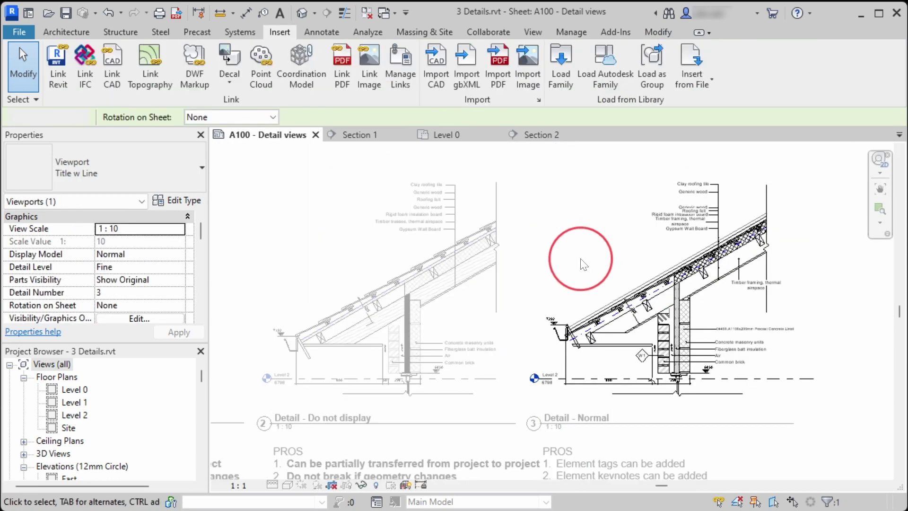
Examine how the roof, wall and repeating detail components in Detail - Normal respond to the roof move.
middle_drag(657, 324, 573, 332)
scroll(573, 332, up, 3)
scroll(570, 327, up, 1)
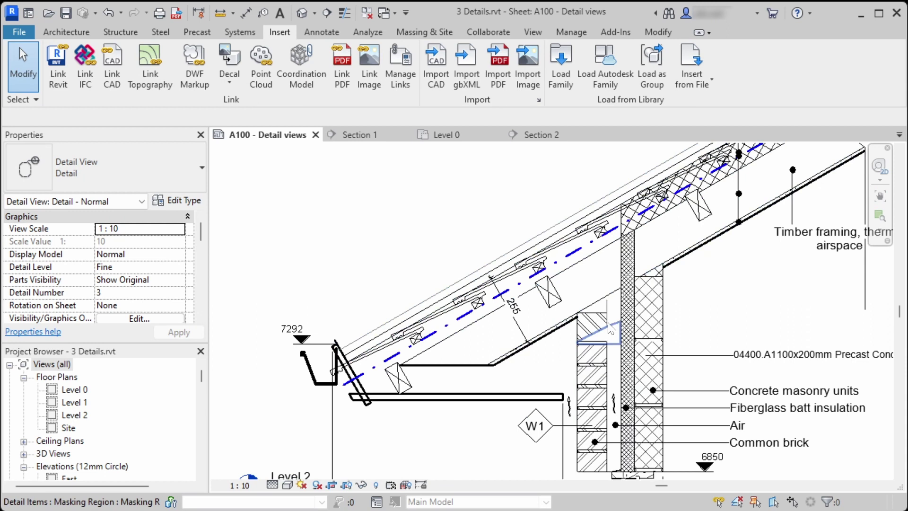
scroll(447, 321, down, 1)
scroll(447, 320, down, 1)
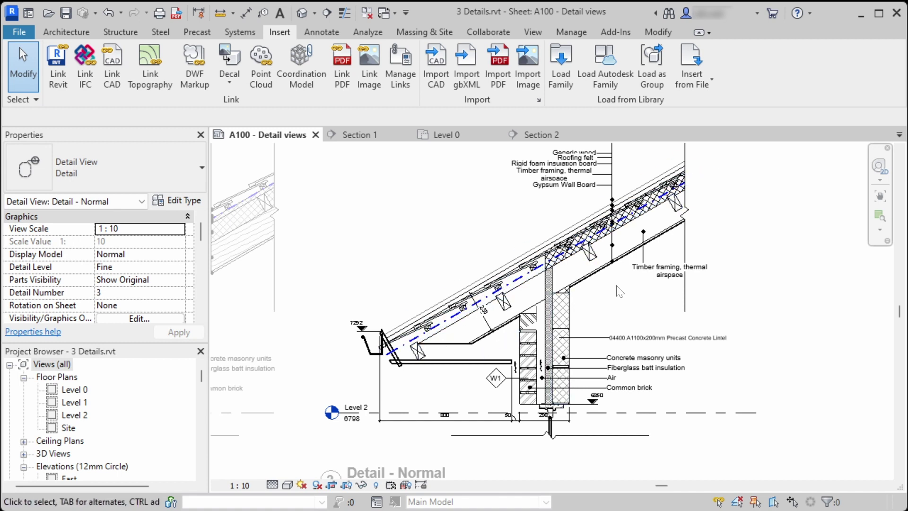
key(Tab)
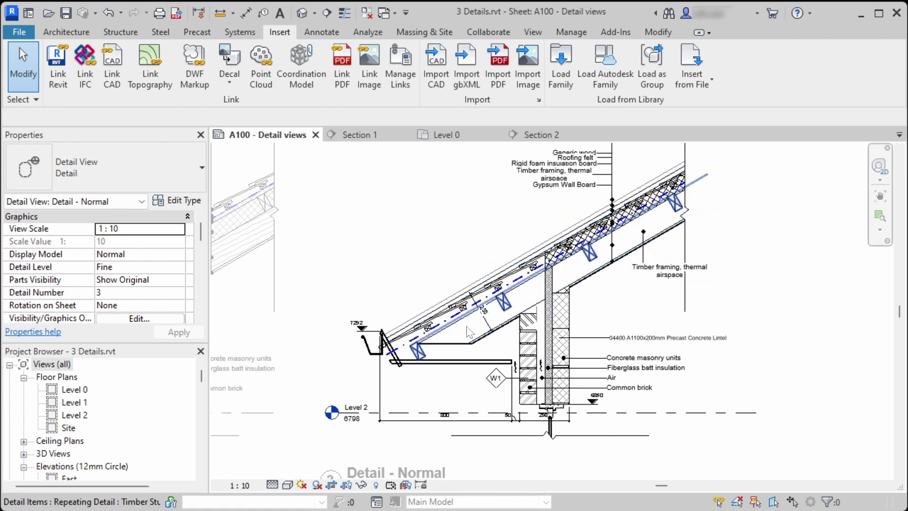
Bold the pro "Elevation marks can be added" in the Detail - Do not display text note and keep the changes.
scroll(469, 332, down, 3)
middle_drag(471, 371, 744, 217)
double_click(553, 322)
double_click(554, 322)
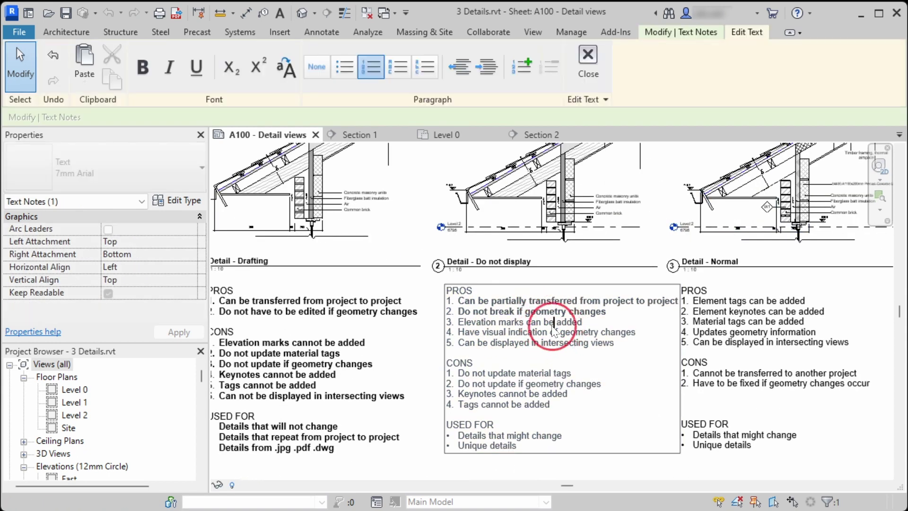
drag(588, 320, 402, 321)
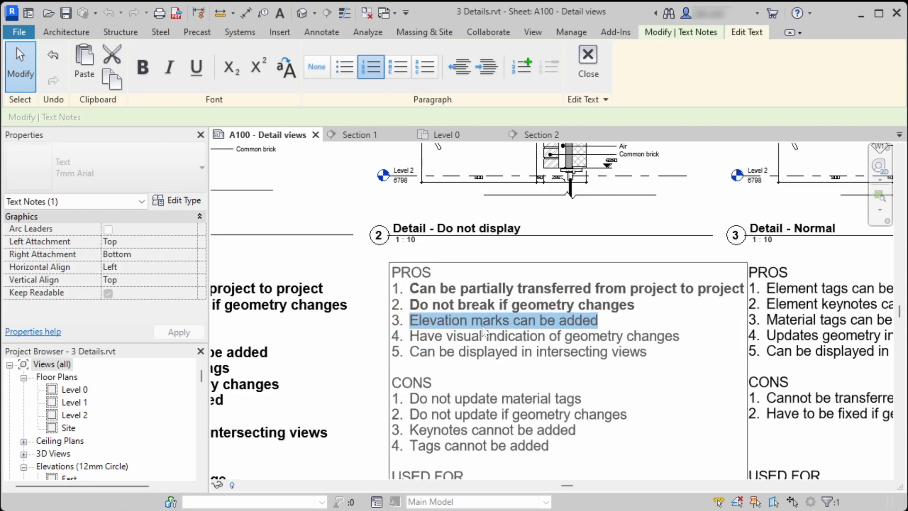
key(ctrl+b)
middle_drag(491, 306, 464, 401)
key(Escape)
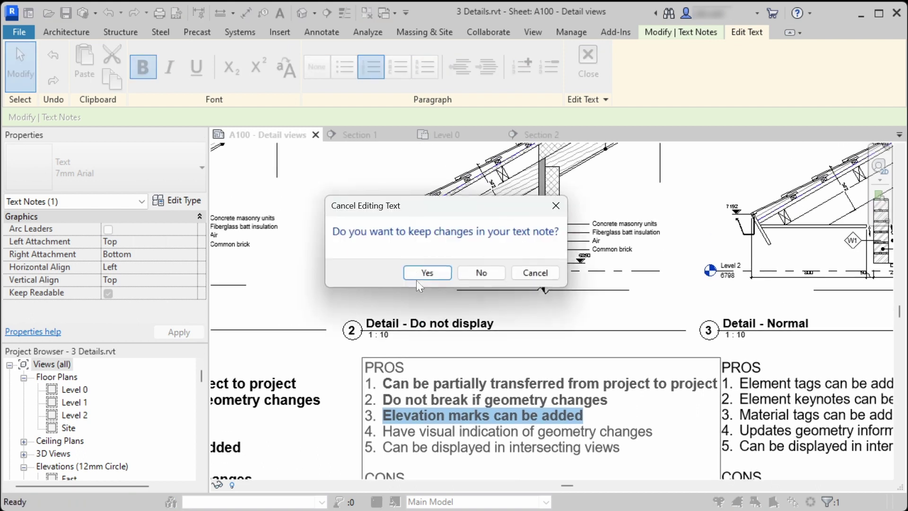
click(430, 269)
Activate the Detail - Do not display viewport and examine its spot elevations at the gutter and window head.
scroll(409, 216, up, 5)
key(Escape)
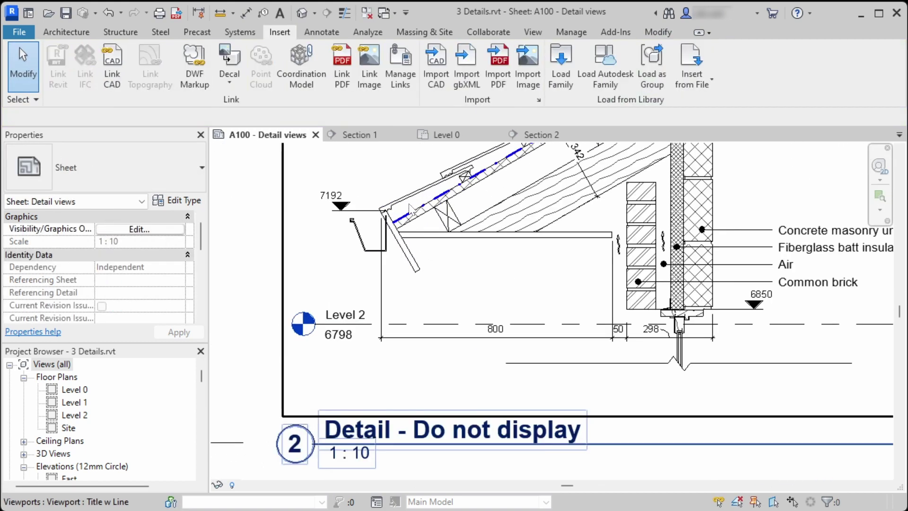
double_click(402, 183)
click(398, 204)
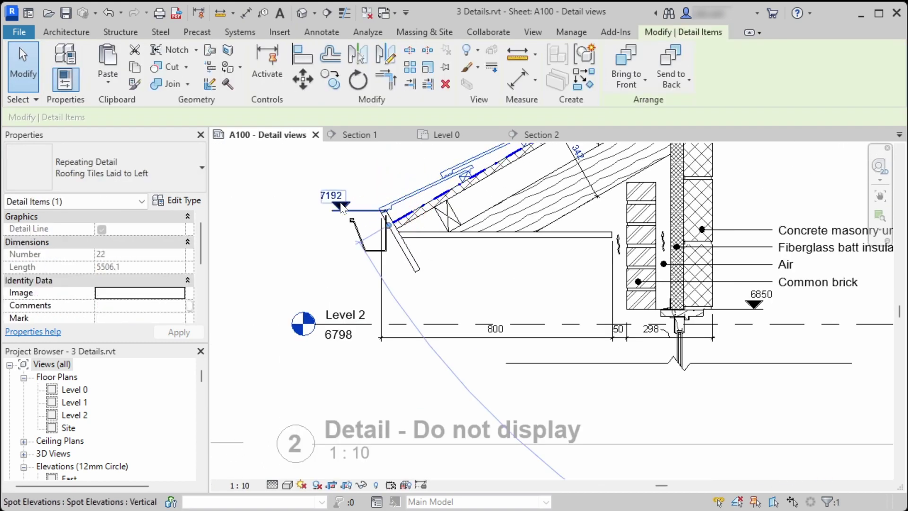
key(Escape)
click(715, 310)
middle_drag(728, 265, 607, 330)
drag(566, 190, 570, 228)
key(Escape)
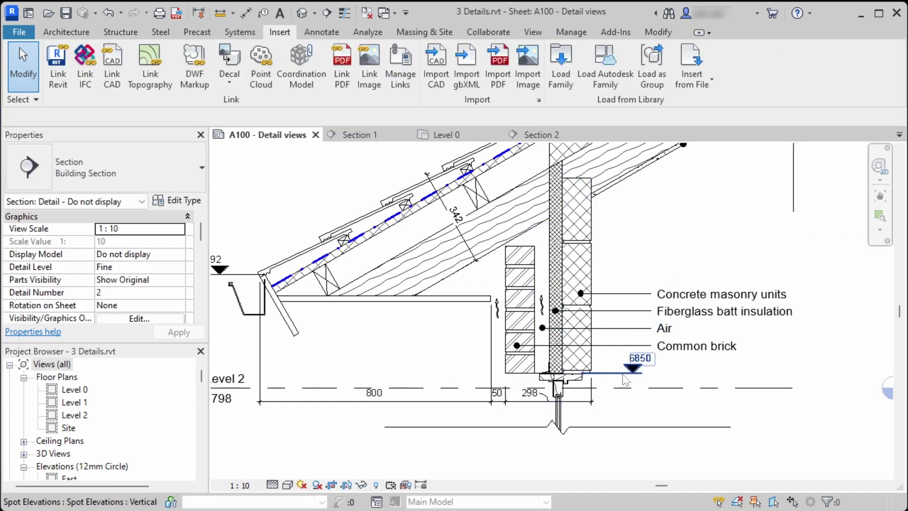
Bold the pro "Have visual indication of geometry changes" in the Detail - Do not display text note and finish editing it.
scroll(638, 365, down, 2)
middle_drag(572, 303, 509, 325)
click(509, 325)
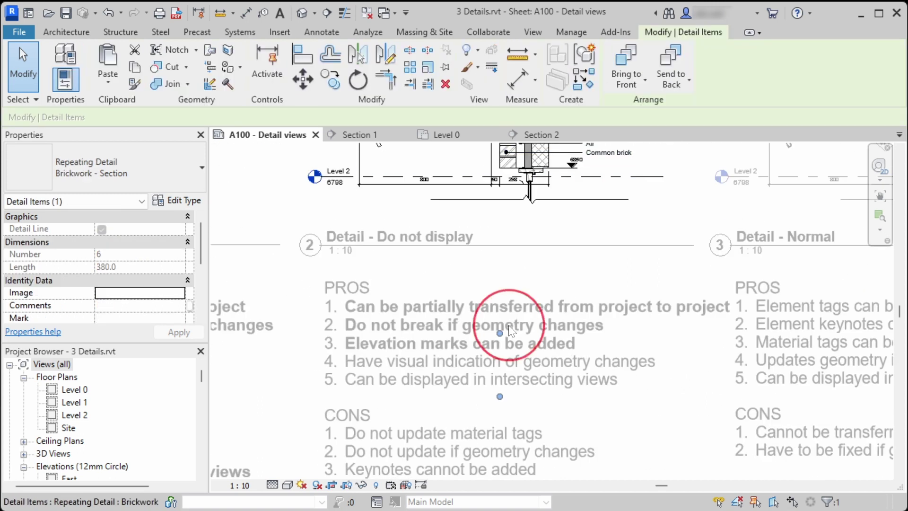
click(490, 355)
scroll(564, 385, down, 1)
double_click(572, 384)
double_click(564, 371)
click(605, 369)
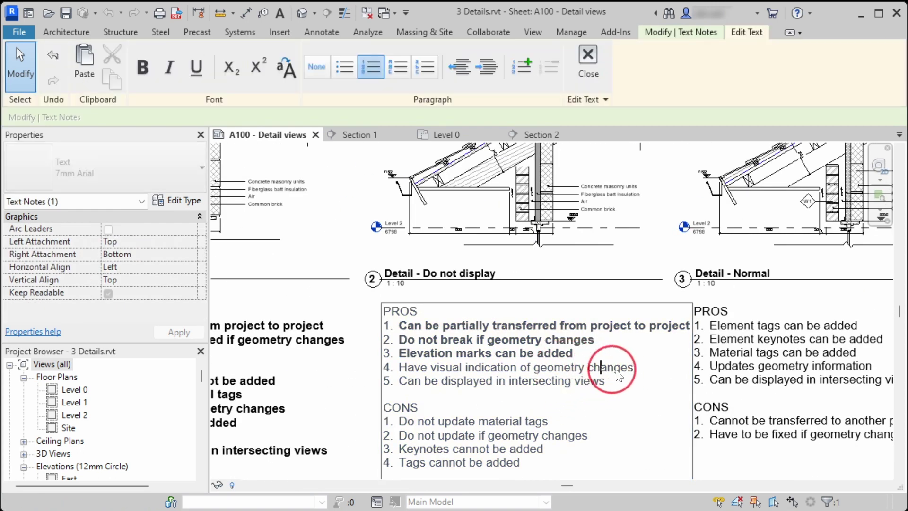
drag(620, 376, 435, 377)
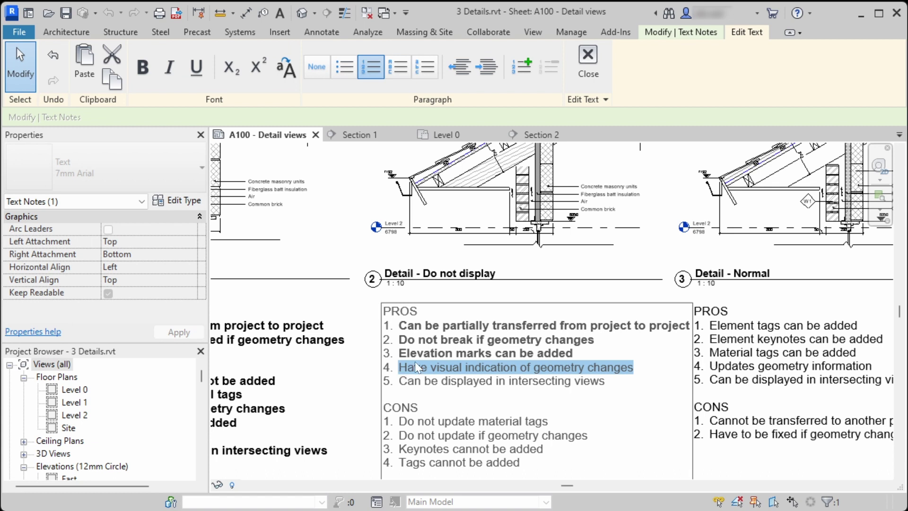
click(325, 243)
Activate the Detail - Do not display viewport and set its Display Model to Halftone.
middle_drag(449, 165, 429, 284)
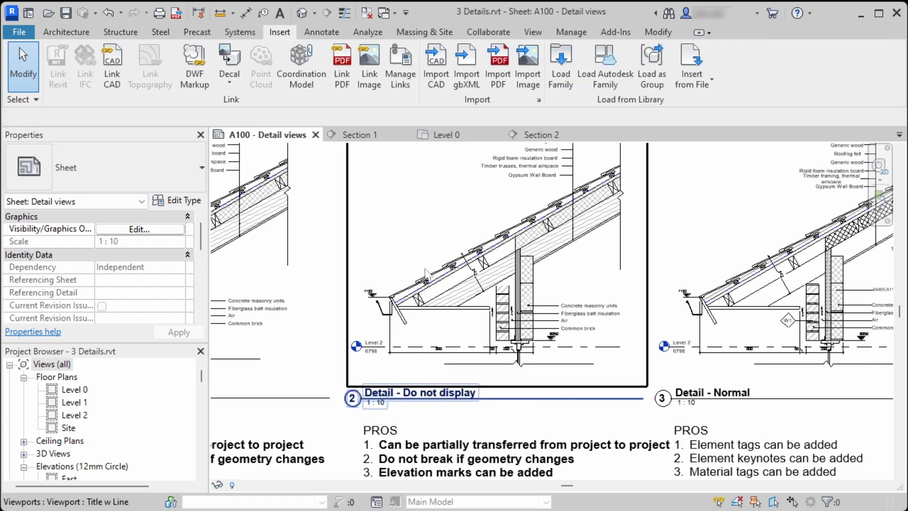
scroll(428, 284, up, 2)
double_click(416, 234)
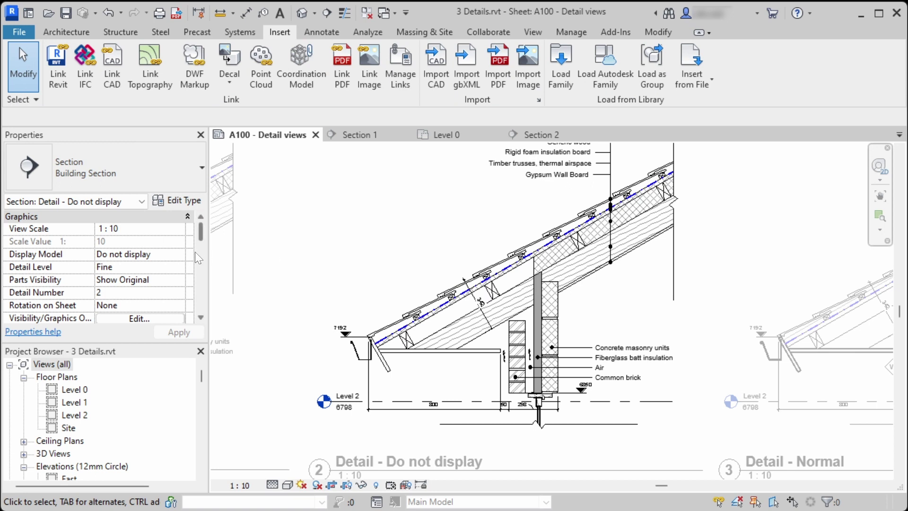
click(178, 255)
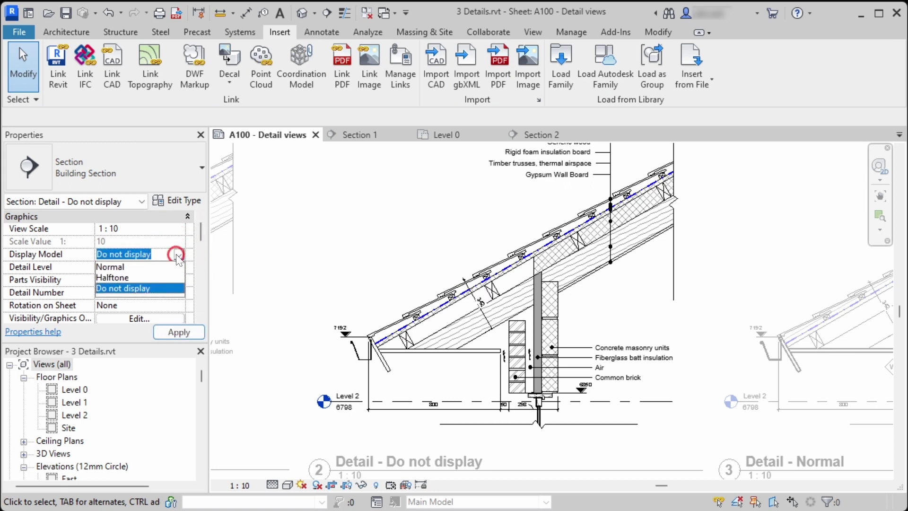
click(119, 278)
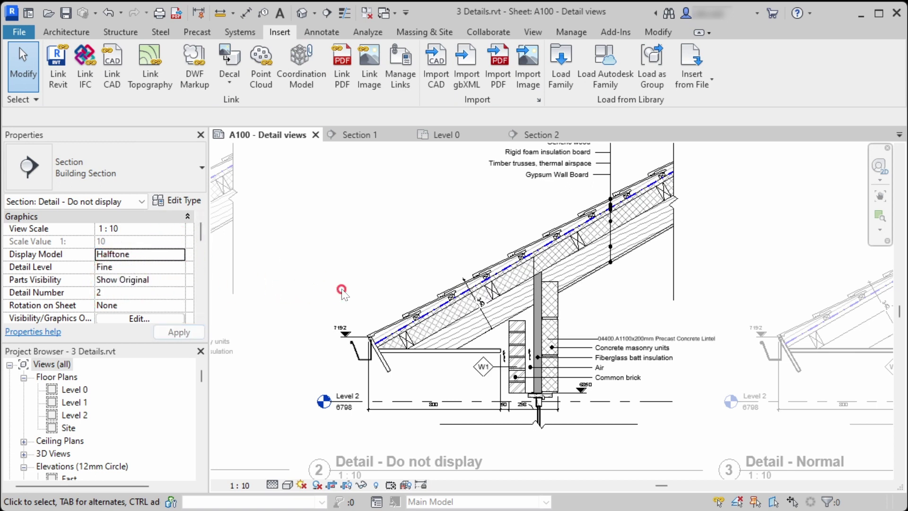
Move the roof upward in the Detail - Do not display view to a base offset of 2900.
click(462, 293)
drag(452, 254, 452, 233)
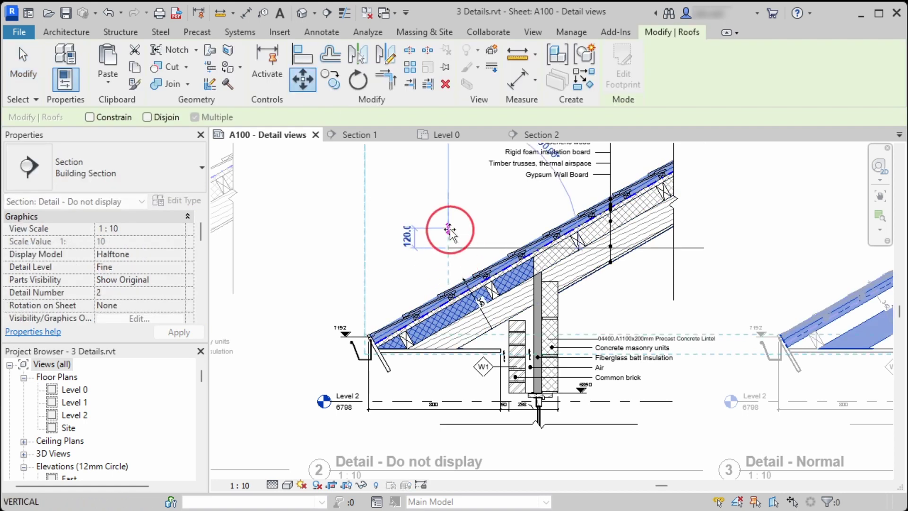
key(Return)
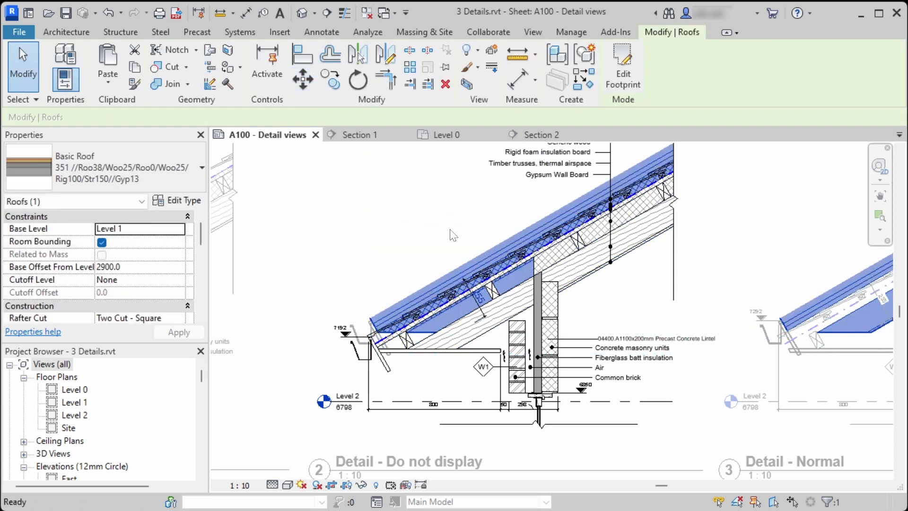
key(Escape)
scroll(422, 326, up, 3)
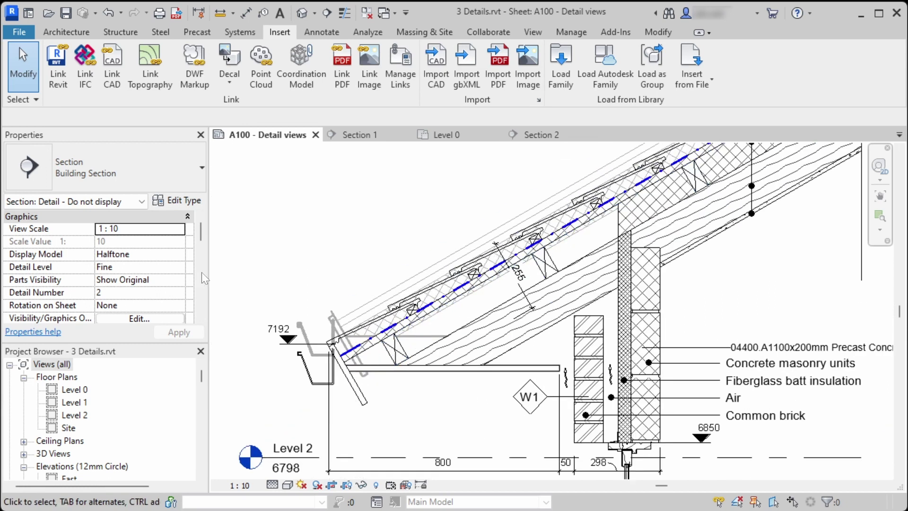
Switch the section's Display Model to Do not display and then return it to Halftone, keeping Parts Visibility at Show Original.
click(178, 281)
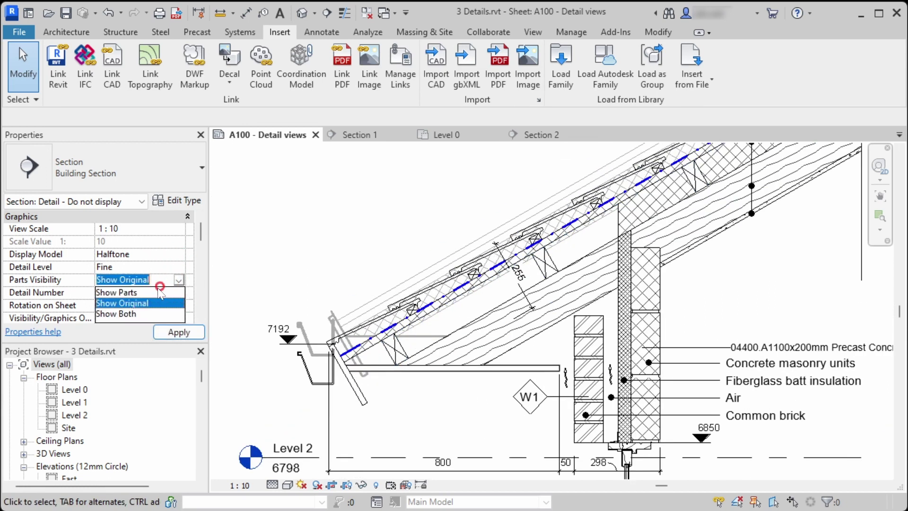
click(126, 302)
click(179, 254)
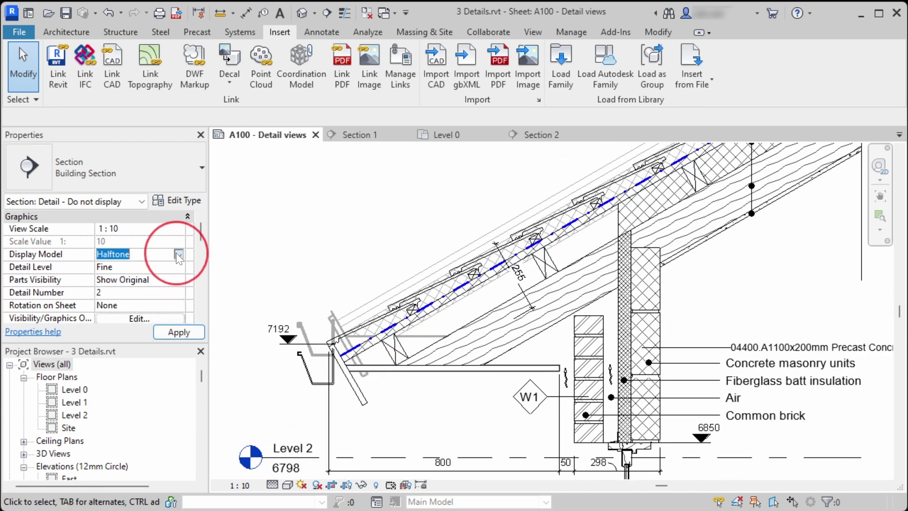
click(121, 288)
click(137, 254)
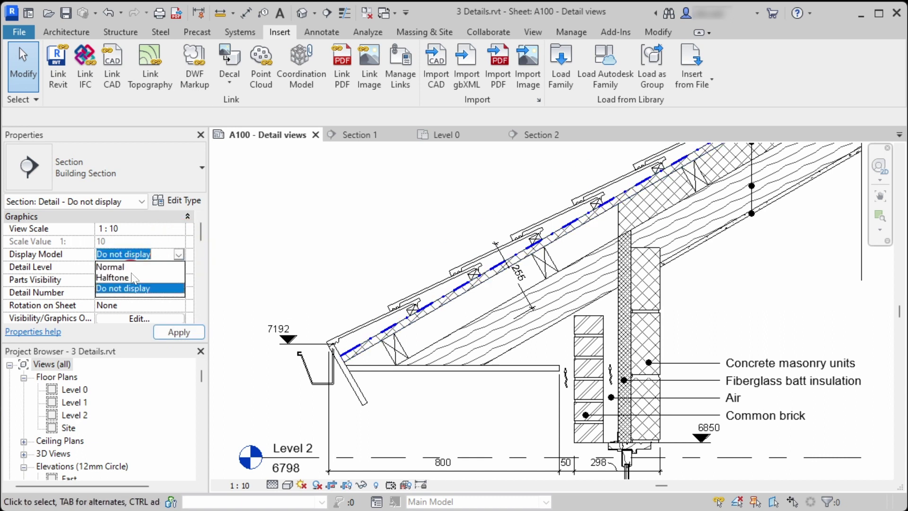
click(124, 278)
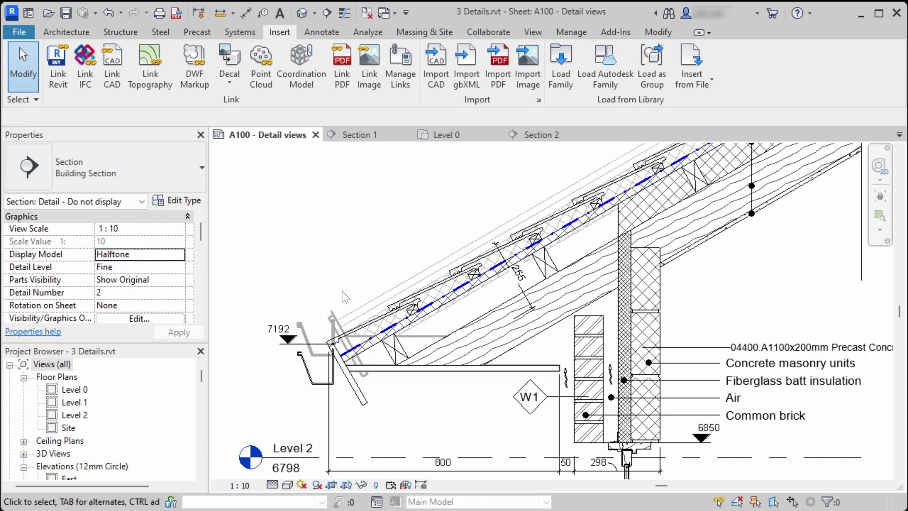
Compare the raised halftone roof in Detail - Do not display with the Detail - Drafting view.
click(416, 277)
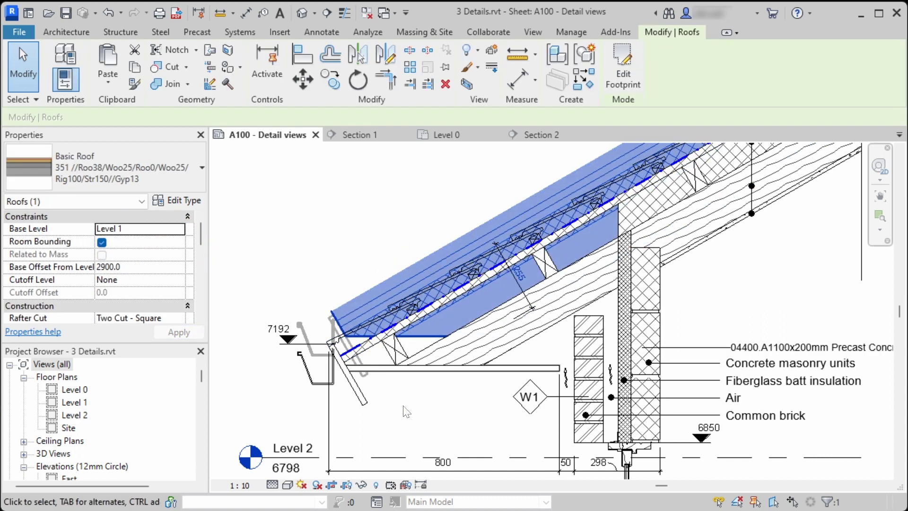
click(428, 205)
scroll(426, 184, down, 1)
scroll(396, 301, down, 3)
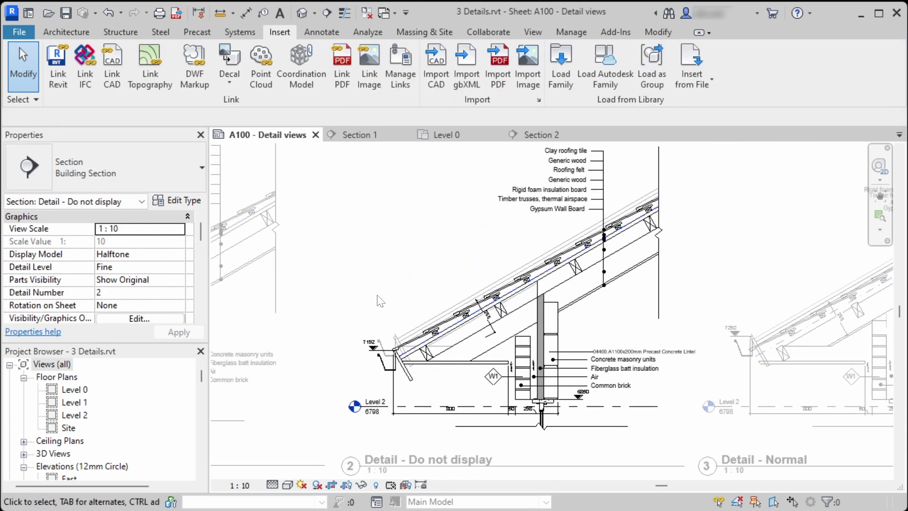
scroll(397, 301, down, 3)
double_click(541, 299)
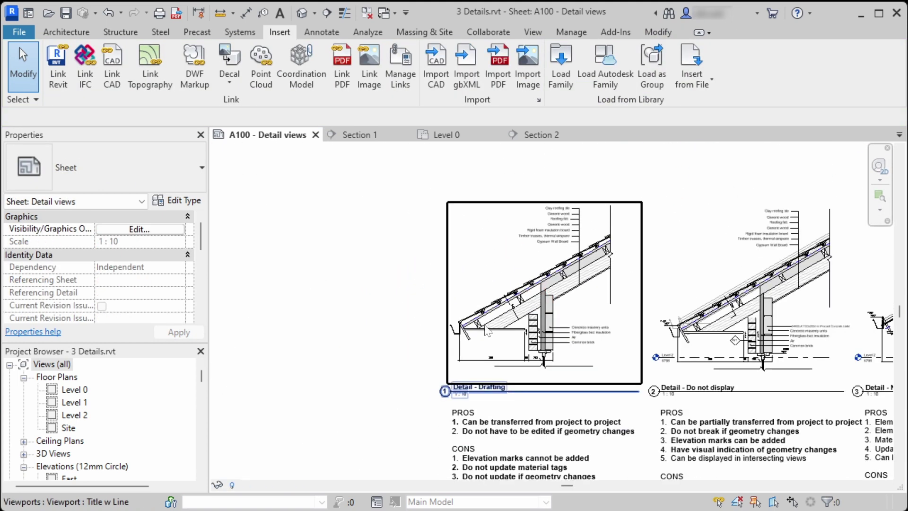
scroll(541, 298, up, 3)
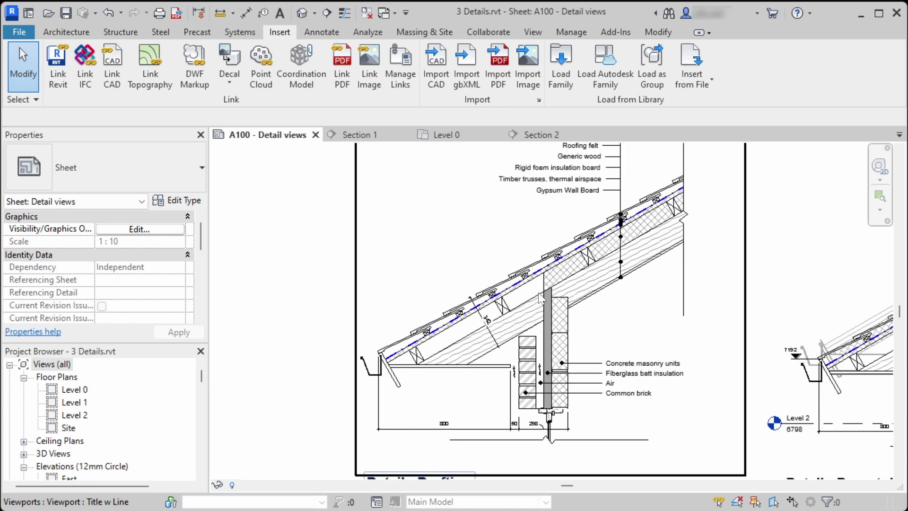
middle_drag(626, 303, 314, 308)
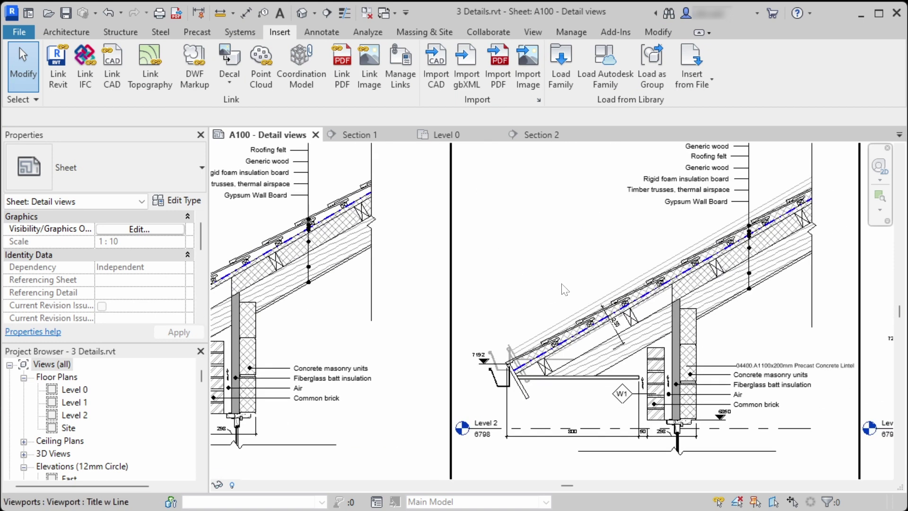
Reactivate the Detail - Do not display viewport and undo the roof move and the Halftone display setting.
double_click(562, 285)
middle_drag(596, 294, 513, 284)
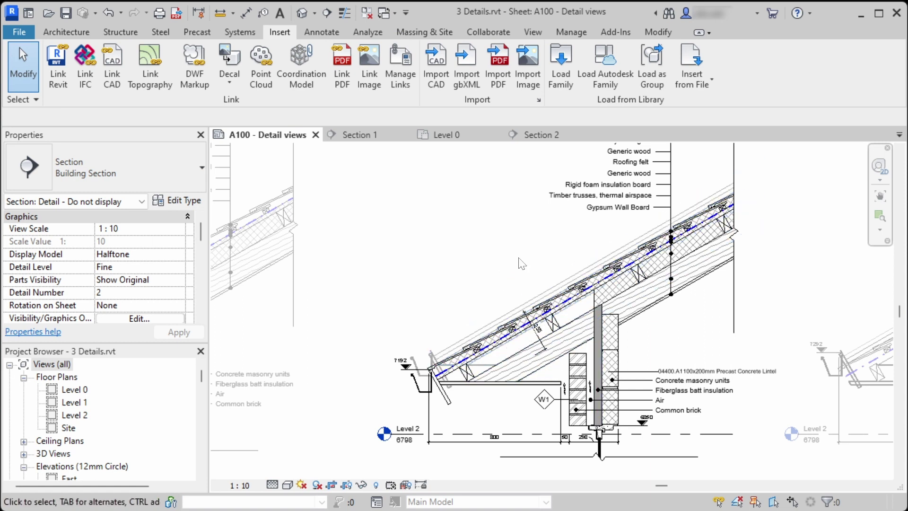
key(ctrl+z)
scroll(519, 258, down, 3)
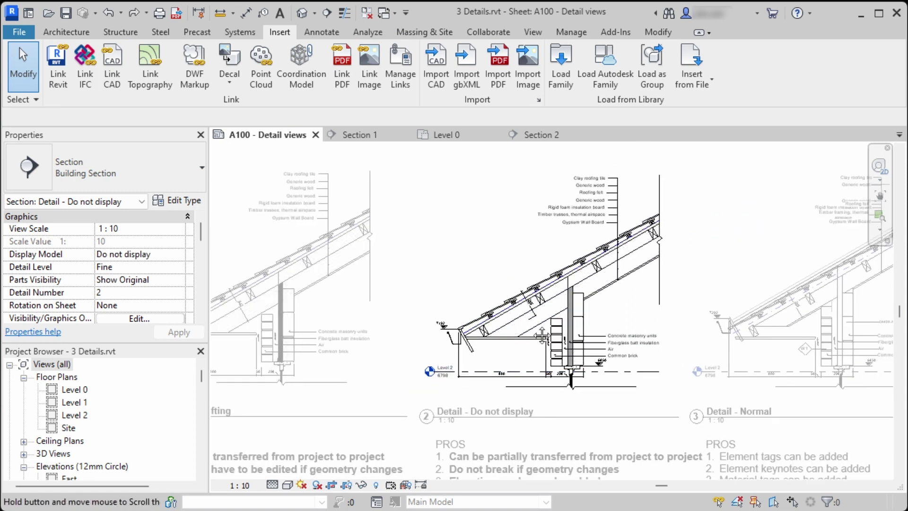
Bold the pro "Can be displayed in intersecting views" in the Detail - Do not display text note and keep the changes.
middle_drag(507, 468, 513, 265)
click(512, 292)
double_click(512, 293)
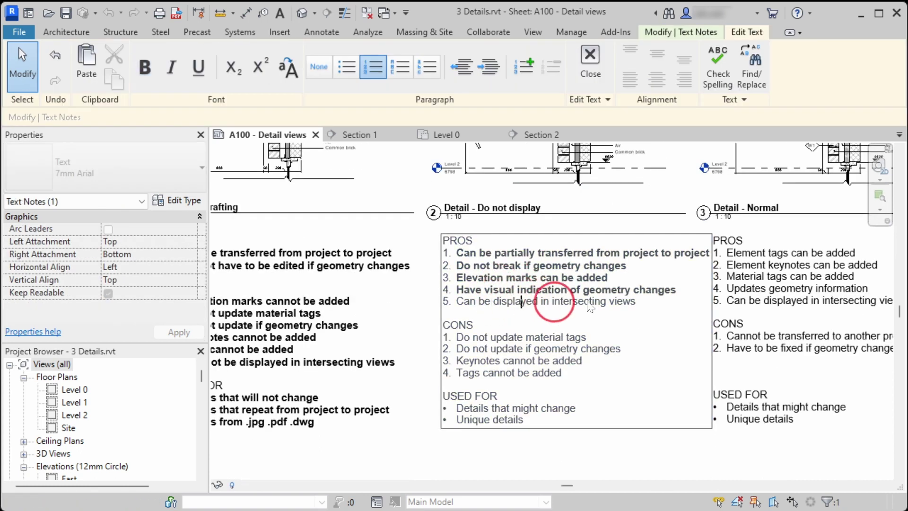
drag(641, 302, 464, 302)
key(ctrl+b)
click(485, 337)
middle_drag(496, 334, 475, 316)
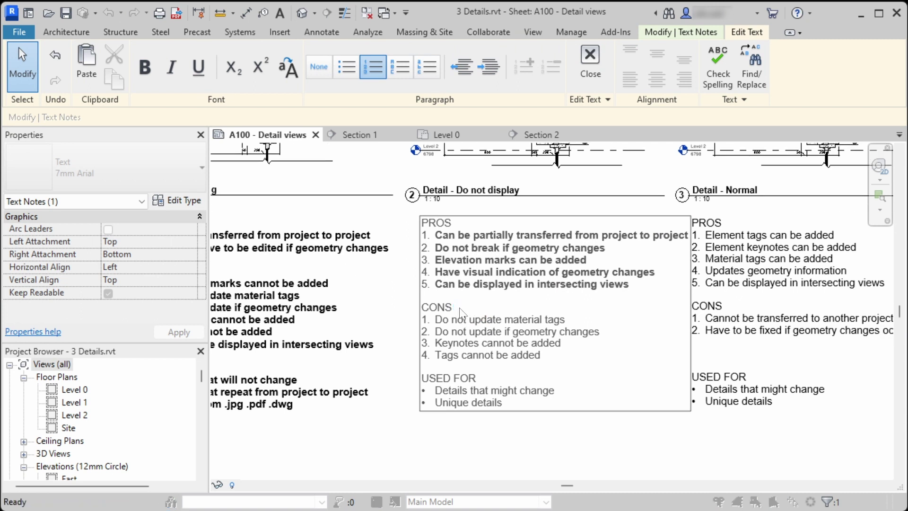
key(Escape)
click(426, 273)
Bold the con "Do not update material tags" in the Detail - Do not display text note and keep the changes.
scroll(469, 318, up, 2)
double_click(471, 325)
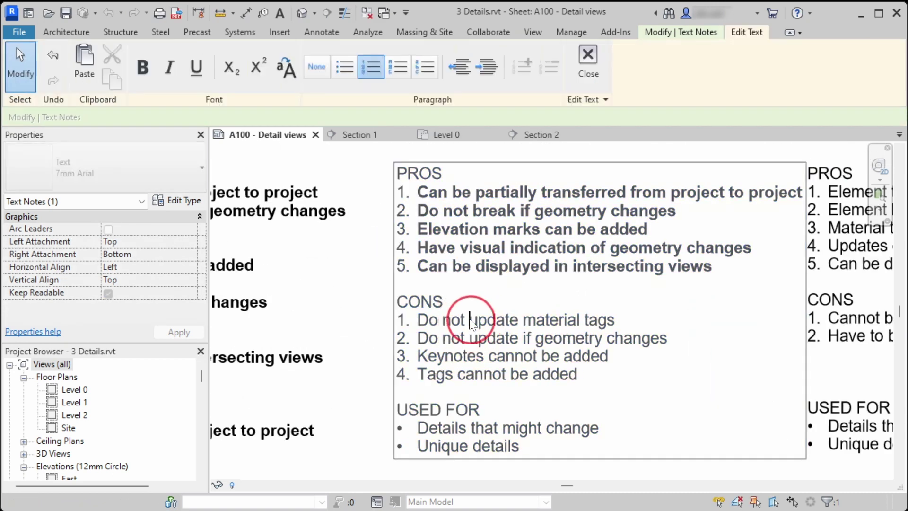
drag(618, 327, 442, 324)
key(ctrl+b)
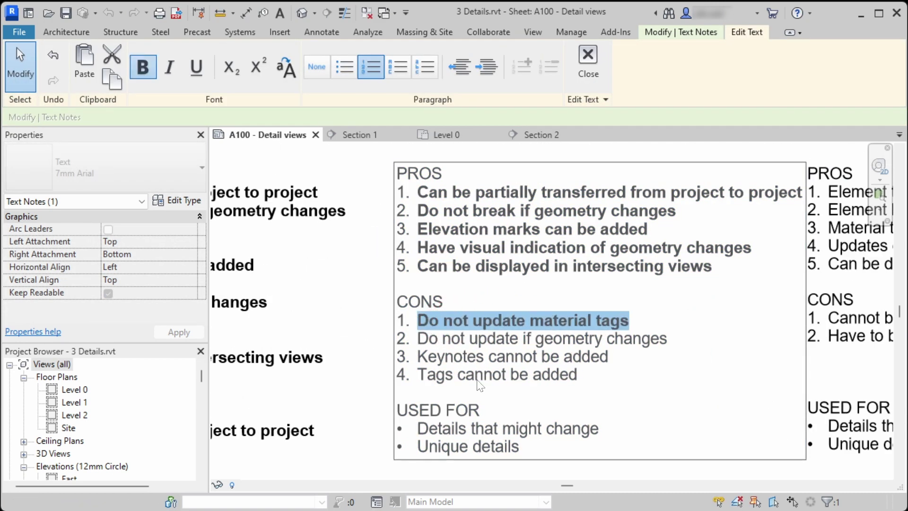
scroll(478, 380, down, 2)
middle_drag(494, 213, 477, 342)
key(Escape)
click(493, 254)
click(420, 276)
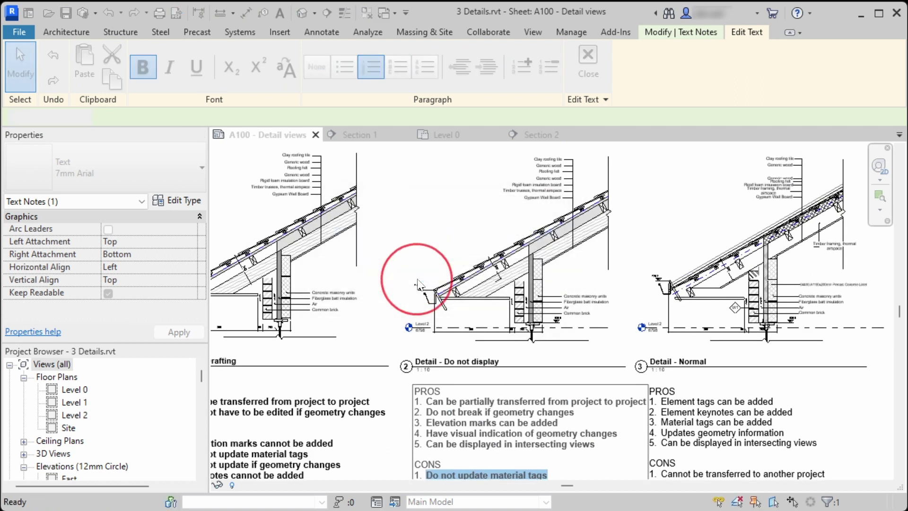
Activate the Detail - Do not display viewport, inspect the upper "Generic wood" text note beside the roof layers, and deactivate the view.
click(537, 207)
scroll(553, 193, up, 2)
middle_drag(519, 193, 506, 258)
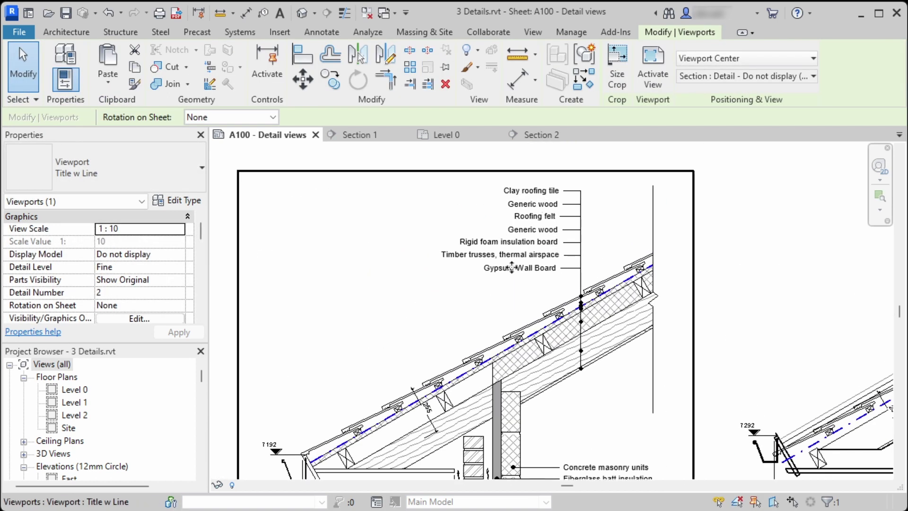
double_click(560, 195)
click(533, 204)
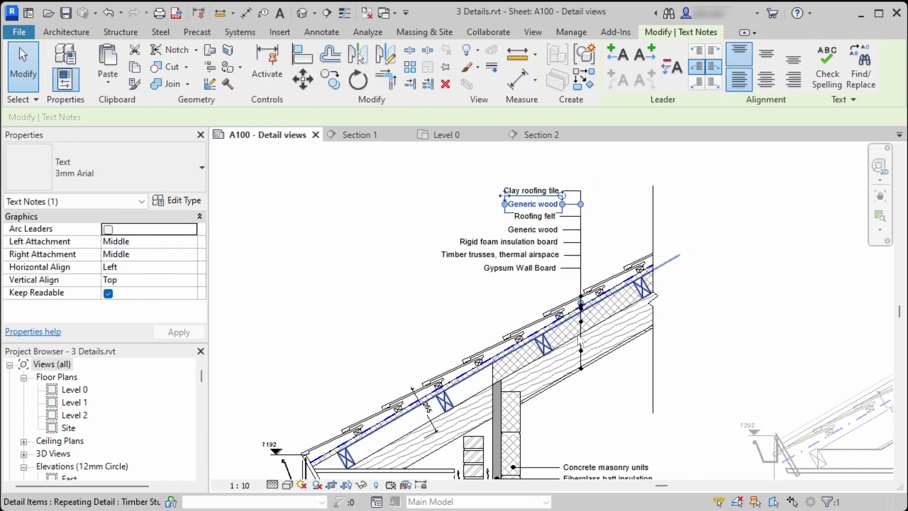
scroll(589, 261, down, 5)
double_click(500, 353)
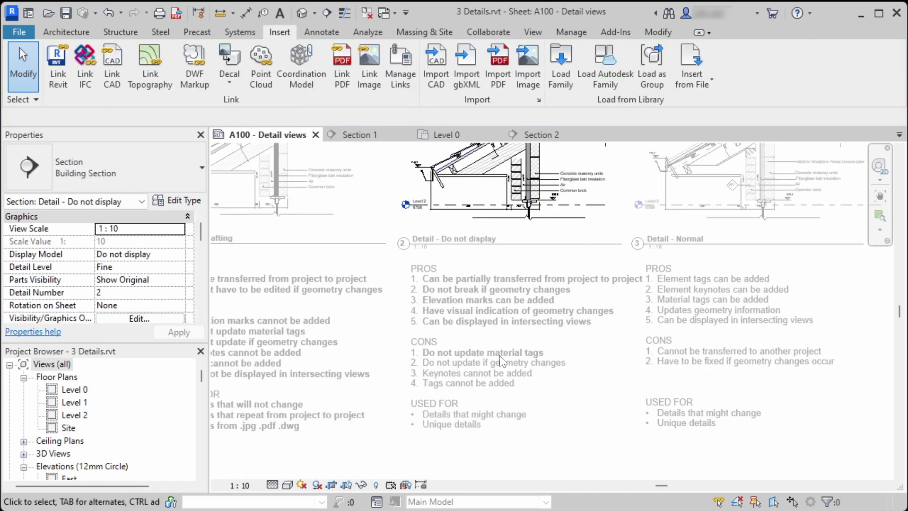
Bold the con "Do not update if geometry changes" in the Detail - Do not display text note and keep the changes.
double_click(439, 366)
drag(449, 368, 620, 369)
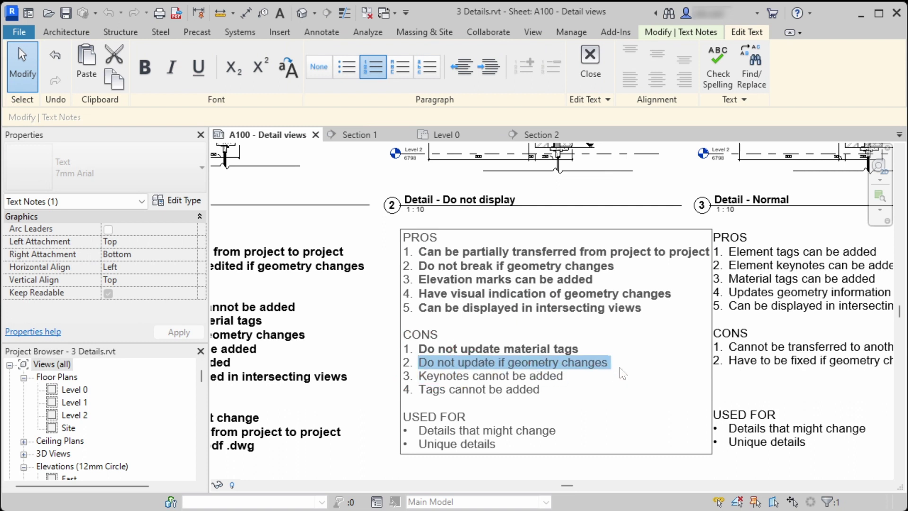
key(ctrl+b)
click(600, 382)
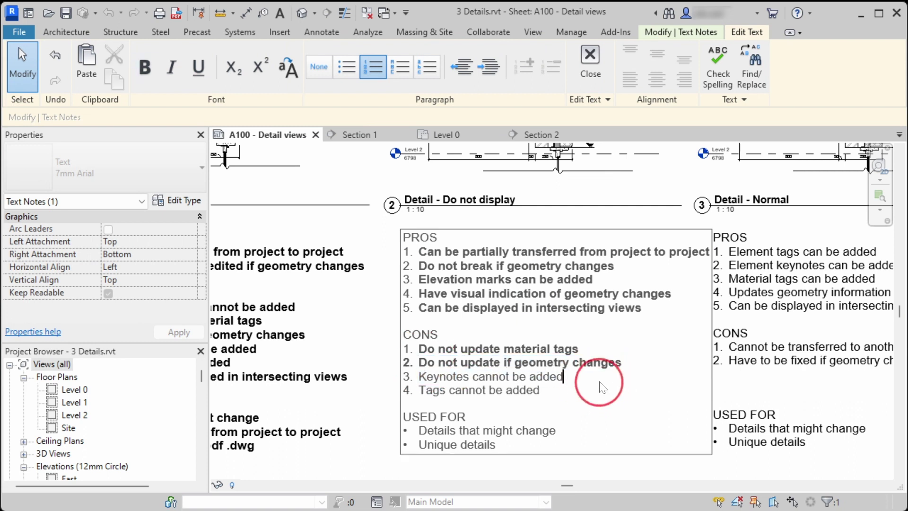
click(666, 458)
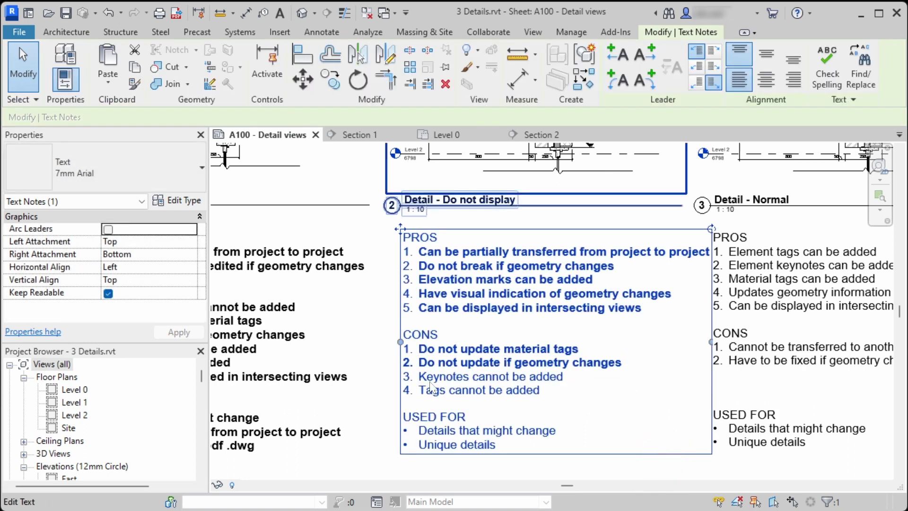
Bold the cons "Keynotes cannot be added" and "Tags cannot be added" in the Detail - Do not display text note.
double_click(481, 382)
drag(494, 376, 427, 373)
key(ctrl+b)
drag(542, 391, 419, 390)
key(ctrl+b)
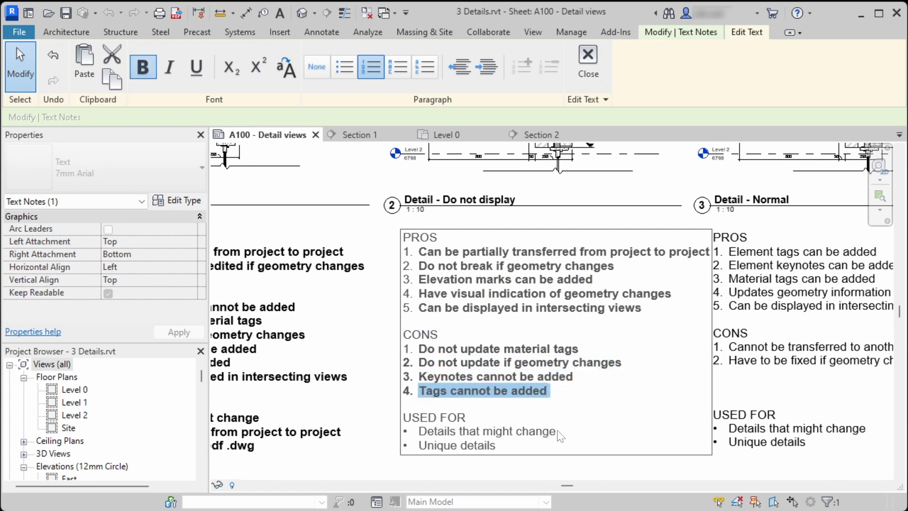
Bold the USED FOR entries "Details that might change" and "Unique details" and finish editing the Detail - Do not display text note.
drag(558, 432, 419, 430)
scroll(454, 426, down, 1)
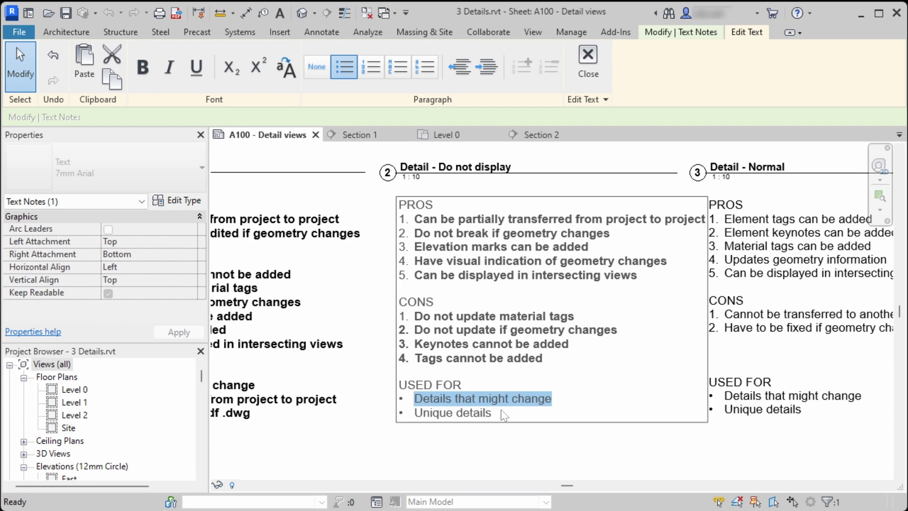
key(ctrl+b)
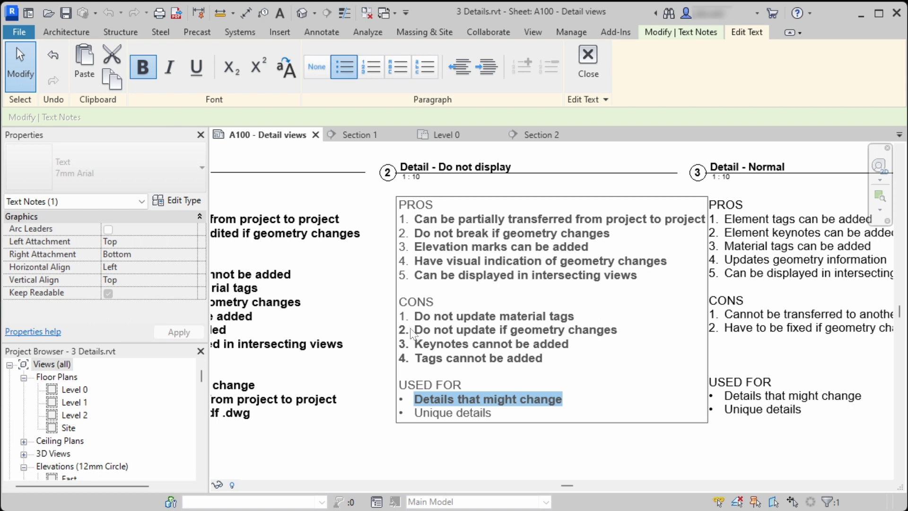
drag(415, 261, 665, 267)
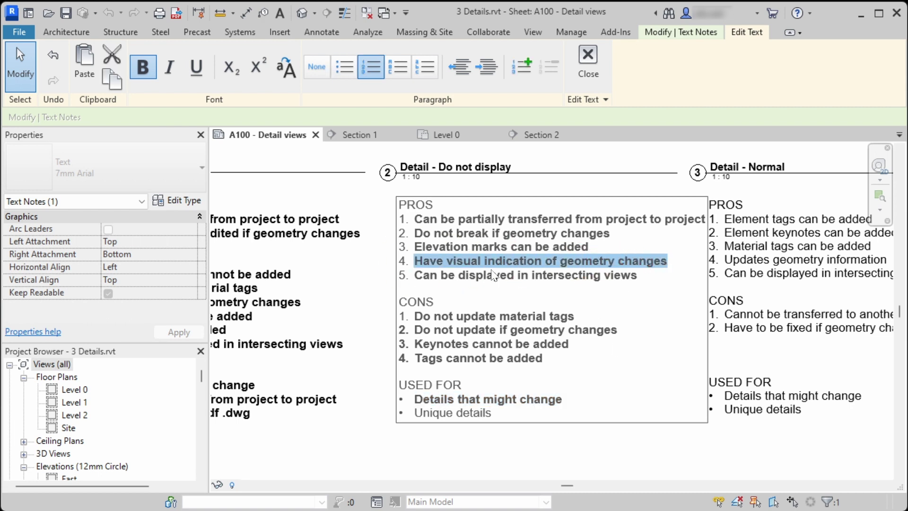
click(464, 415)
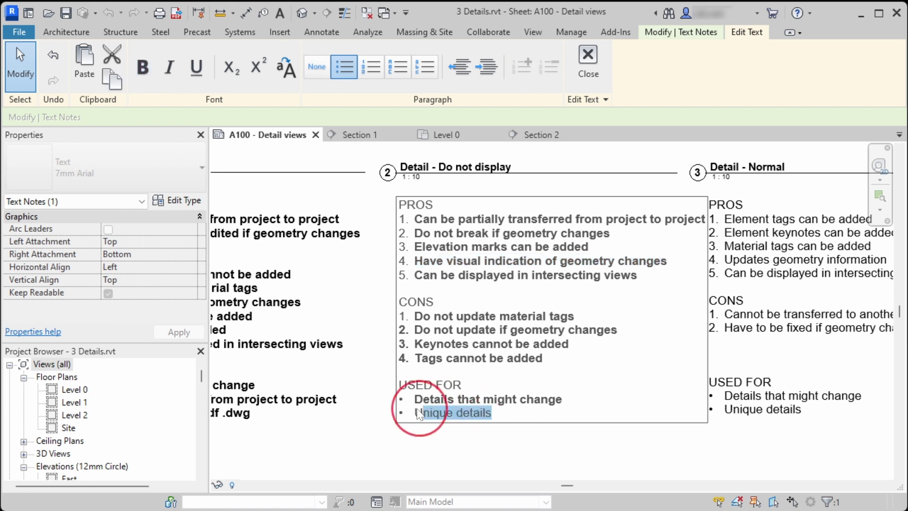
key(ctrl+b)
click(447, 450)
Activate the Detail - Normal viewport on the sheet.
scroll(448, 450, down, 2)
click(672, 259)
middle_drag(675, 271, 496, 345)
key(Escape)
middle_drag(505, 257, 480, 322)
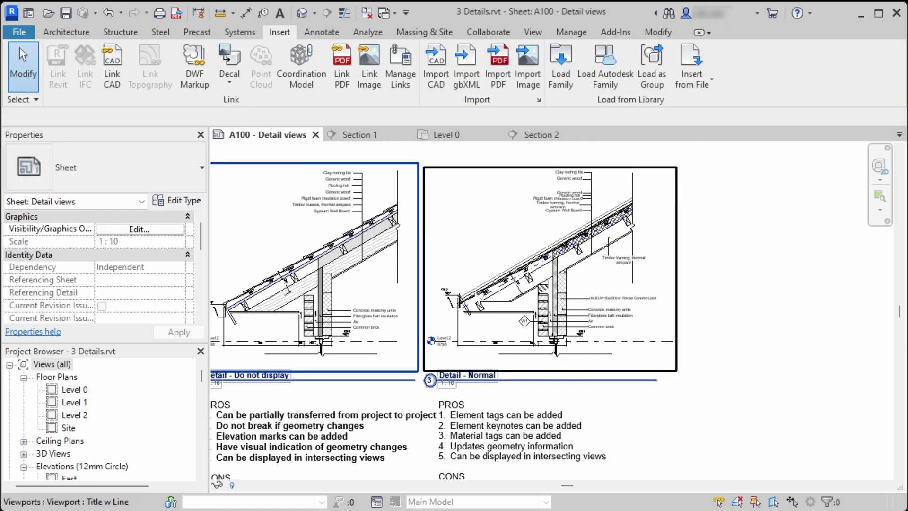
scroll(480, 295, up, 2)
scroll(548, 292, up, 2)
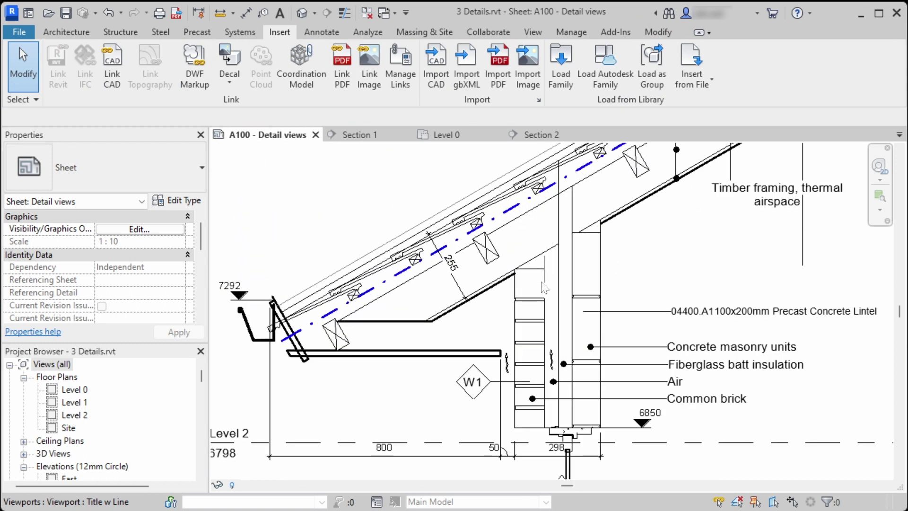
double_click(495, 310)
Move the roof in Detail - Normal vertically down by 100 mm.
click(487, 296)
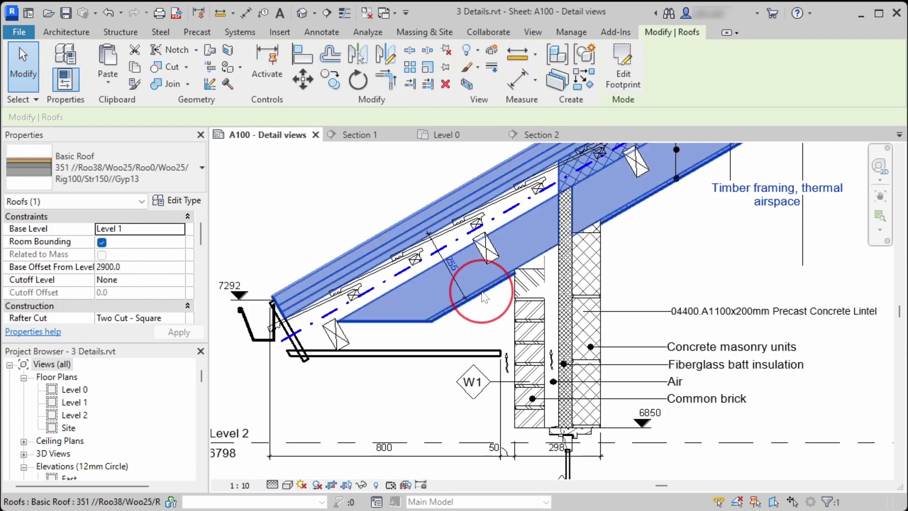
key(m)
key(v)
click(677, 274)
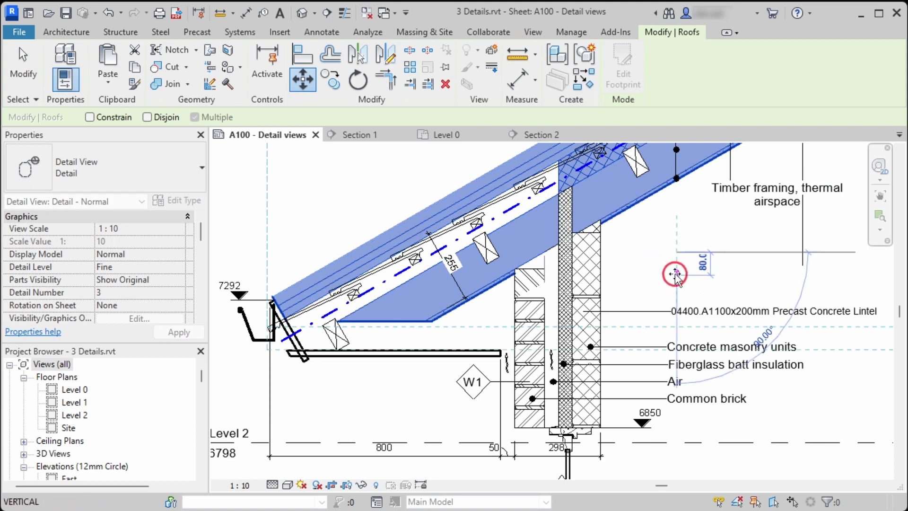
text(100)
key(Return)
key(Escape)
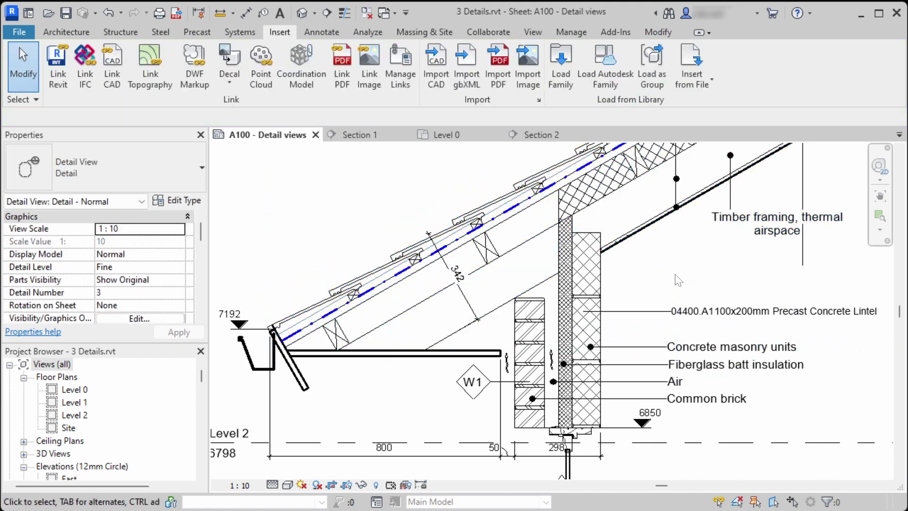
Examine the lowered roof's effect on the detail and shift the W1 wall tag slightly farther from the brick wall.
scroll(539, 291, down, 2)
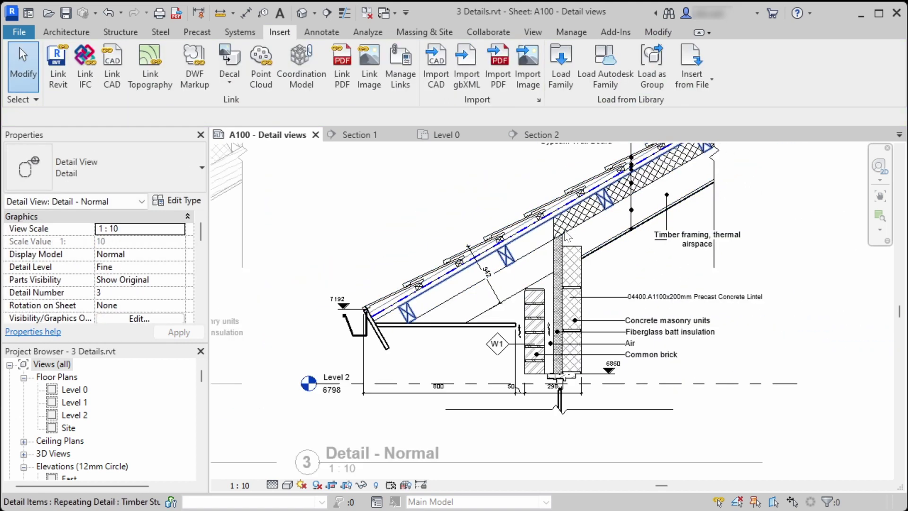
middle_drag(665, 191, 661, 200)
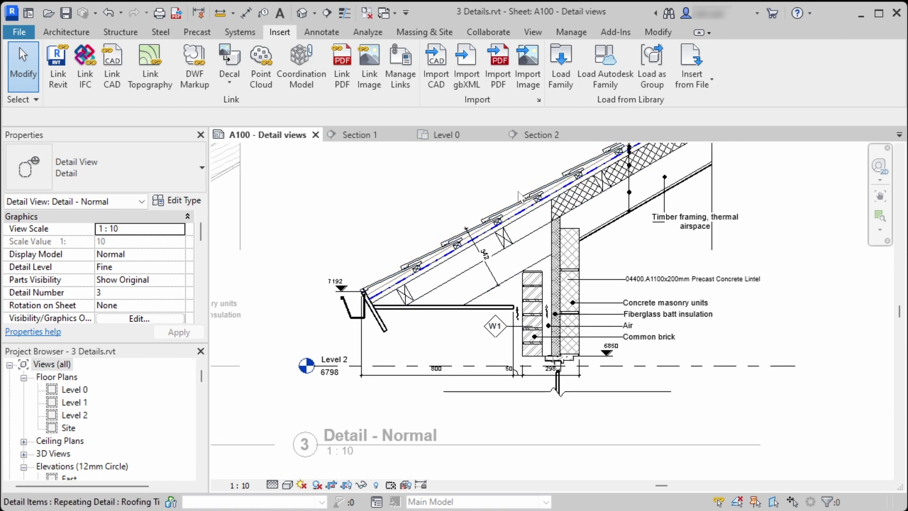
scroll(482, 325, up, 3)
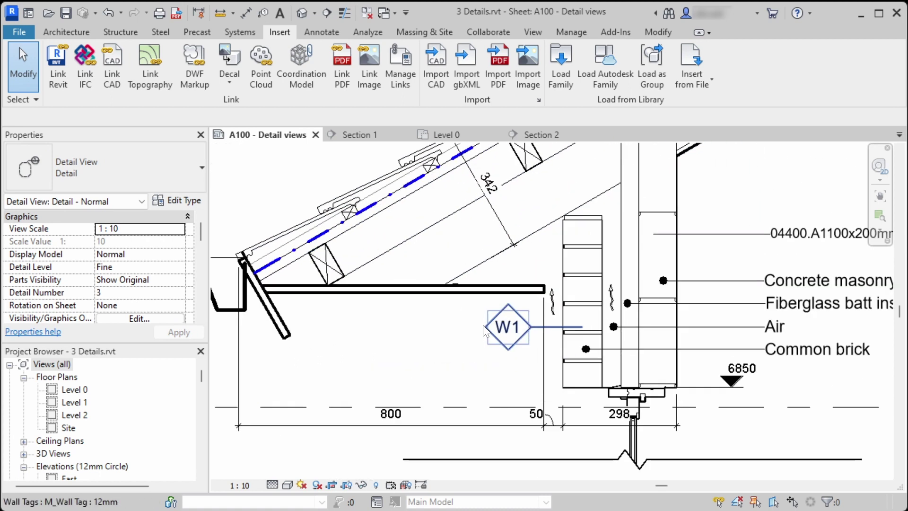
click(505, 347)
drag(507, 349, 486, 352)
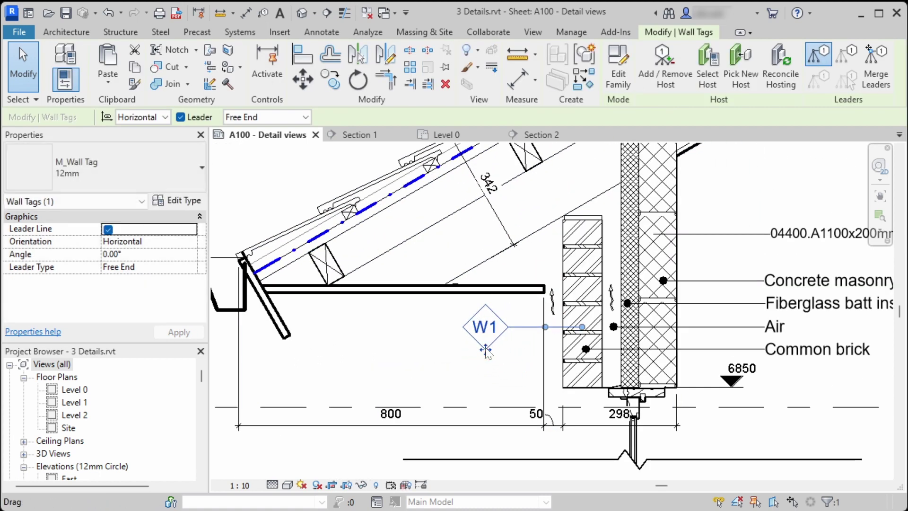
Change the cavity wall in Detail - Normal to a different wall type.
click(573, 298)
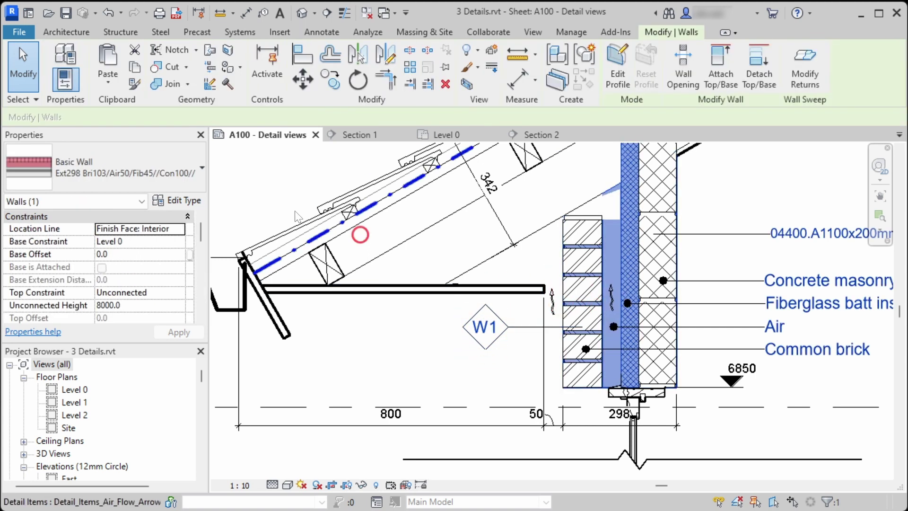
click(159, 173)
click(102, 249)
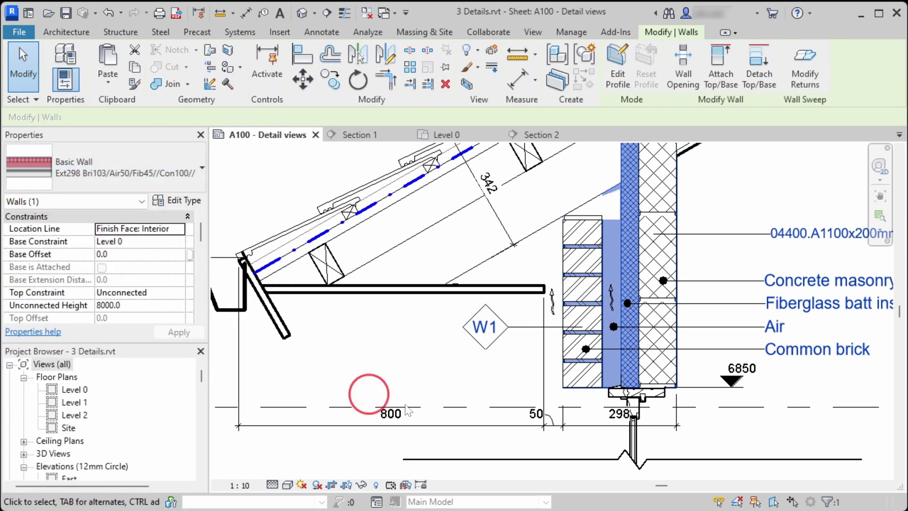
Set the wall tag's value to W2 and accept the type parameter change.
click(507, 352)
click(508, 346)
click(503, 326)
click(389, 363)
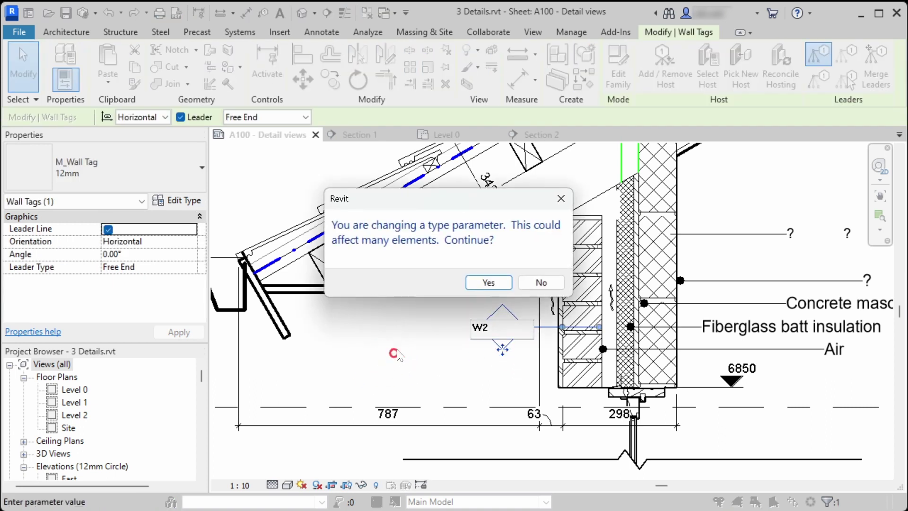
click(478, 287)
click(421, 342)
middle_drag(421, 342, 371, 365)
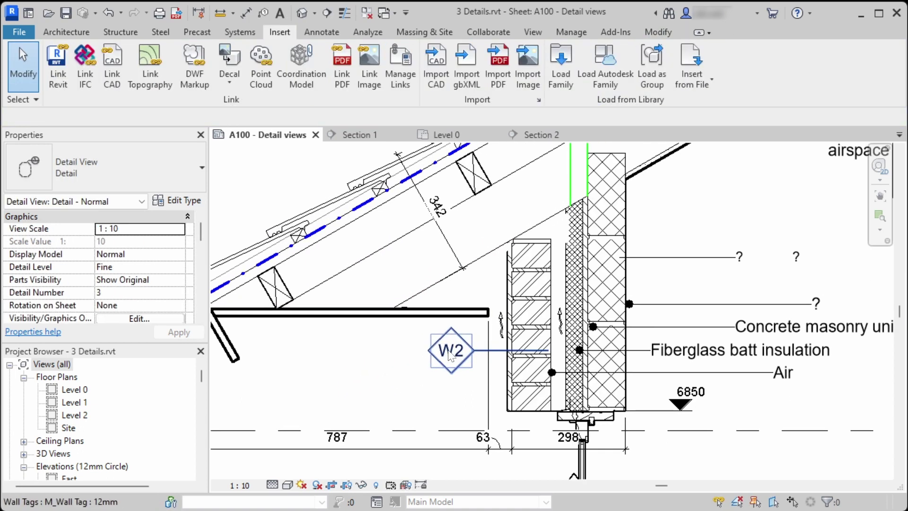
click(523, 306)
key(Escape)
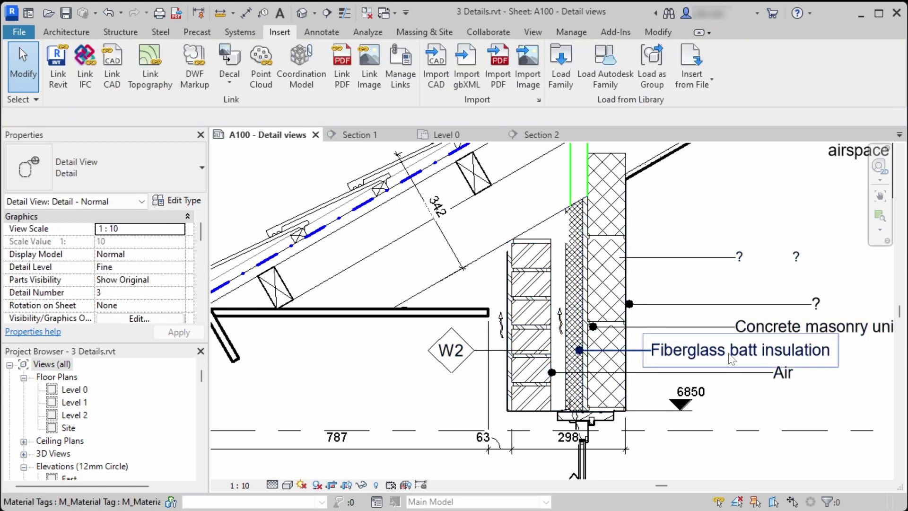
Reposition the leader end of the "?" material tag onto the wall's interior plaster layer.
middle_drag(725, 354, 662, 362)
click(586, 311)
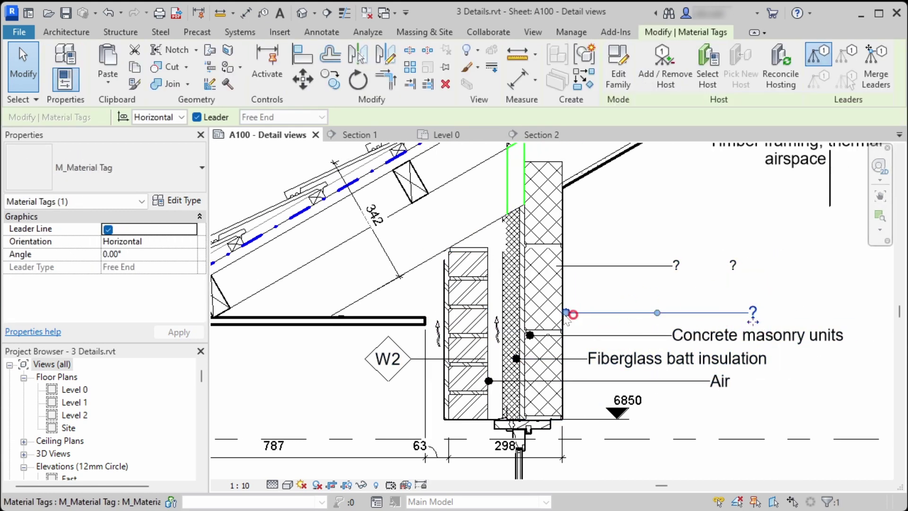
mouse_move(567, 313)
mouse_down()
mouse_move(549, 313)
mouse_move(581, 312)
mouse_up()
key(Escape)
click(603, 312)
scroll(549, 314, up, 3)
key(Escape)
scroll(596, 283, down, 3)
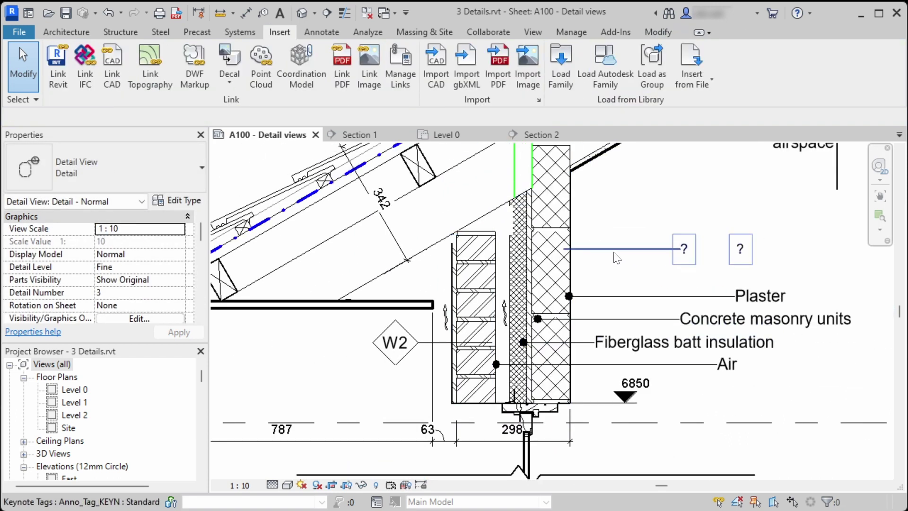
Select the "?" keynote tag beside the wall to inspect its properties.
click(615, 258)
key(Escape)
click(620, 249)
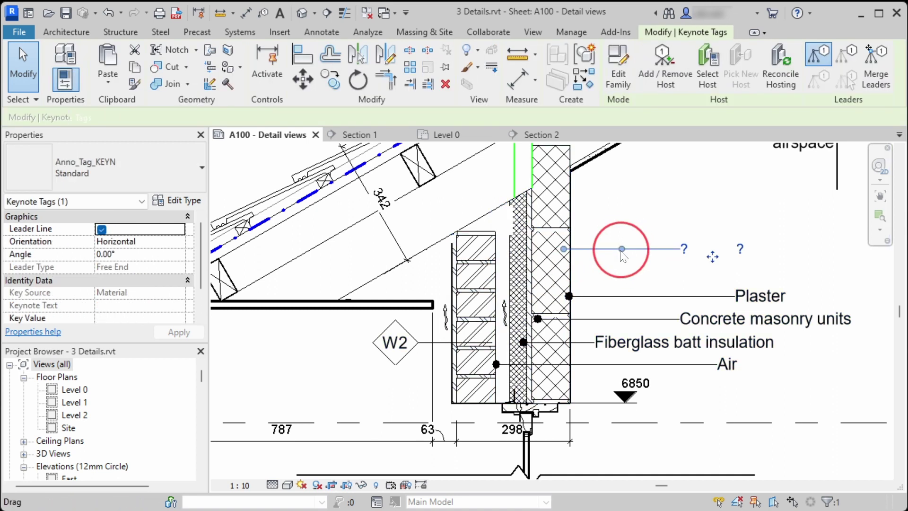
key(Escape)
Undo the material tag adjustment, the wall tag value and the wall type change.
key(ctrl+z)
scroll(655, 244, down, 3)
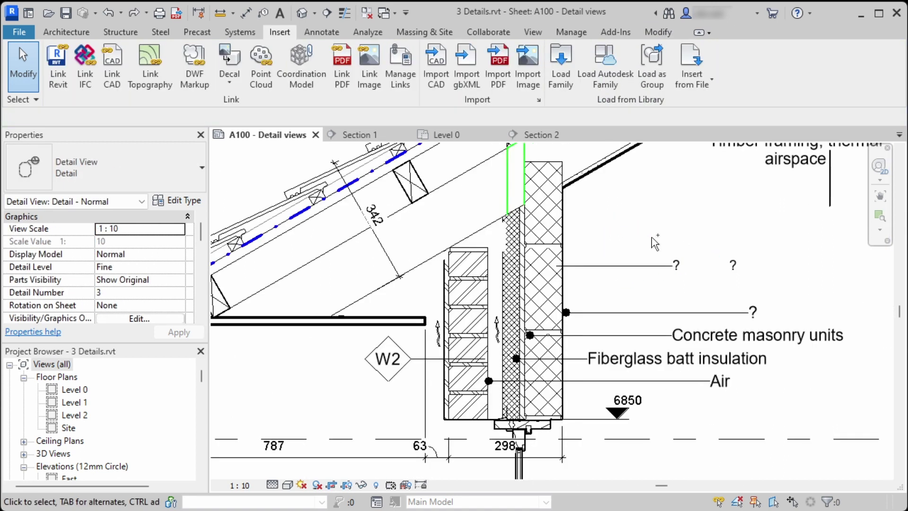
key(ctrl+z)
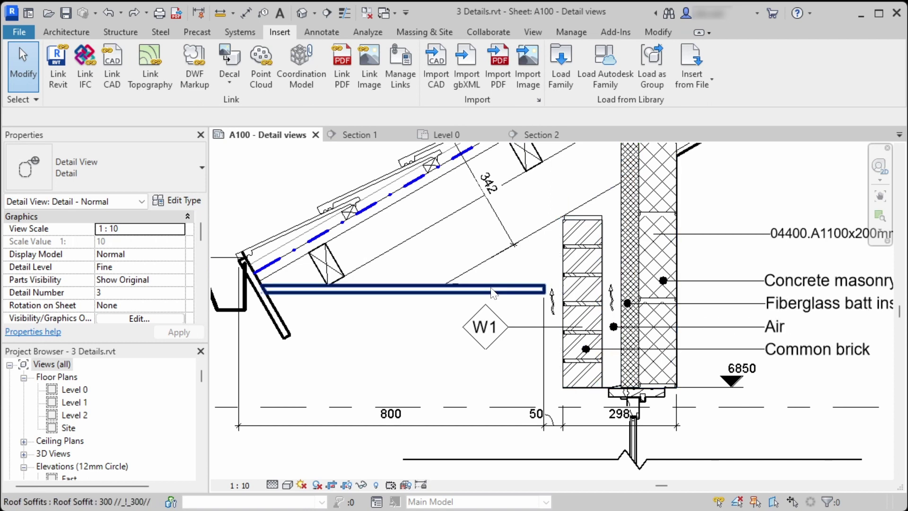
Select the cut profile where the wall insulation meets the roof to inspect it, and clear the selection.
scroll(516, 274, down, 2)
mouse_move(579, 218)
middle_down()
mouse_move(479, 289)
mouse_move(520, 293)
middle_up()
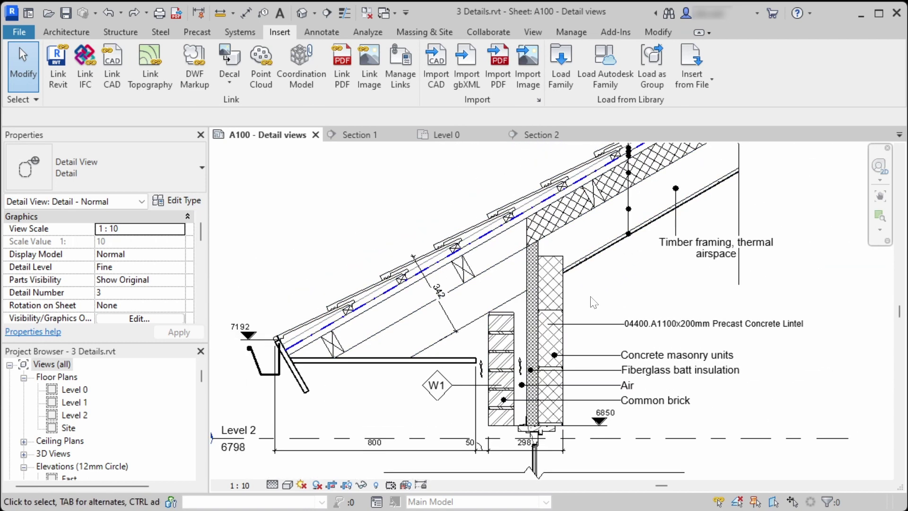
click(532, 275)
scroll(530, 272, up, 2)
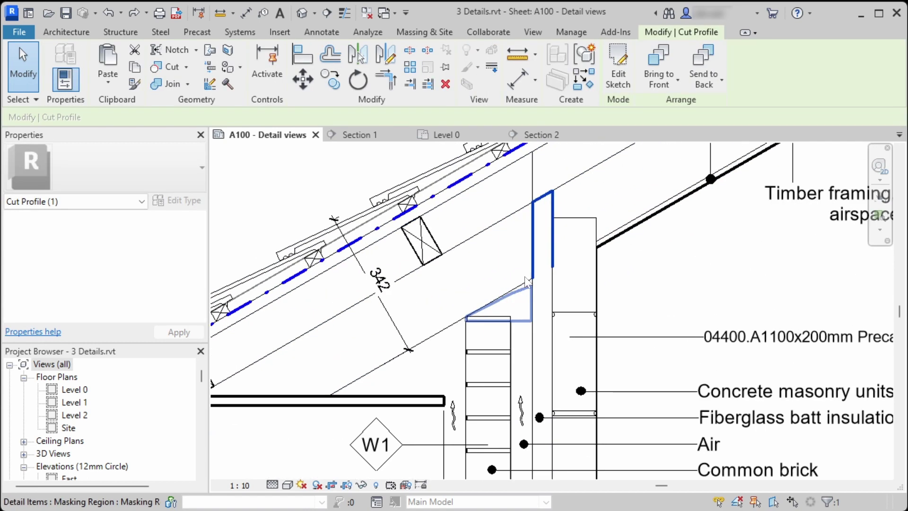
middle_drag(525, 269, 510, 322)
key(Escape)
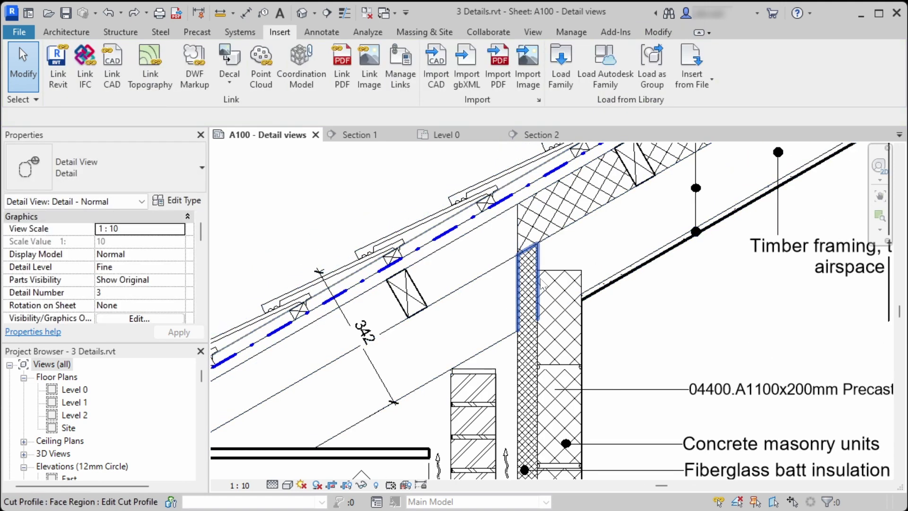
Delete the cut profile that extends the wall insulation up to the roof insulation.
click(538, 258)
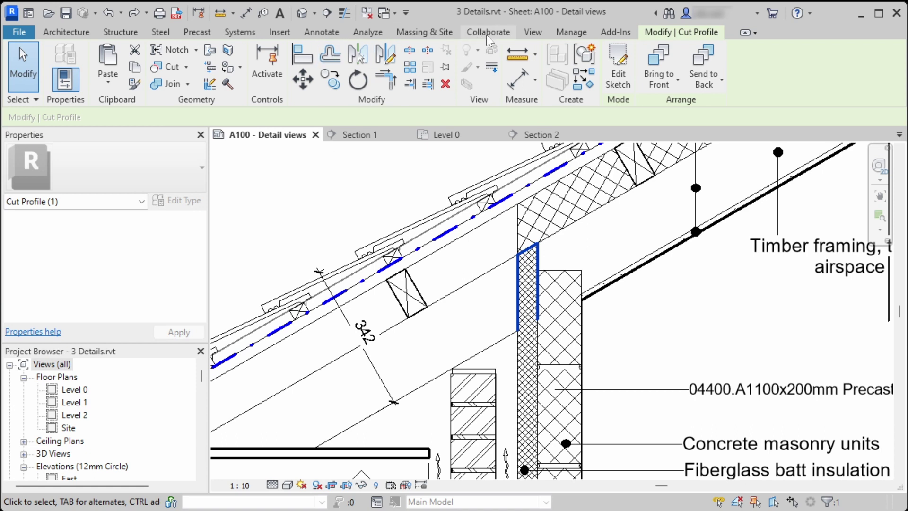
click(532, 32)
click(229, 88)
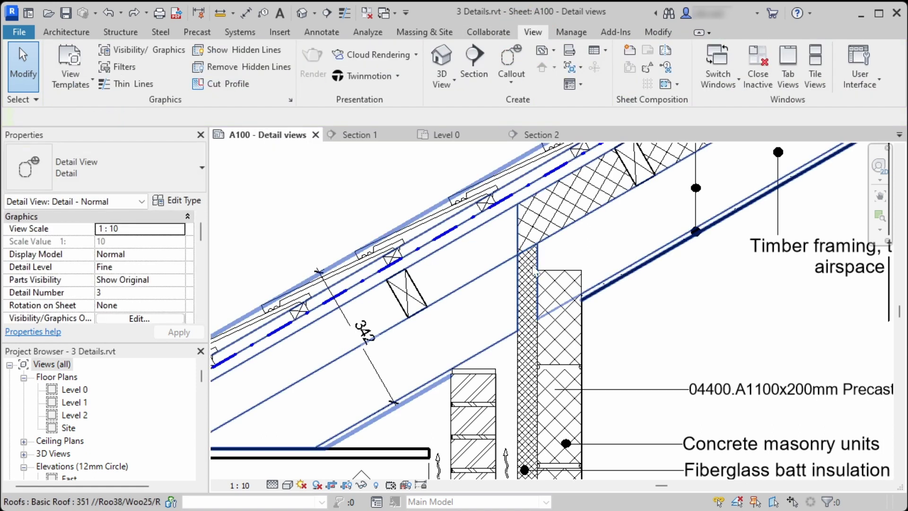
click(497, 333)
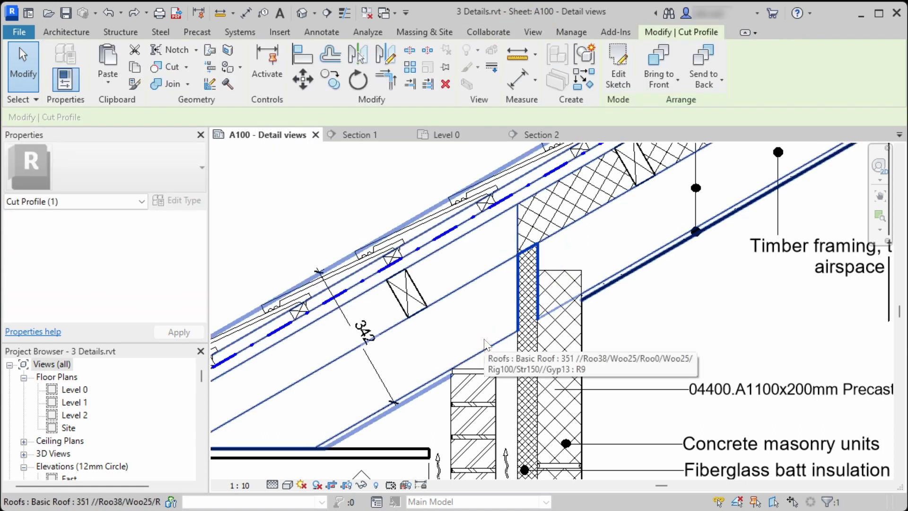
key(Escape)
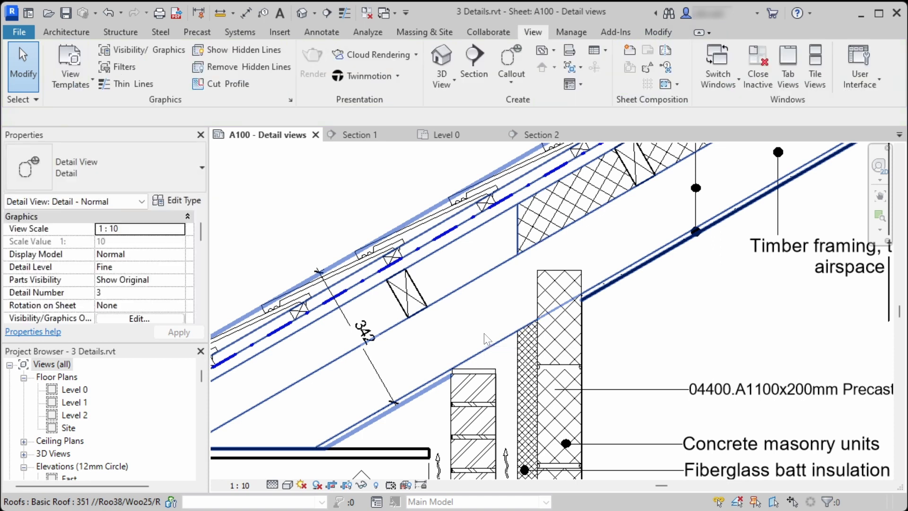
Sketch a new cut profile for the wall insulation face, extending it through the rafter zone to the underside of the roof insulation.
click(232, 85)
click(497, 241)
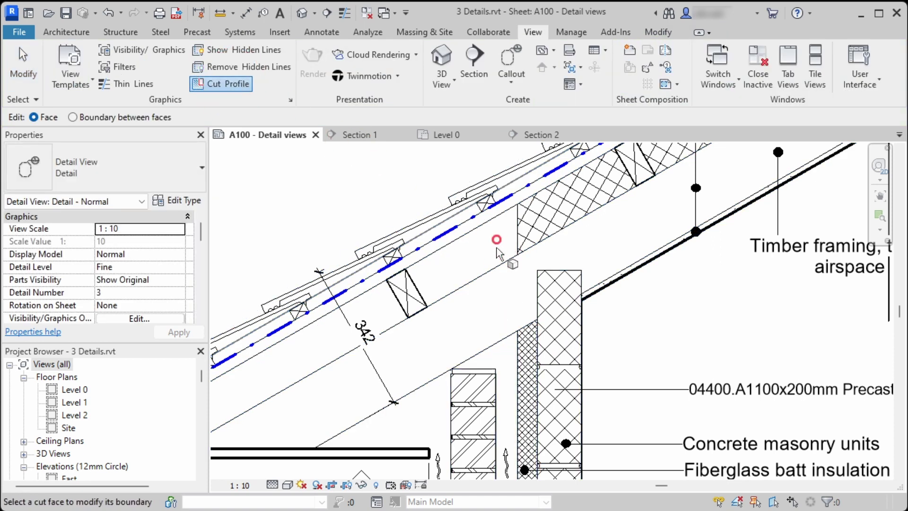
click(529, 331)
scroll(520, 326, up, 2)
click(517, 327)
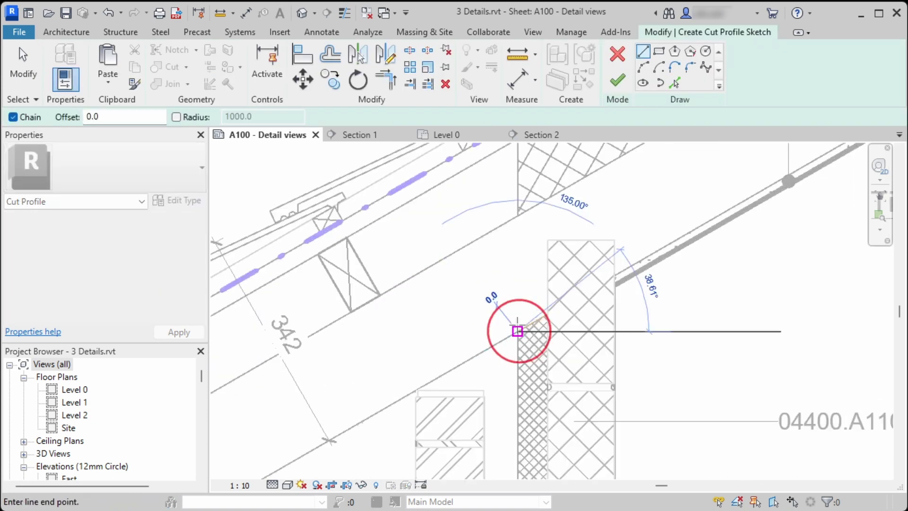
click(518, 216)
click(547, 199)
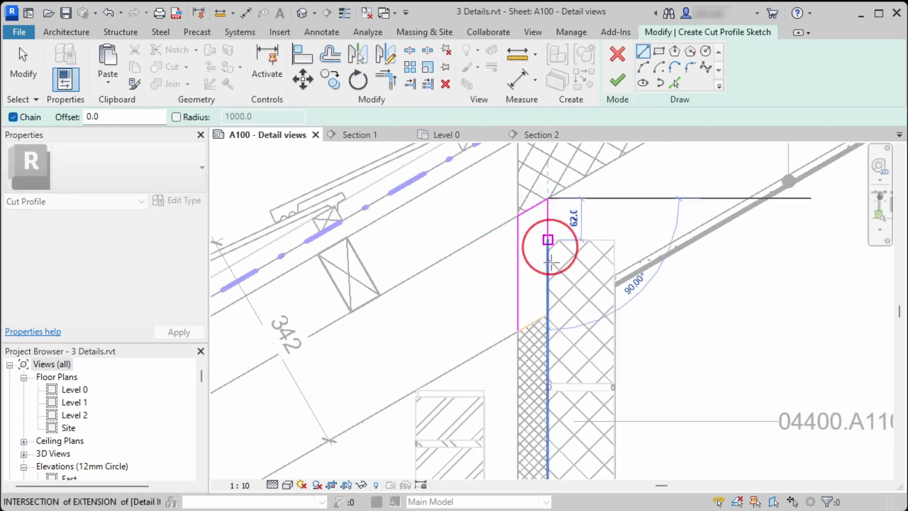
click(547, 314)
key(Escape)
key(Escape)
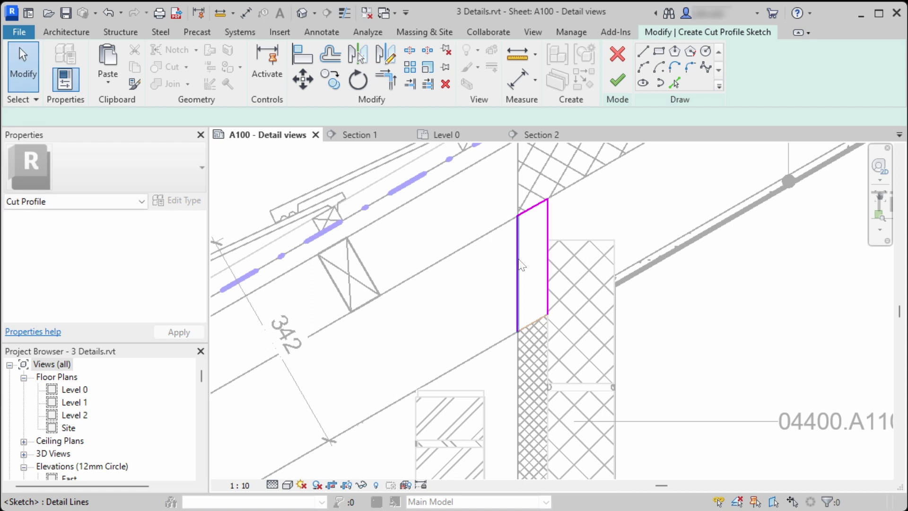
Check the retained side on the sketch's outer vertical line and finish the insulation cut profile.
click(518, 265)
key(Escape)
click(621, 77)
click(497, 215)
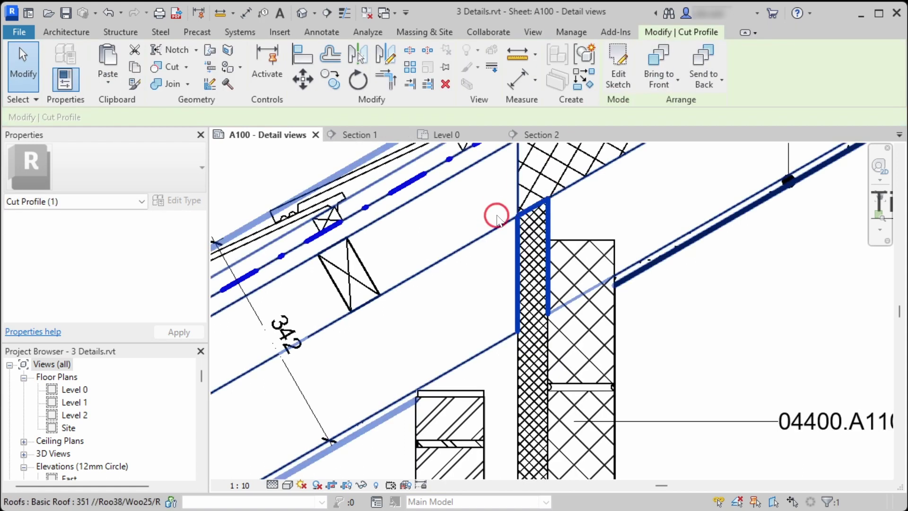
Move the roof vertically upward to test how the detail components respond.
scroll(504, 316, down, 2)
click(533, 295)
middle_drag(532, 295, 529, 323)
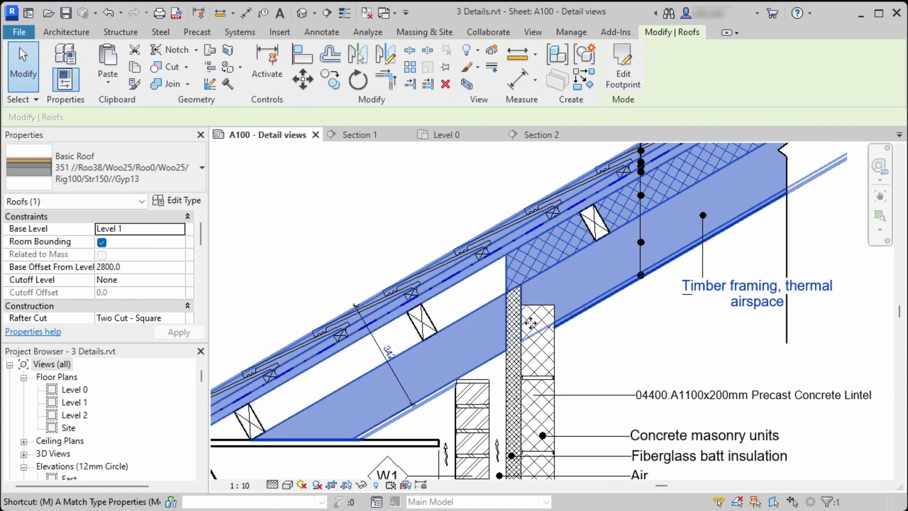
key(m)
key(v)
click(607, 341)
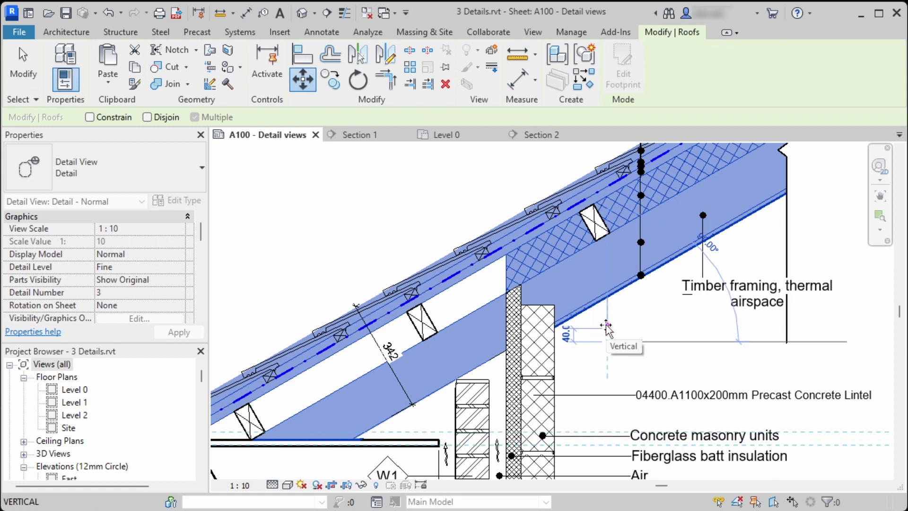
key(Return)
key(Escape)
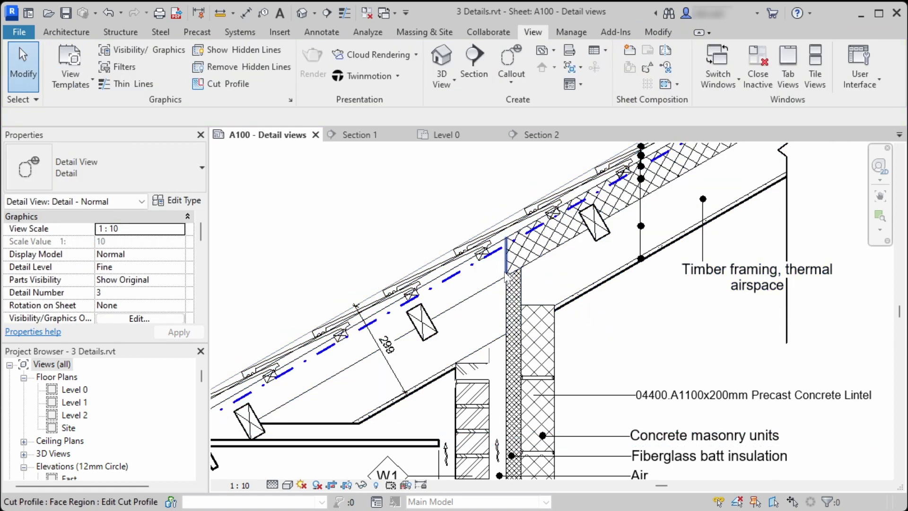
Try to stretch the sloped edge of the masking region above the brickwork toward the raised roof.
click(503, 355)
scroll(494, 362, up, 2)
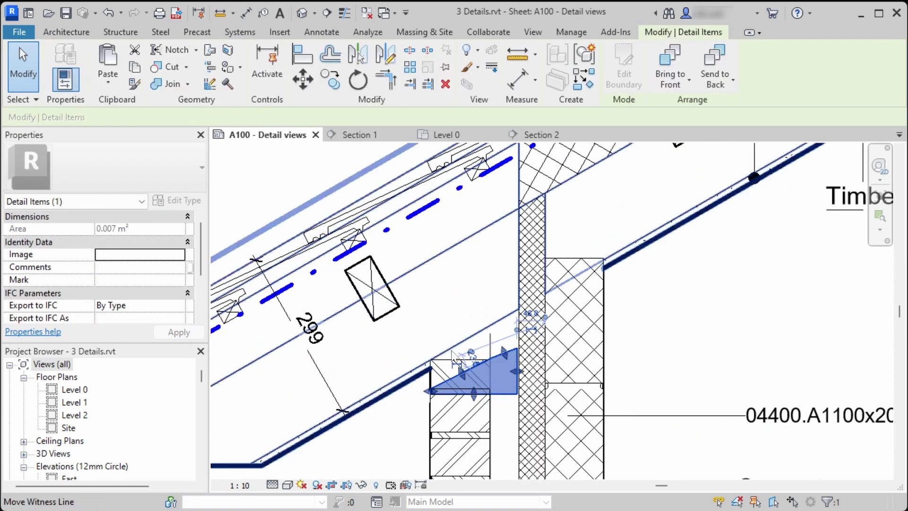
drag(463, 371, 457, 360)
key(Escape)
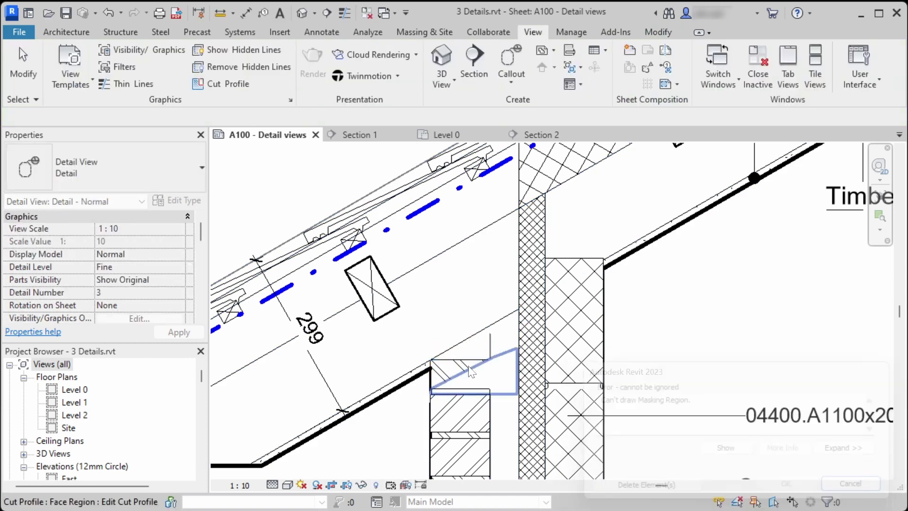
click(478, 369)
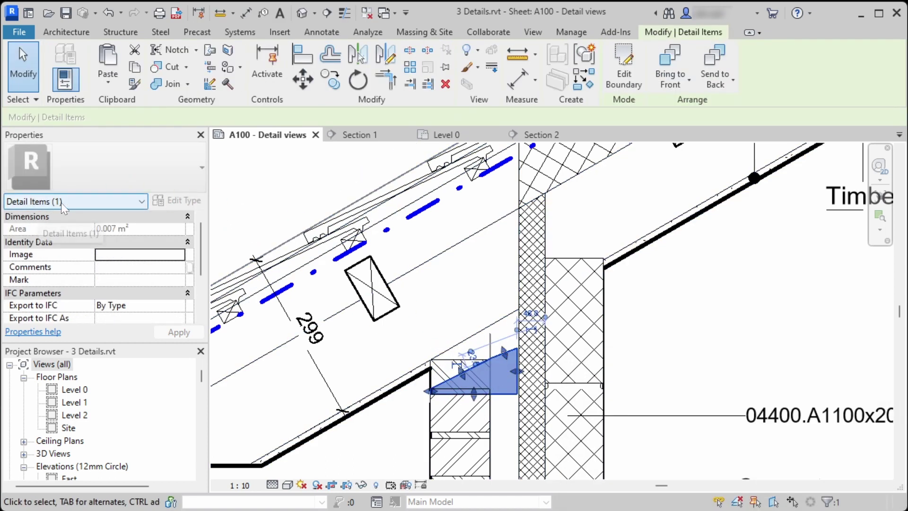
middle_drag(414, 285, 416, 258)
key(Escape)
Move the triangular masking region above the brickwork vertically up toward the roof's underside.
click(501, 357)
key(m)
key(v)
click(500, 362)
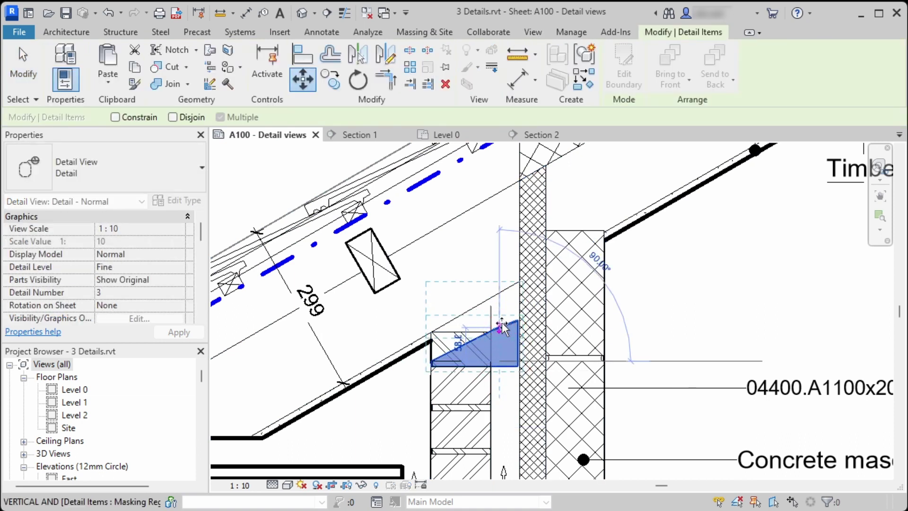
click(502, 323)
key(Escape)
Examine the gutter, roof tiles and battens at the eaves against the raised roof.
scroll(502, 323, down, 2)
middle_drag(473, 337, 691, 295)
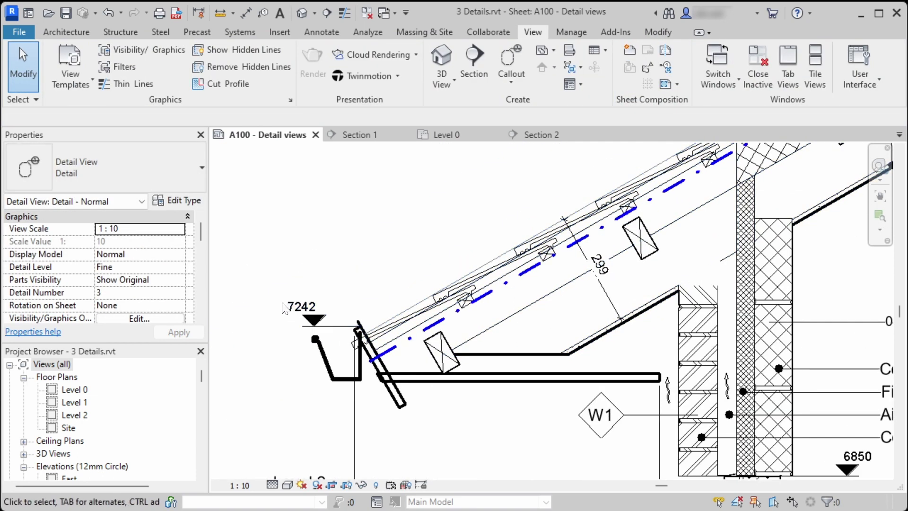
click(332, 379)
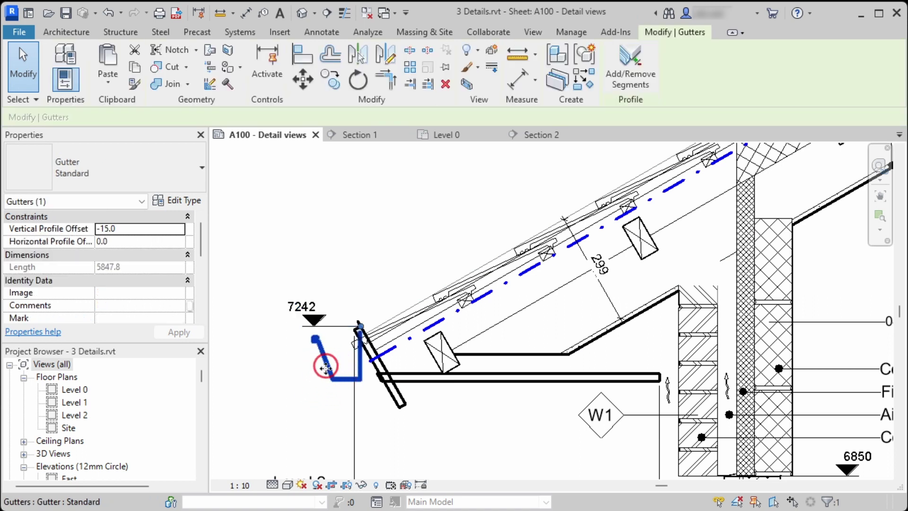
key(Escape)
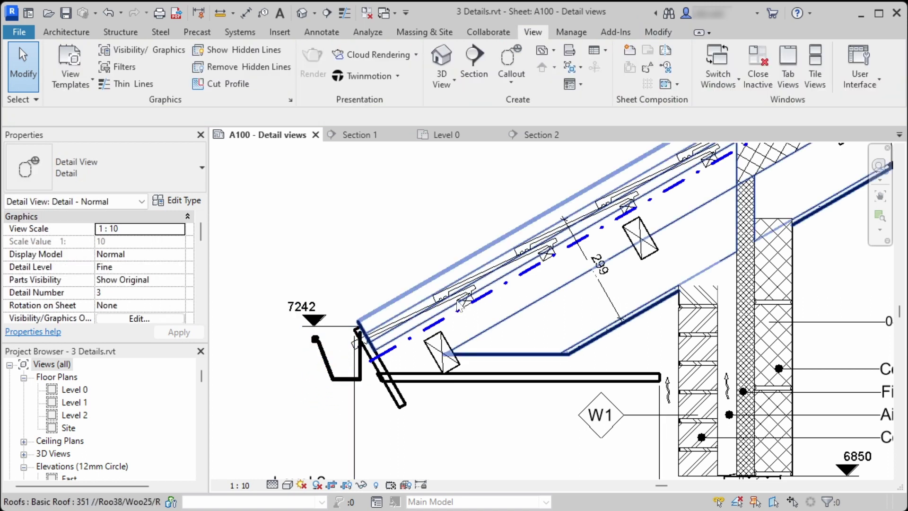
click(459, 284)
click(457, 240)
scroll(465, 251, down, 2)
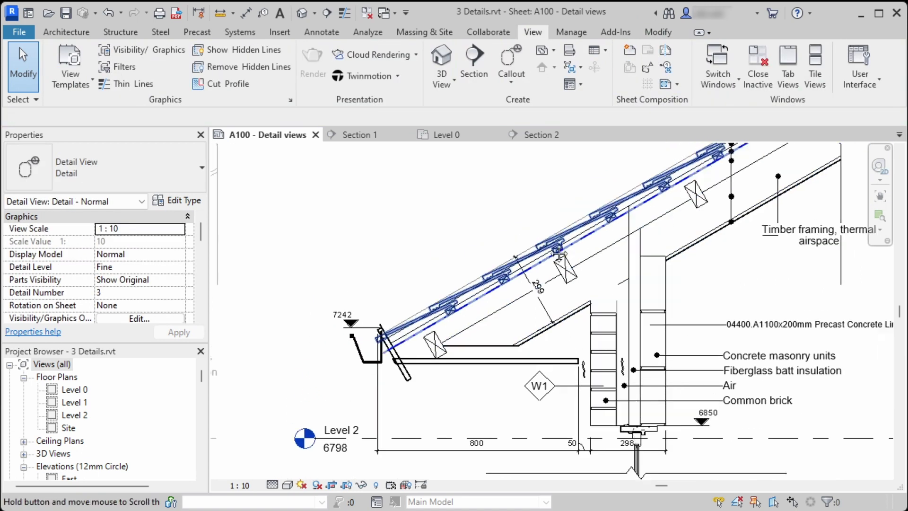
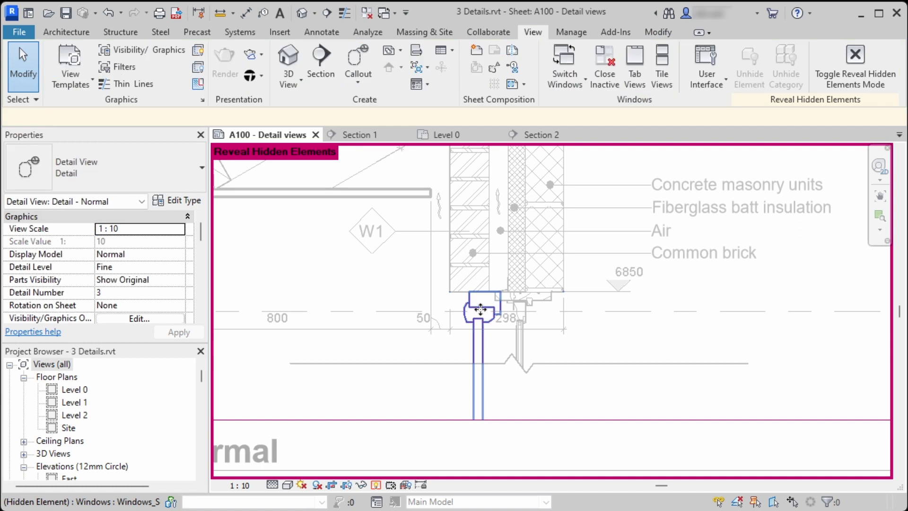
Move the hidden window vertically downward and stop revealing hidden elements in the detail.
click(480, 310)
key(m)
key(v)
click(573, 335)
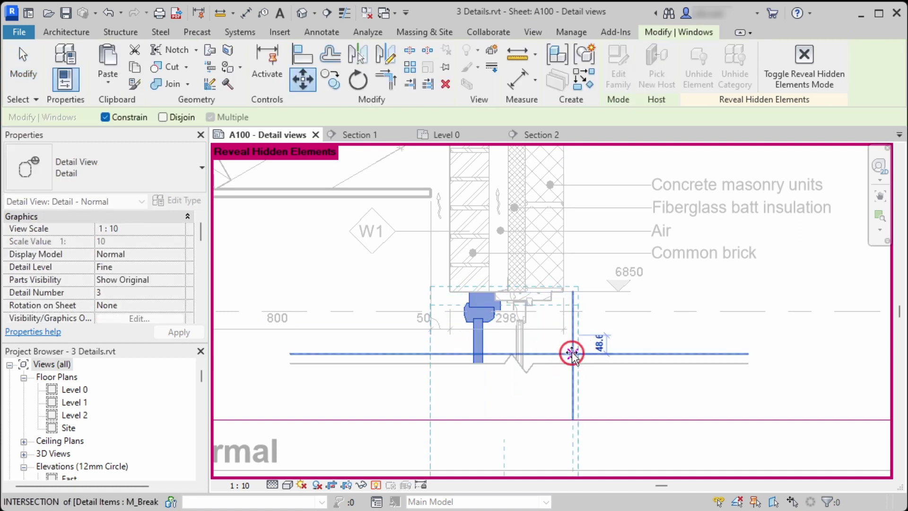
text(58)
key(Return)
key(Escape)
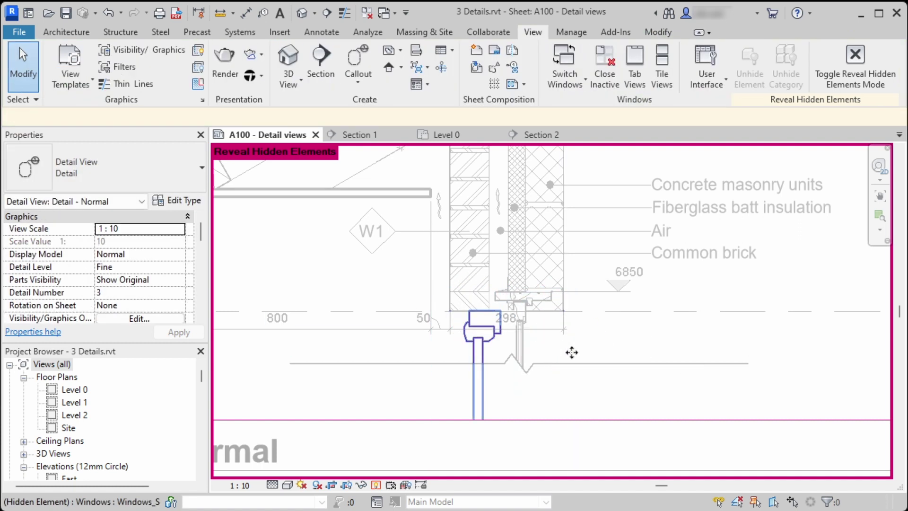
click(597, 425)
key(Escape)
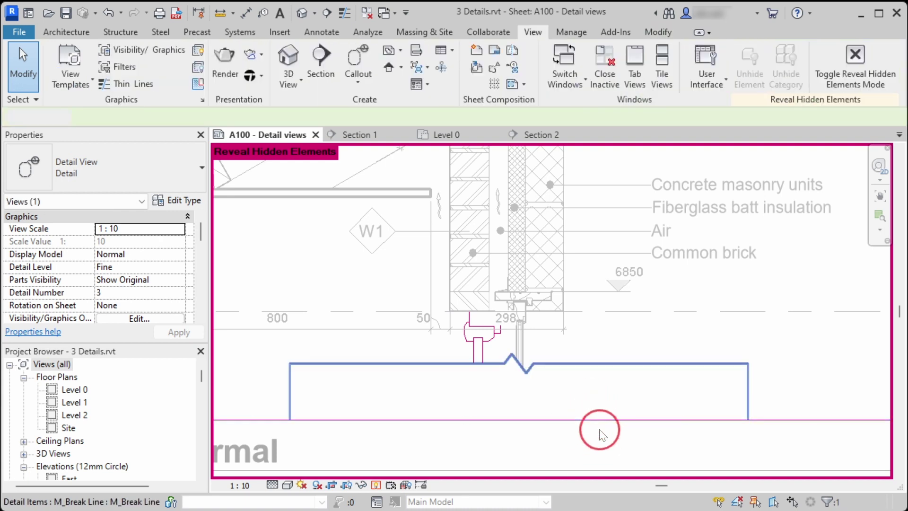
click(376, 485)
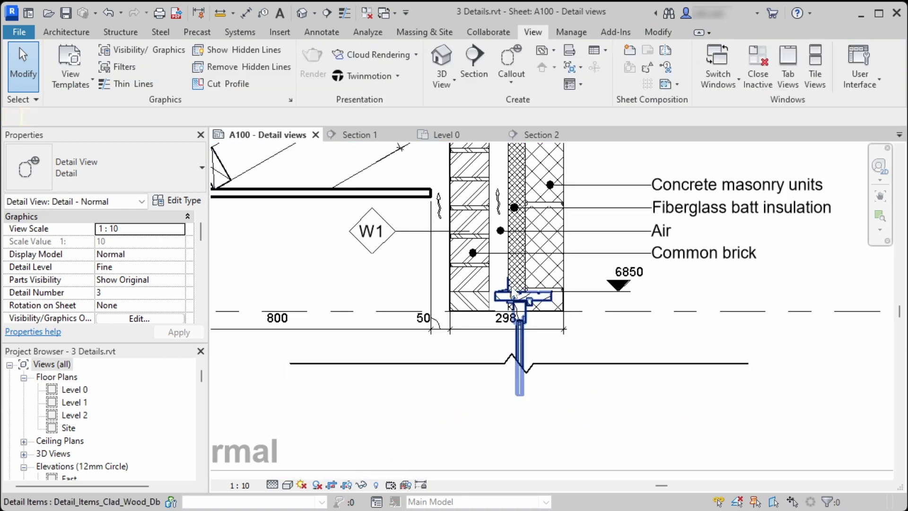
Inspect the brickwork repeating detail, and move the window head detail item down to the wall's lowered bottom edge.
click(489, 306)
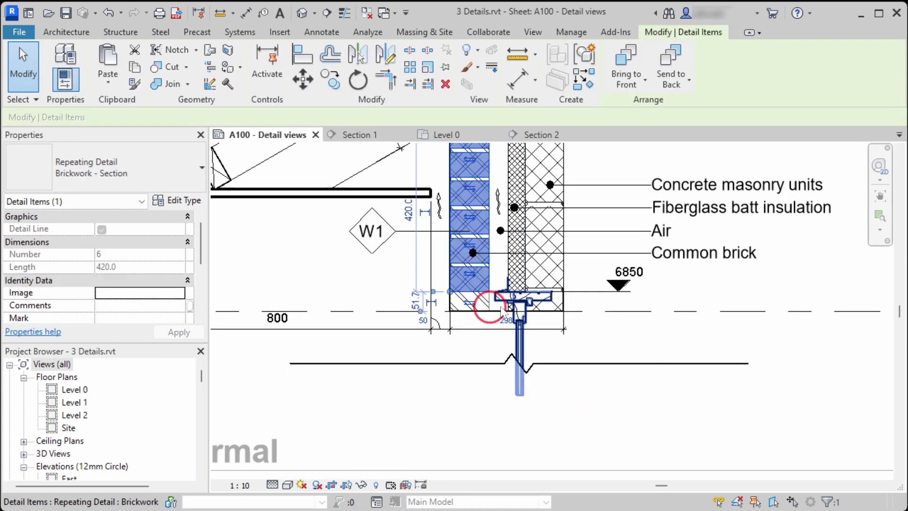
key(Escape)
click(518, 325)
scroll(528, 302, up, 2)
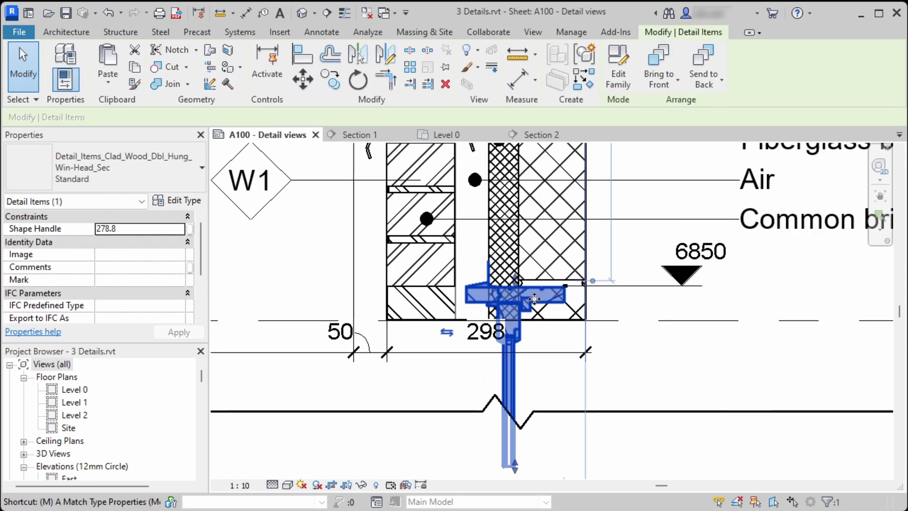
drag(534, 299, 553, 325)
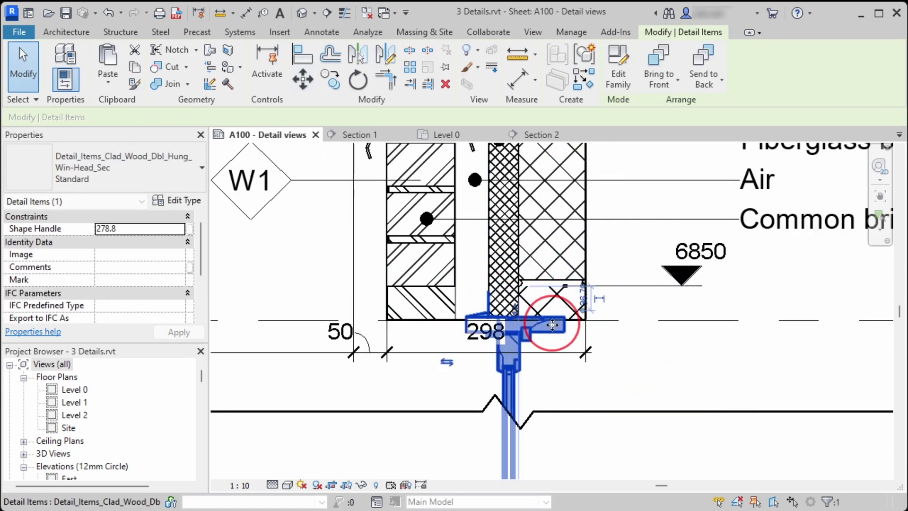
key(Escape)
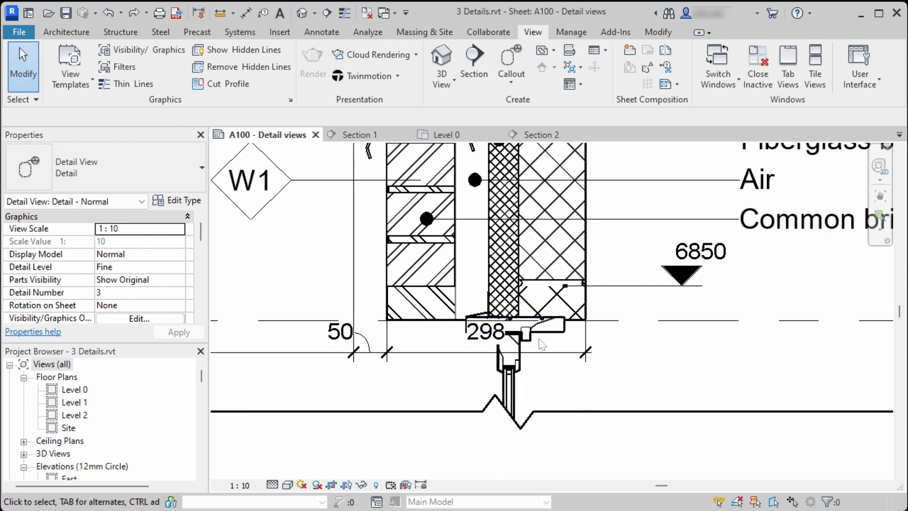
Undo the window and window head detail moves, with hidden elements revealed in the detail.
scroll(543, 331, down, 2)
key(r)
key(h)
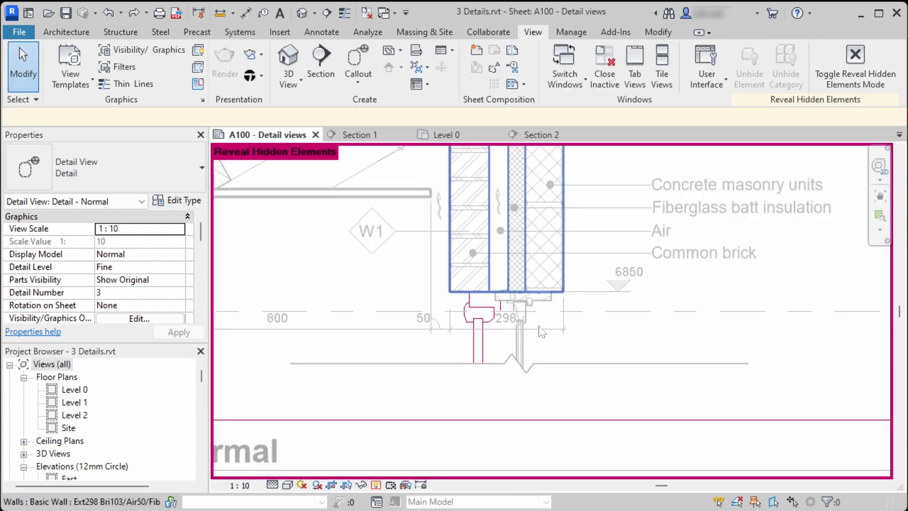
Return to the sheet and bold "Element tags can be added" in the PROS list under Detail - Normal.
scroll(542, 331, down, 2)
double_click(648, 412)
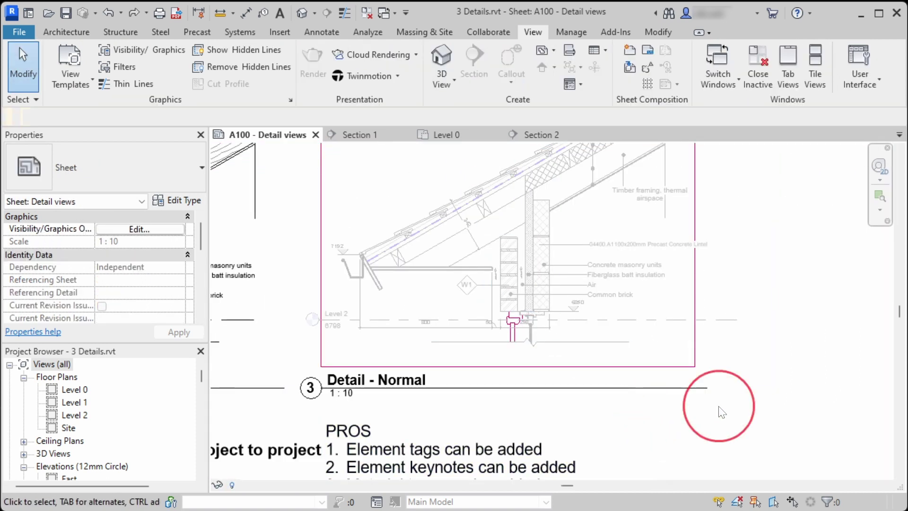
scroll(426, 383, down, 3)
double_click(450, 333)
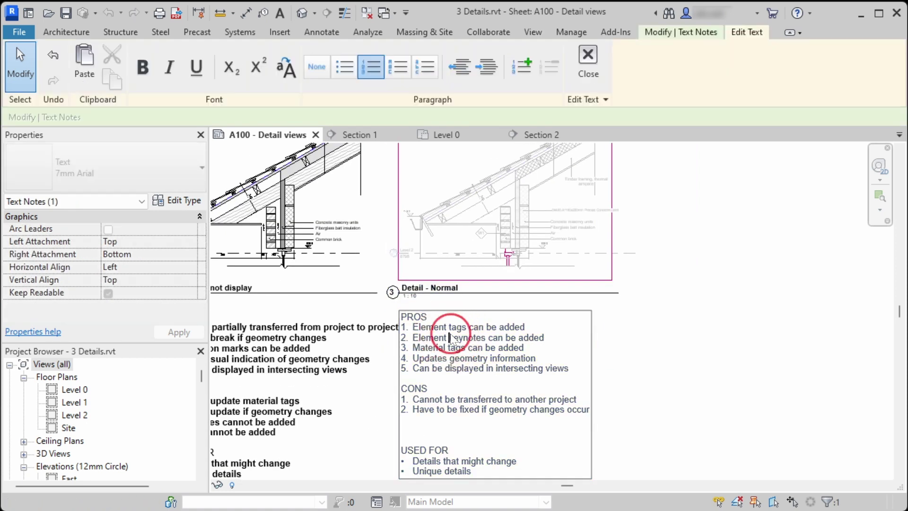
drag(526, 326, 431, 325)
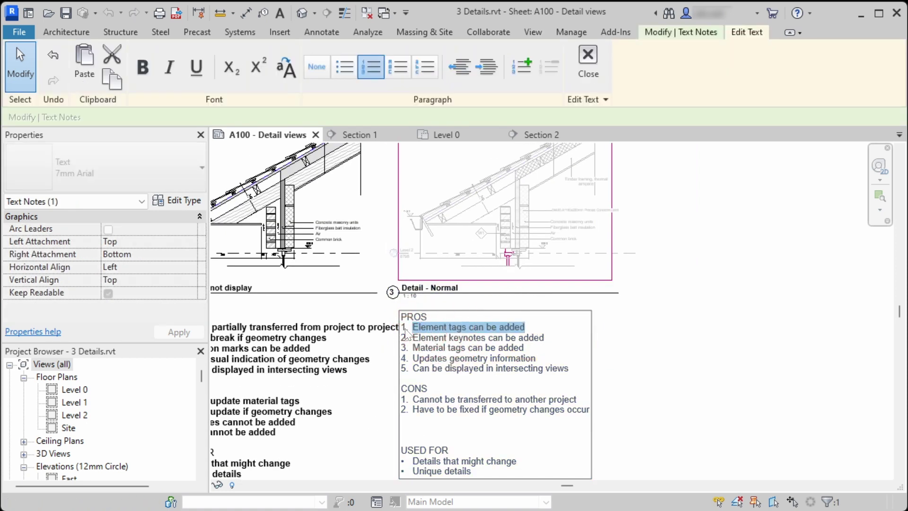
click(749, 326)
click(736, 319)
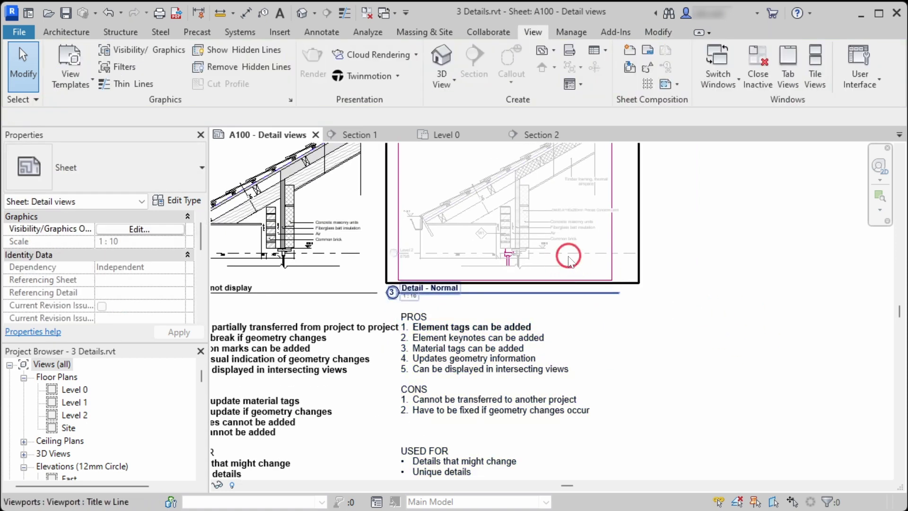
Stop revealing hidden elements in the Detail - Normal viewport and return to the sheet.
double_click(570, 259)
click(376, 485)
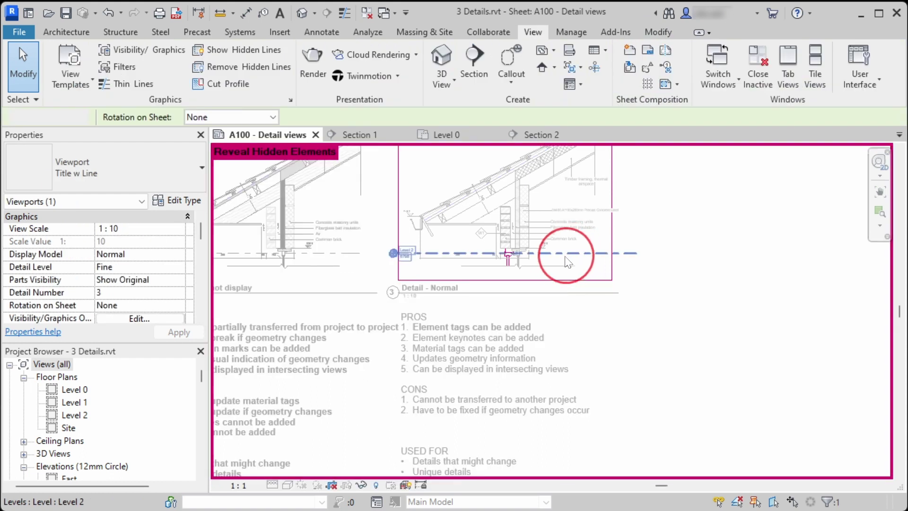
click(376, 485)
double_click(714, 369)
Bold PROS entries 2 to 5 under Detail - Normal, from "Element keynotes can be added" to "Can be displayed in intersecting views".
double_click(450, 330)
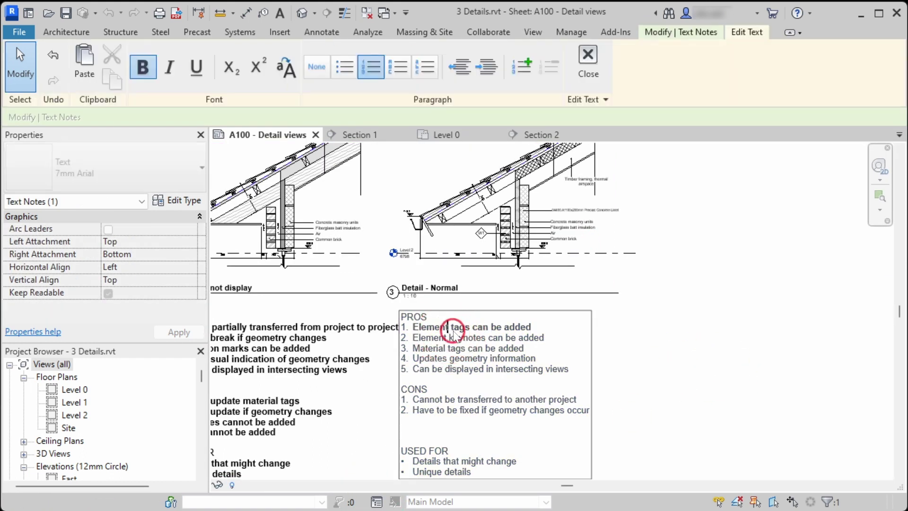
scroll(453, 333, up, 2)
drag(573, 341, 400, 342)
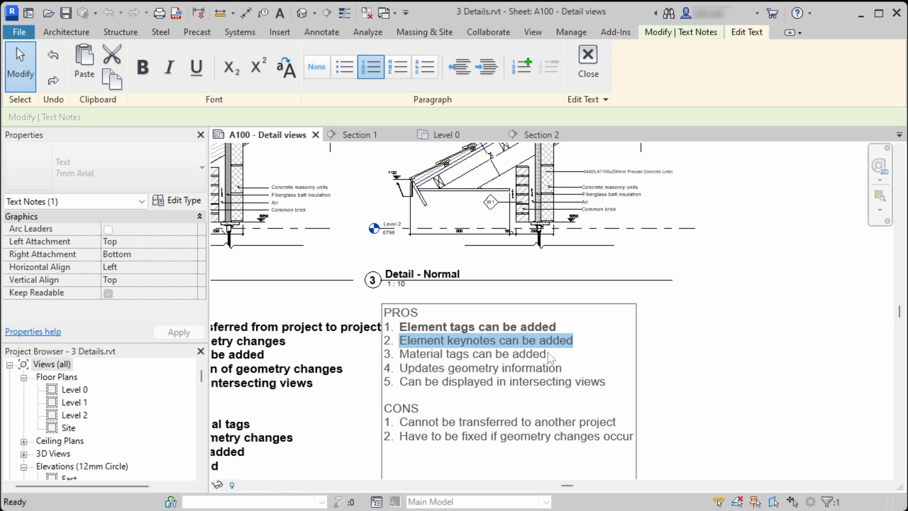
key(ctrl+b)
drag(547, 355, 416, 358)
key(ctrl+b)
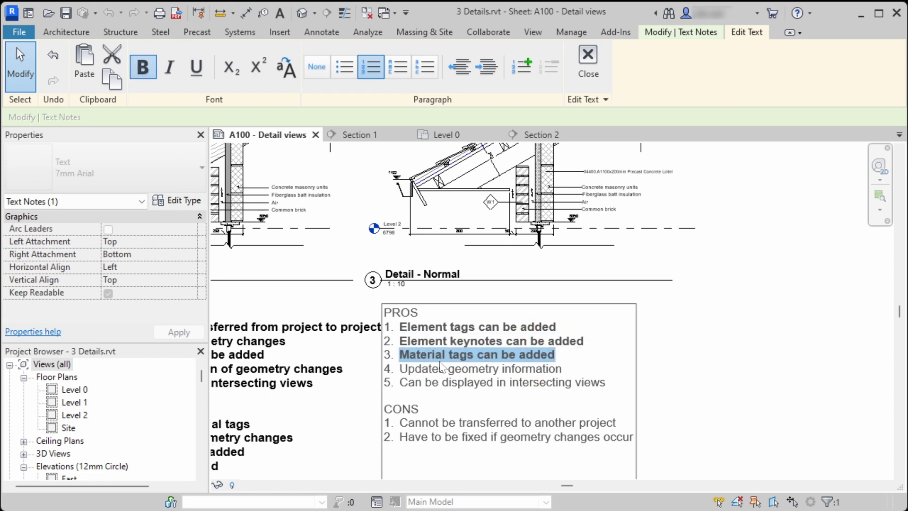
drag(564, 369, 399, 378)
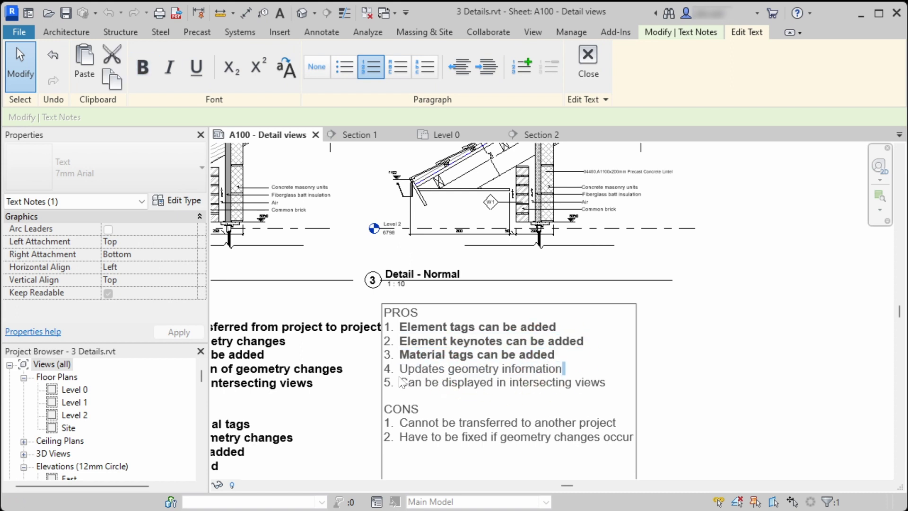
key(ctrl+b)
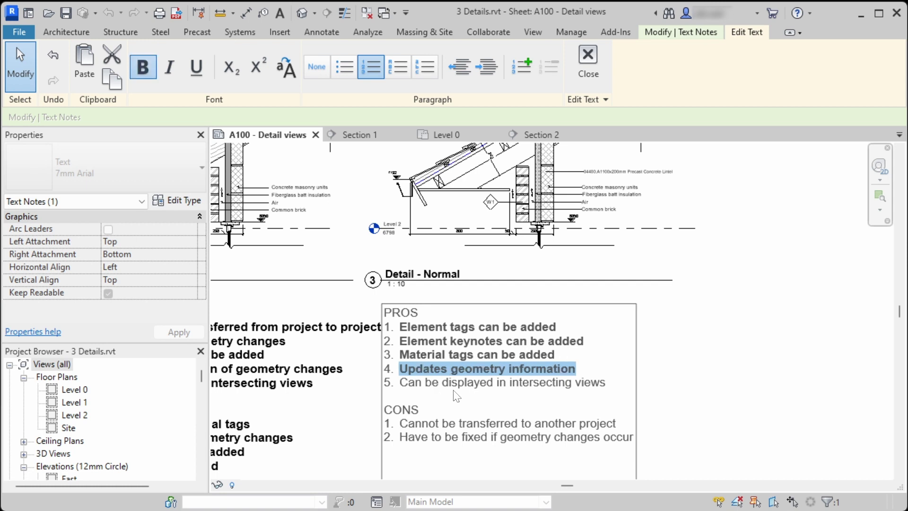
drag(608, 385, 418, 392)
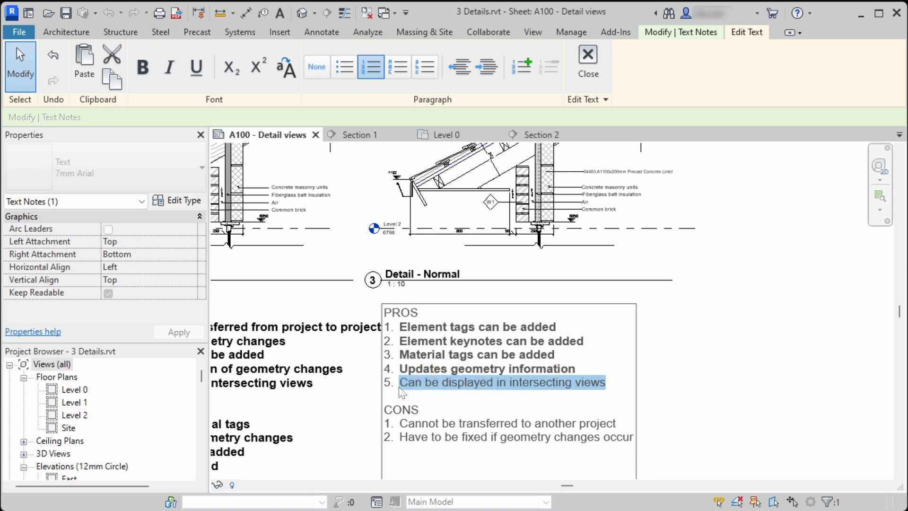
key(ctrl+b)
click(675, 385)
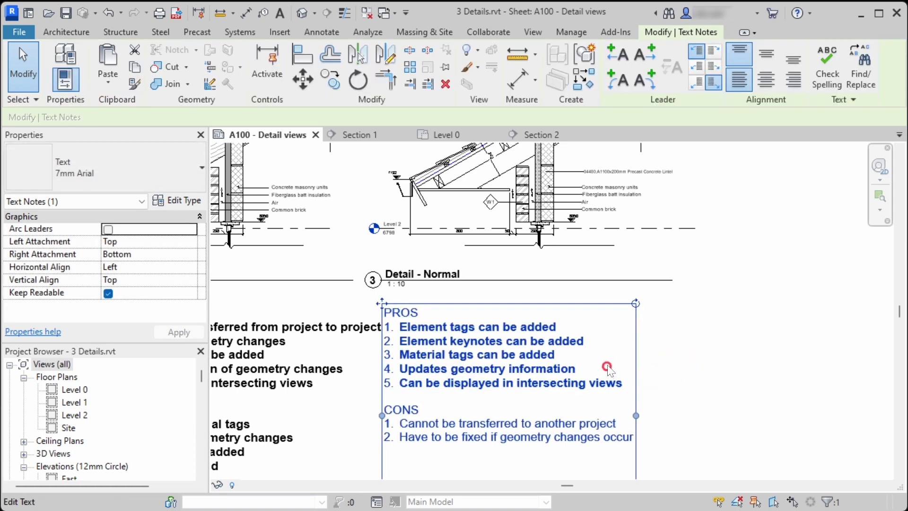
Bold both CONS entries under Detail - Normal, "Cannot be transferred to another project" and "Have to be fixed if geometry changes occur".
ctrl+scroll(498, 307, down, 2)
click(497, 307)
drag(401, 310, 624, 318)
key(ctrl+b)
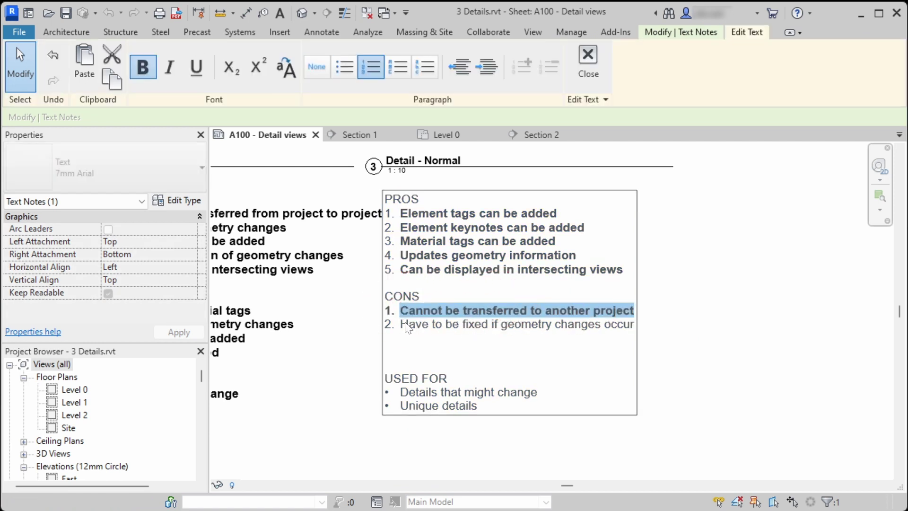
drag(401, 324, 635, 331)
key(ctrl+b)
click(721, 326)
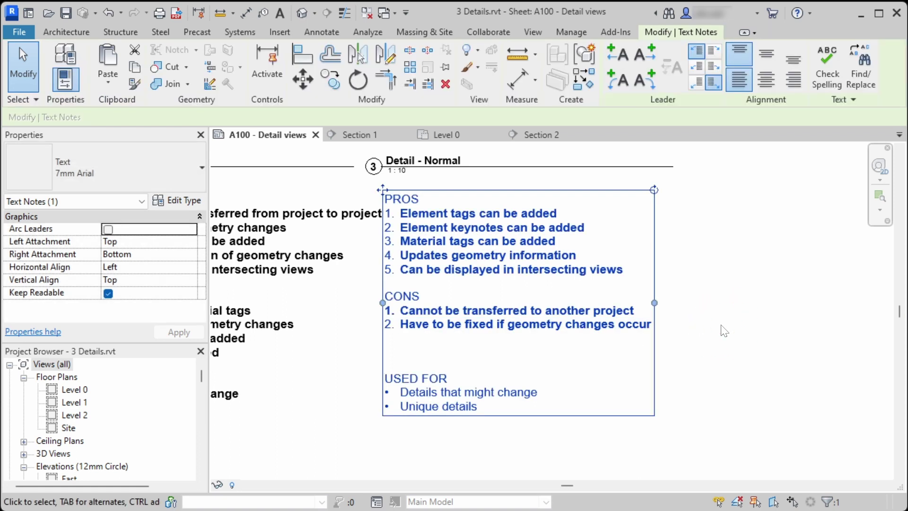
Add a sixth, non-bold PROS entry "Less redrawing of the detail" to the text note under Detail - Normal.
middle_drag(510, 222, 522, 244)
double_click(466, 296)
click(659, 299)
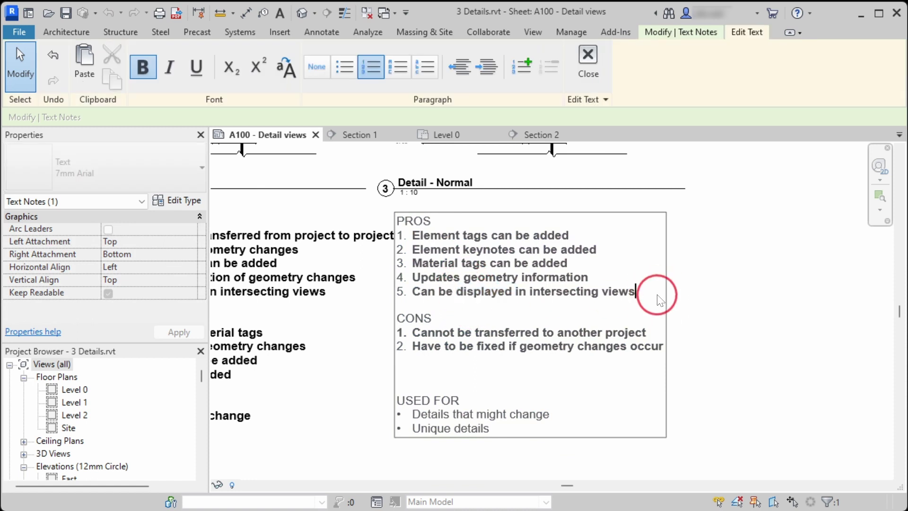
key(Return)
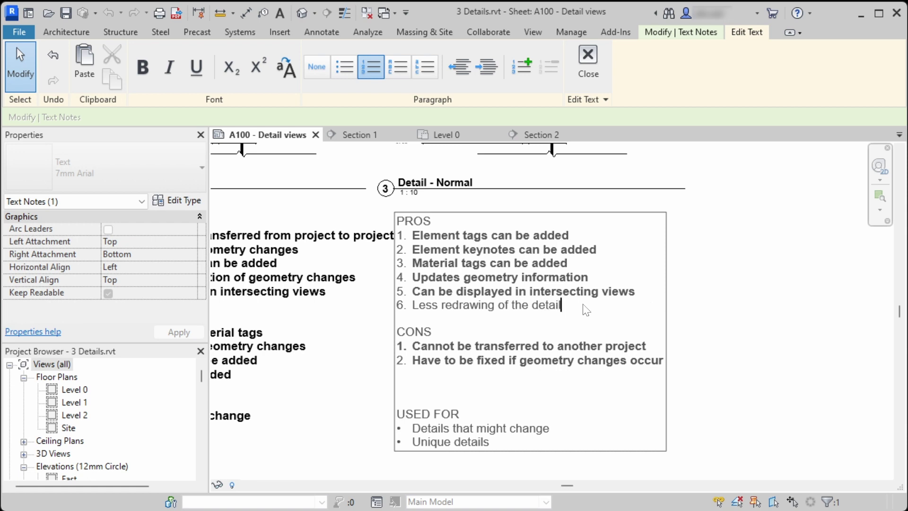
click(734, 324)
Add a fifth CONS entry "More redrawing of detail items" to the text note under Detail - Do not display.
middle_drag(320, 316, 587, 279)
click(494, 336)
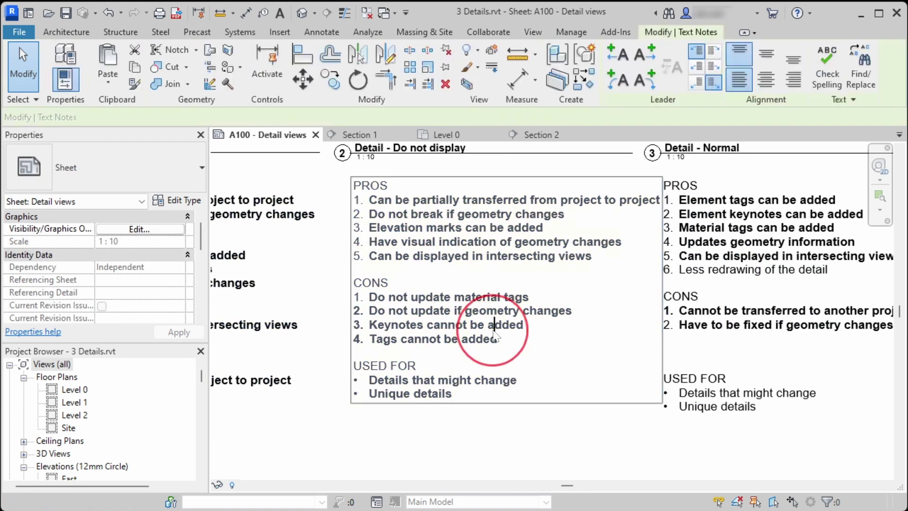
click(527, 342)
key(Return)
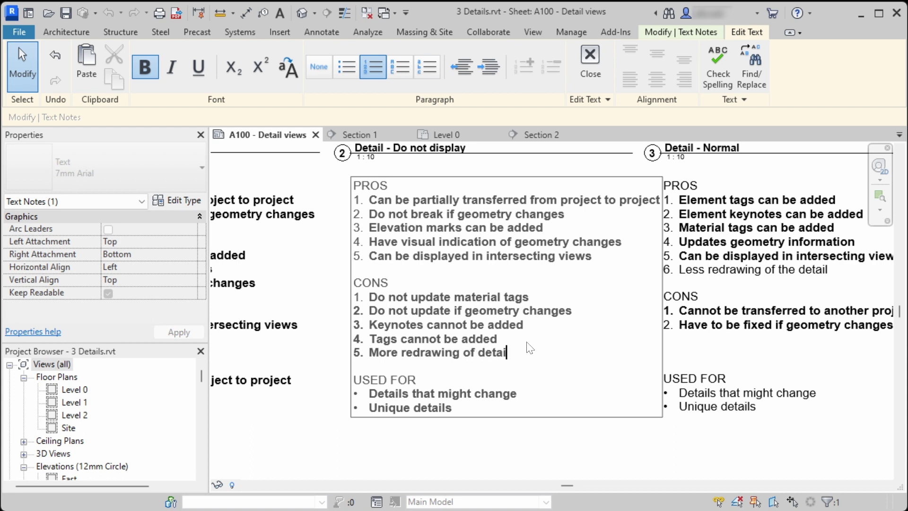
click(513, 460)
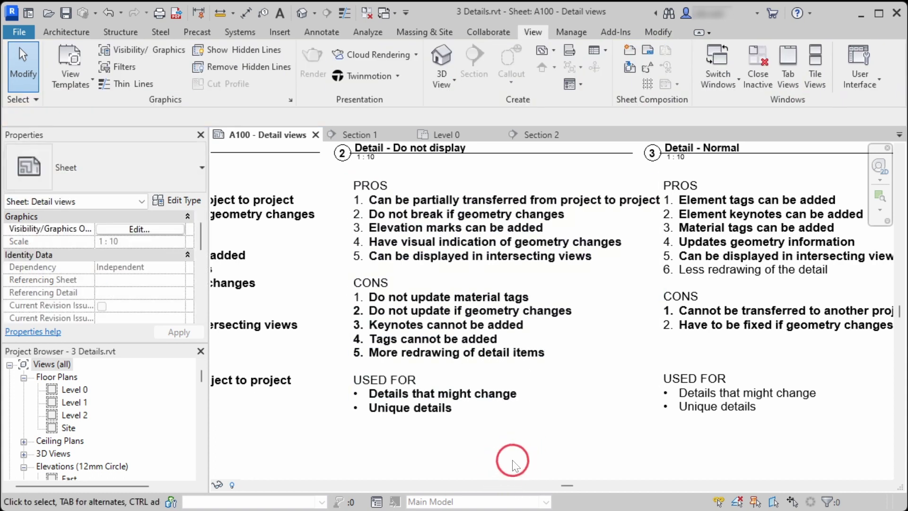
Activate the Detail - Do not display viewport on the sheet and check its Display Model options.
scroll(498, 297, down, 2)
middle_drag(498, 297, 495, 300)
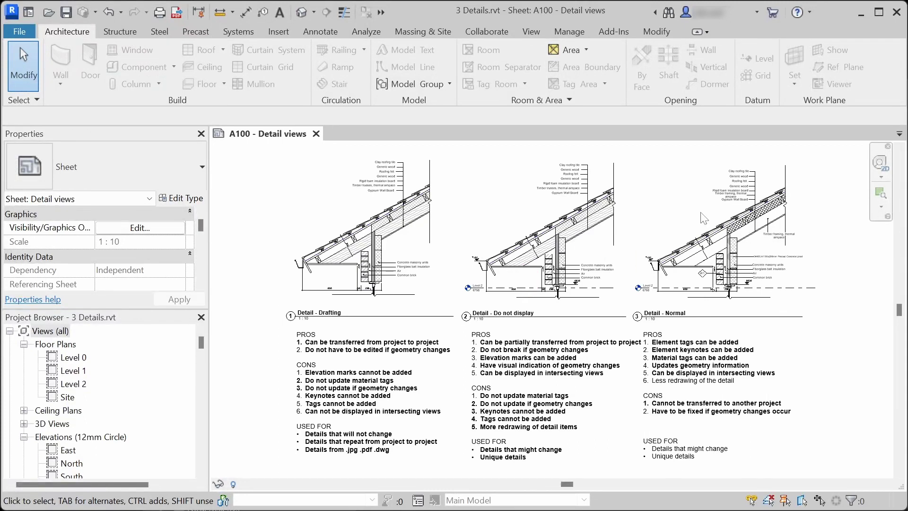
mouse_move(640, 244)
middle_down()
mouse_move(571, 271)
mouse_move(605, 257)
mouse_move(604, 280)
middle_up()
scroll(590, 240, up, 3)
double_click(490, 315)
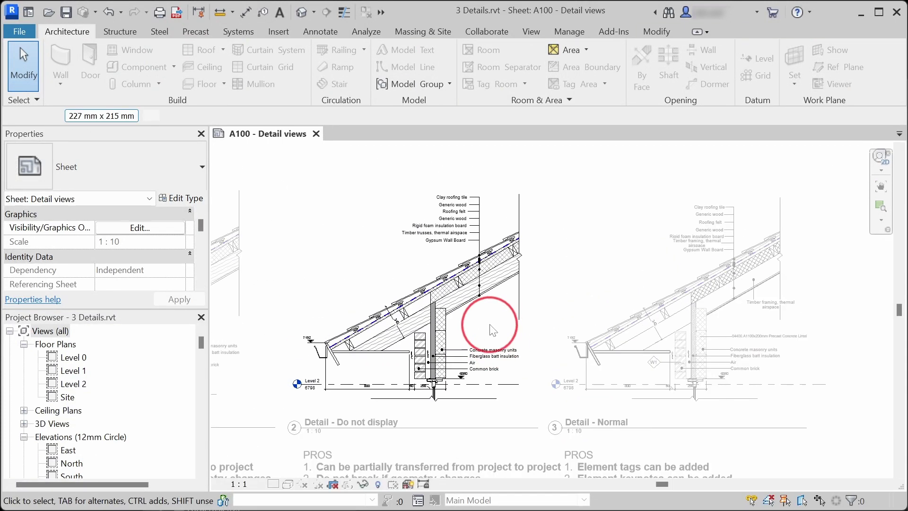
click(180, 256)
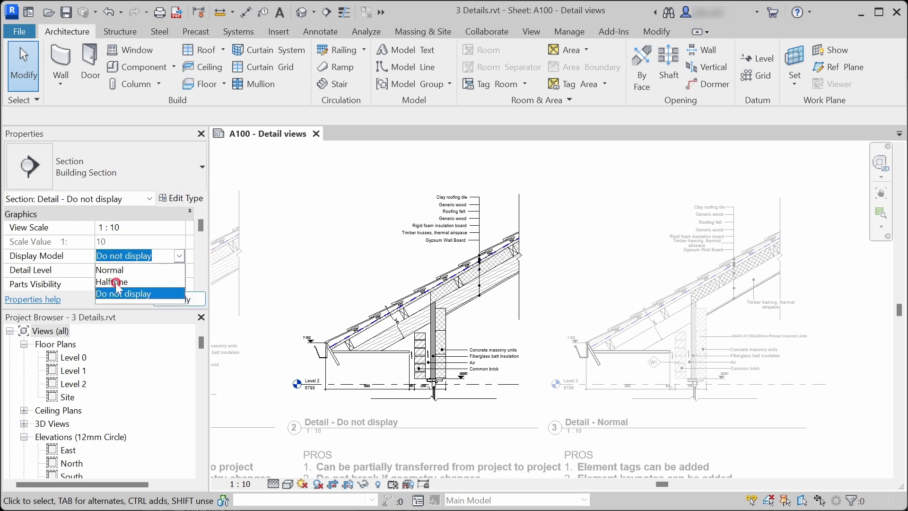
click(340, 211)
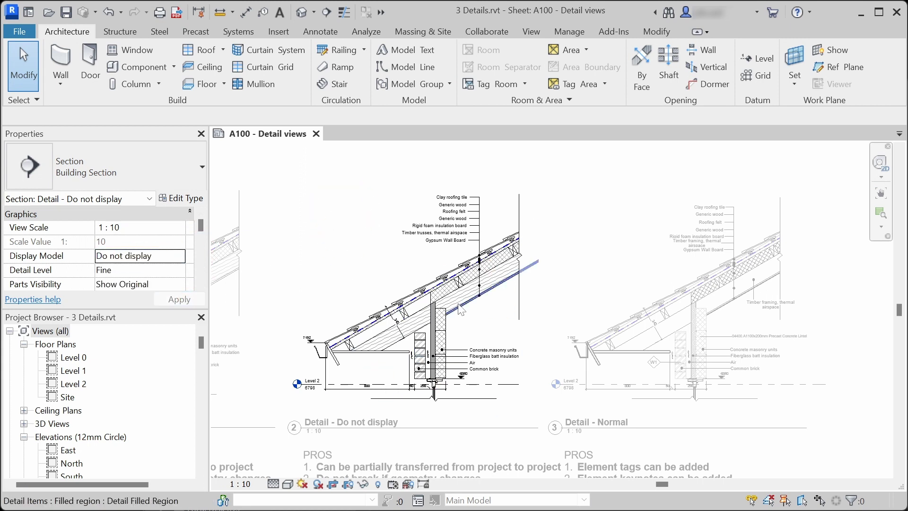
Set the Display Model of the Detail - Normal viewport to Do not display.
double_click(665, 273)
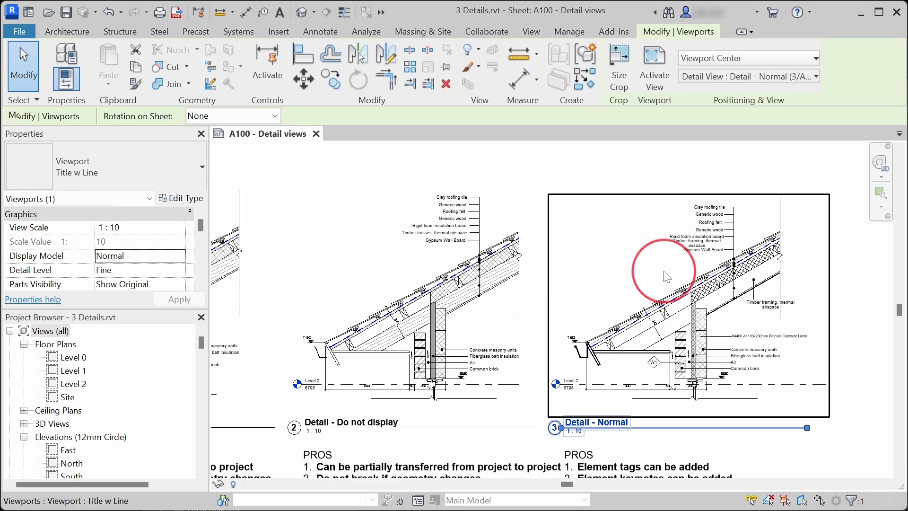
click(180, 256)
click(123, 294)
click(548, 156)
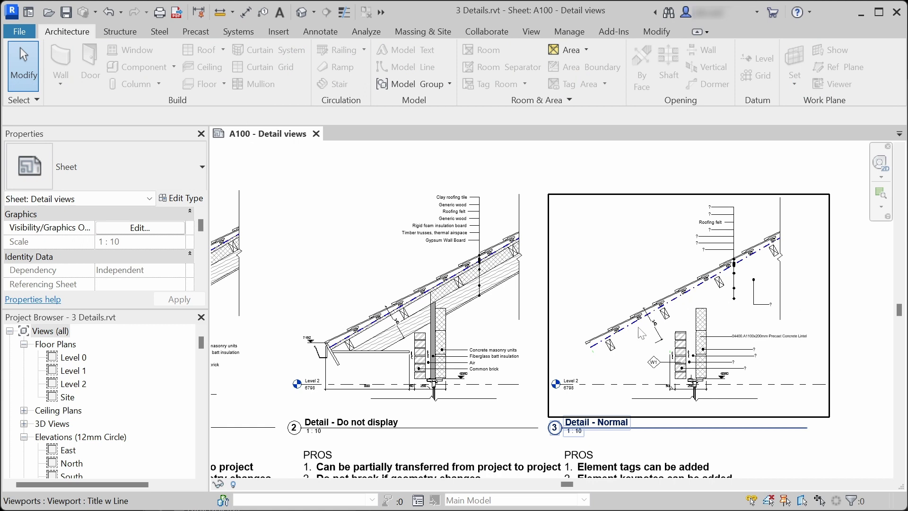
Activate the Detail - Normal viewport and inspect the "Roofing felt" text note and the roofing felt detail line.
double_click(738, 372)
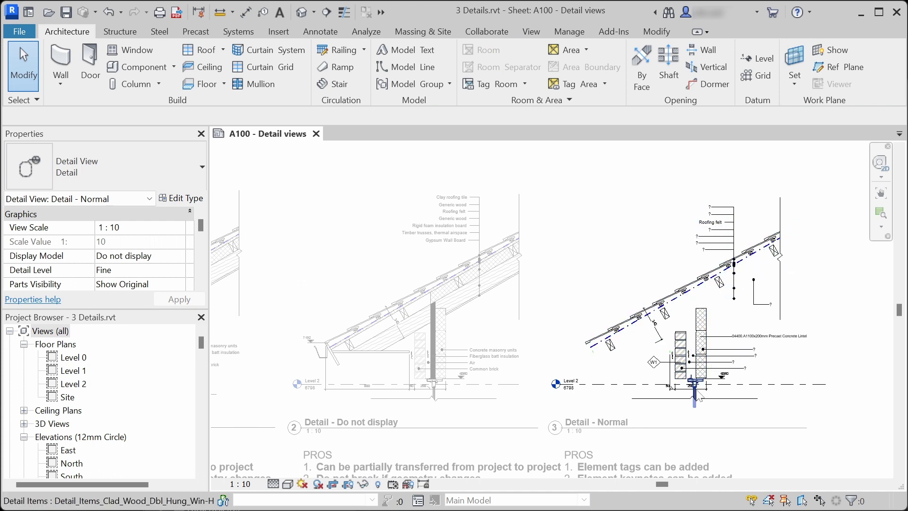
scroll(727, 255, up, 3)
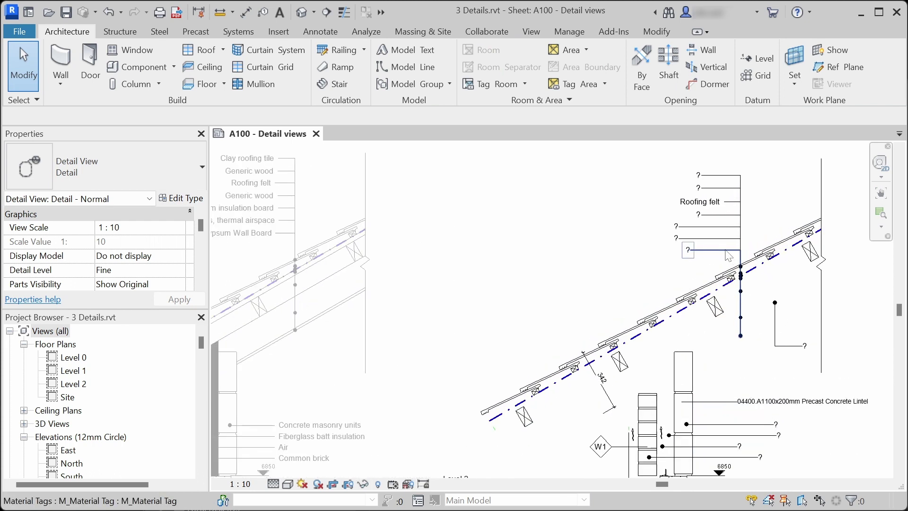
click(651, 231)
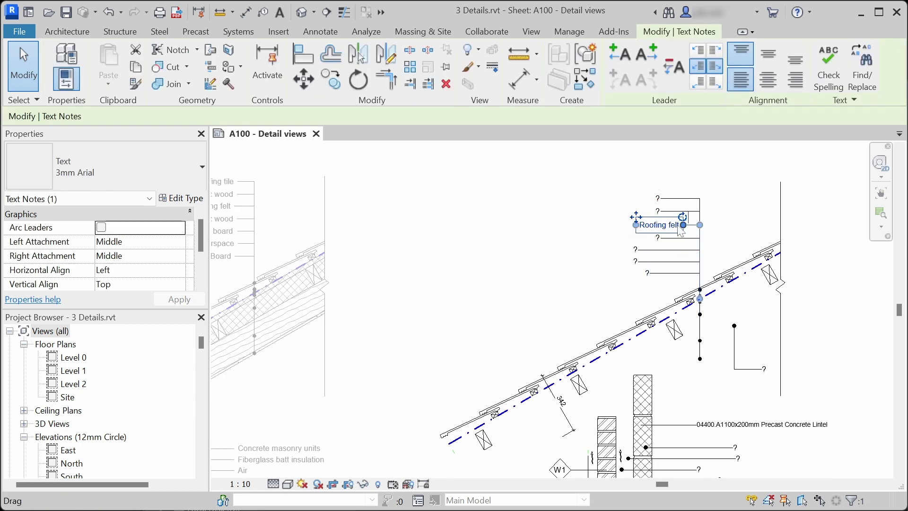
click(620, 344)
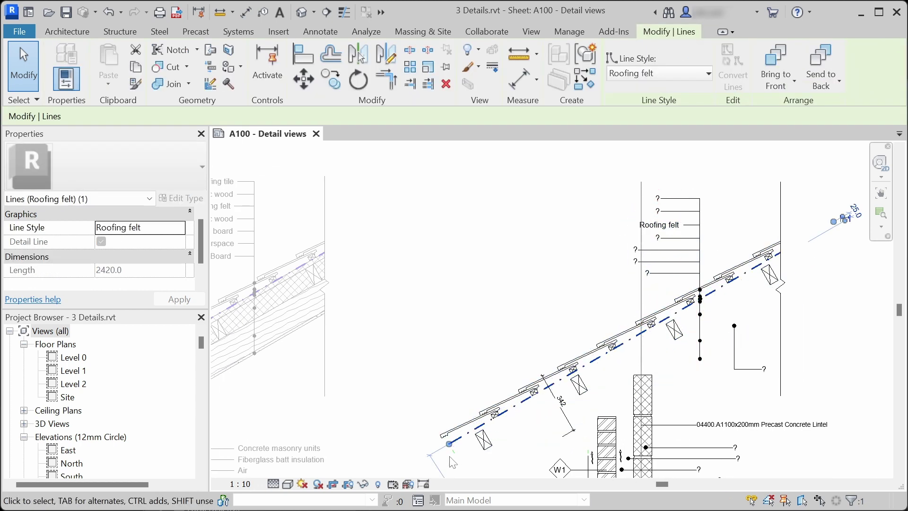
key(Escape)
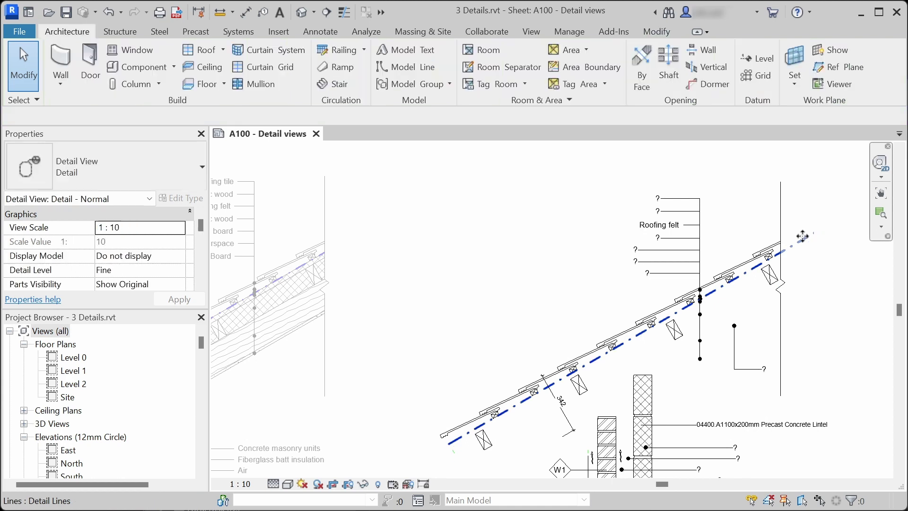
scroll(709, 307, up, 2)
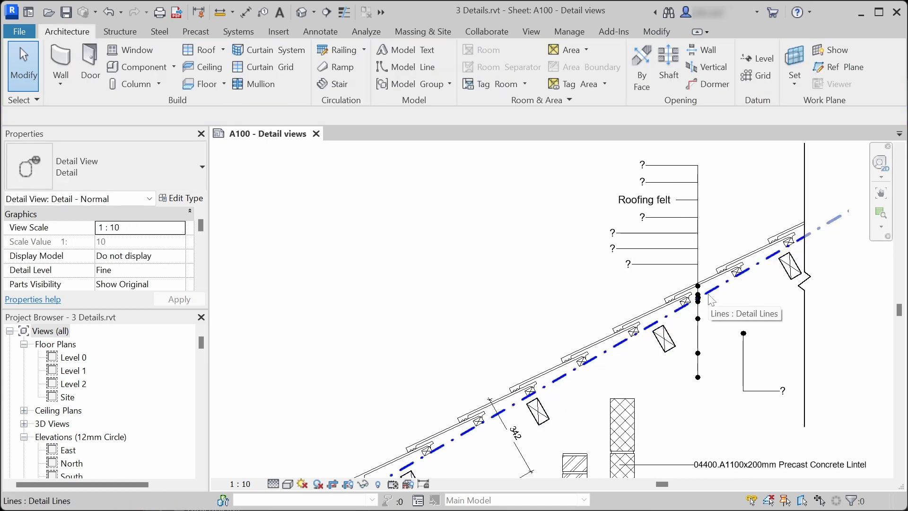
click(612, 352)
scroll(610, 350, down, 2)
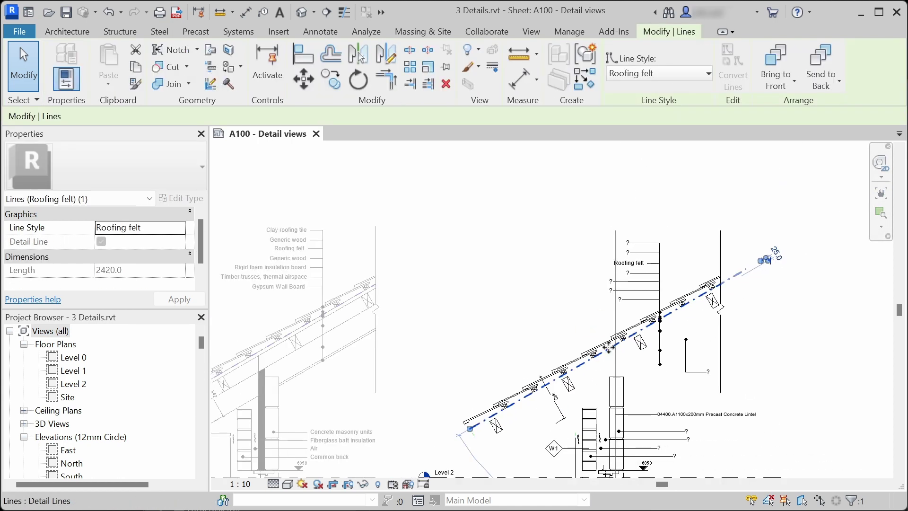
key(Escape)
click(646, 299)
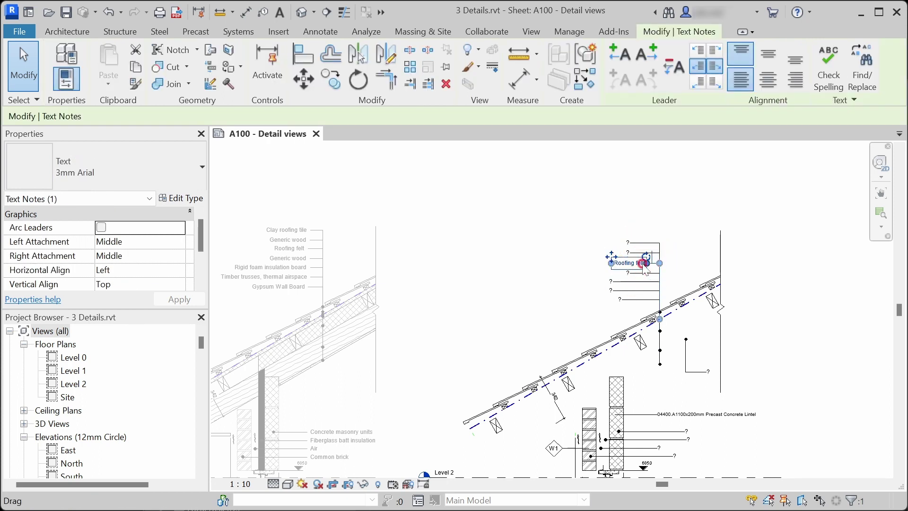
key(Escape)
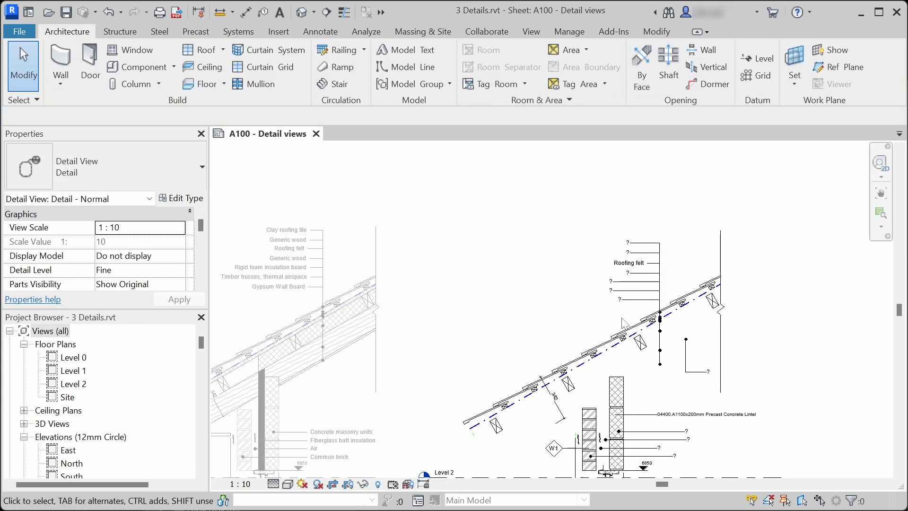
Set the Display Model of the Detail - Normal view back to Normal.
click(178, 259)
click(116, 270)
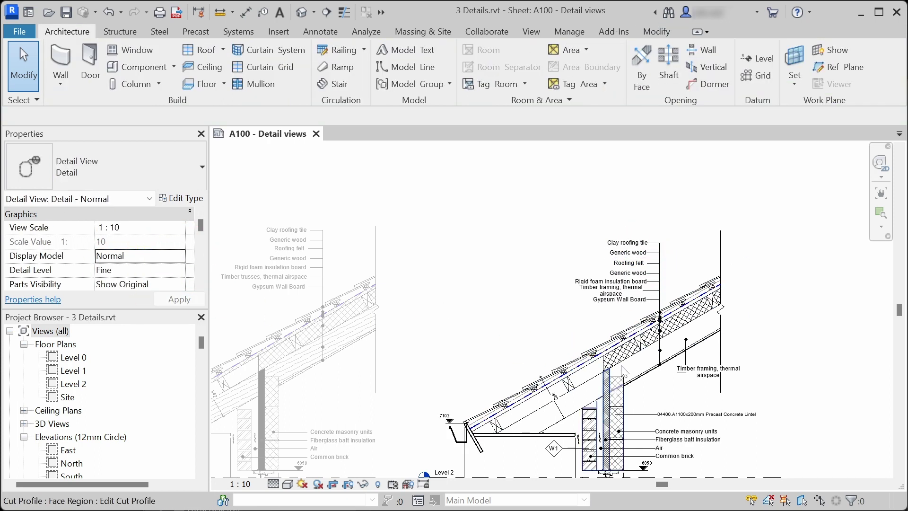
Open the roof type's layer assembly, widen it to read the Membrane Layer with Roofing Felt, and close the type properties.
click(643, 373)
click(179, 198)
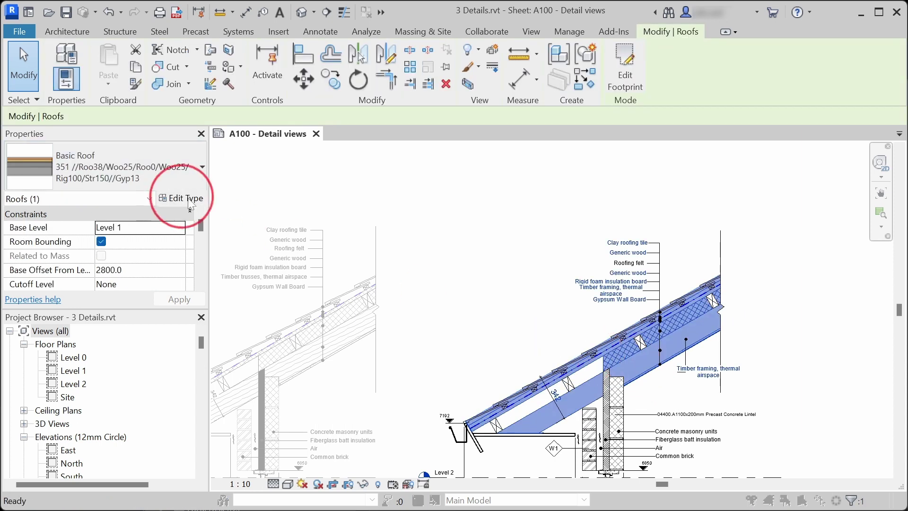
click(501, 148)
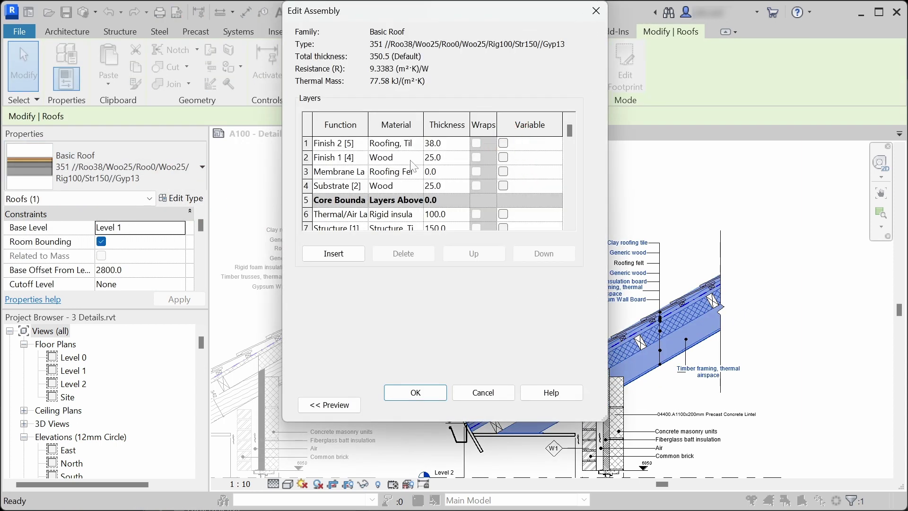
click(340, 174)
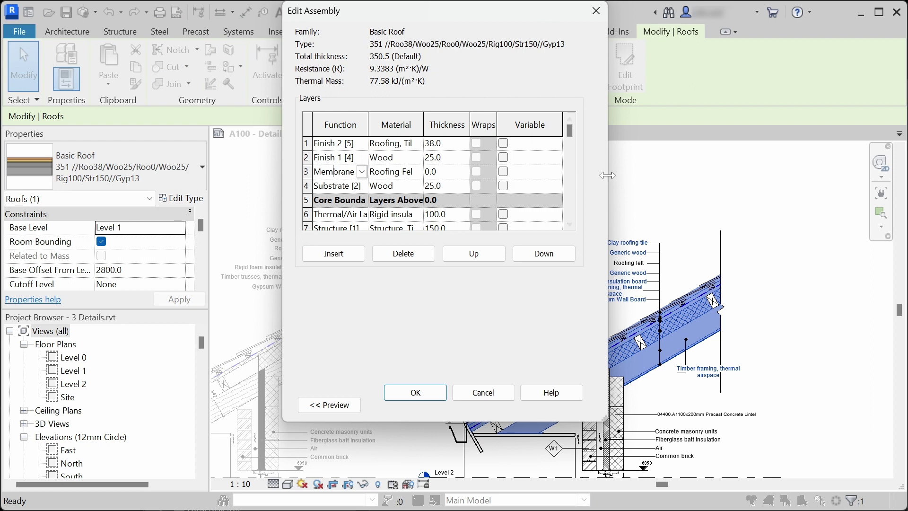
drag(607, 175, 794, 178)
click(336, 161)
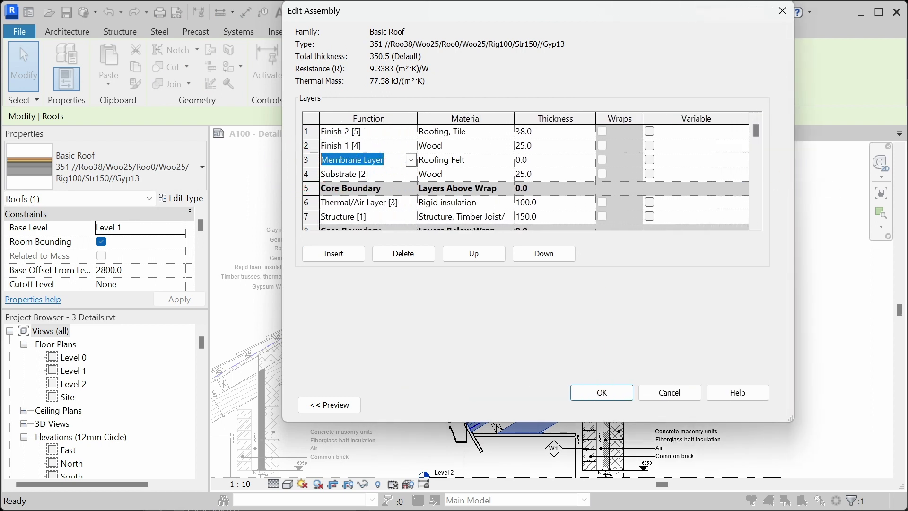
click(618, 394)
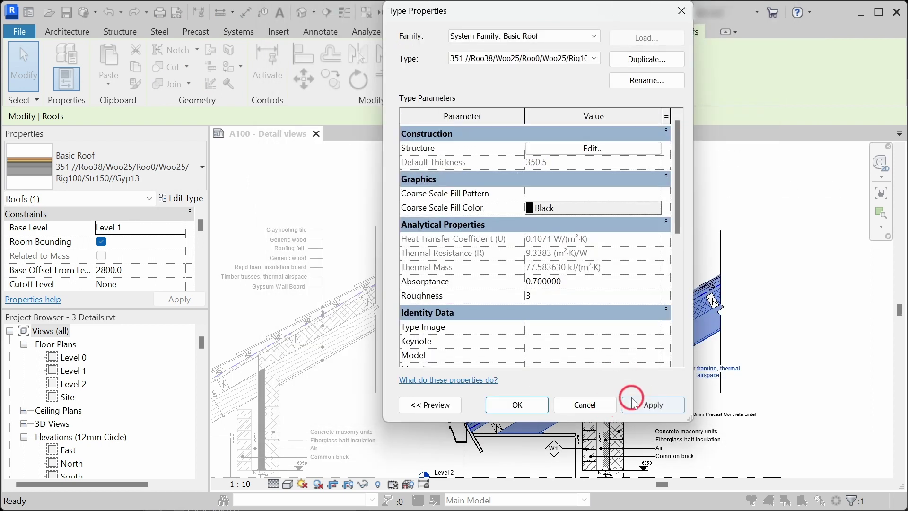
click(525, 404)
click(557, 308)
Inspect the "Roofing felt" text note and the detail line drawn along the roof slope in the Detail - Normal view.
scroll(624, 284, up, 2)
click(646, 250)
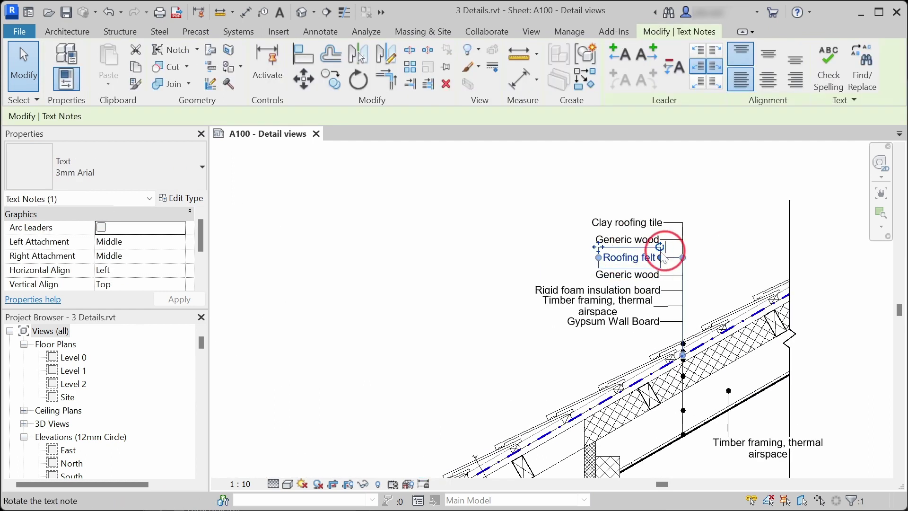
key(Escape)
scroll(653, 384, up, 1)
click(652, 383)
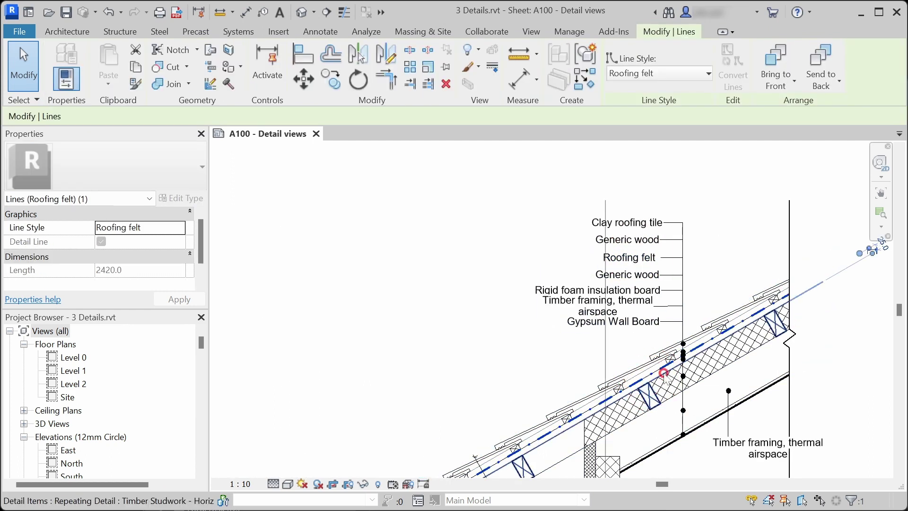
key(Escape)
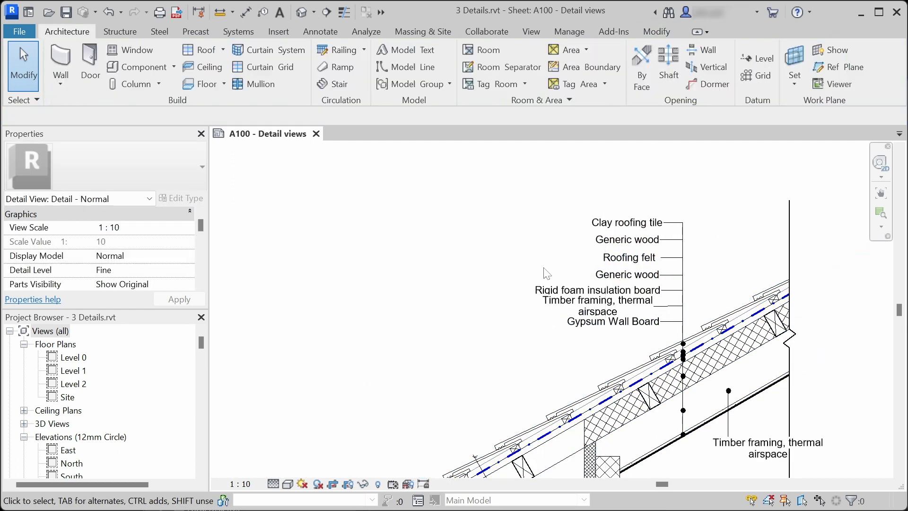
Deactivate the Detail - Normal viewport and show all three details with their pros, cons and uses on the sheet.
scroll(544, 268, down, 3)
double_click(718, 249)
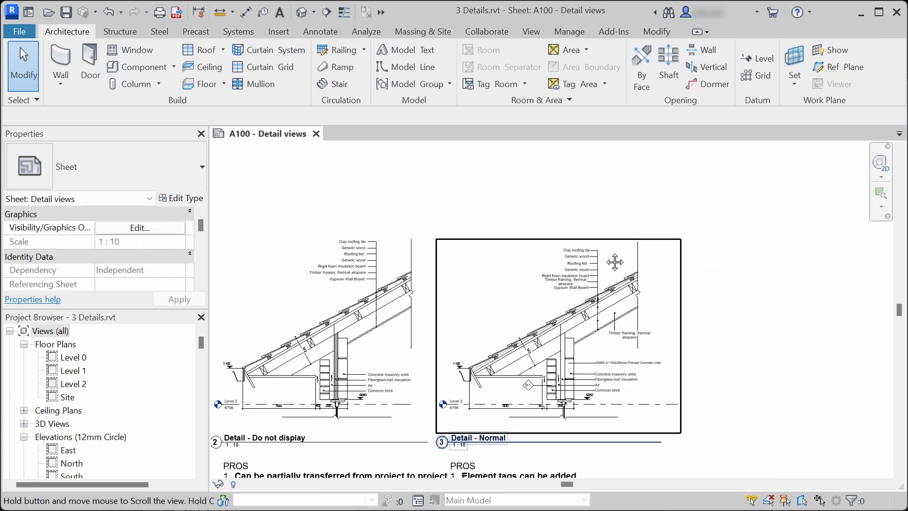
scroll(612, 260, down, 3)
click(263, 210)
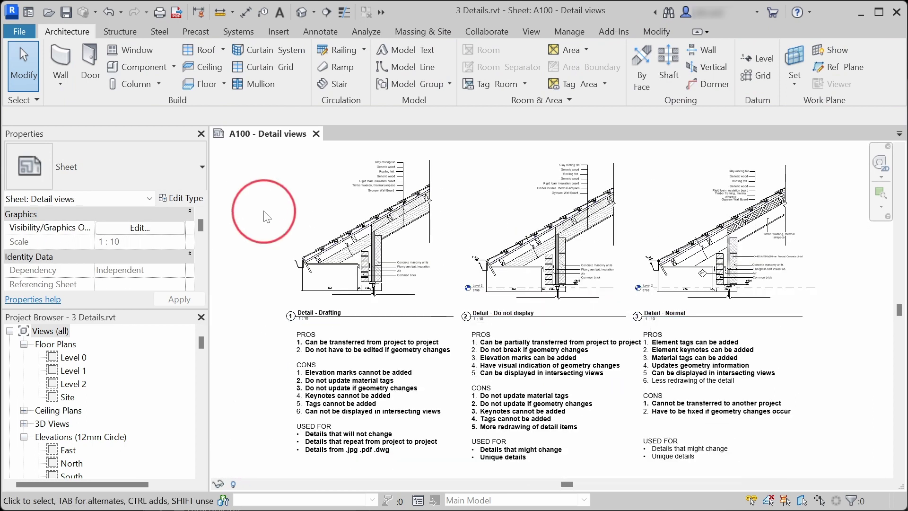